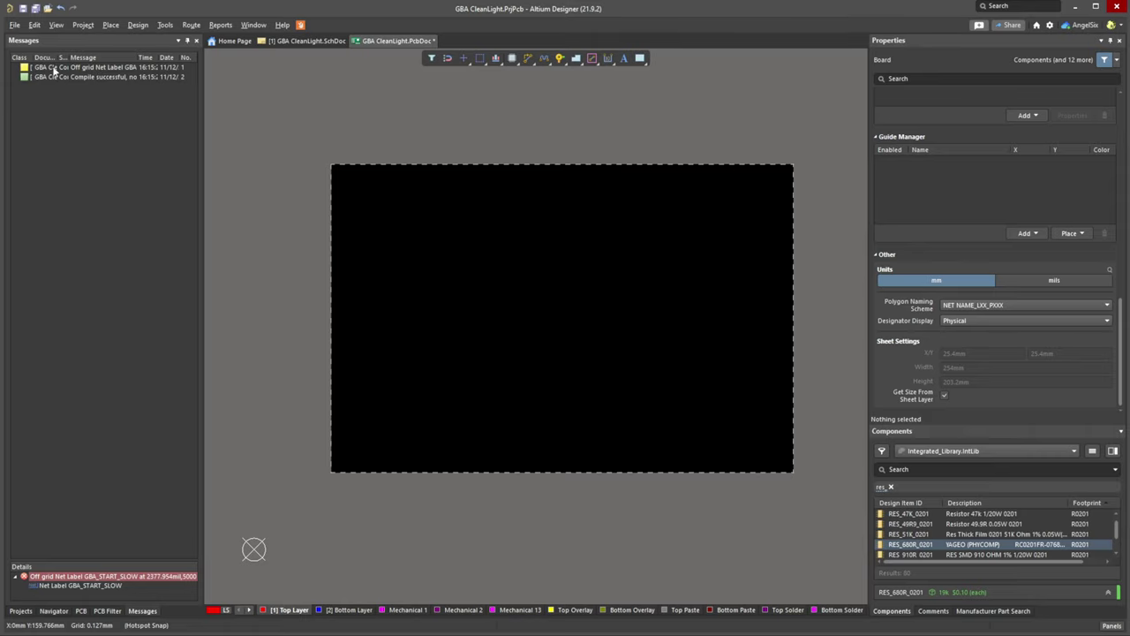
Import GBA LED Board Shape.dxf into the PCB document as primitives, using the millimetre scale.
click(17, 27)
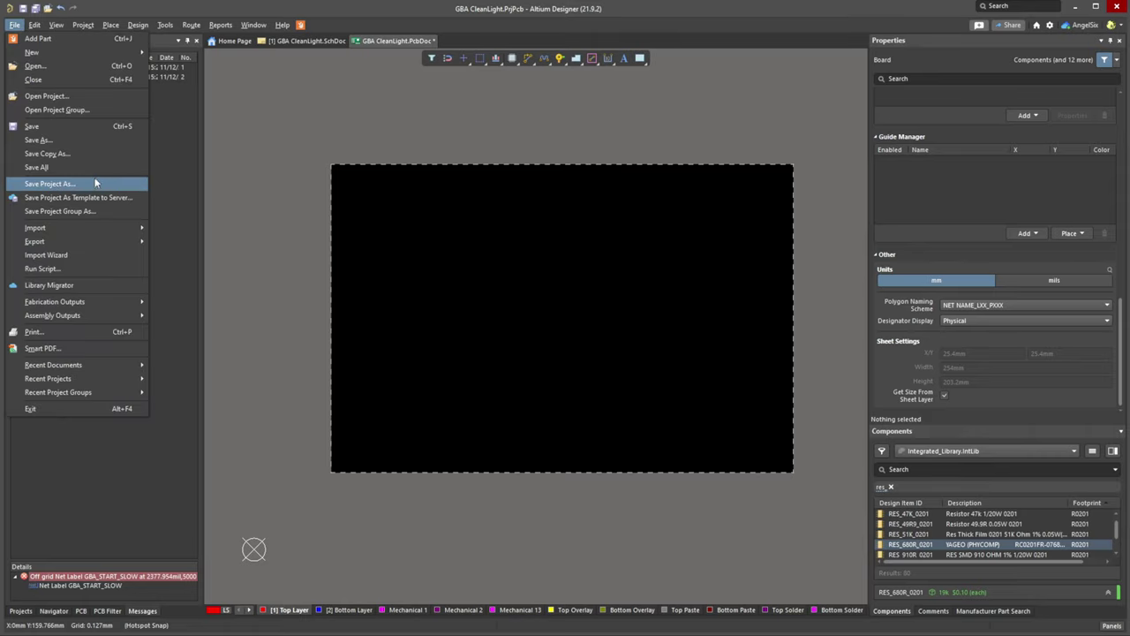
mouse_move(87, 233)
click(188, 246)
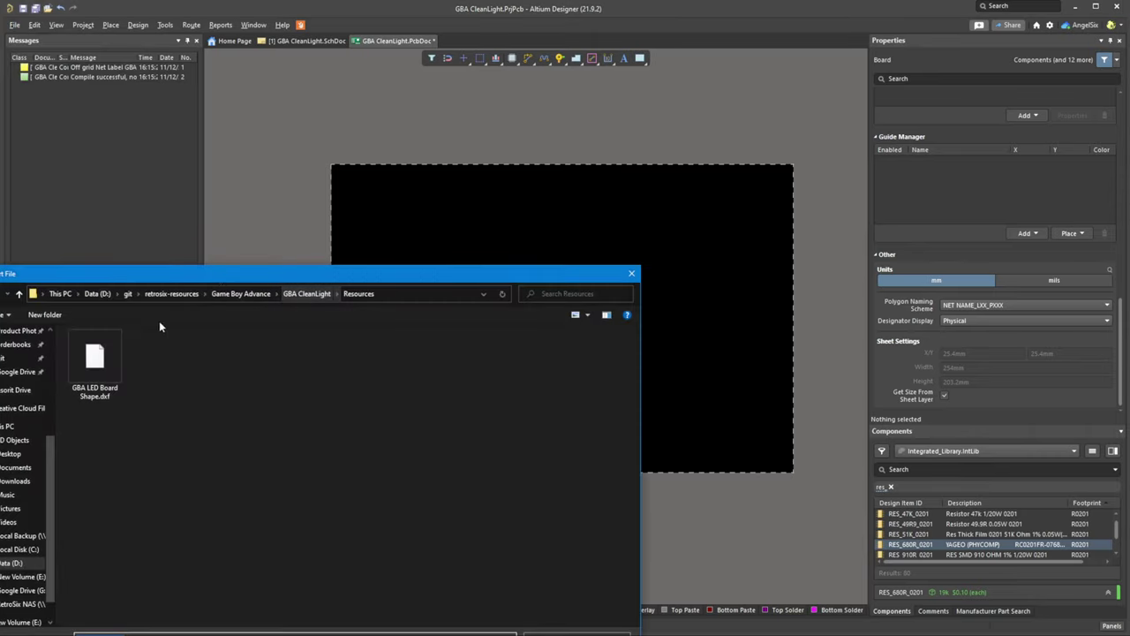
double_click(150, 352)
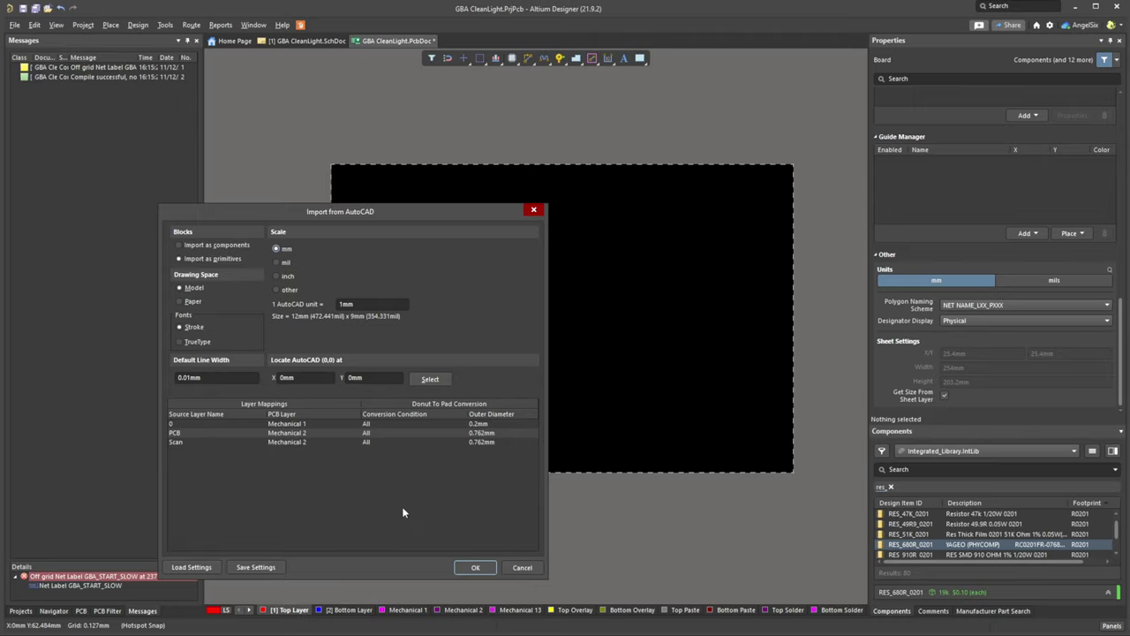
click(475, 567)
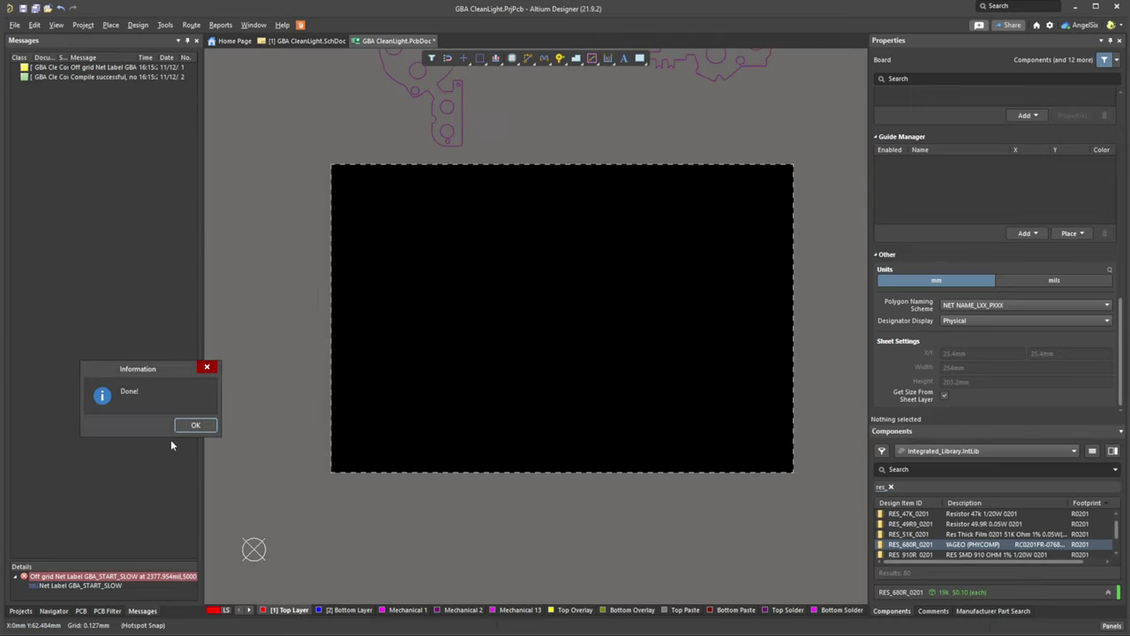
click(189, 426)
Move the whole imported outline from above the board area to just beside the origin marker.
ctrl+scroll(441, 375, down, 5)
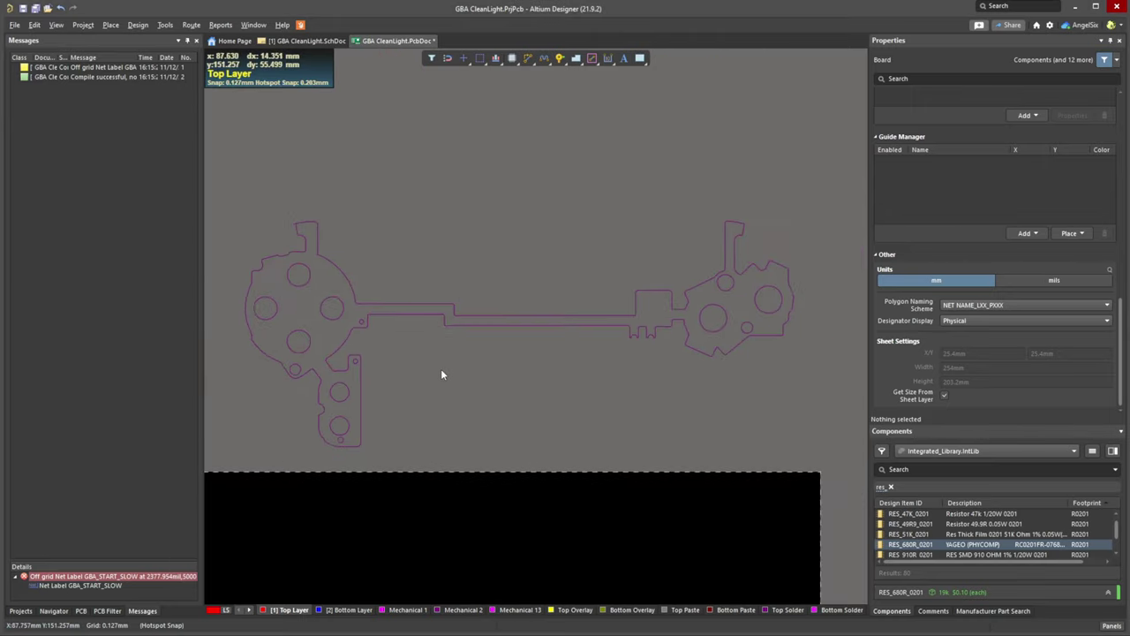
drag(363, 132, 799, 395)
key(ctrl+c)
click(428, 278)
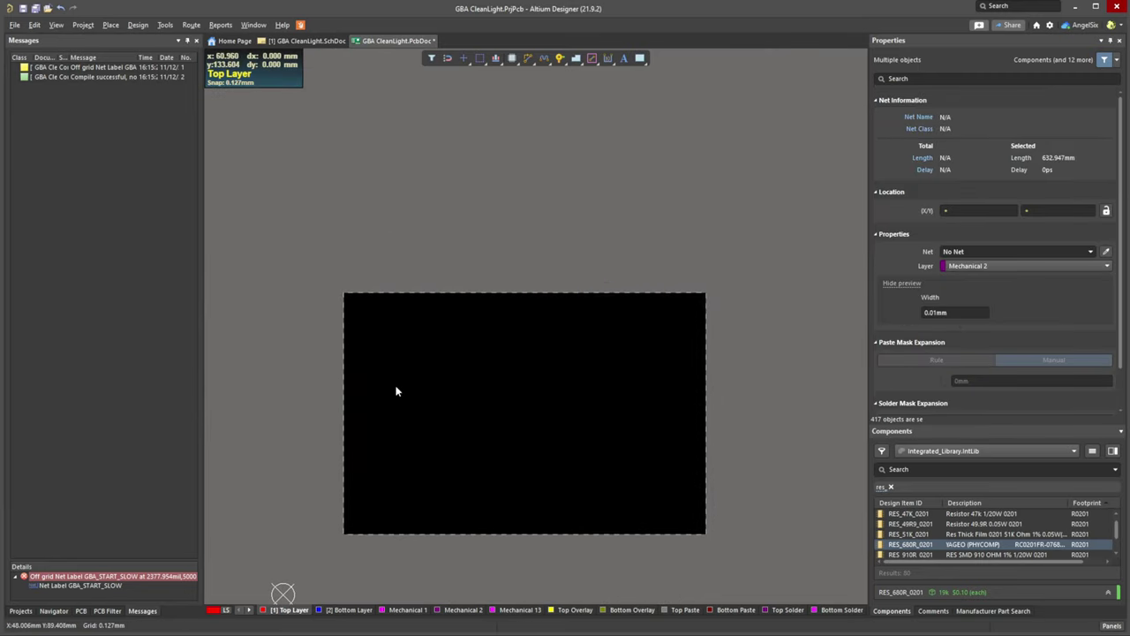
key(ctrl+v)
click(322, 591)
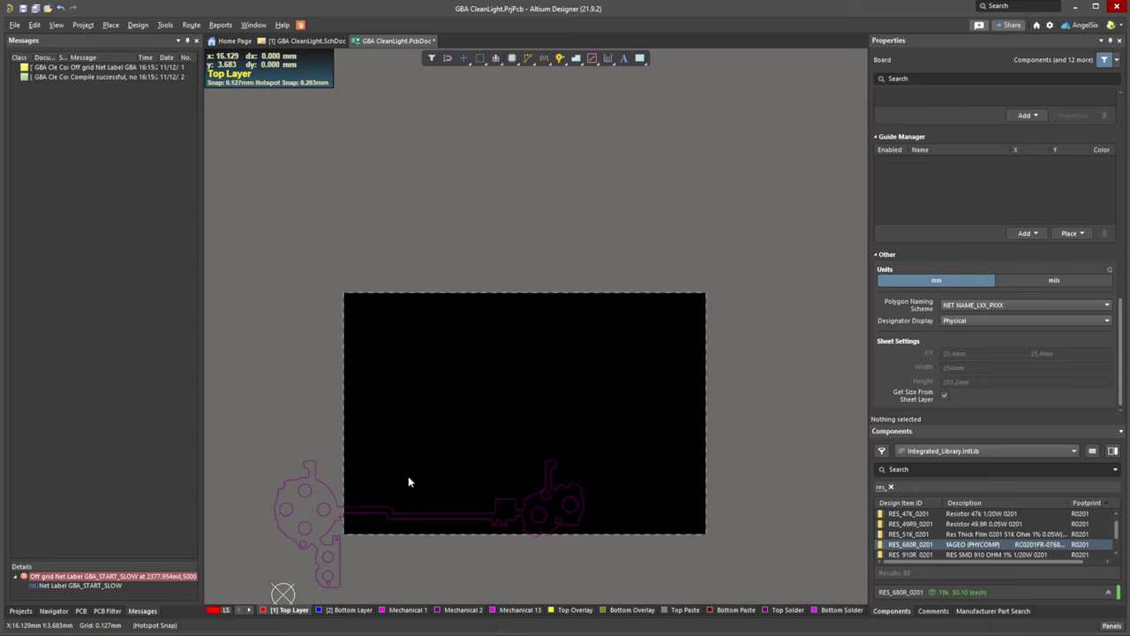
right_drag(409, 479, 441, 323)
ctrl+scroll(419, 378, up, 3)
ctrl+scroll(436, 354, up, 1)
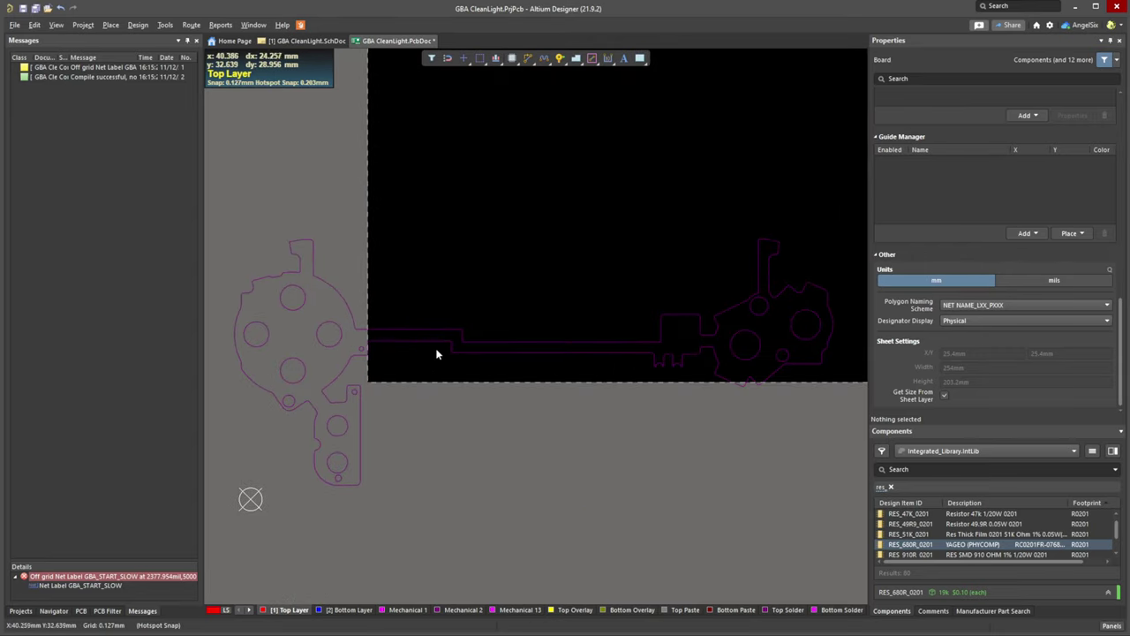
Select the complete outer outline without the hole circles and define the board shape from it.
drag(417, 357, 414, 342)
click(421, 393)
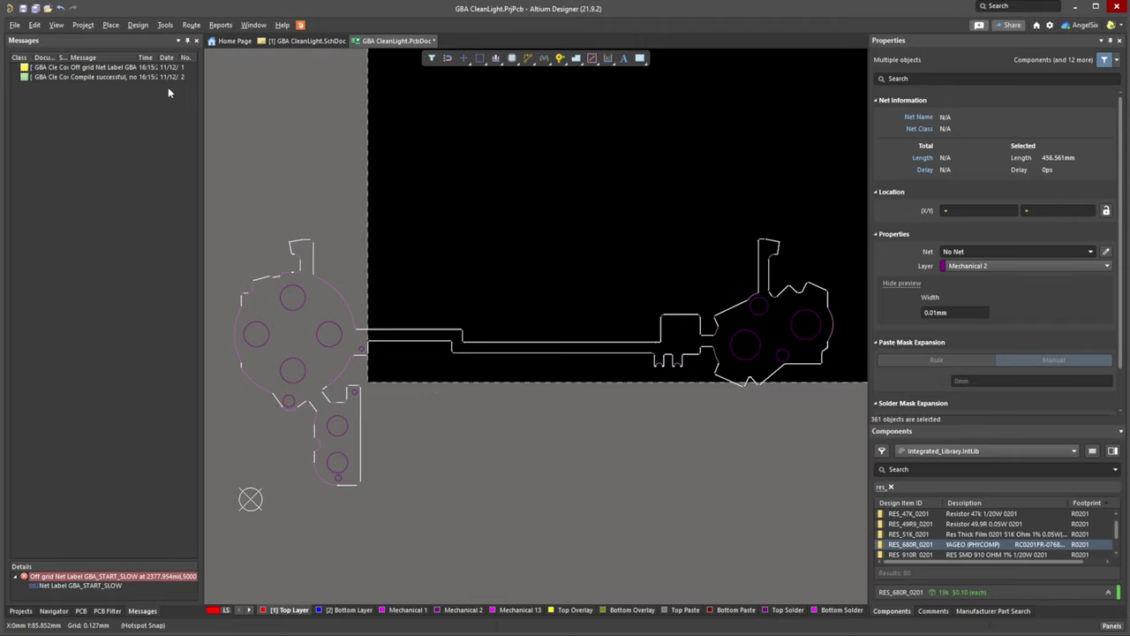
click(126, 27)
mouse_move(188, 99)
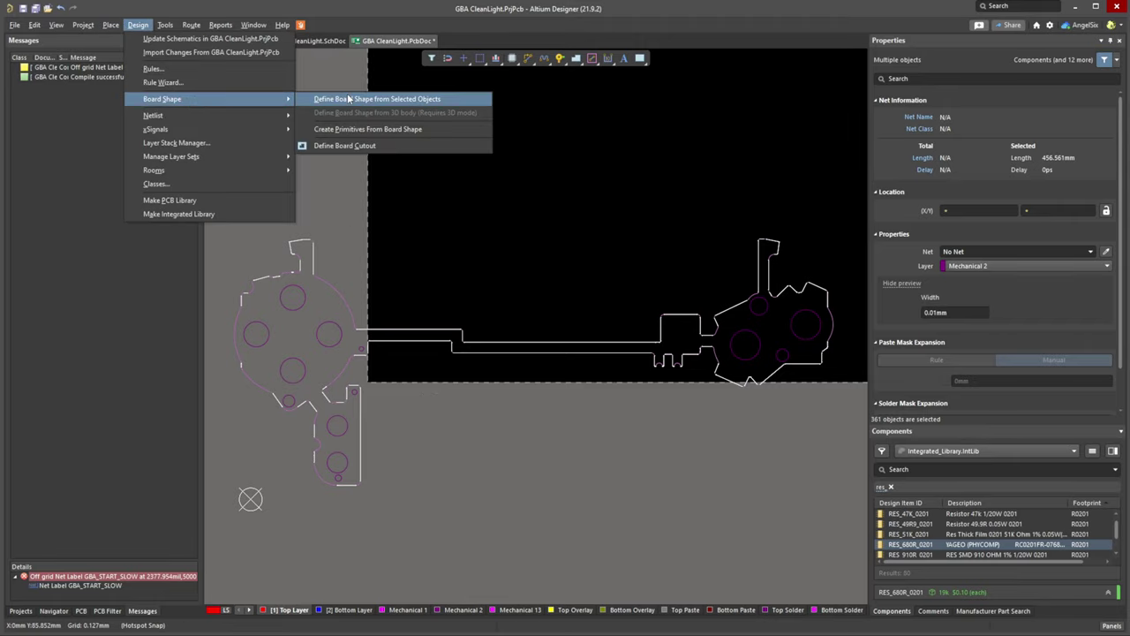
click(351, 101)
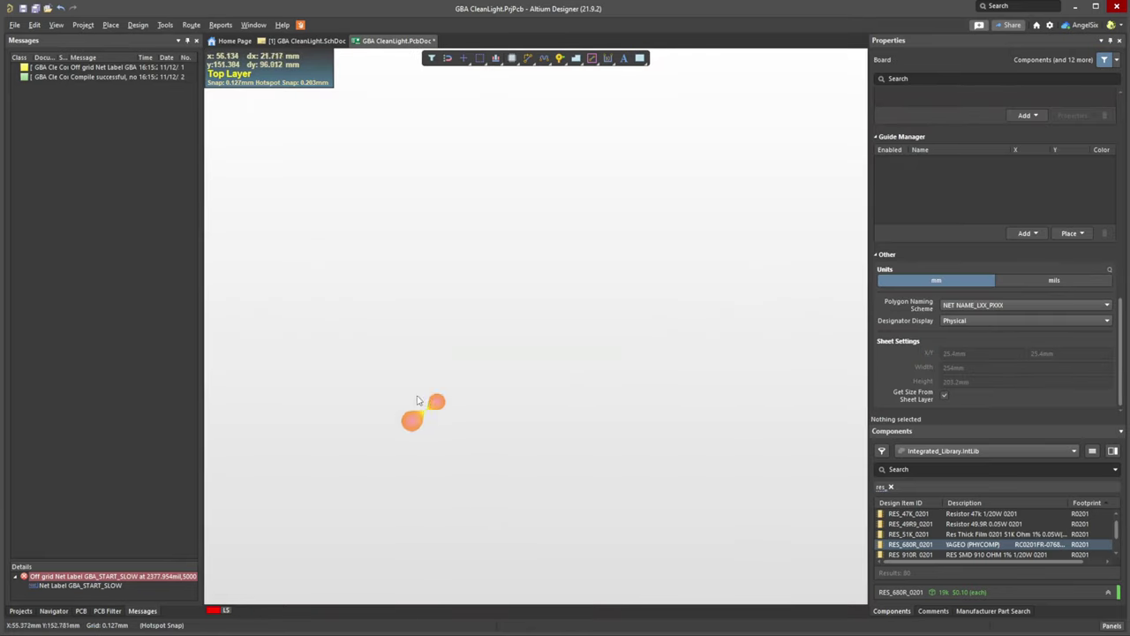
Inspect the new board shape in the 3D view and return to the 2D layout.
click(56, 25)
click(79, 96)
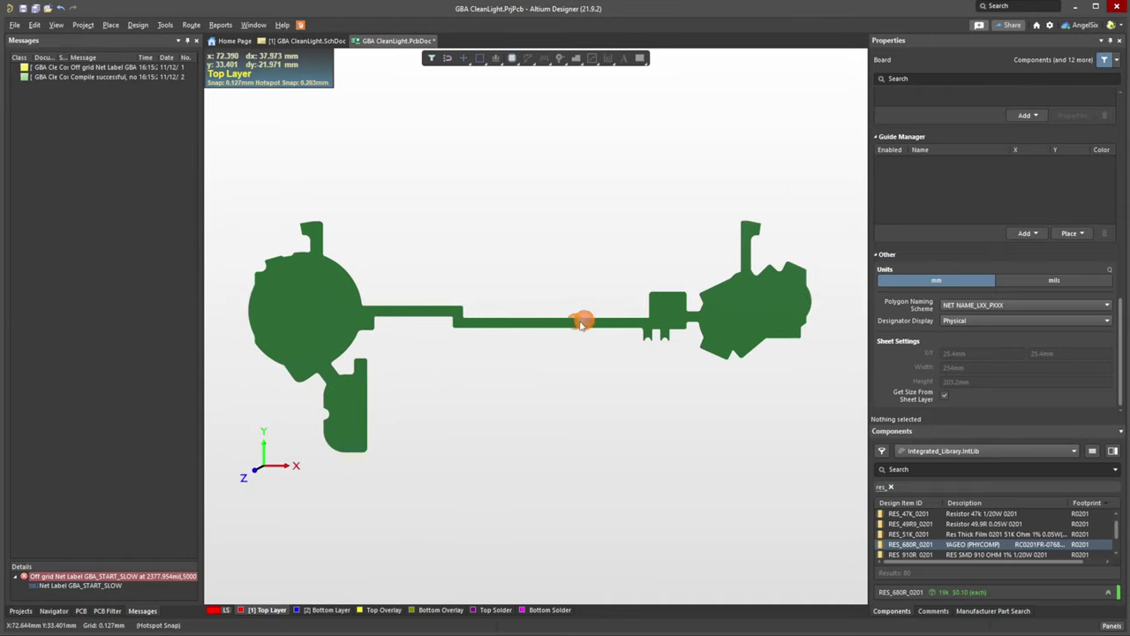
key(2)
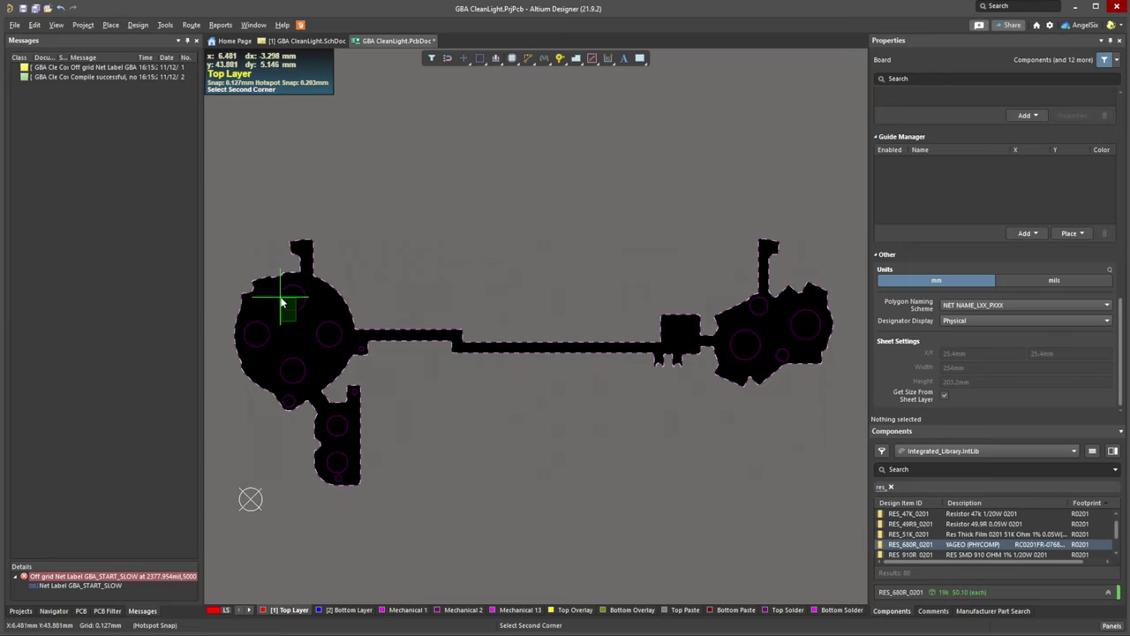
Create board cutouts from the hole circles inside the outline, starting with the upper one in the large round section.
click(291, 300)
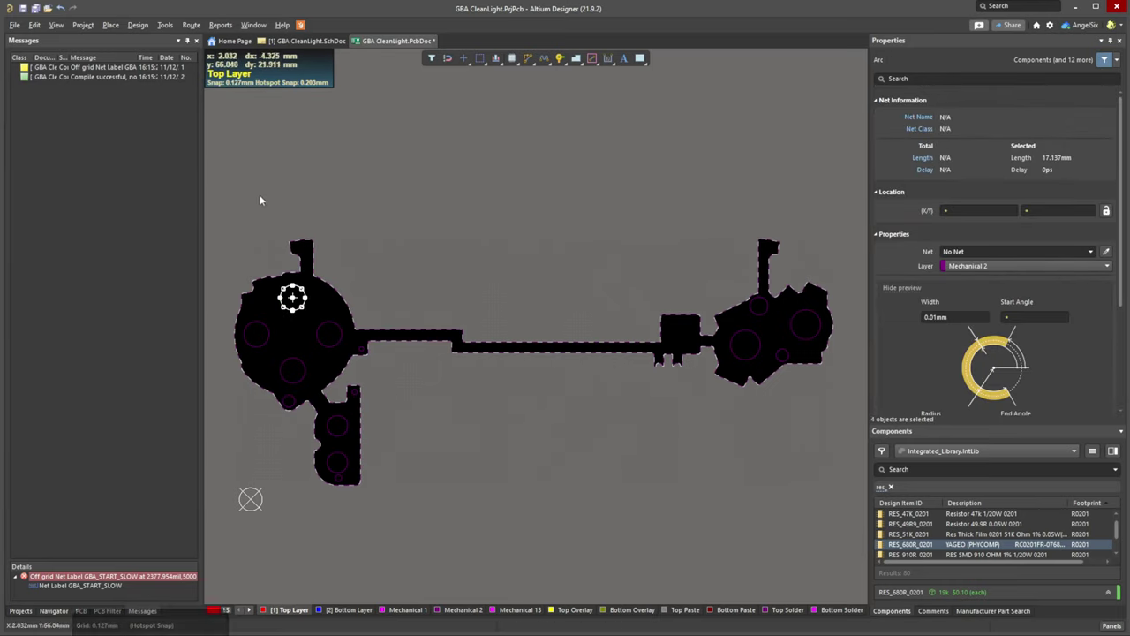
click(138, 25)
mouse_move(195, 108)
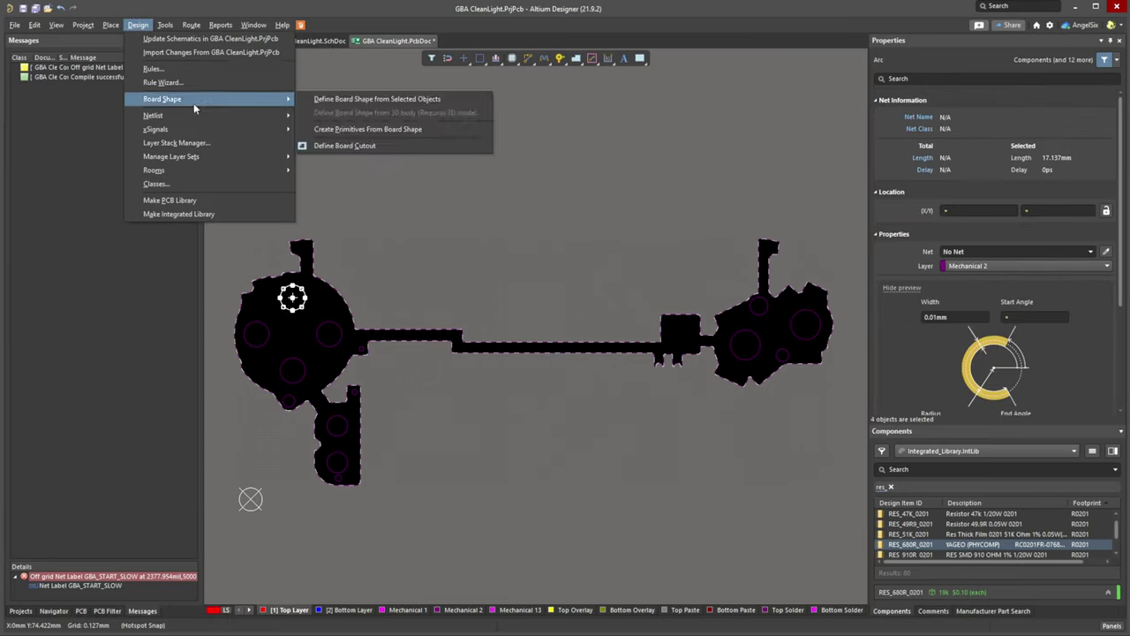
mouse_move(165, 25)
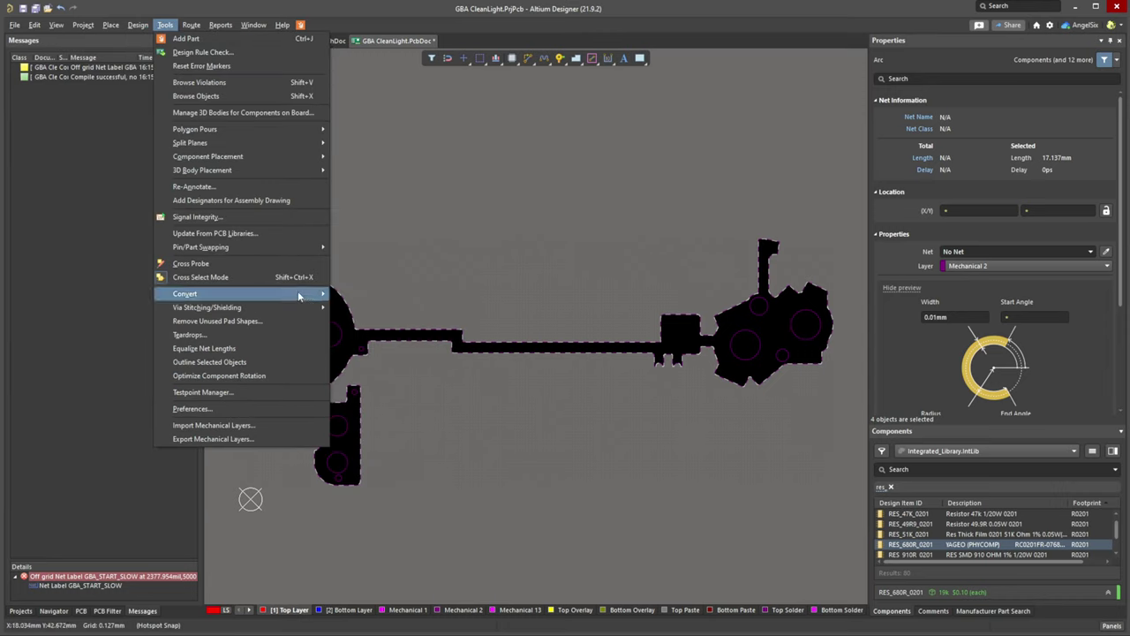
mouse_move(303, 294)
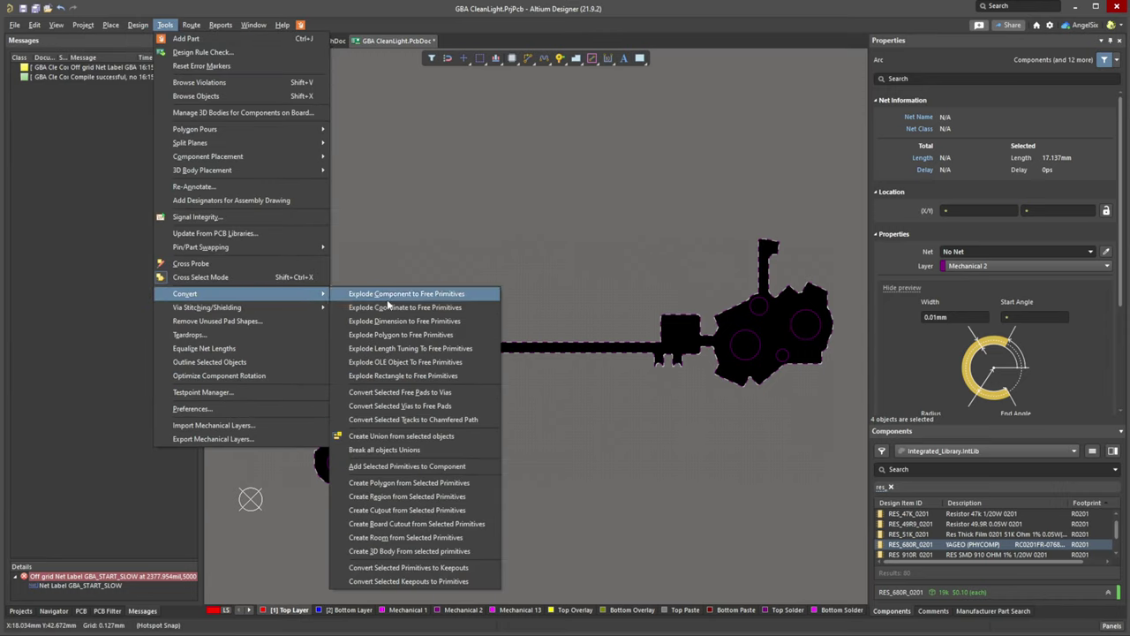
click(472, 524)
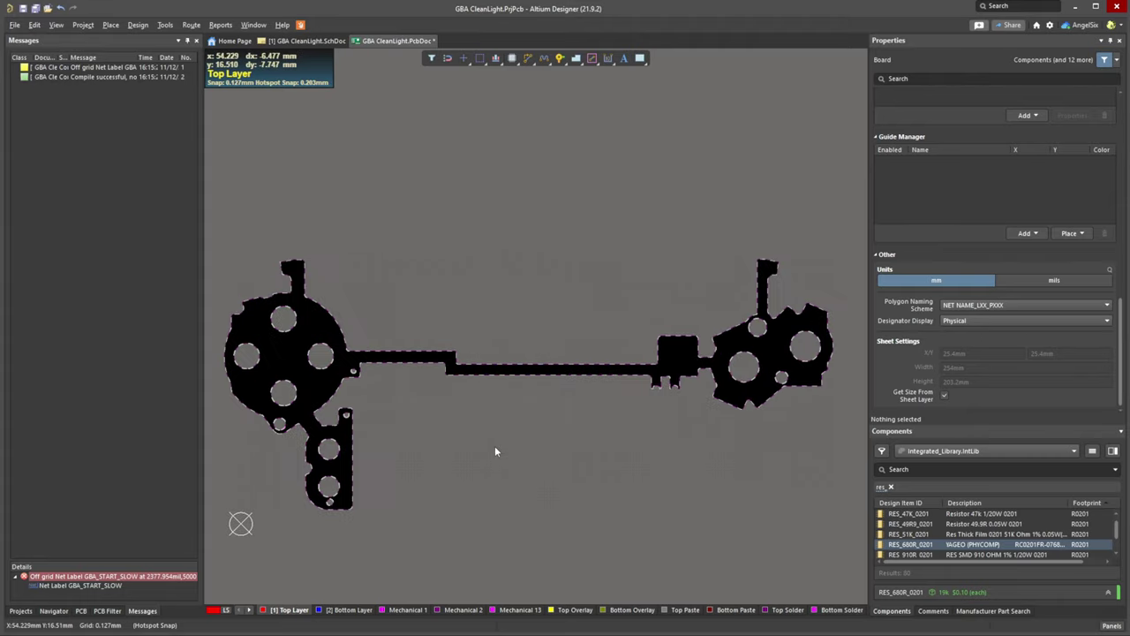
Save the PCB document and check the cutouts in 3D before returning to the 2D layout.
key(ctrl+s)
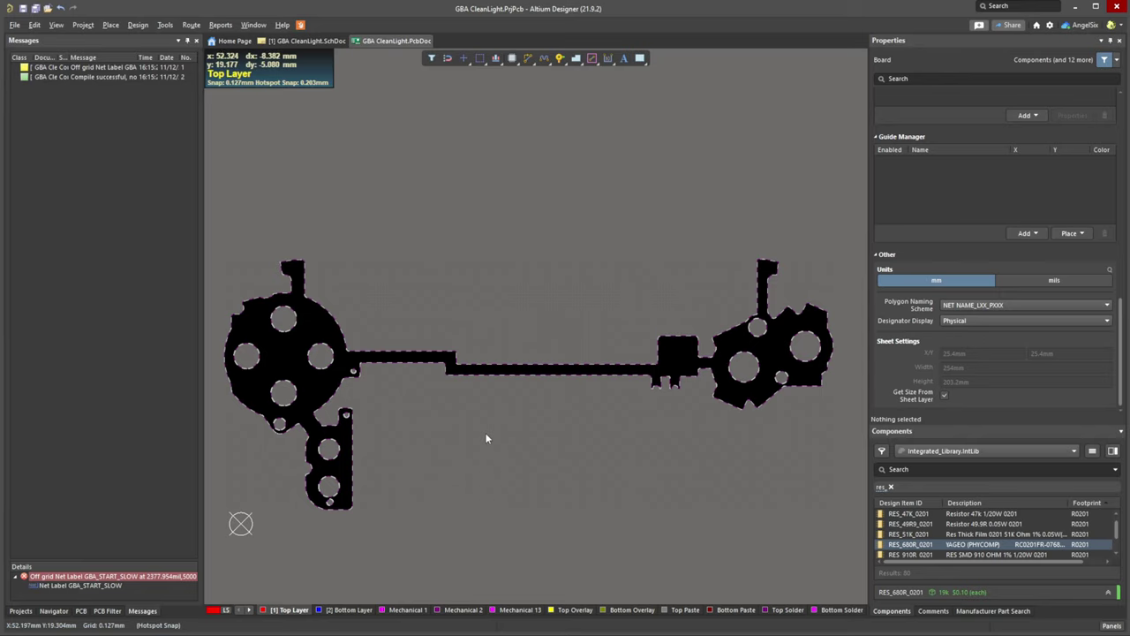
key(3)
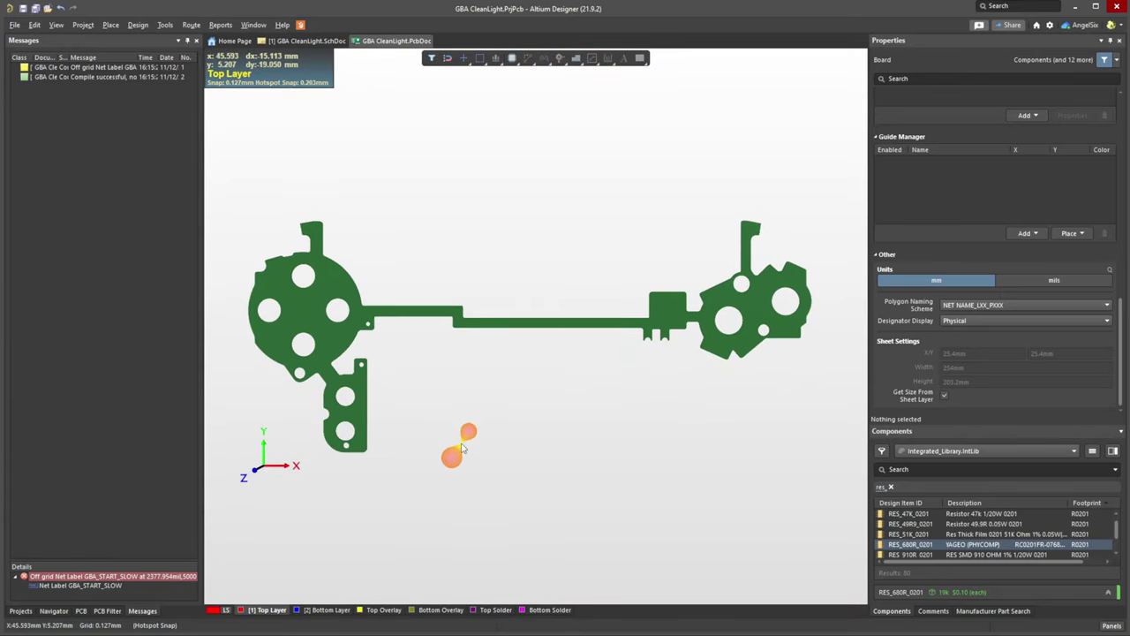
key(2)
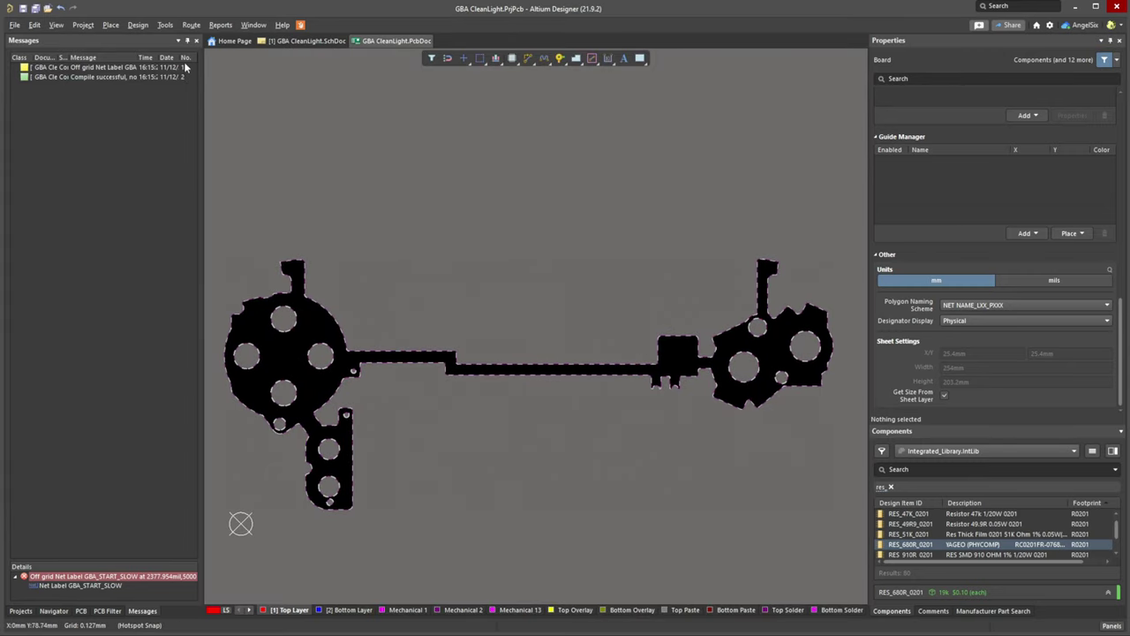
Import the schematic changes from GBA CleanLight.PrjPcb into the PCB through an engineering change order.
click(302, 41)
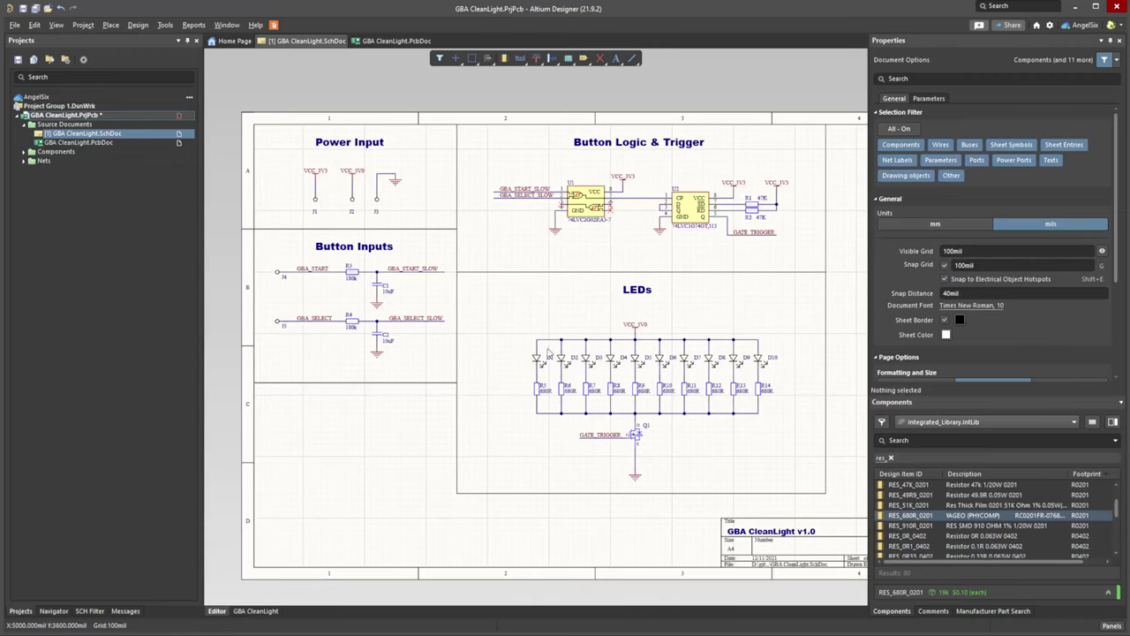
click(375, 40)
click(138, 25)
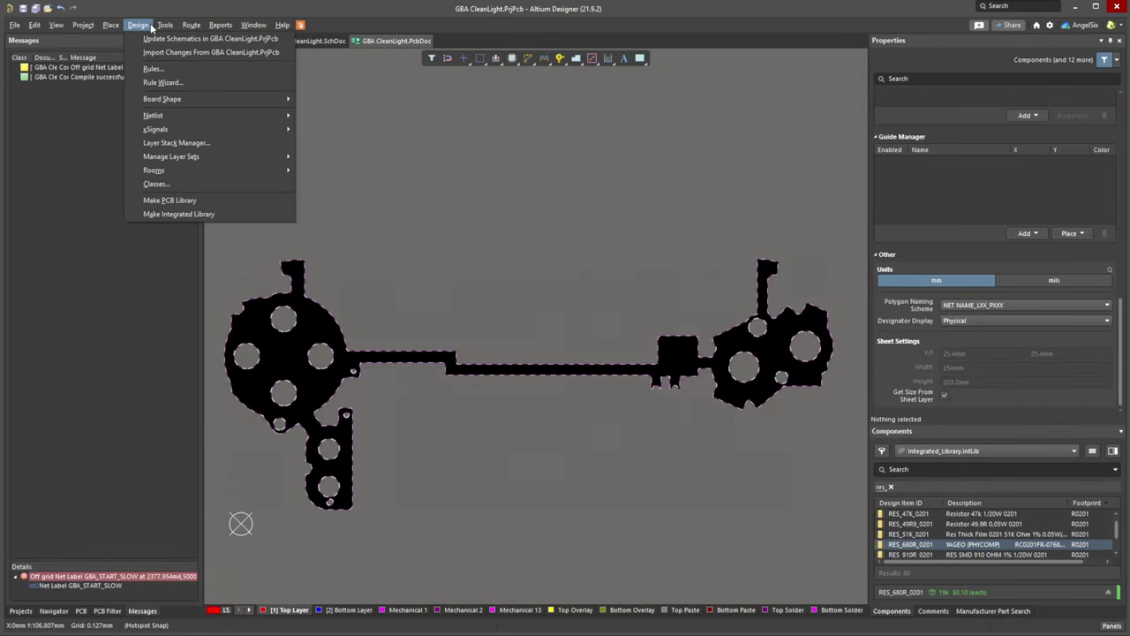
click(153, 53)
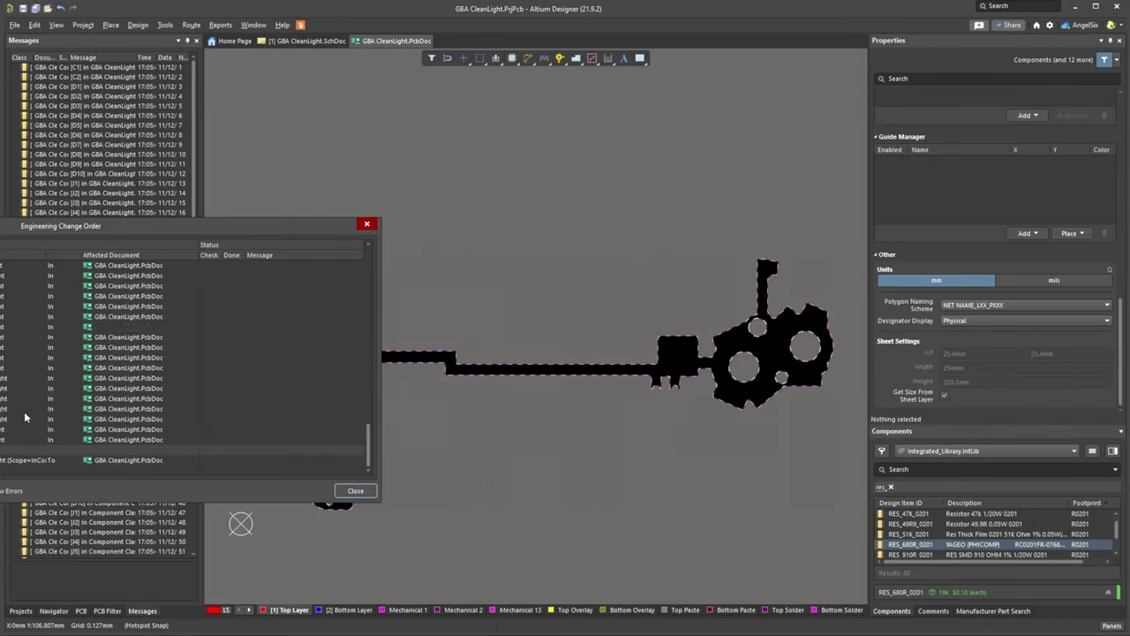
click(27, 460)
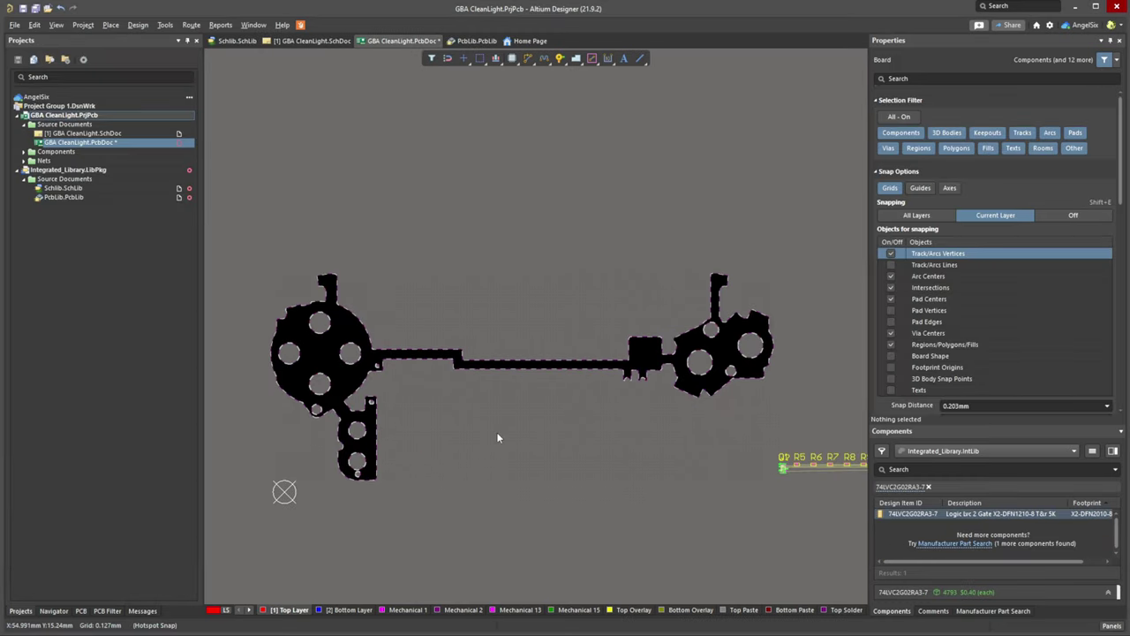
Select all imported components in the row outside the board and arrange them within a small rectangle above the connecting strip.
ctrl+scroll(496, 432, down, 1)
right_drag(498, 436, 418, 429)
right_drag(576, 457, 380, 444)
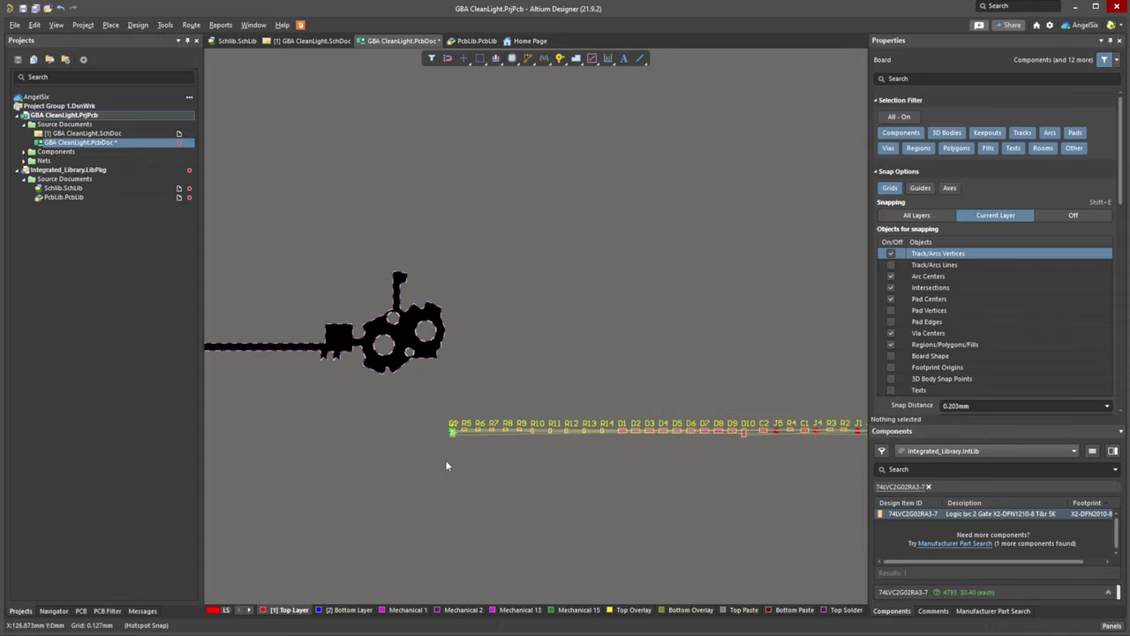
ctrl+scroll(445, 464, down, 1)
ctrl+scroll(351, 469, down, 1)
right_drag(312, 482, 401, 465)
right_drag(533, 486, 420, 471)
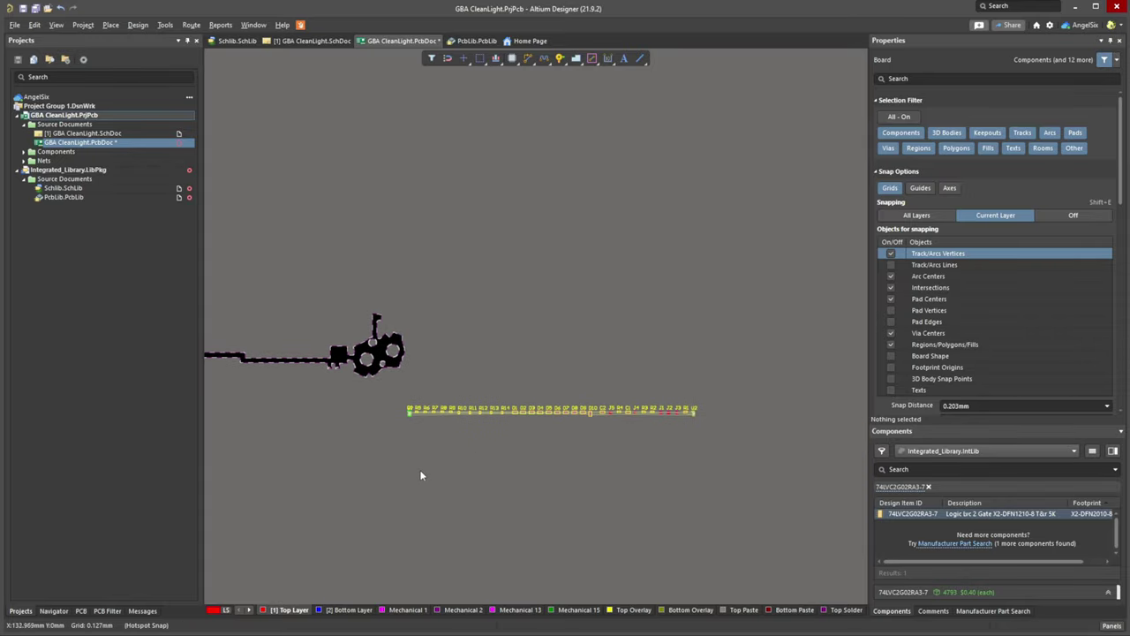
drag(389, 396, 748, 428)
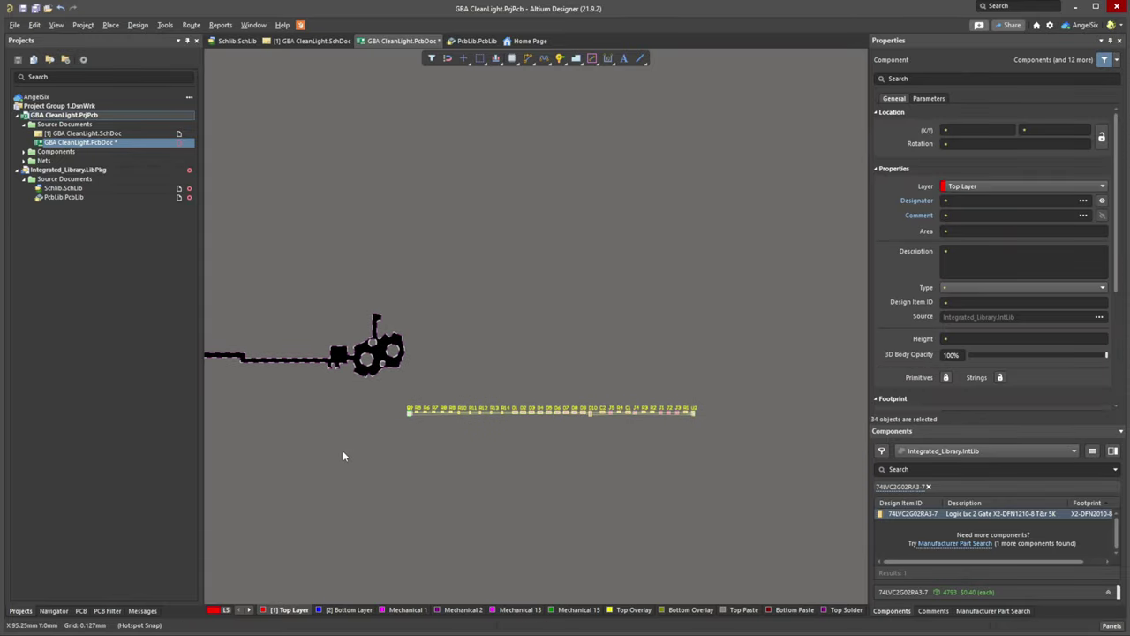
shift+scroll(379, 422, left, 2)
ctrl+scroll(469, 427, up, 4)
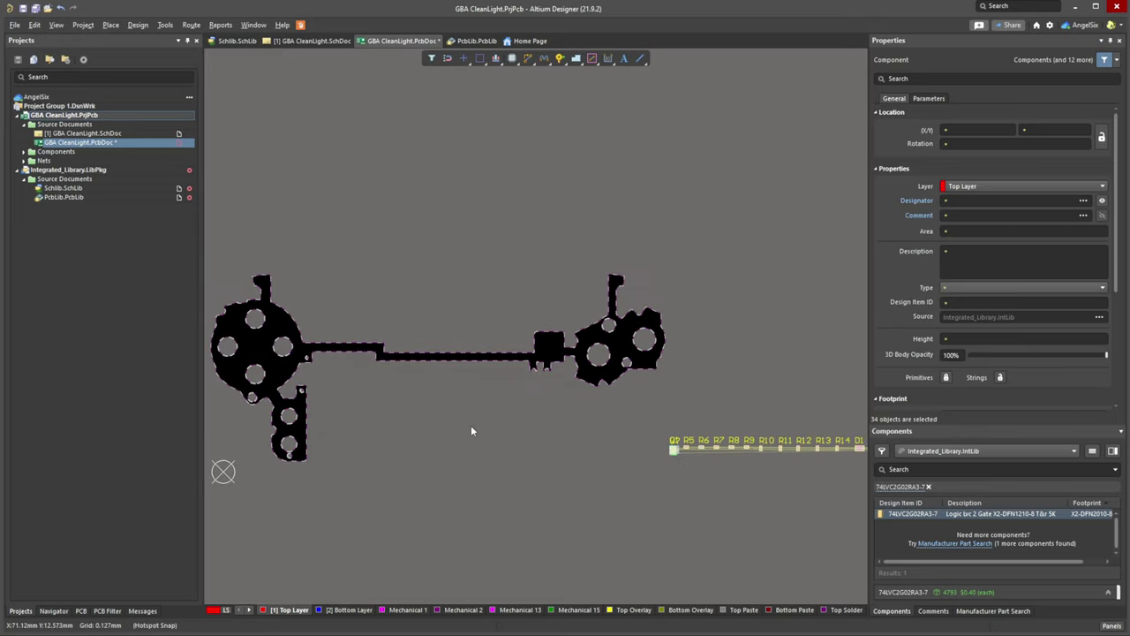
click(165, 24)
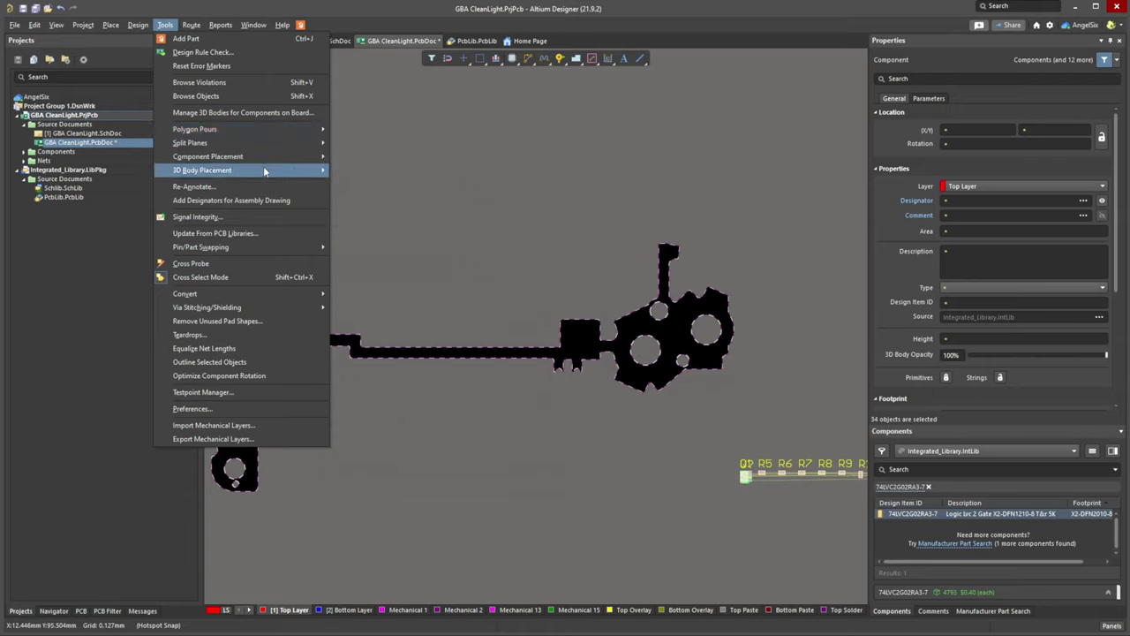
mouse_move(325, 157)
click(395, 170)
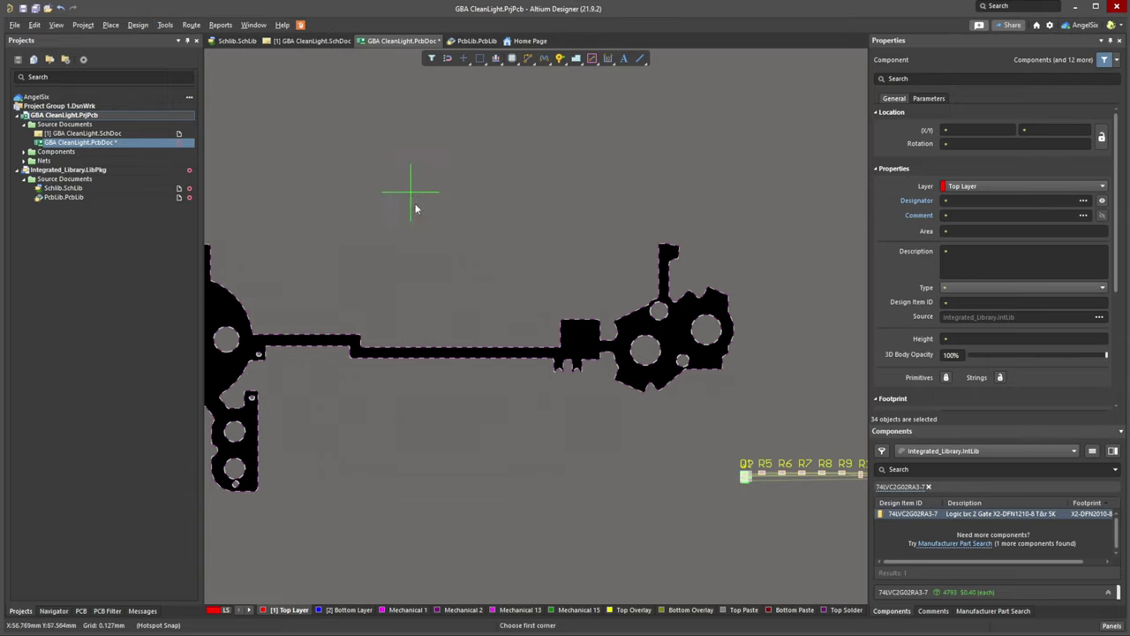
click(483, 323)
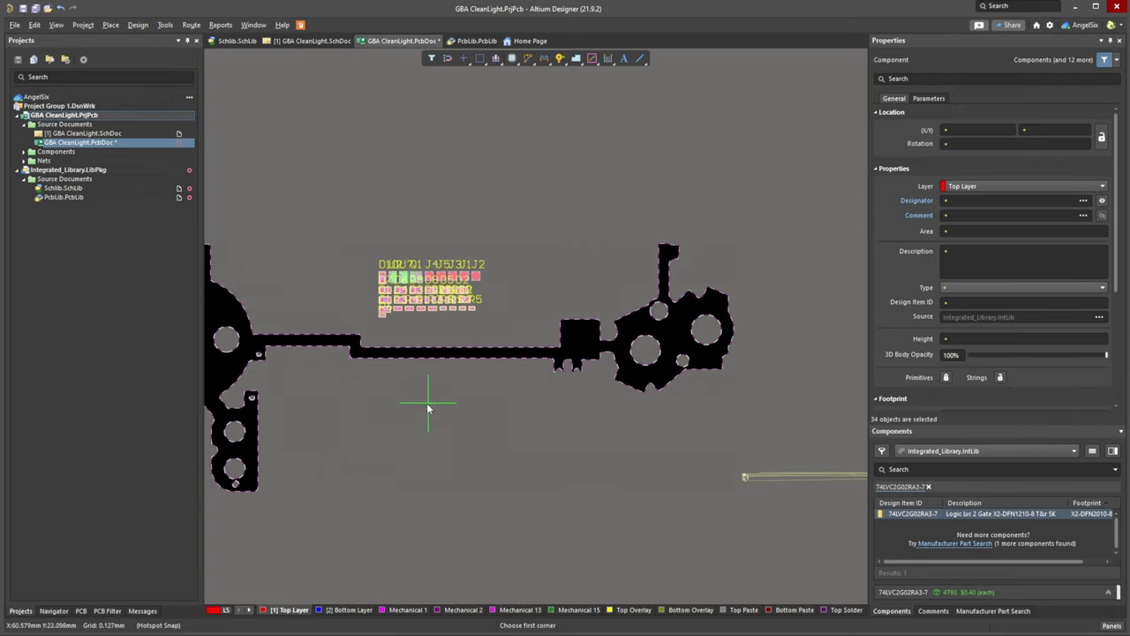
right_click(430, 407)
click(473, 431)
ctrl+scroll(484, 432, down, 2)
drag(619, 450, 620, 451)
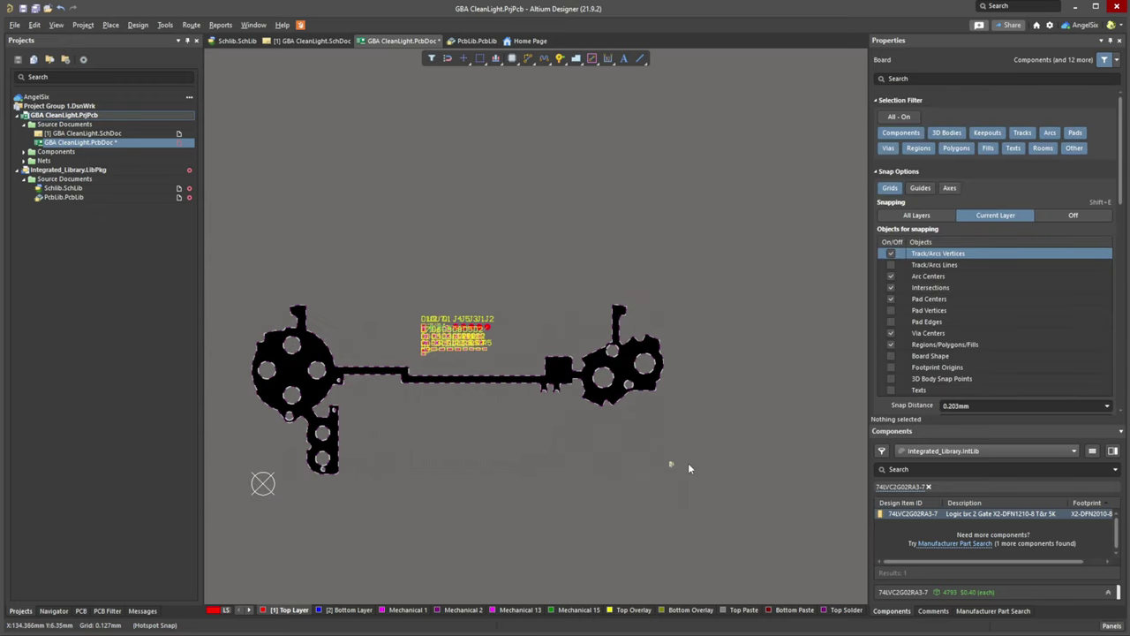
ctrl+scroll(671, 517, up, 5)
click(165, 25)
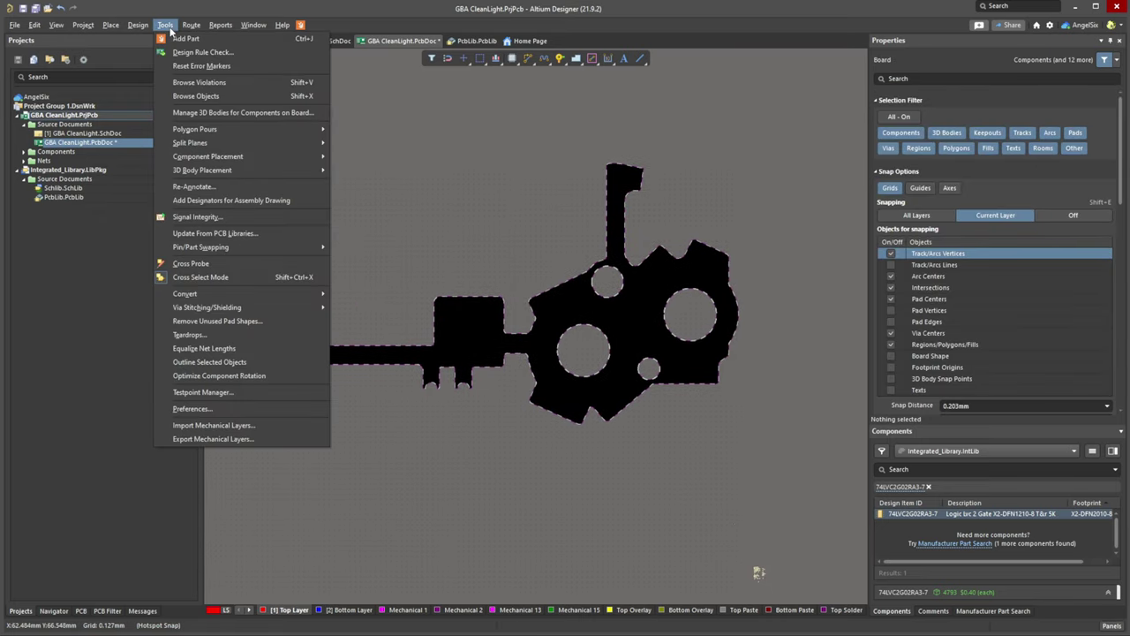
mouse_move(128, 26)
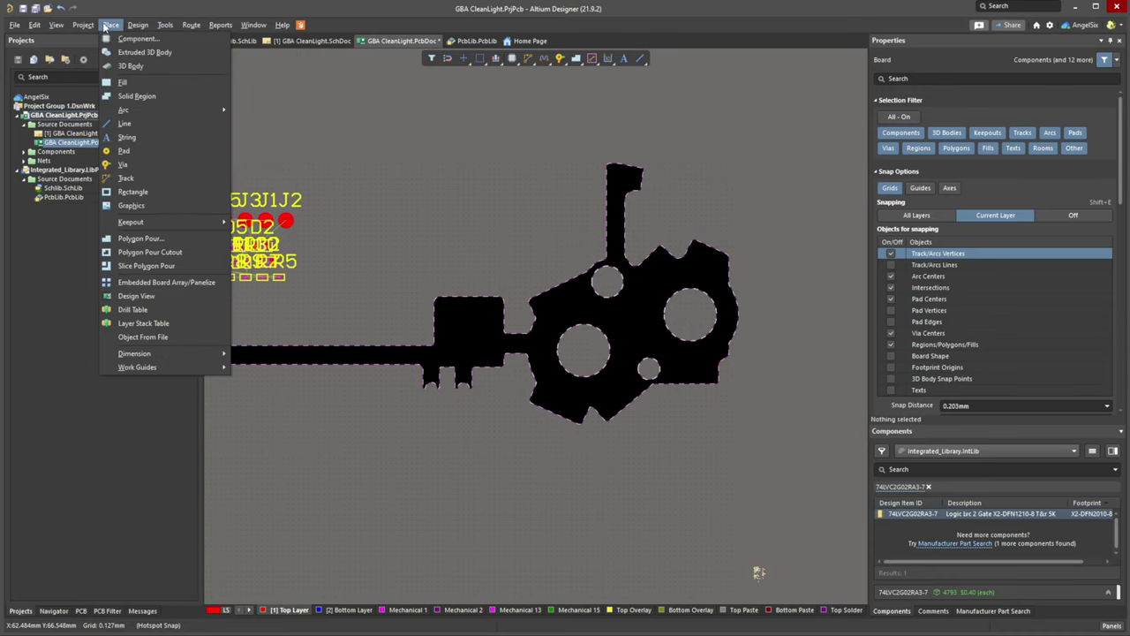
mouse_move(163, 26)
click(180, 67)
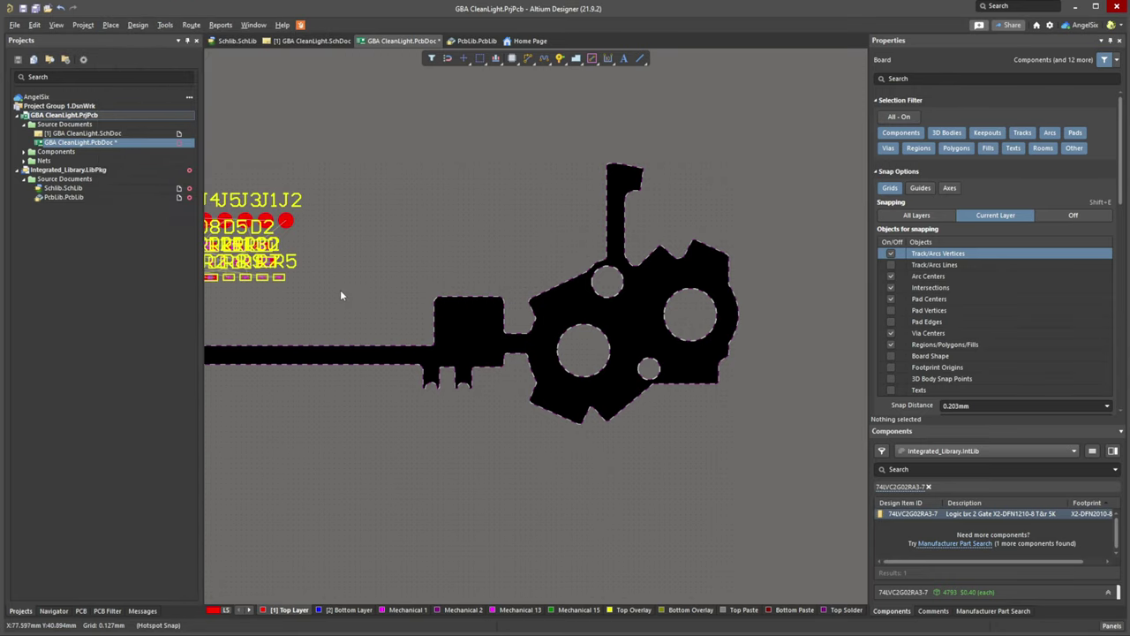
right_drag(341, 290, 525, 269)
right_drag(242, 240, 382, 287)
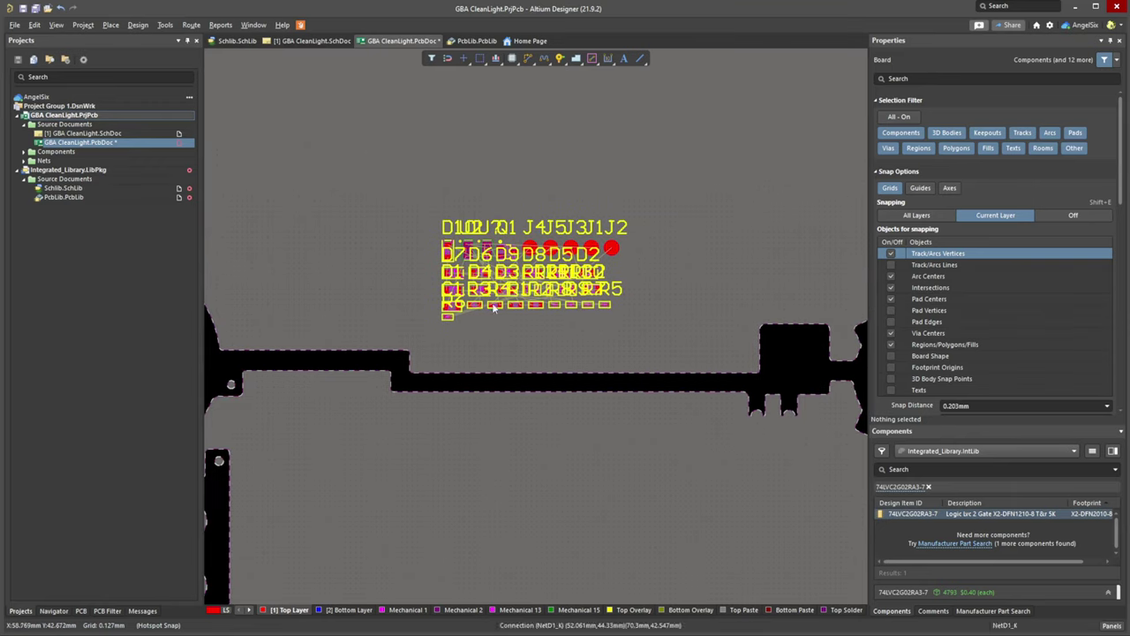
drag(401, 167, 729, 360)
click(640, 249)
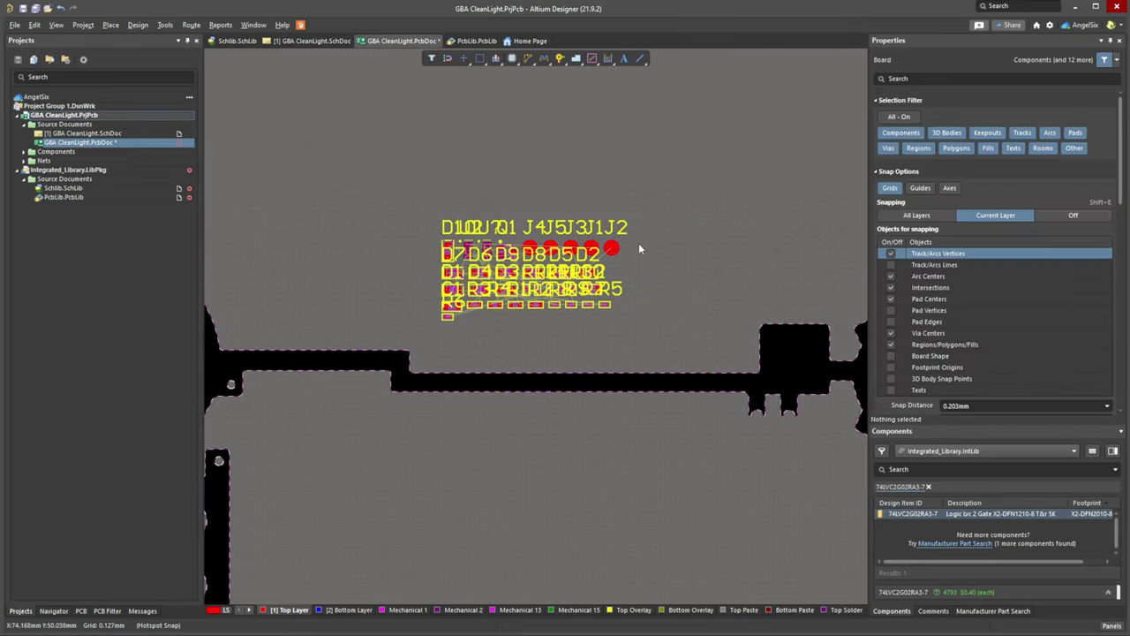
Check the imported component block above the connecting strip in 3D and return to the 2D layout.
ctrl+scroll(640, 249, up, 2)
ctrl+scroll(611, 225, down, 4)
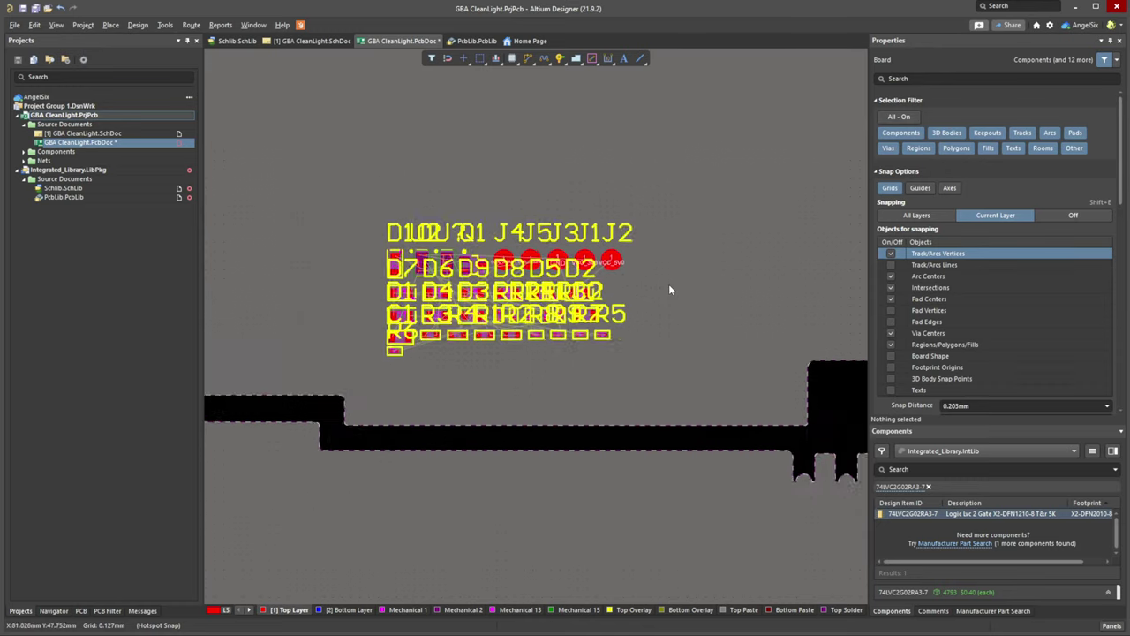
key(3)
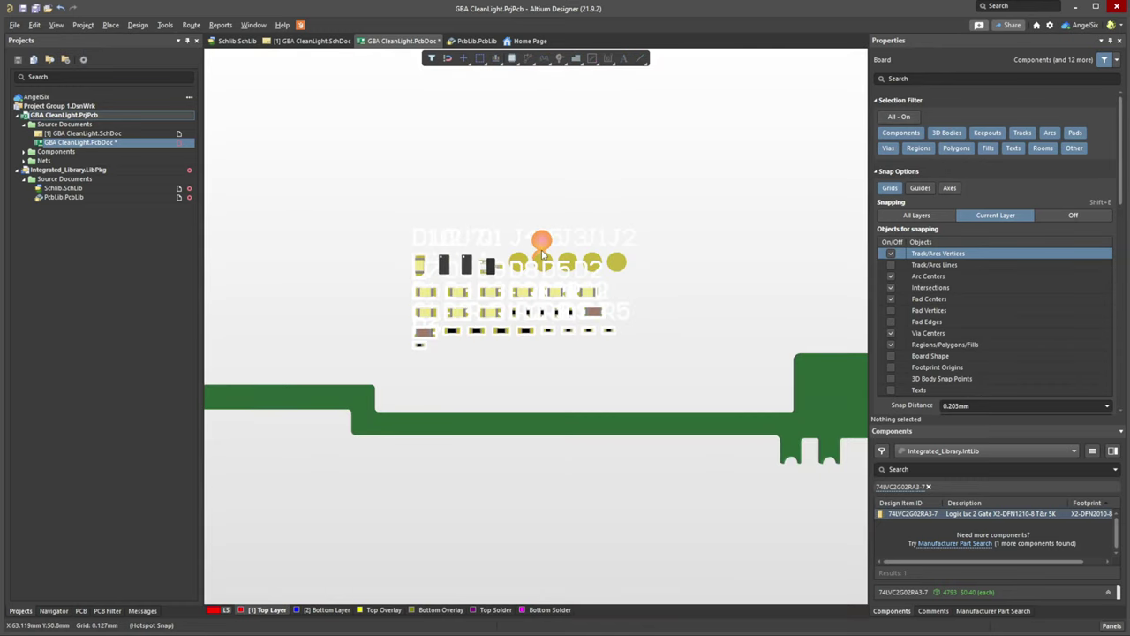
key(2)
Select all imported components in the block above the connecting strip and hide their designators.
drag(392, 205, 677, 392)
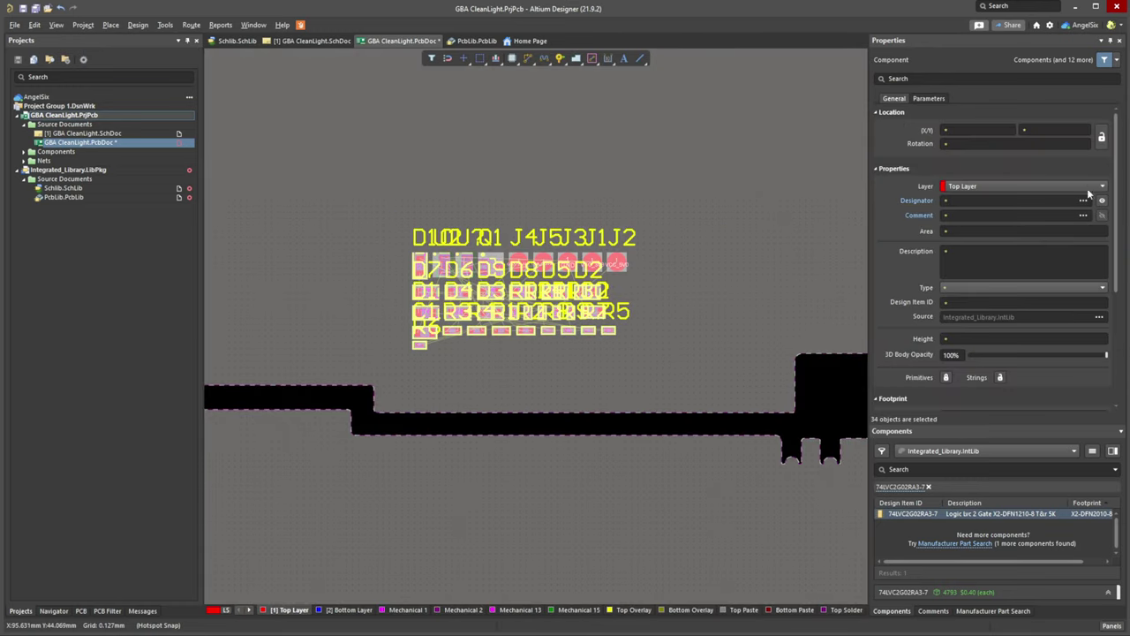
click(1101, 216)
click(1102, 216)
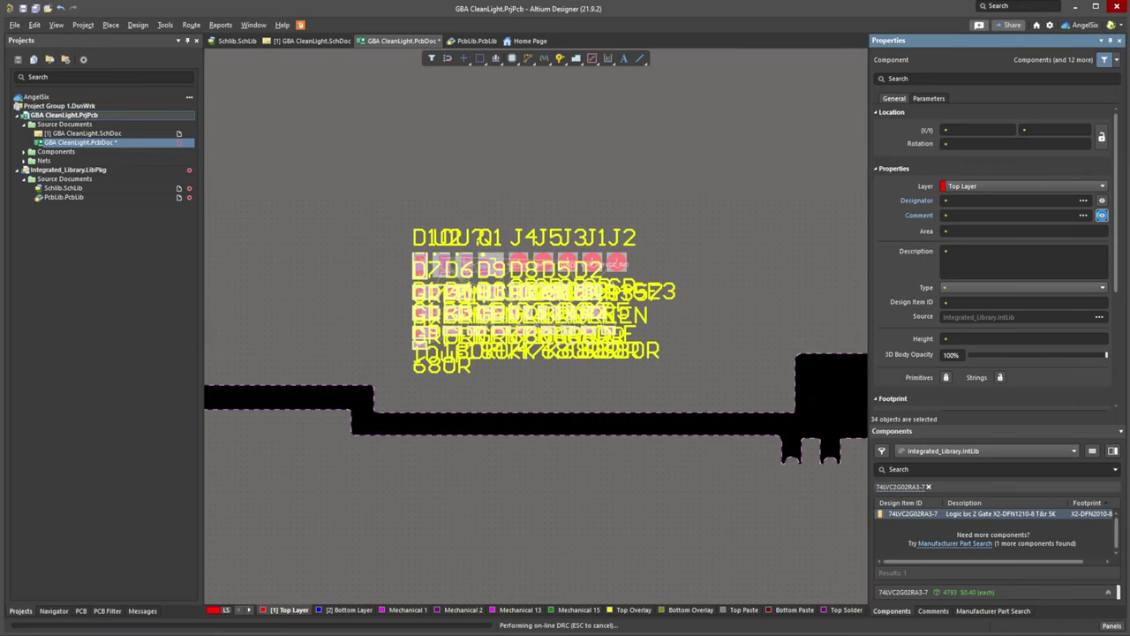
click(1102, 201)
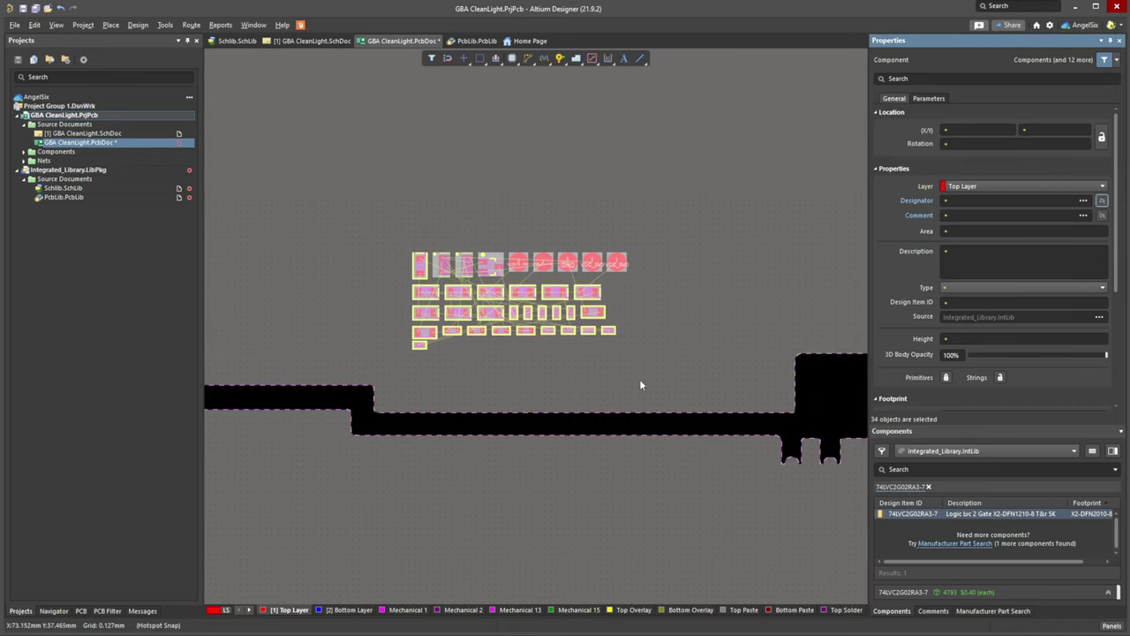
click(640, 378)
Examine the component block against the connecting strip and the small square section of the board.
ctrl+scroll(446, 339, down, 2)
ctrl+scroll(446, 341, down, 1)
right_drag(433, 352, 621, 323)
ctrl+scroll(649, 279, up, 3)
right_drag(650, 282, 490, 289)
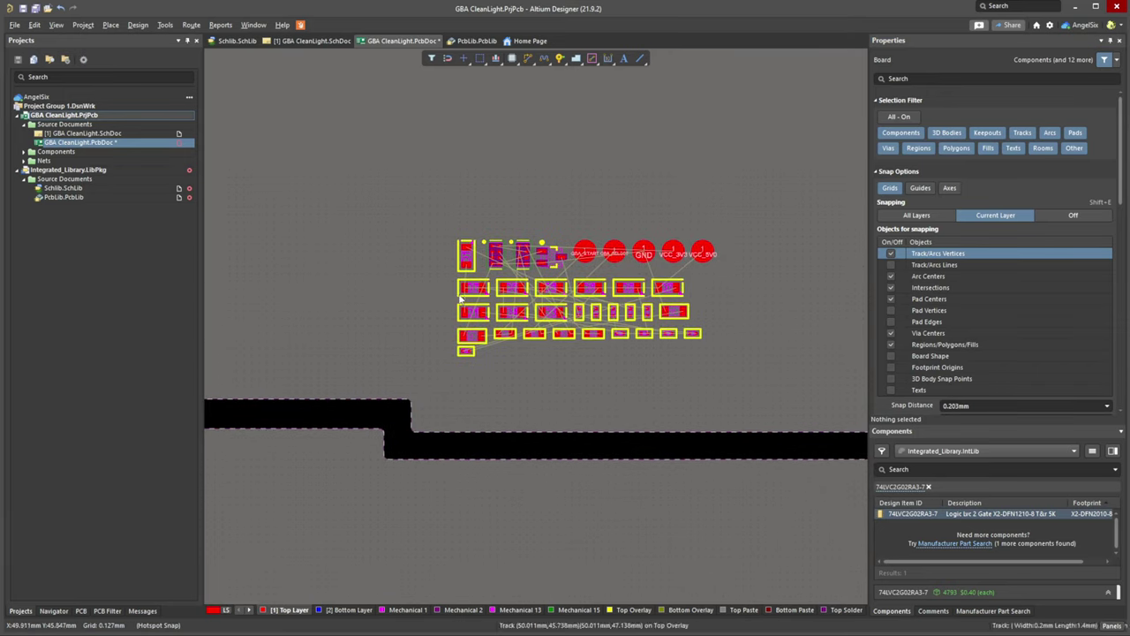
ctrl+scroll(457, 307, down, 2)
right_drag(605, 364, 441, 311)
ctrl+scroll(590, 318, up, 1)
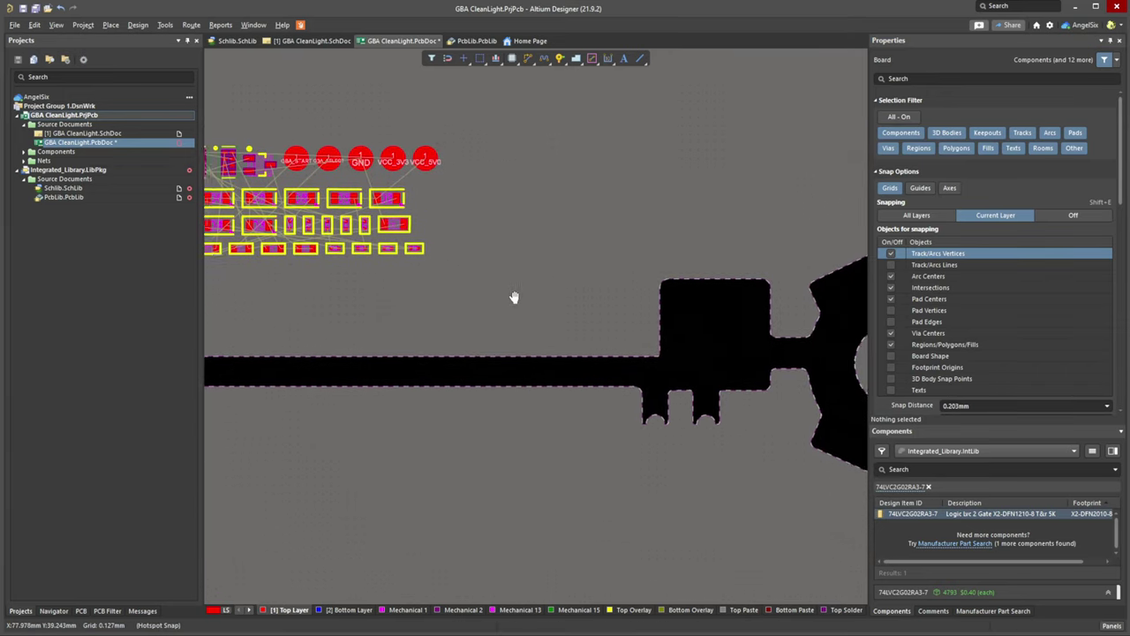
right_drag(590, 318, 518, 319)
right_drag(437, 275, 609, 284)
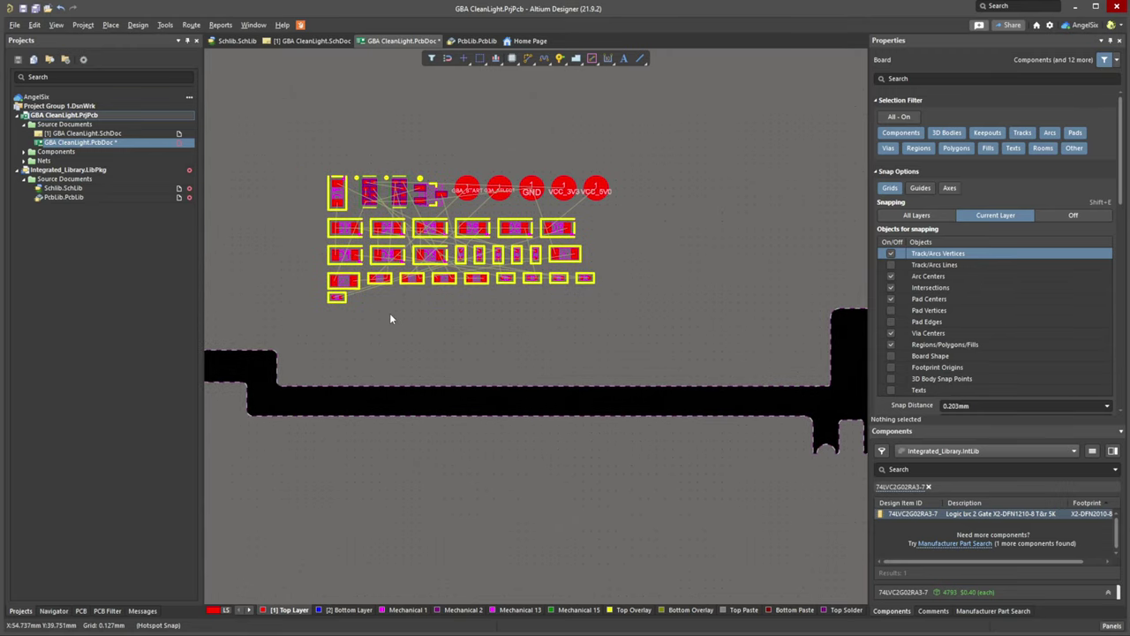
Examine the large round section with its cutouts and compare the available space with the component footprints.
ctrl+scroll(389, 313, down, 1)
right_drag(486, 339, 632, 286)
ctrl+scroll(594, 293, down, 1)
ctrl+scroll(594, 294, down, 1)
right_drag(453, 331, 542, 345)
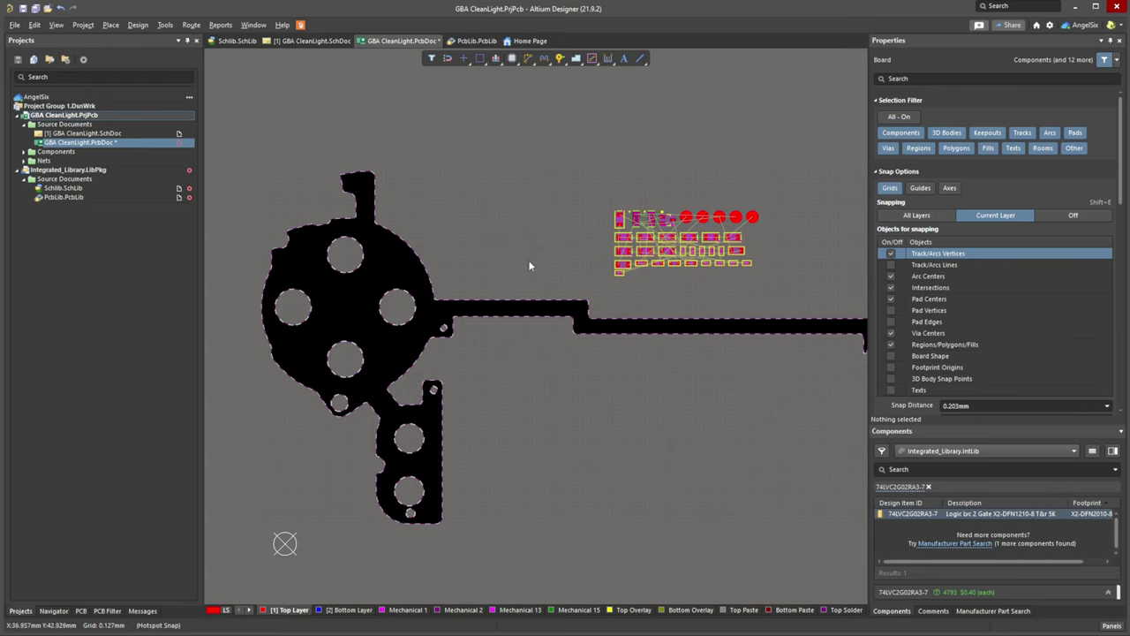
ctrl+scroll(348, 307, up, 3)
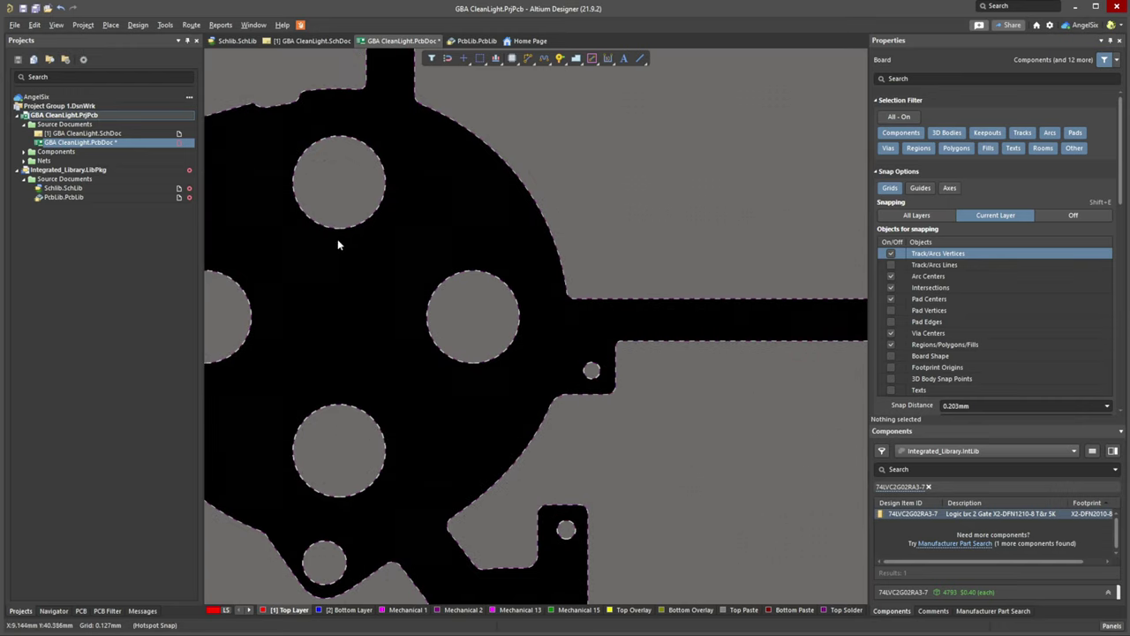
right_drag(373, 377, 461, 364)
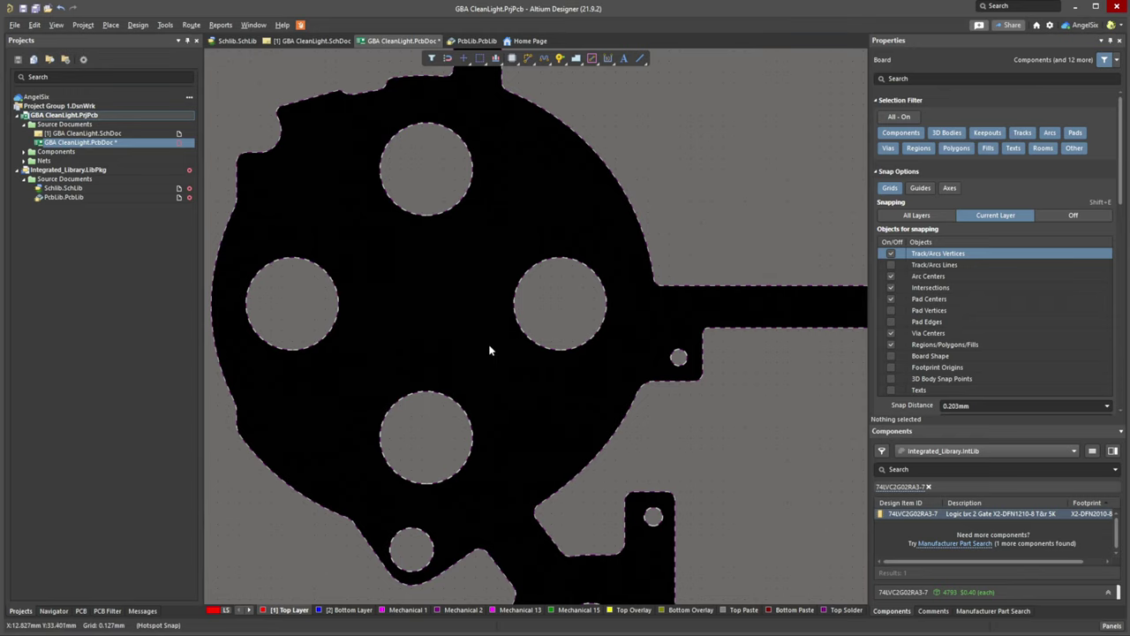
ctrl+scroll(518, 282, down, 3)
right_drag(864, 212, 384, 240)
ctrl+scroll(701, 266, down, 1)
ctrl+scroll(617, 233, up, 4)
ctrl+scroll(347, 134, down, 6)
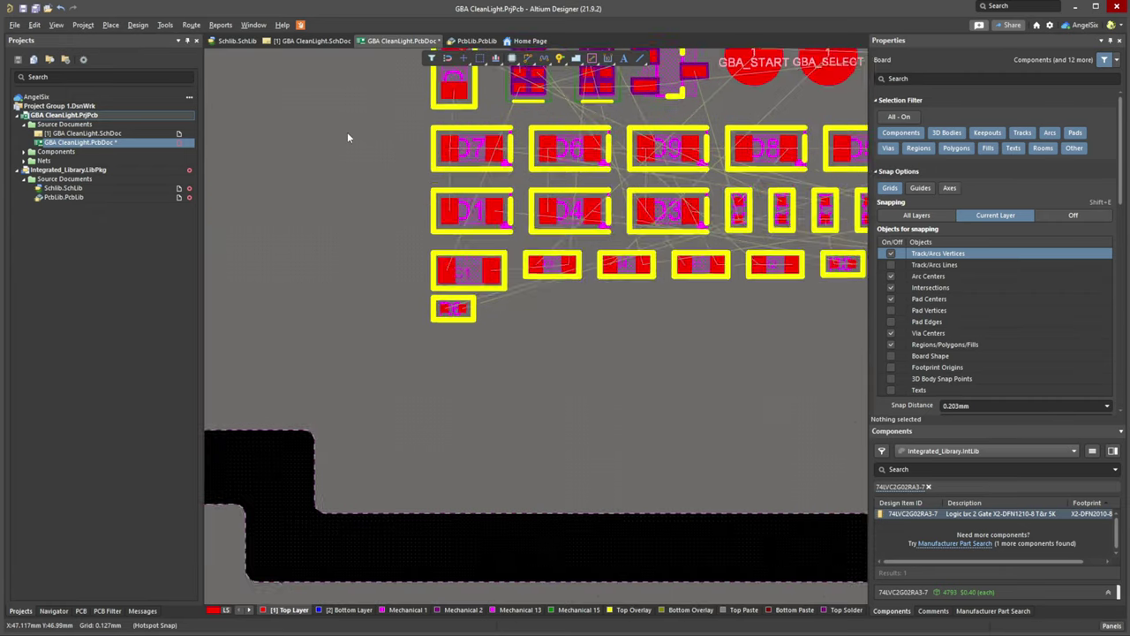
right_drag(327, 180, 610, 240)
right_drag(265, 293, 624, 284)
right_drag(444, 300, 503, 346)
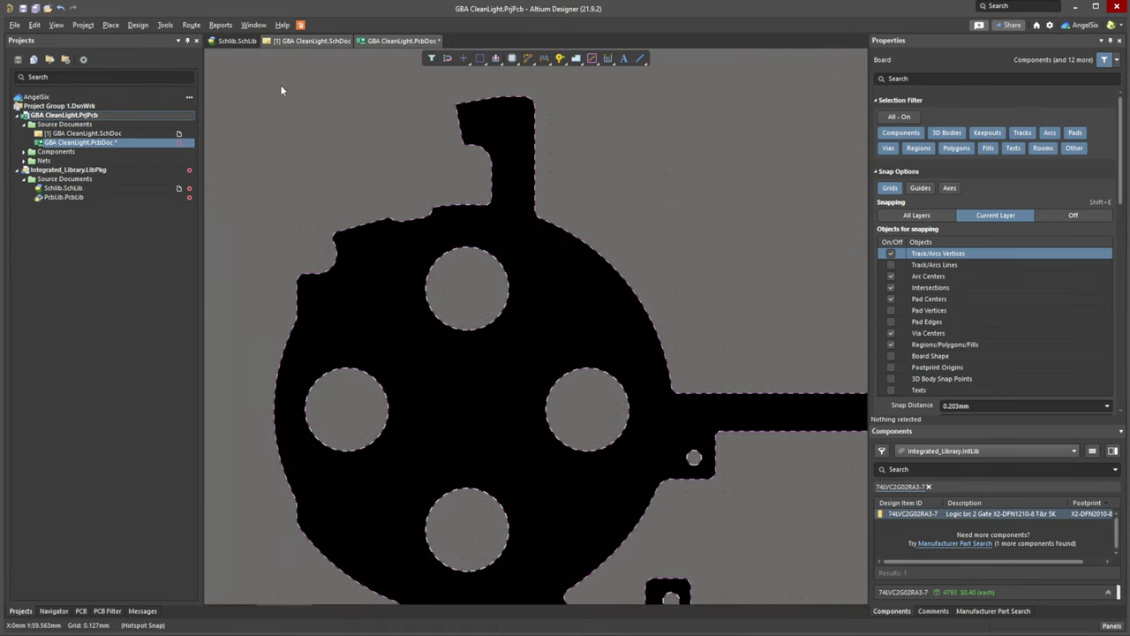
Select D1 and R5 in the GBA CleanLight schematic and cross-select their matching components in the PCB layout.
click(309, 40)
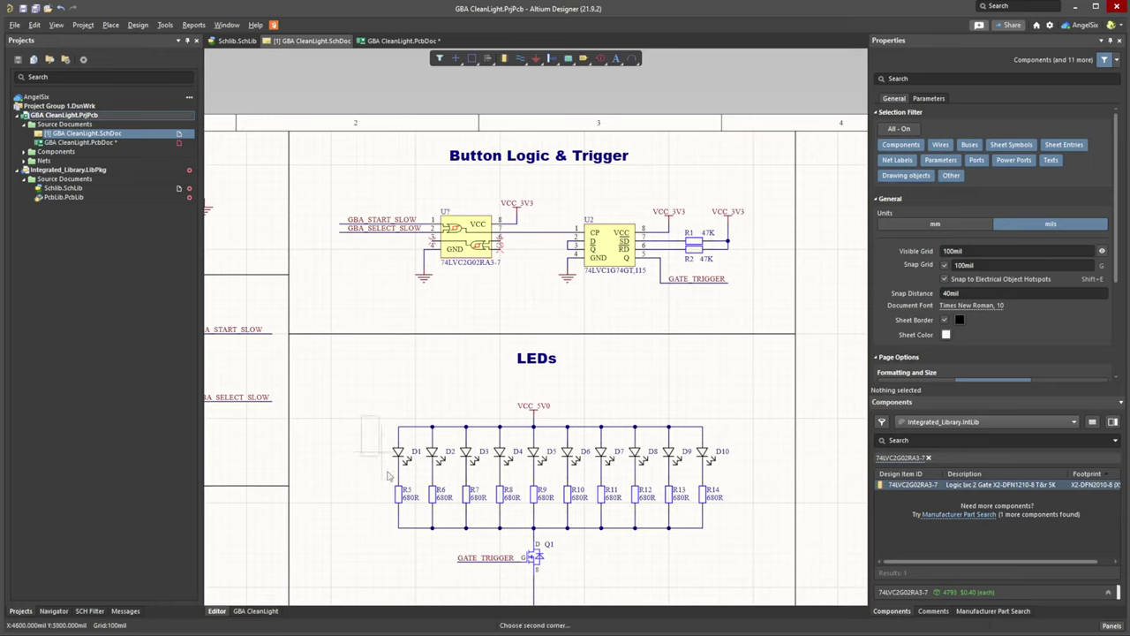
click(427, 526)
click(164, 25)
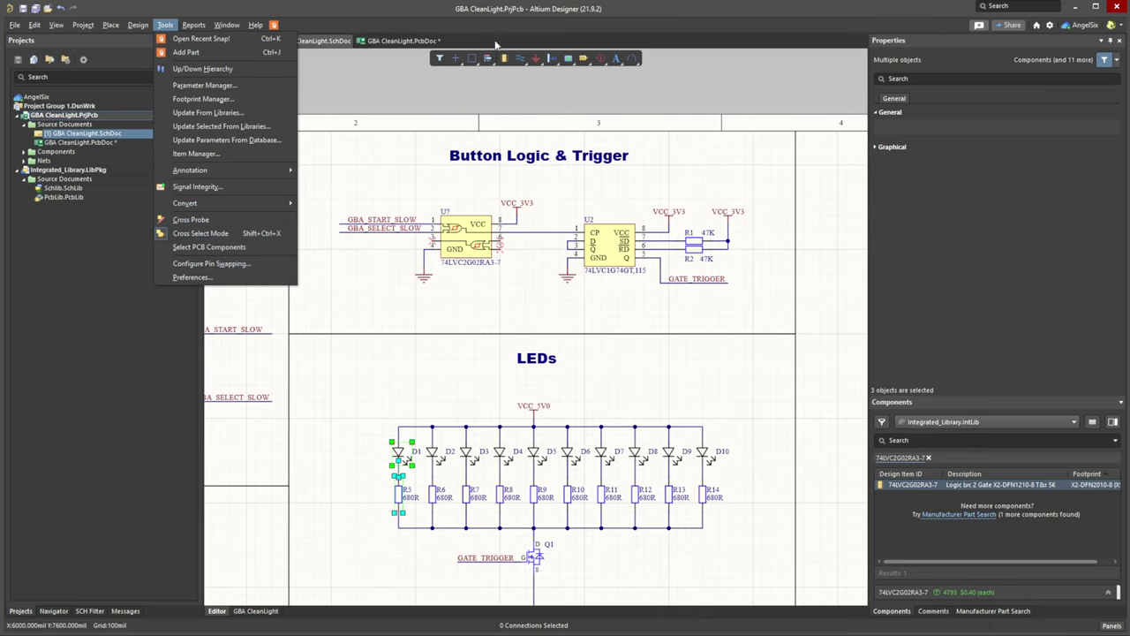
click(210, 247)
click(418, 41)
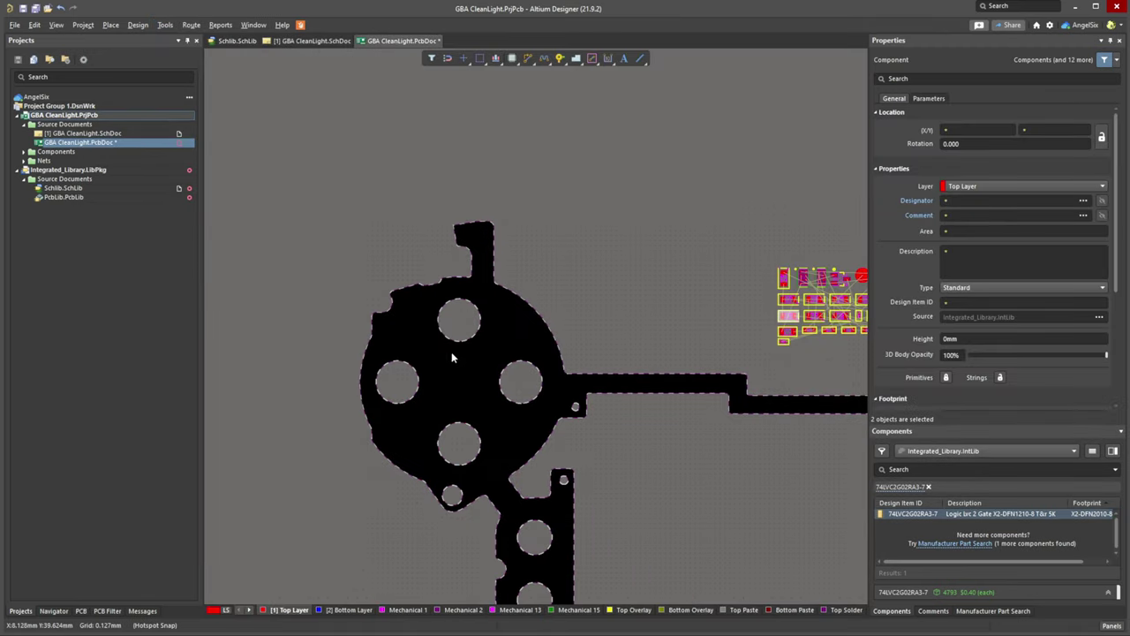
Arrange the selected D1 and R5 in the empty area below the connecting strip.
right_drag(647, 390, 404, 372)
drag(541, 300, 401, 441)
right_drag(464, 527, 640, 461)
click(598, 422)
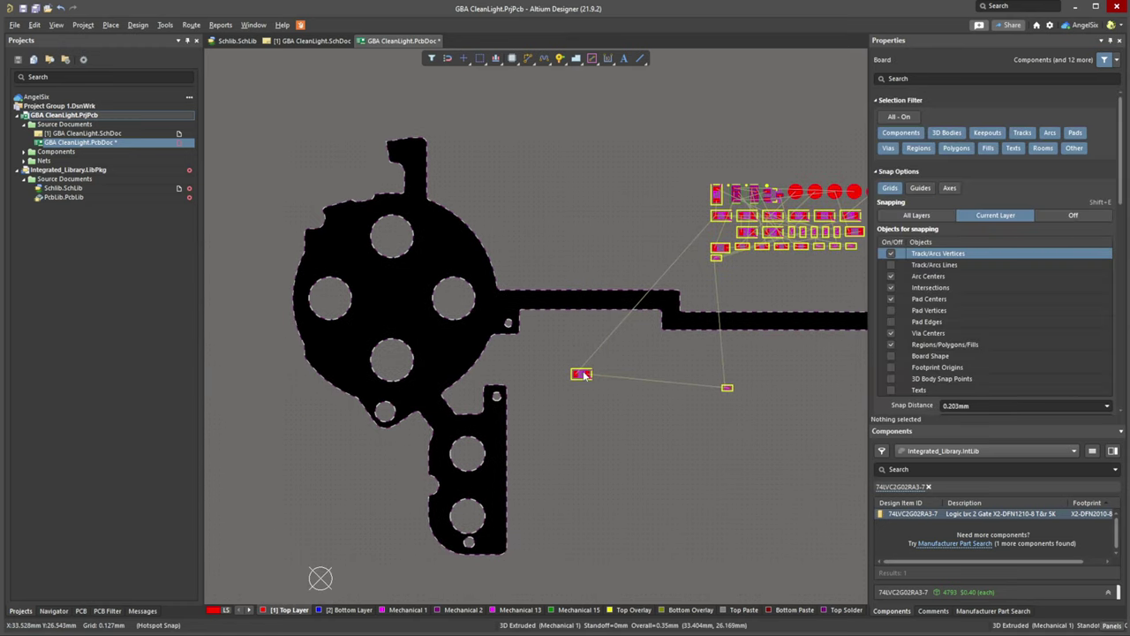
Move D1 onto the large round section beside its left cutout, and R5 outside the board above the connecting strip.
drag(581, 374, 370, 301)
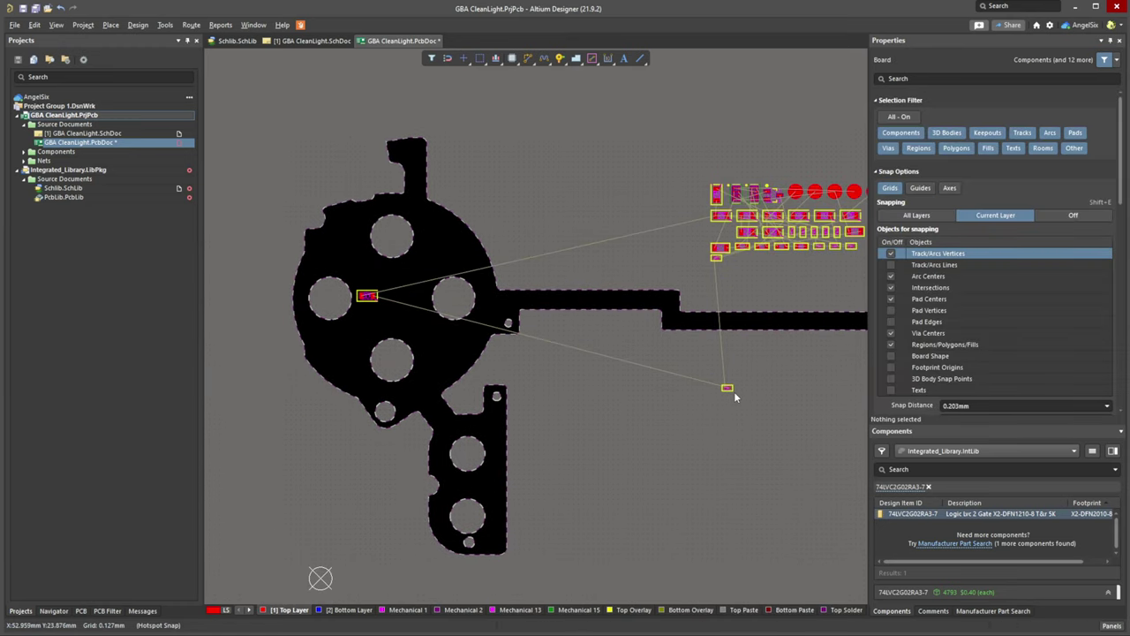
drag(728, 388, 373, 312)
ctrl+scroll(374, 313, up, 6)
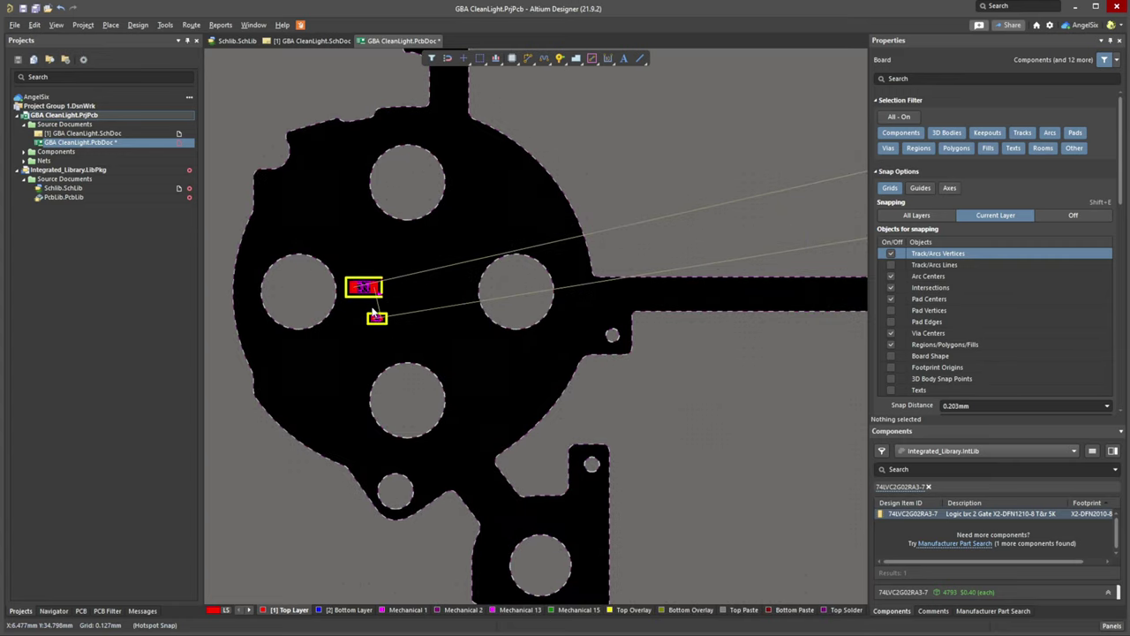
ctrl+scroll(396, 326, down, 6)
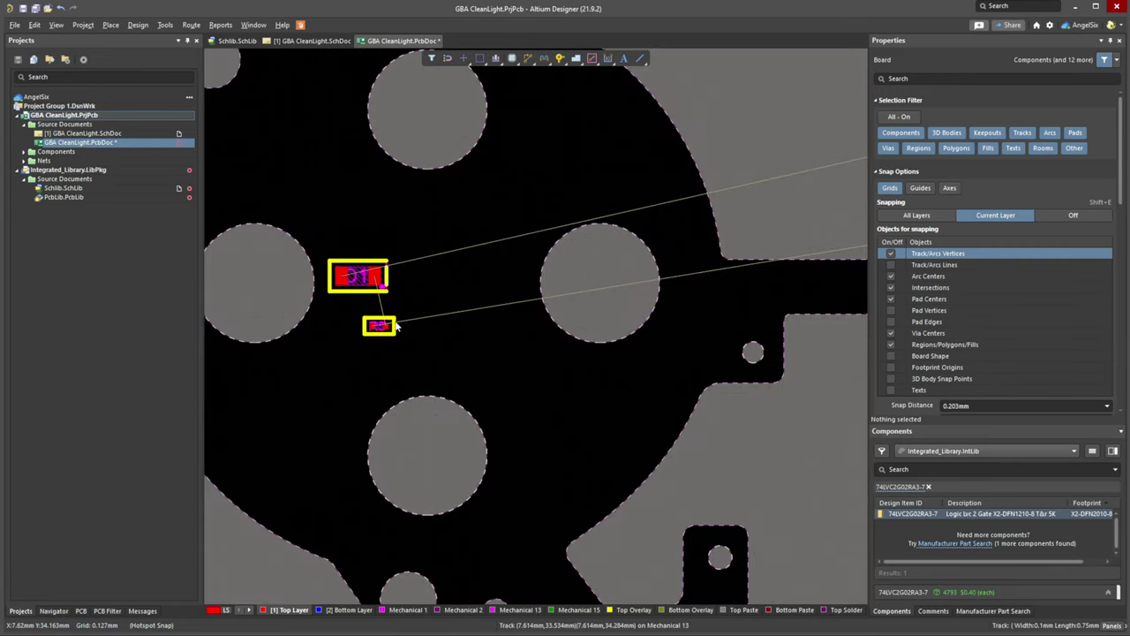
drag(389, 323, 555, 287)
ctrl+scroll(619, 274, down, 2)
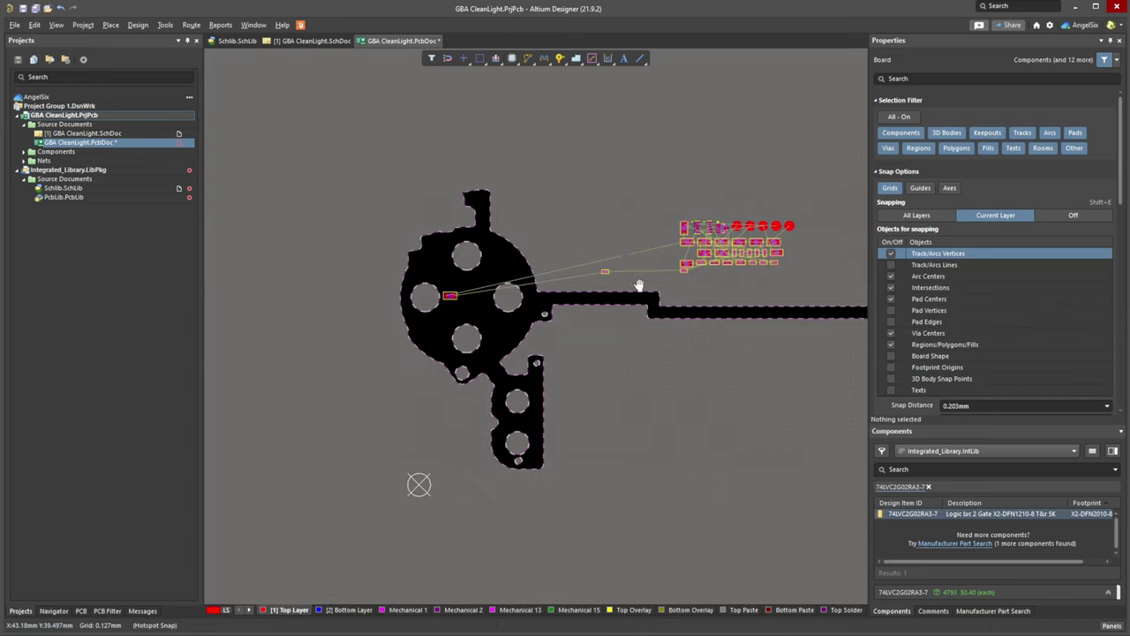
Examine the remaining components, the connecting strip and the space around the round section's cutouts for LED placement.
right_drag(639, 286, 494, 274)
ctrl+scroll(770, 295, up, 3)
ctrl+scroll(486, 282, down, 2)
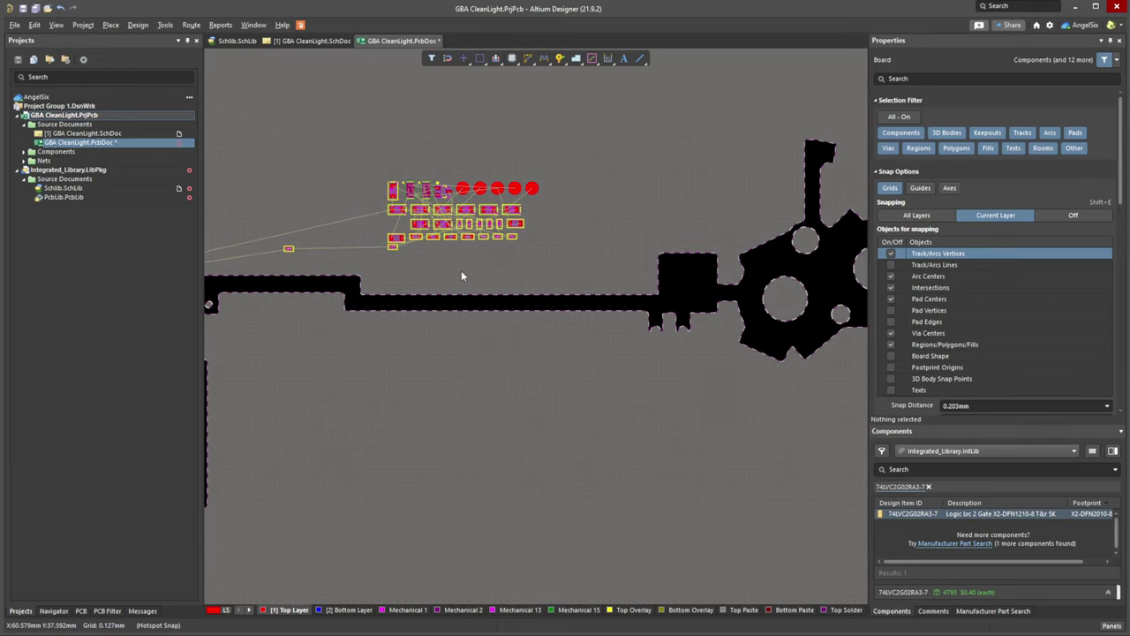
shift+scroll(461, 270, left, 2)
shift+scroll(336, 247, left, 4)
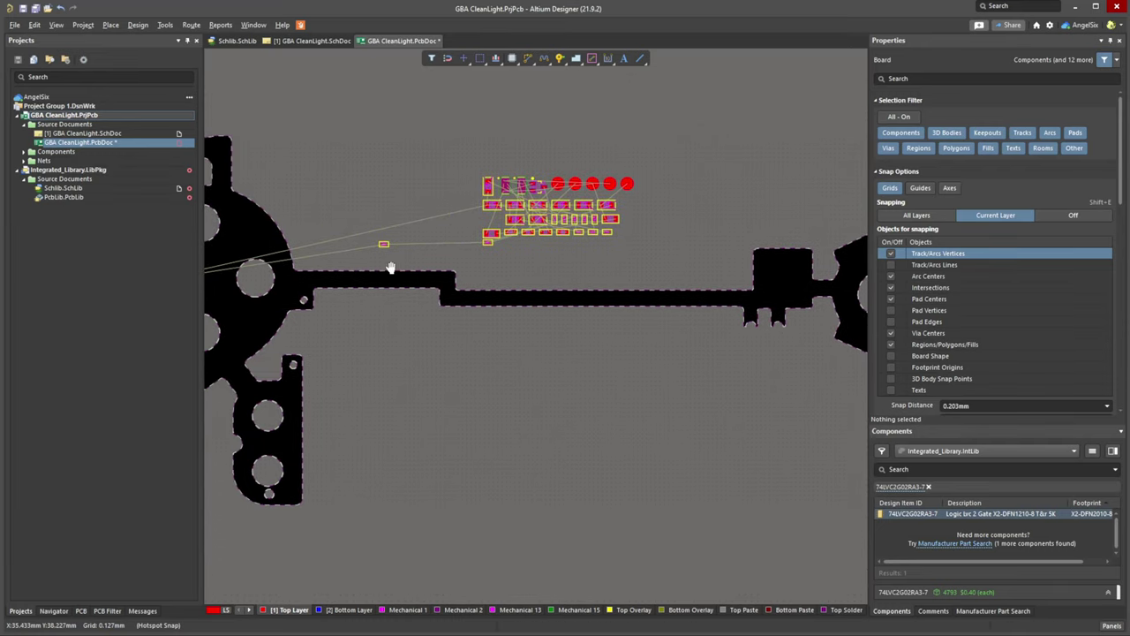
ctrl+scroll(352, 251, up, 3)
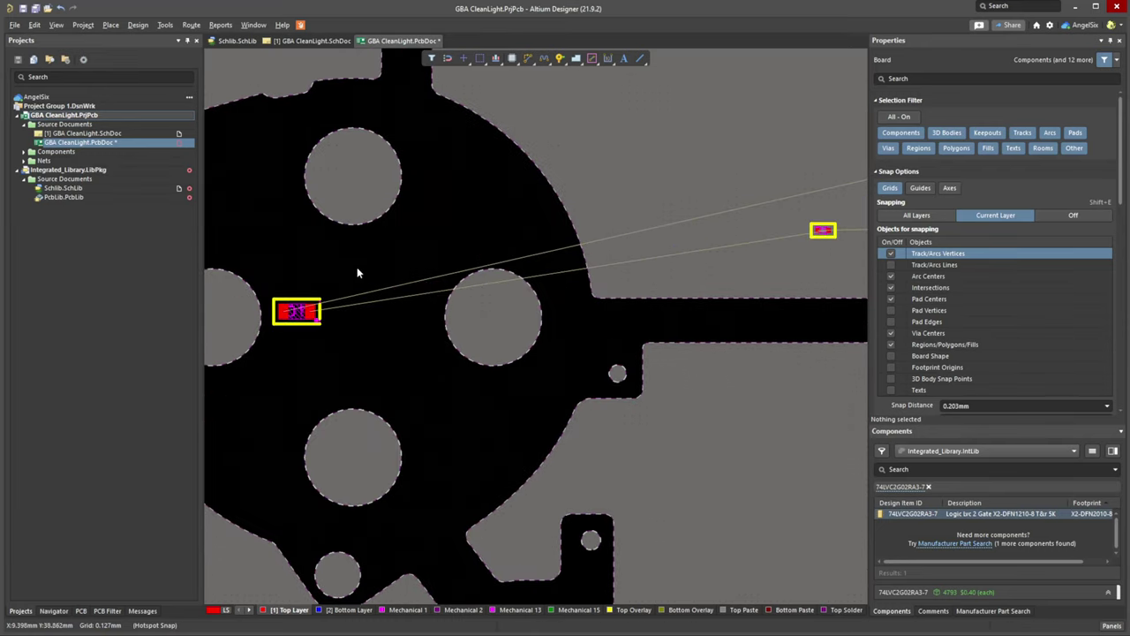
ctrl+scroll(356, 267, down, 1)
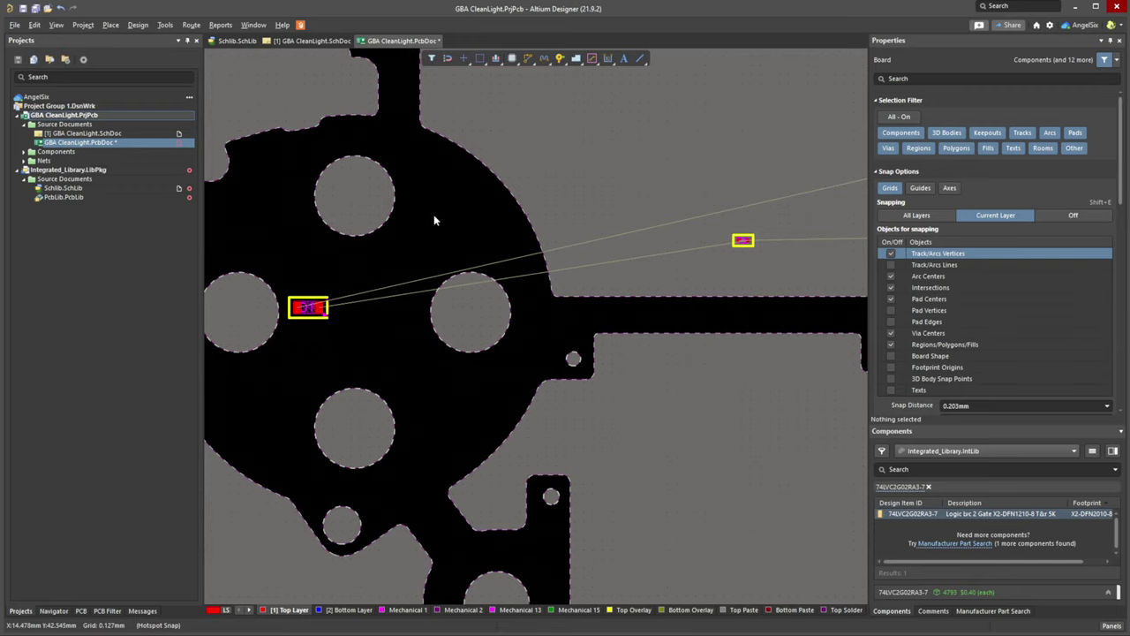
right_drag(424, 232, 499, 220)
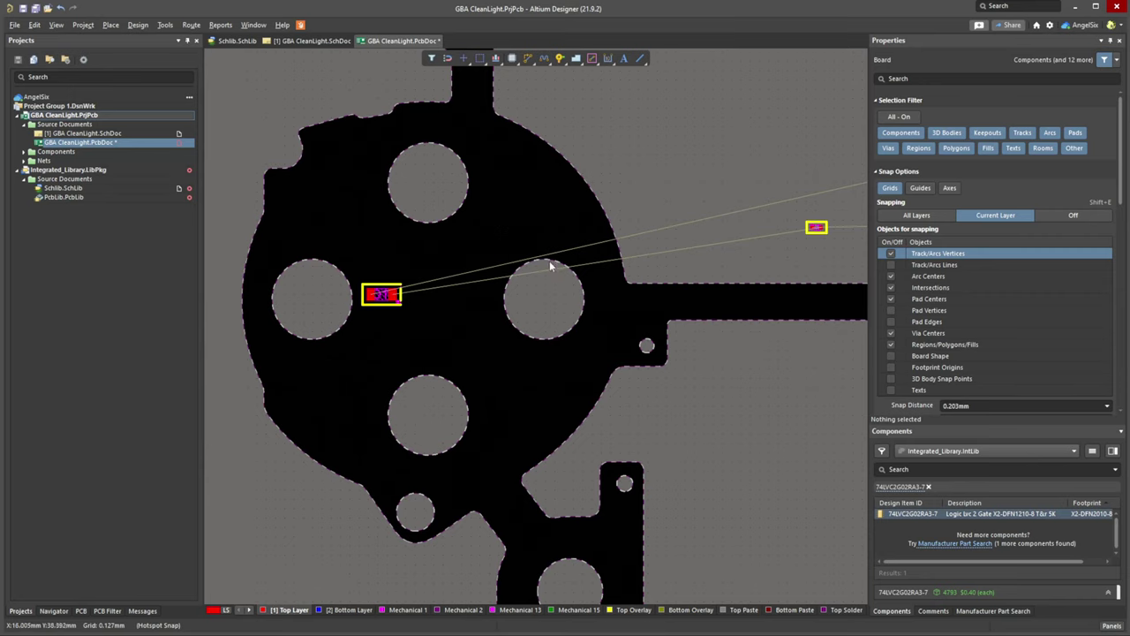
Place R5 on the large round section and rotate D1 upright, close against the left cutout's edge.
drag(815, 227, 357, 277)
ctrl+scroll(371, 296, up, 4)
key(space)
Check the placement of D1 and R5 beside the large round section's left cutout in 3D.
key(3)
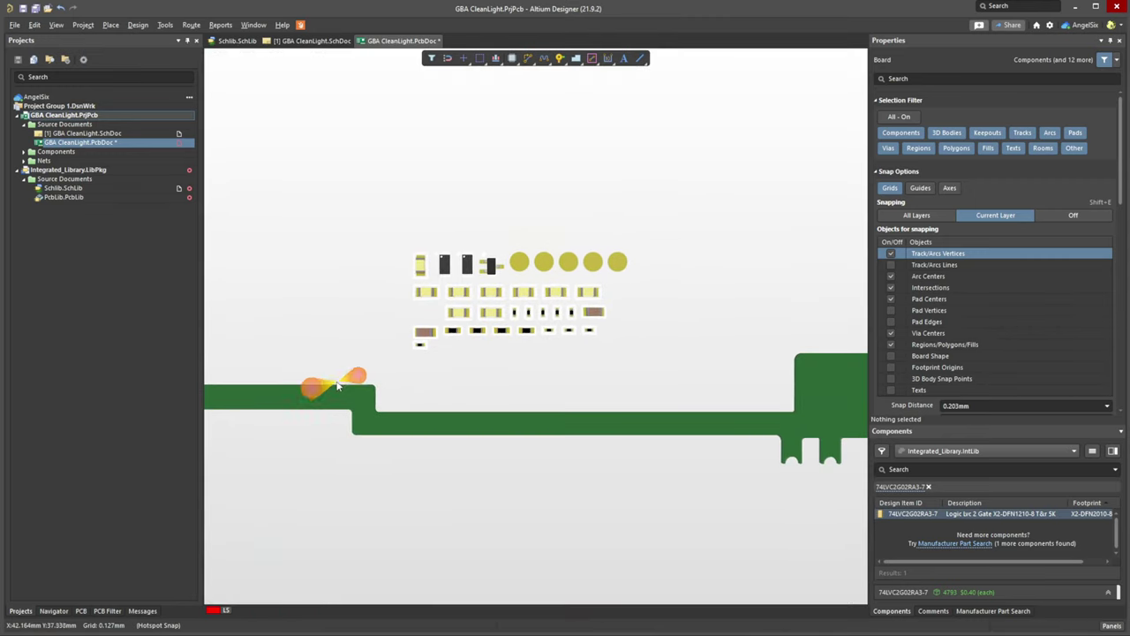
right_drag(338, 383, 671, 339)
right_drag(464, 340, 567, 324)
ctrl+scroll(389, 350, up, 8)
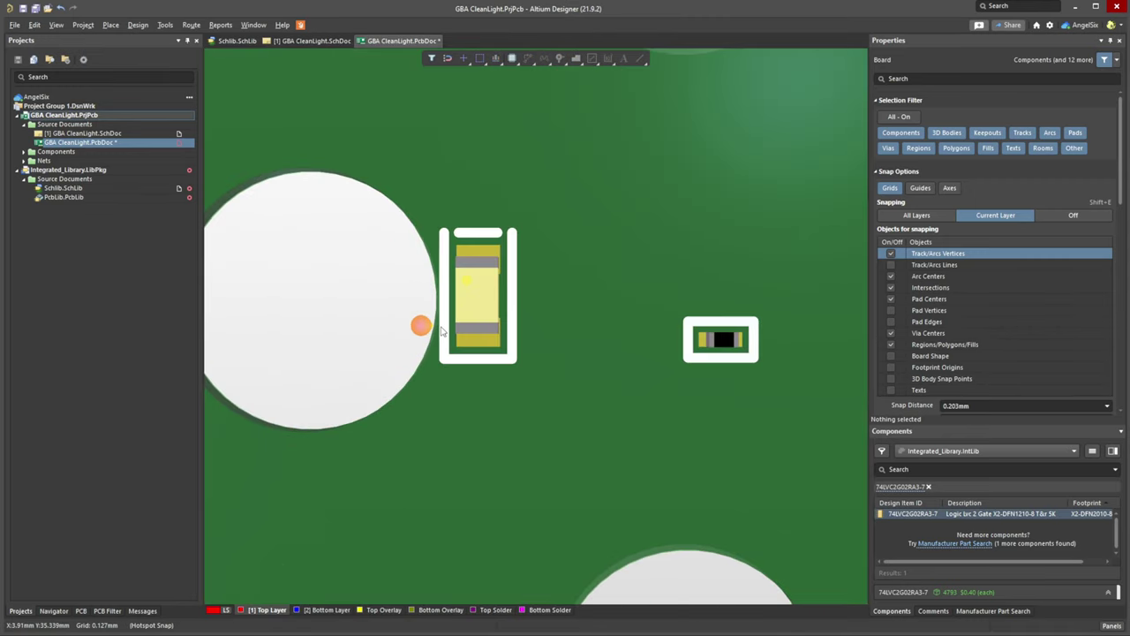
right_drag(438, 303, 505, 318)
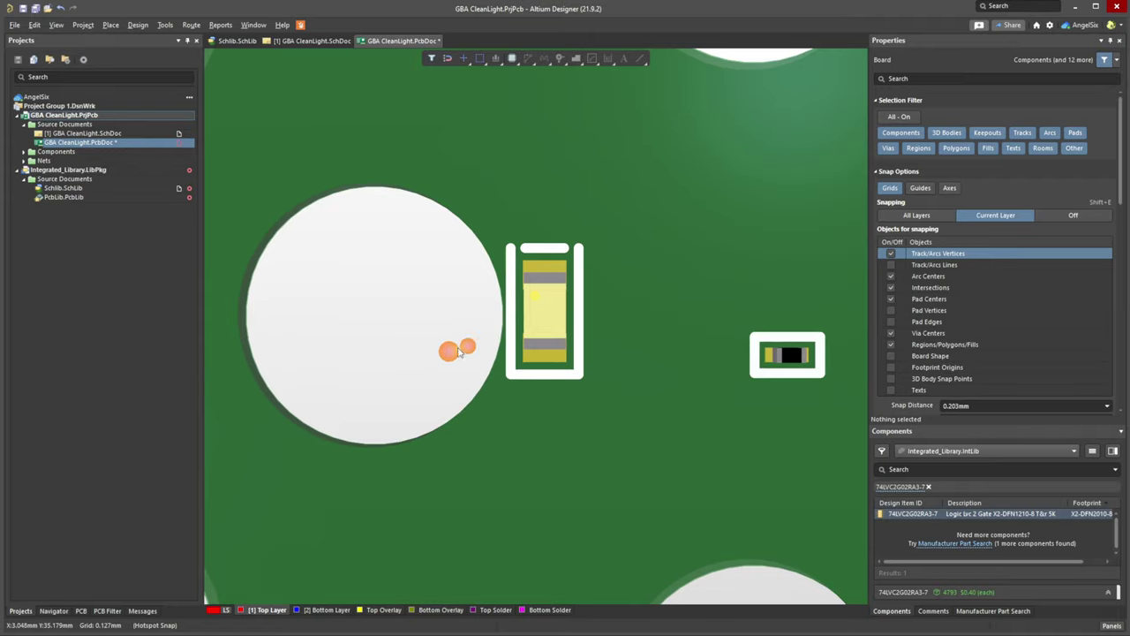
Rotate R5 upright and place it close beside D1 on the large round section.
key(2)
ctrl+scroll(471, 330, down, 1)
key(3)
ctrl+scroll(409, 342, down, 5)
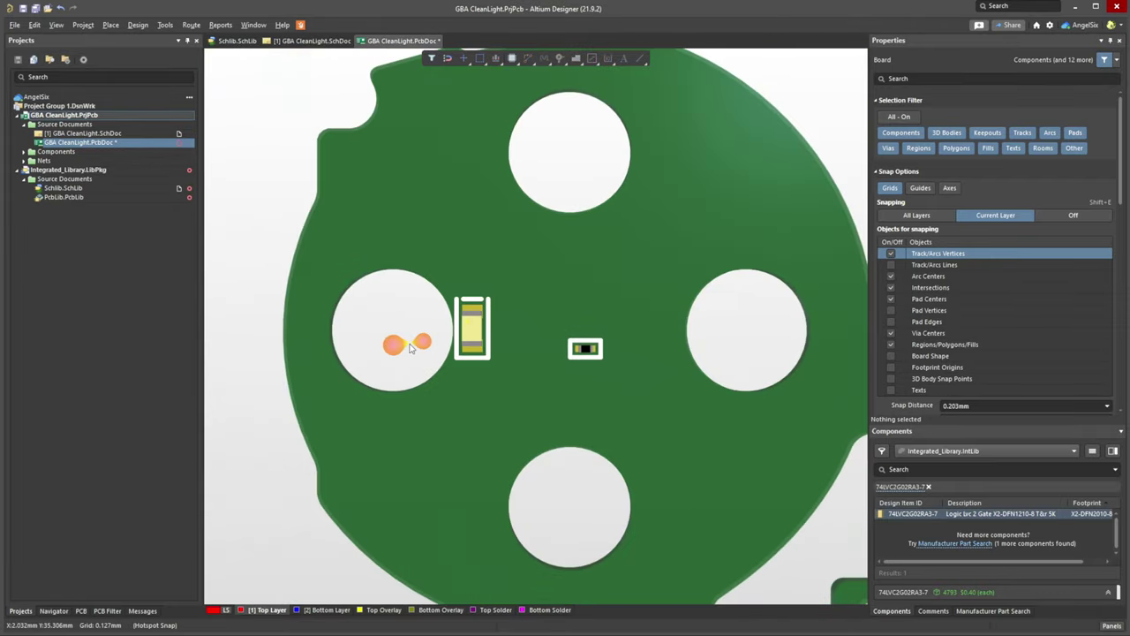
ctrl+scroll(412, 347, up, 8)
key(2)
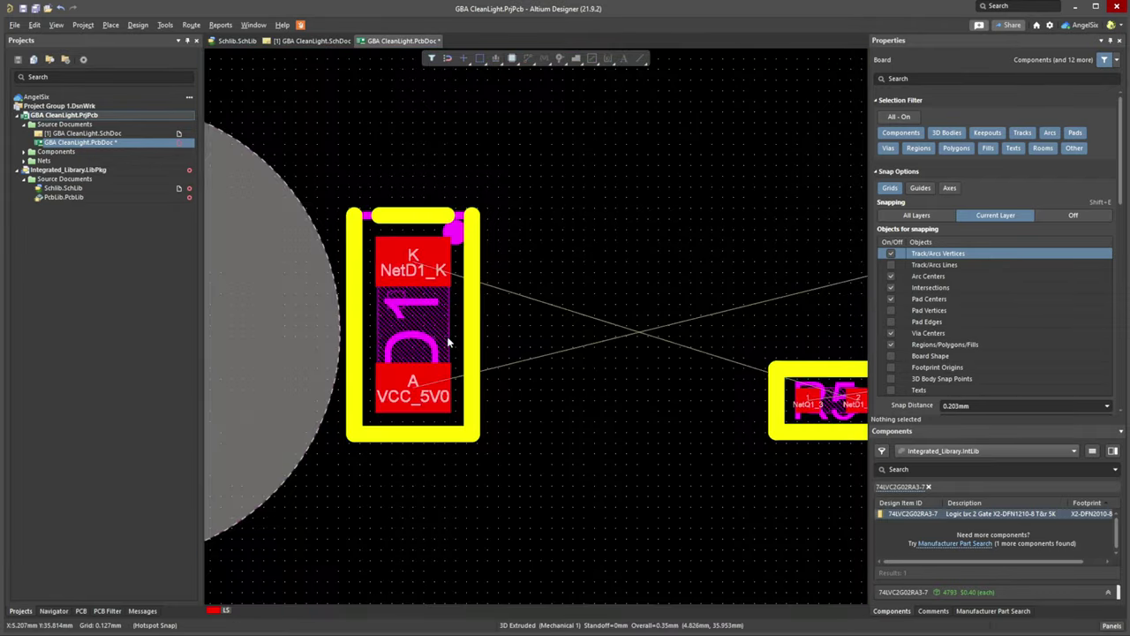
ctrl+scroll(381, 318, up, 2)
key(space)
drag(586, 339, 418, 295)
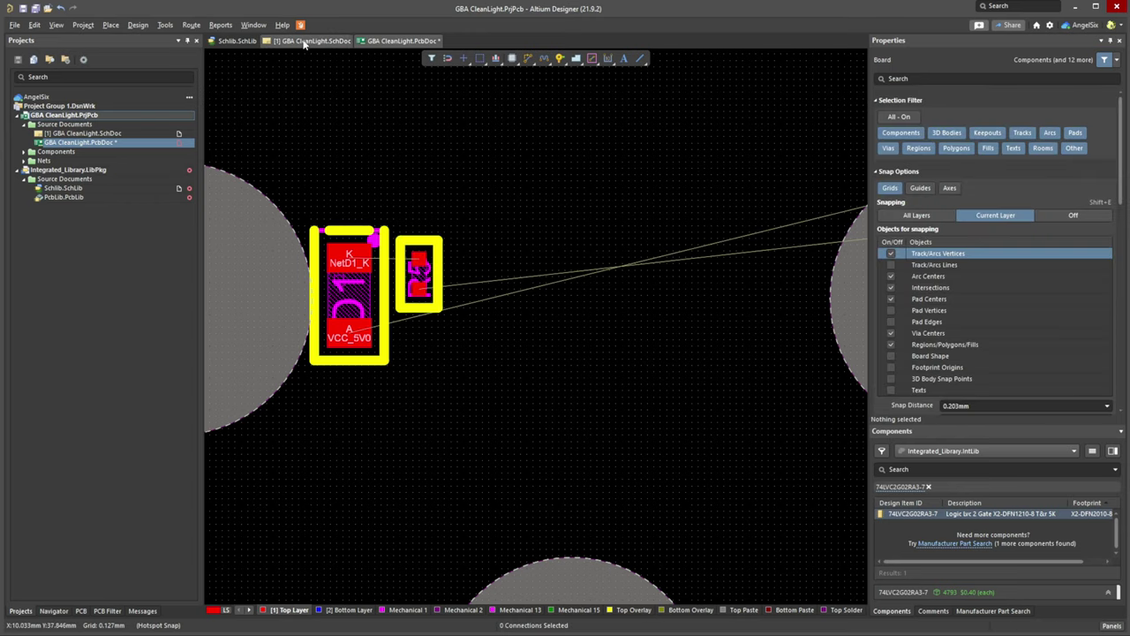
Review R5's component properties and the LED circuit in the GBA CleanLight schematic.
click(305, 40)
click(395, 493)
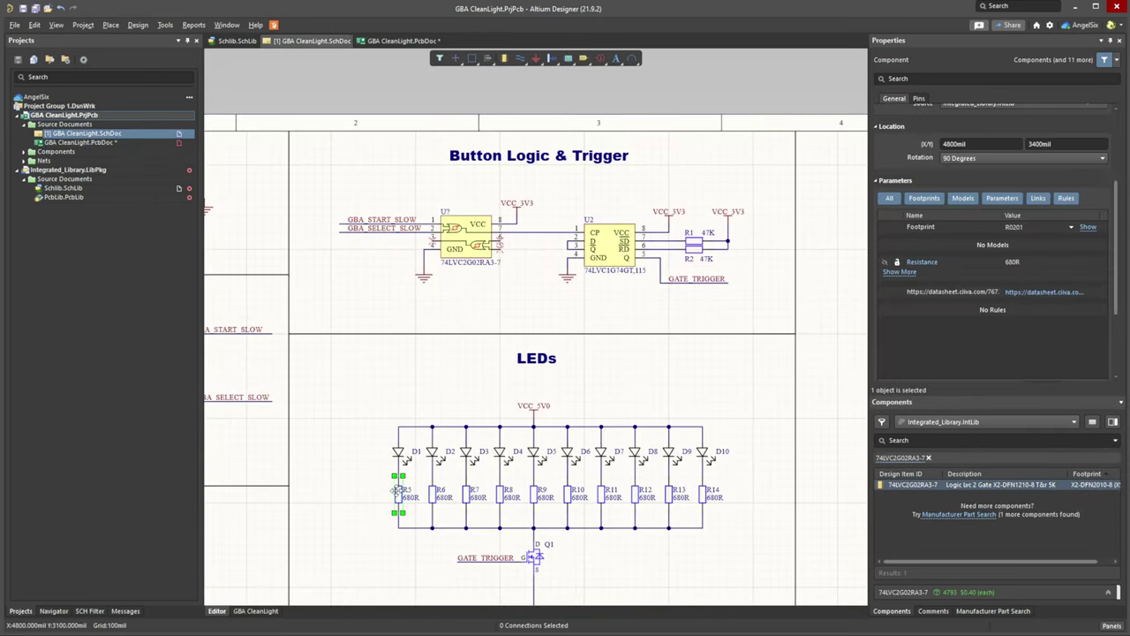
scroll(924, 252, up, 3)
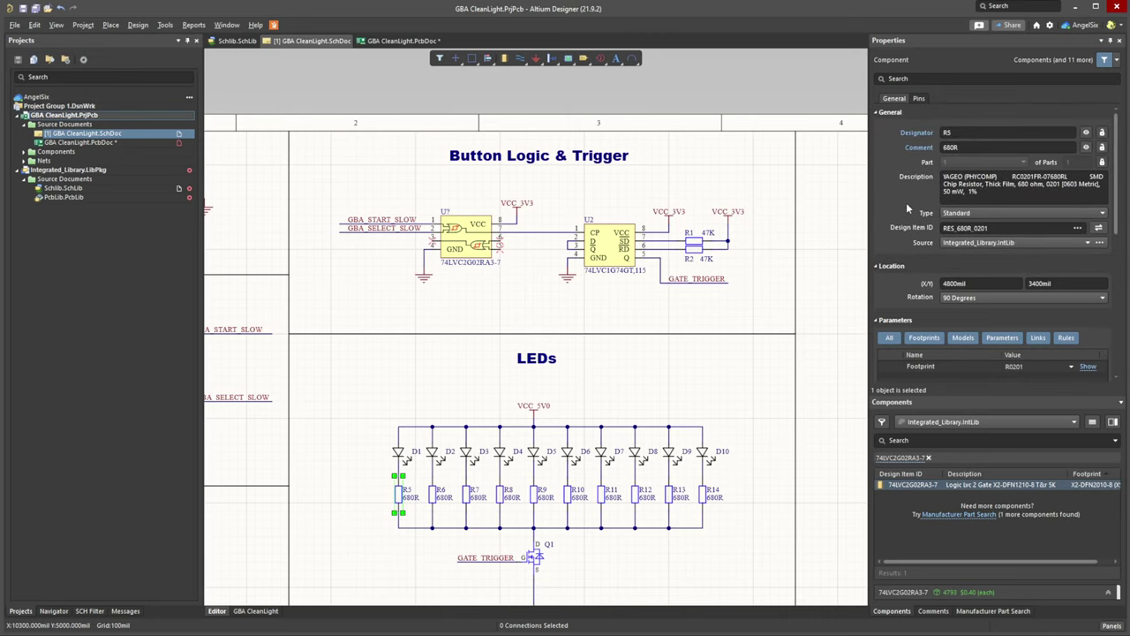
ctrl+scroll(418, 542, down, 2)
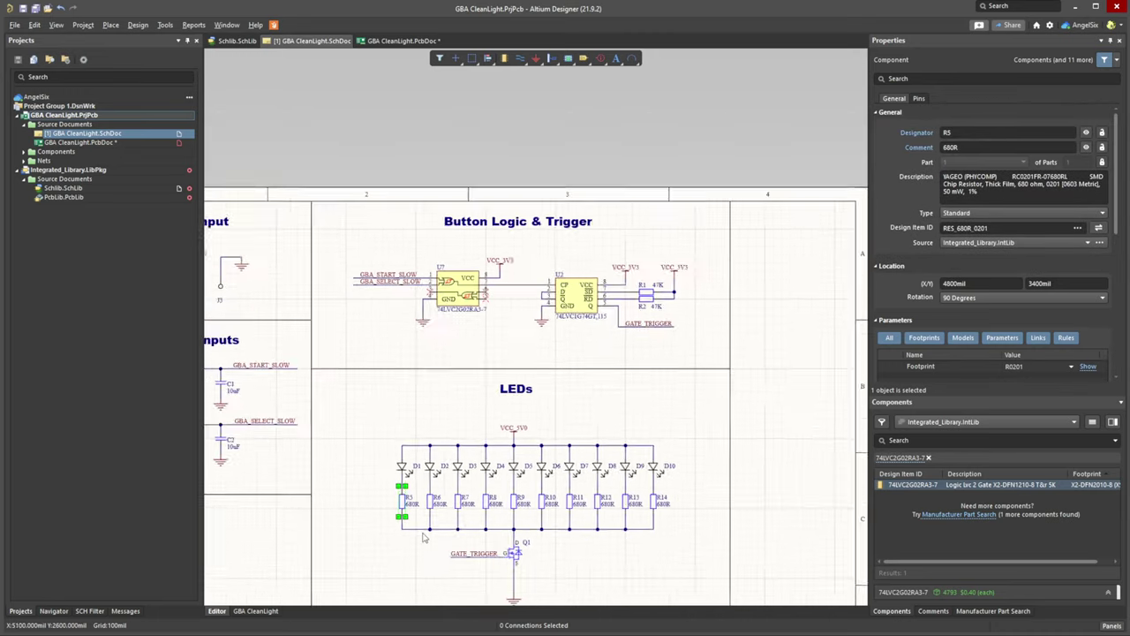
ctrl+scroll(478, 510, up, 5)
right_drag(478, 510, 474, 371)
ctrl+scroll(477, 362, up, 3)
ctrl+scroll(354, 421, down, 1)
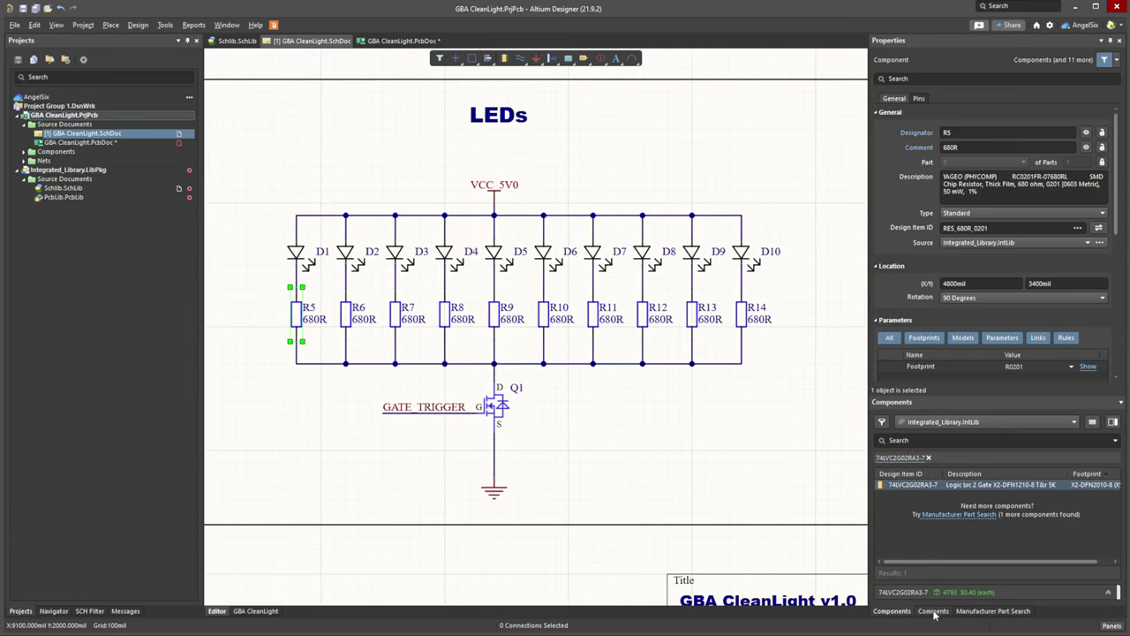
Search the integrated library for "res_" and place the RES_475R_0402 resistor below the LED circuit in the schematic.
click(920, 428)
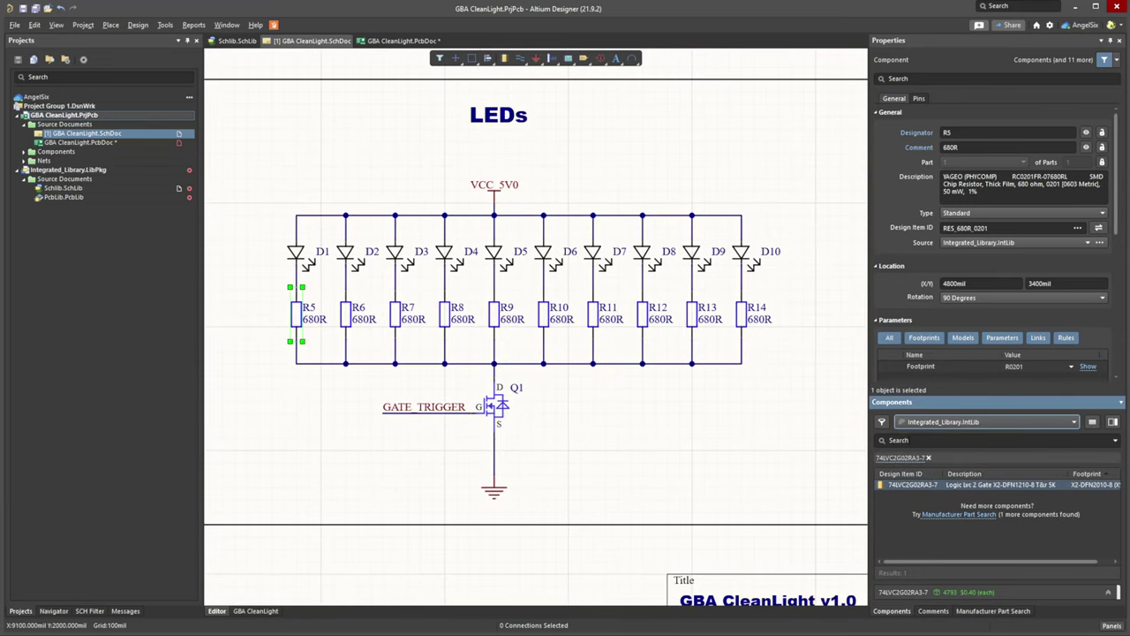
key(Return)
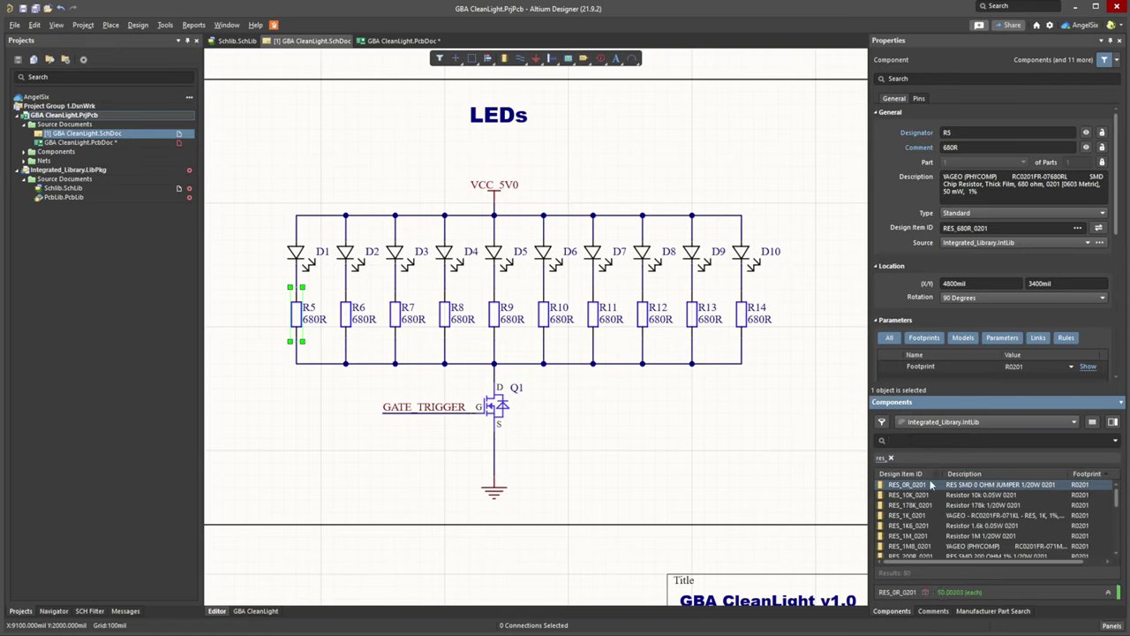
scroll(935, 507, down, 10)
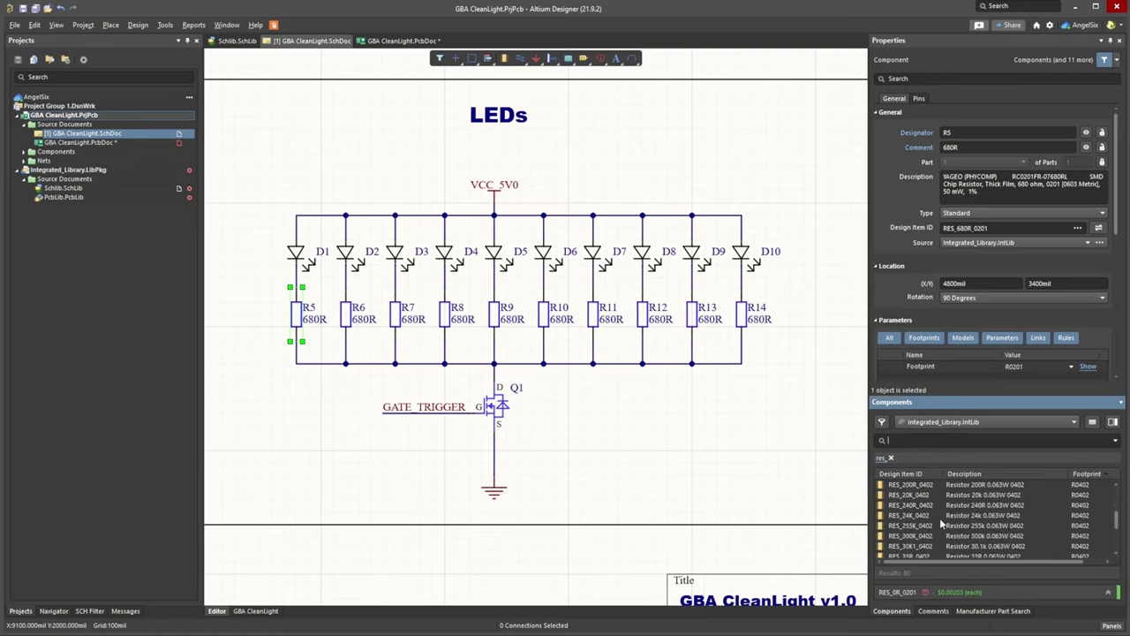
scroll(941, 523, down, 10)
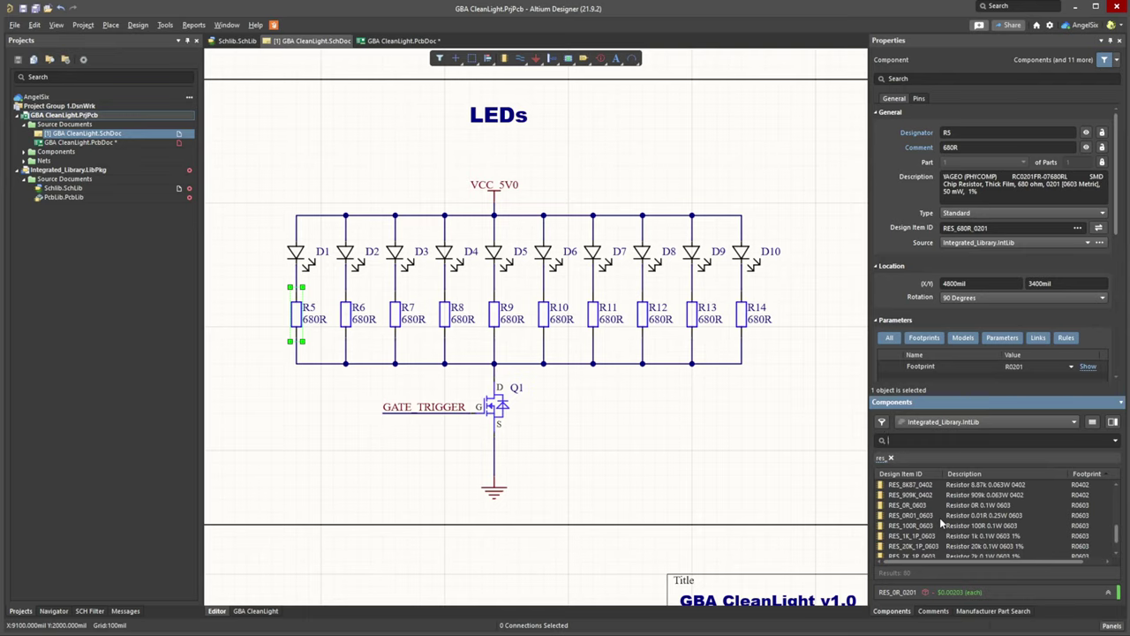
scroll(941, 522, down, 5)
scroll(941, 523, up, 4)
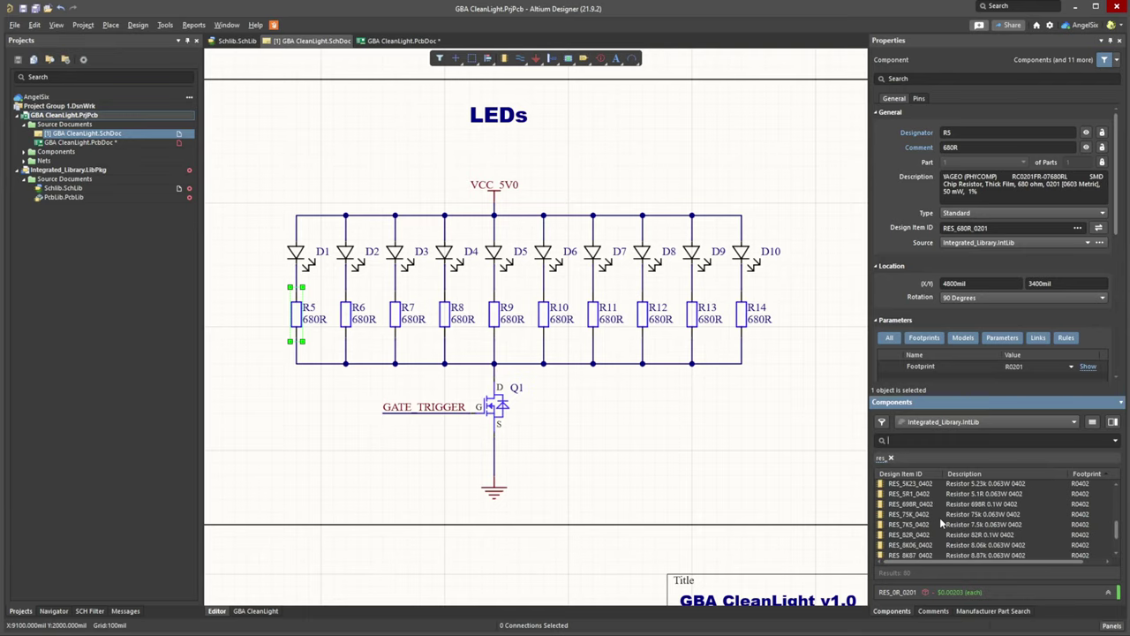
scroll(941, 523, up, 3)
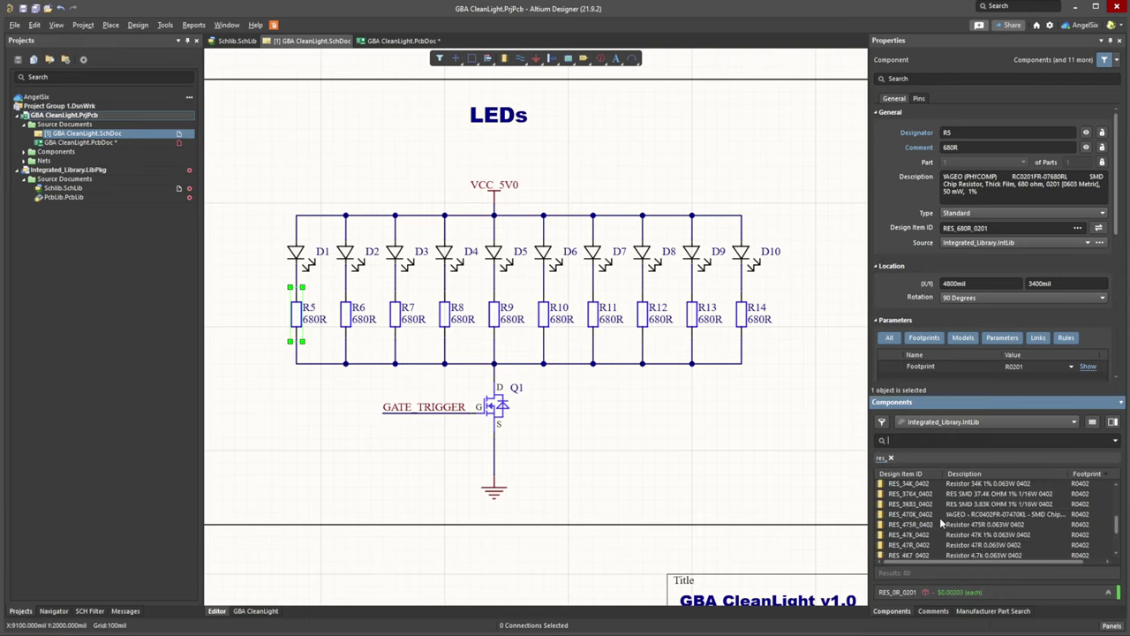
drag(922, 528, 302, 421)
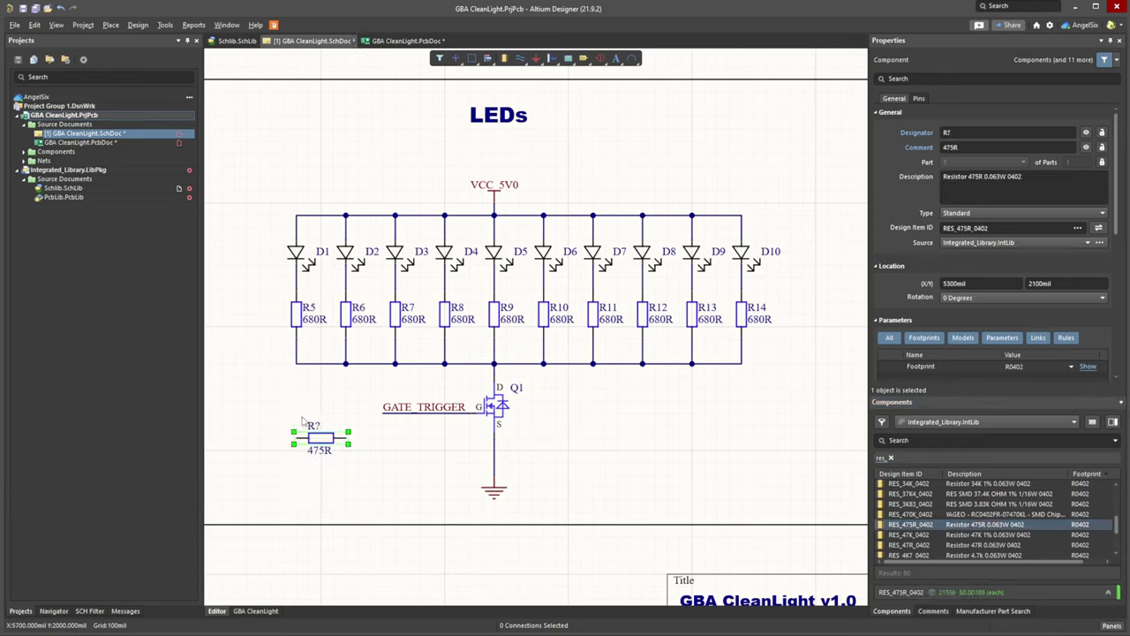
Replace the ten 680R resistors under D1 to D10 with copies of the 475R resistor.
drag(234, 291, 818, 341)
key(Delete)
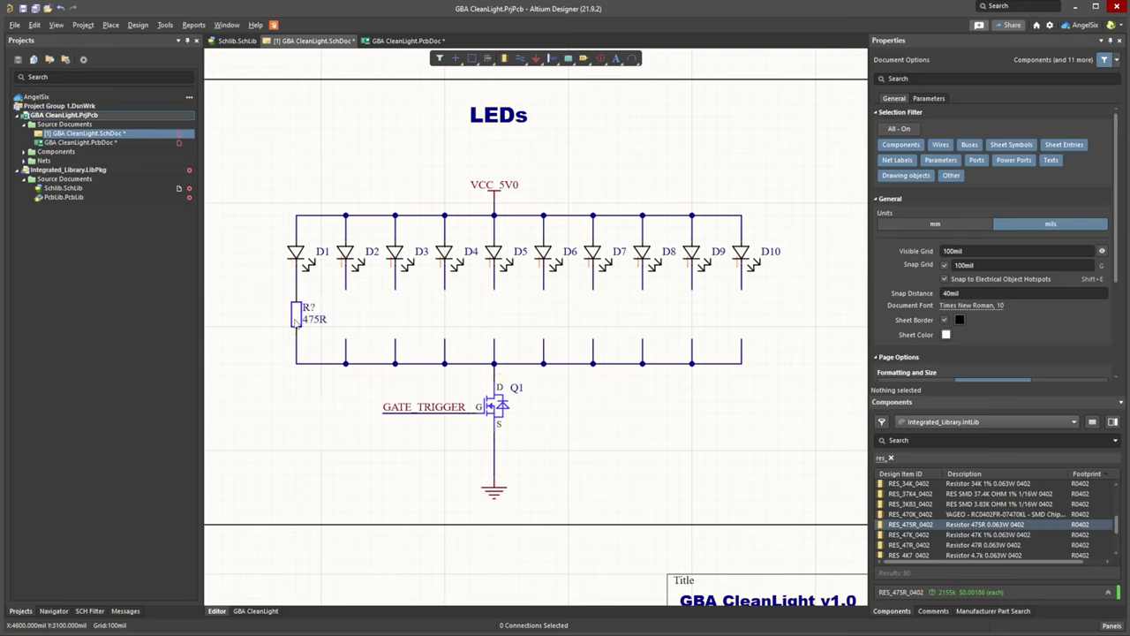
click(297, 319)
click(349, 346)
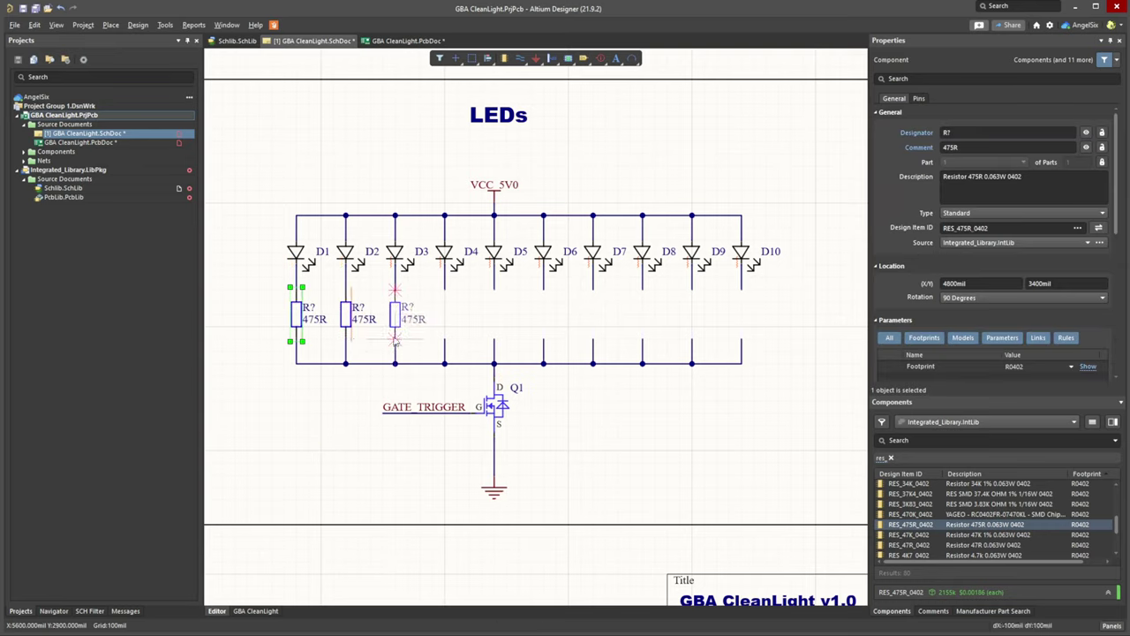
click(444, 342)
click(493, 346)
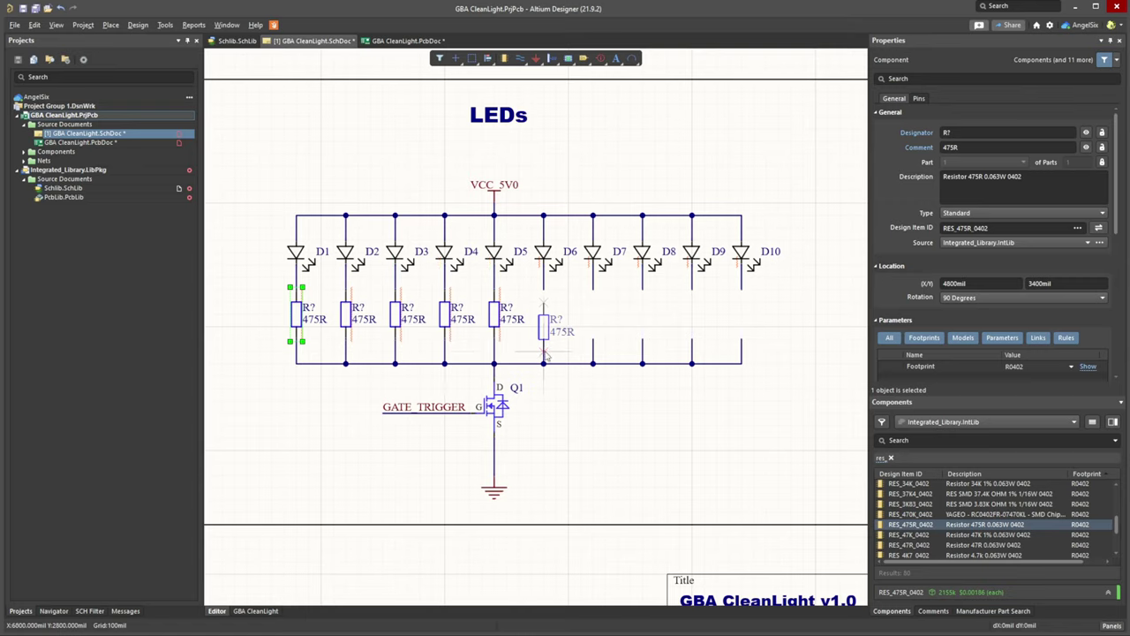
click(593, 345)
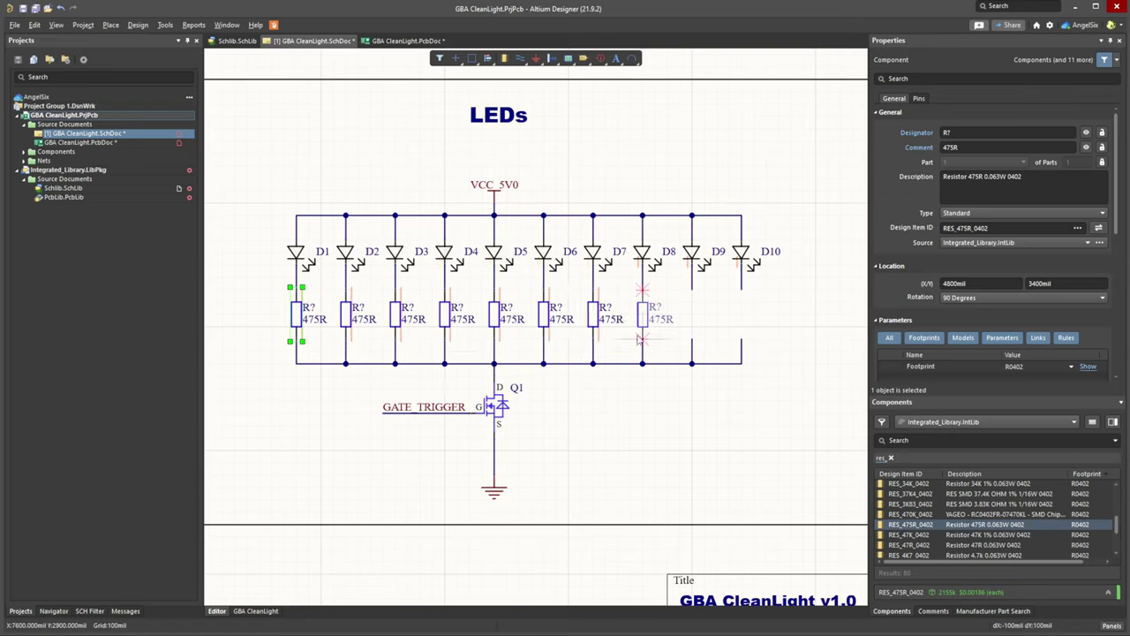
click(642, 345)
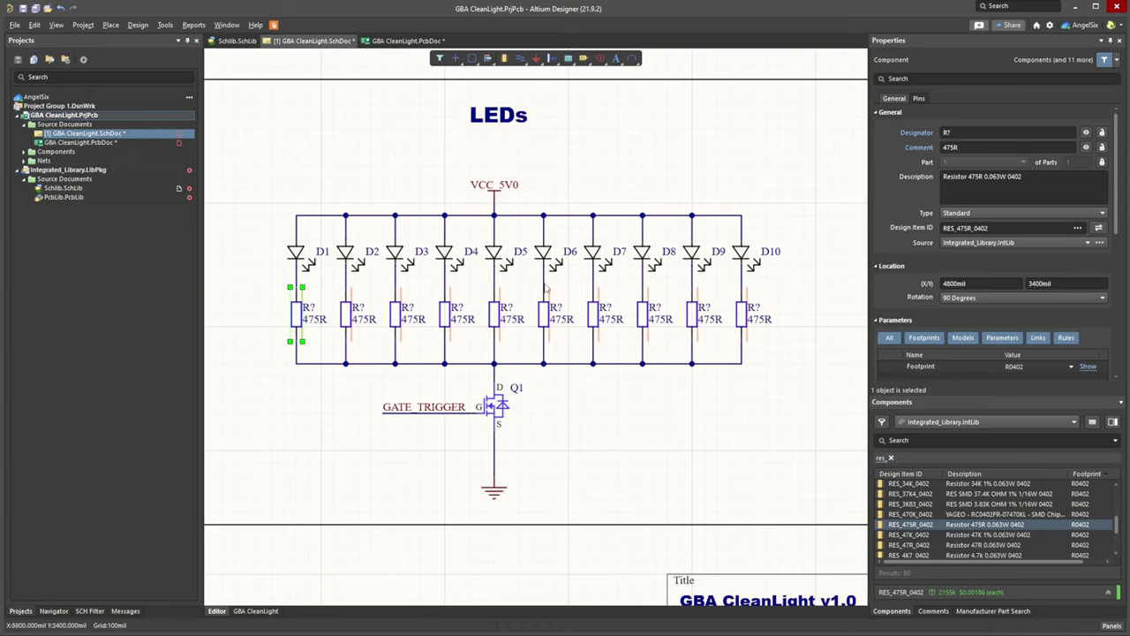
Annotate the schematic to number the new 475R resistors and apply the engineering change order.
click(159, 28)
mouse_move(218, 172)
click(353, 168)
click(165, 25)
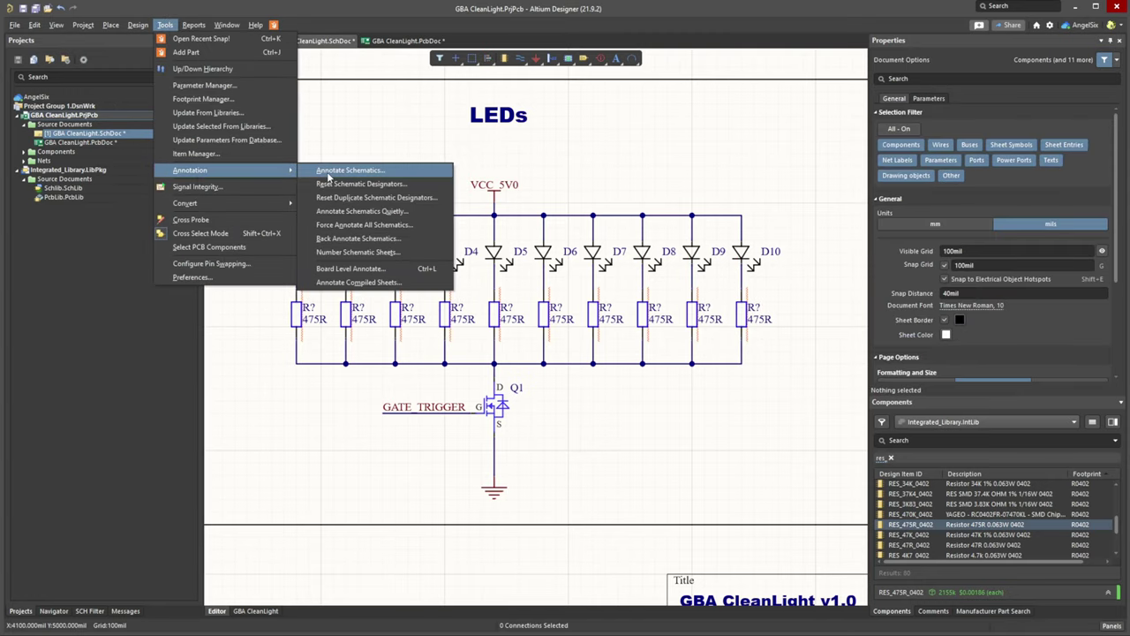
click(353, 166)
click(537, 466)
click(238, 430)
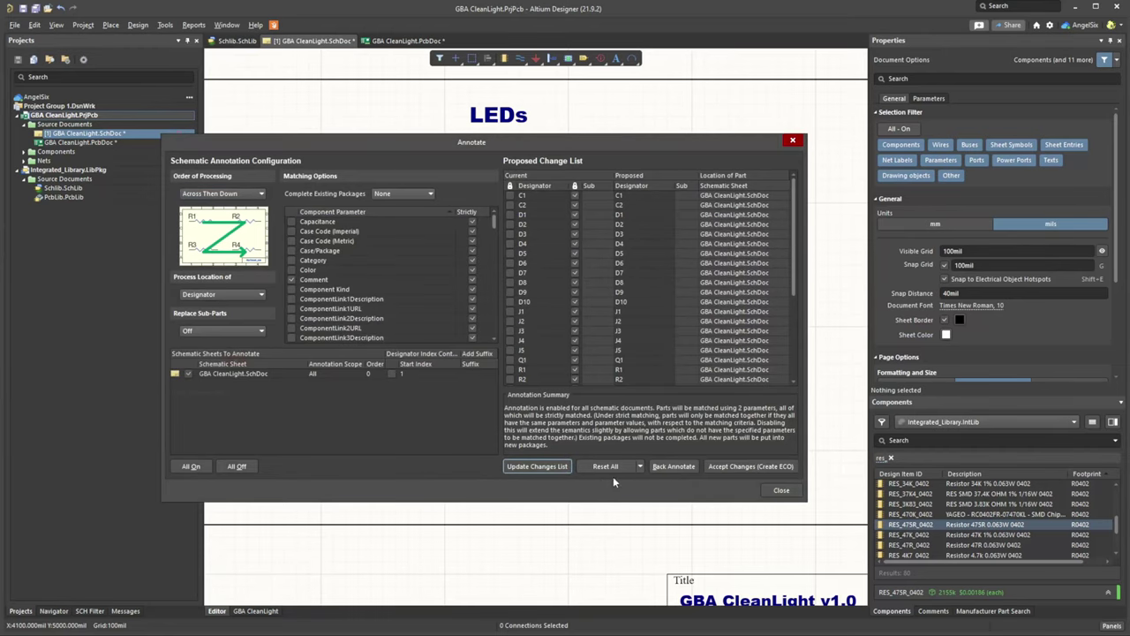
click(722, 465)
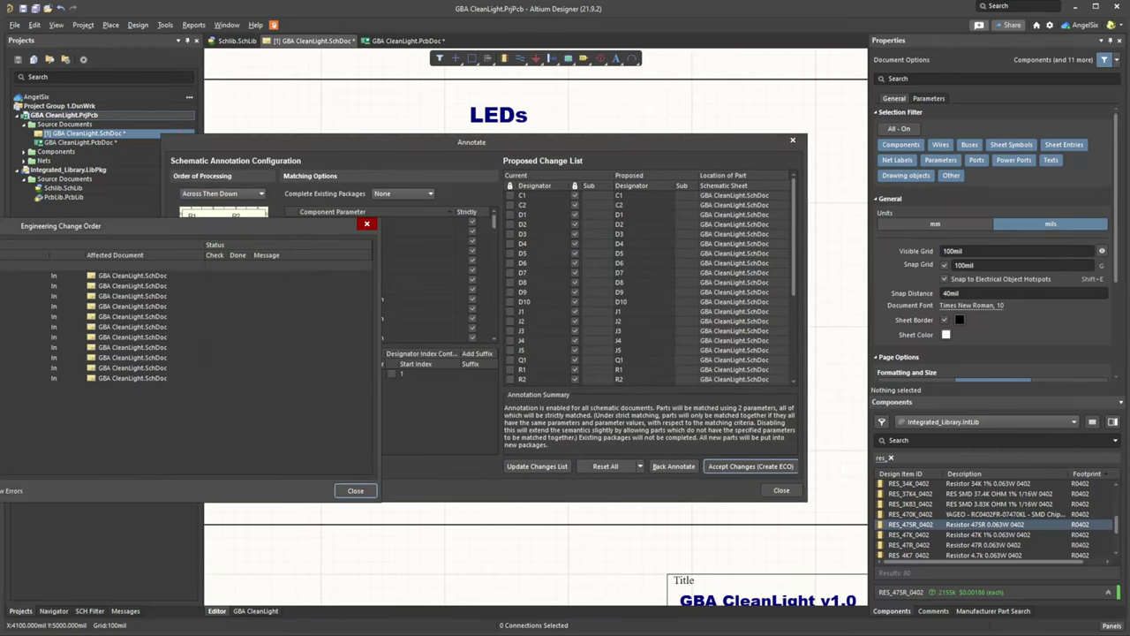
click(355, 490)
click(781, 490)
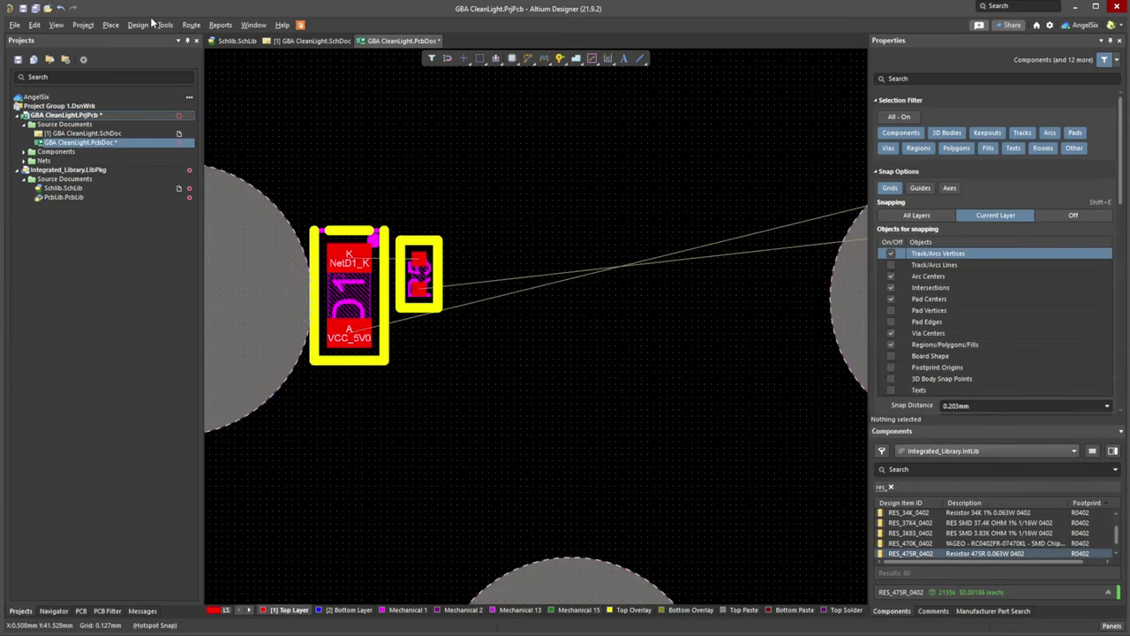
Update the PCB from the schematic, creating the component links automatically and applying the engineering change order.
click(162, 25)
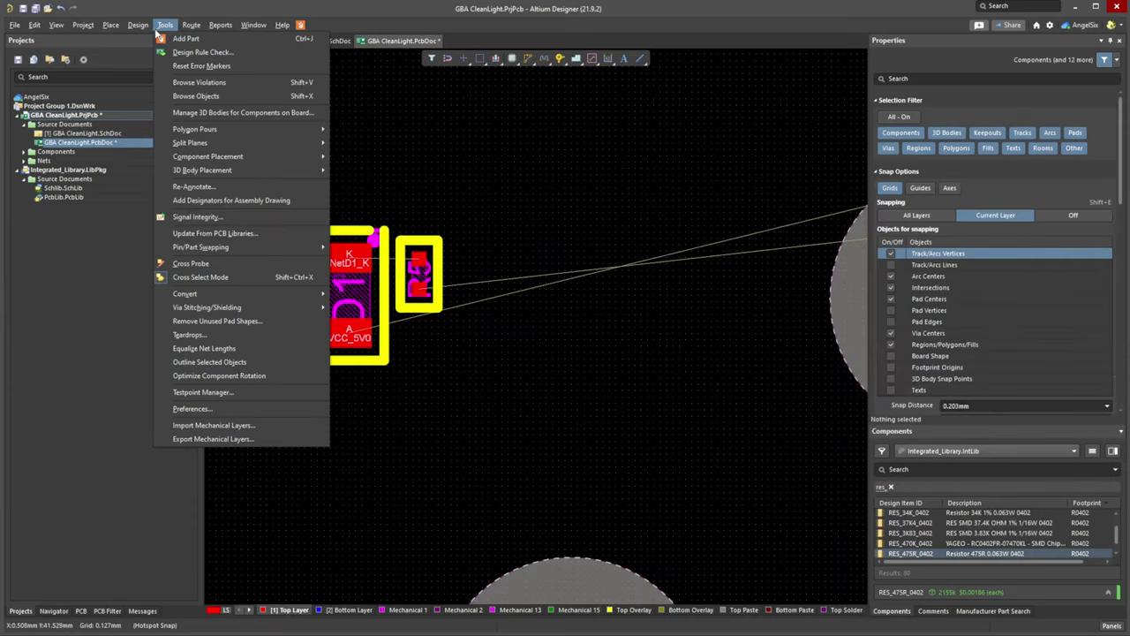
click(194, 52)
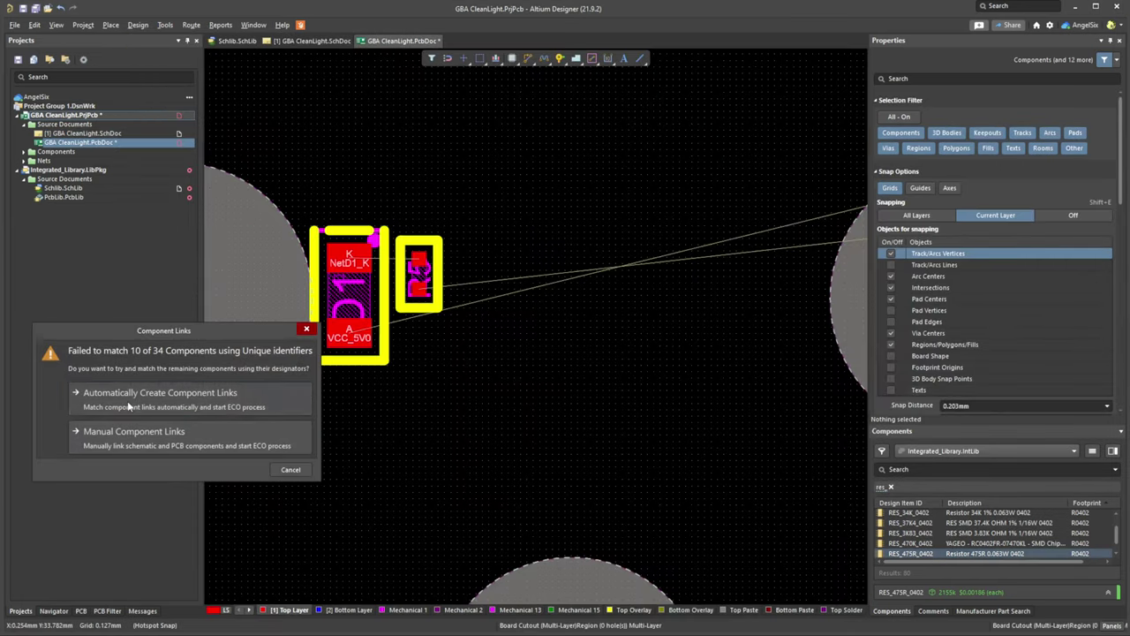
click(164, 397)
click(241, 433)
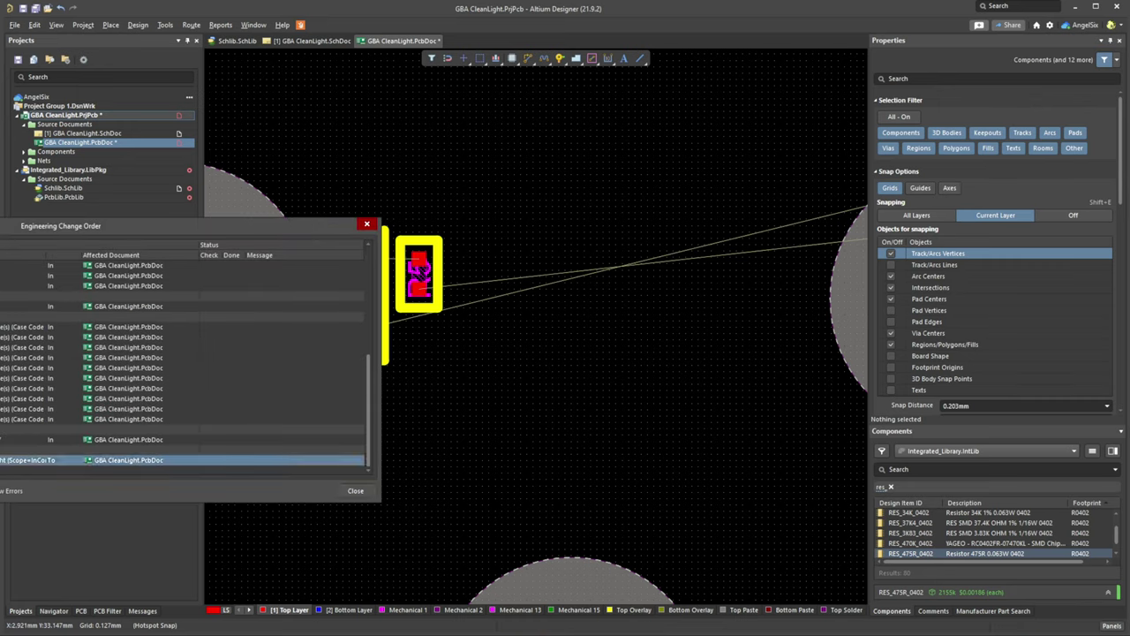
click(355, 490)
Select the D2 and R6 branch in the schematic and move both parts onto the large round section, just below its upper cutout.
ctrl+scroll(449, 264, up, 3)
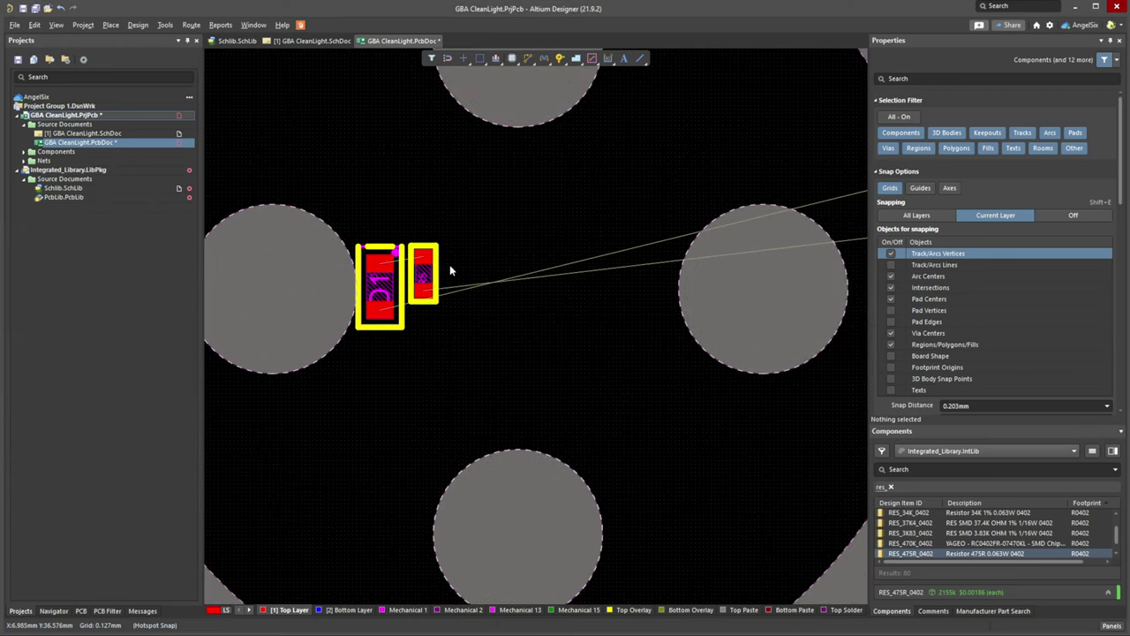
ctrl+scroll(449, 264, down, 4)
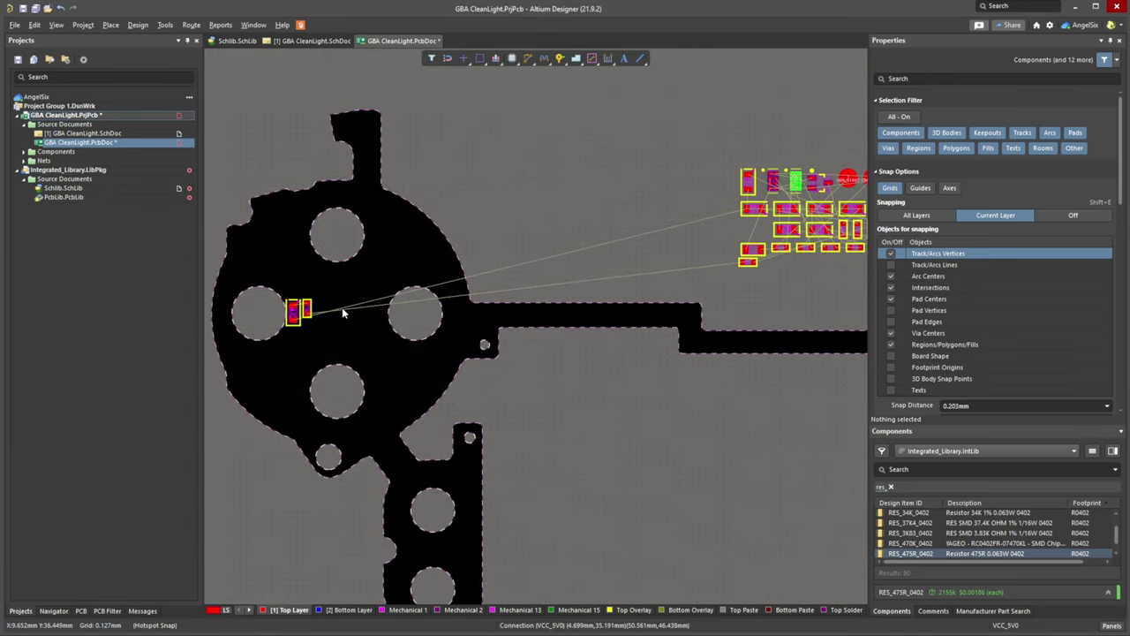
ctrl+scroll(389, 295, down, 2)
click(291, 41)
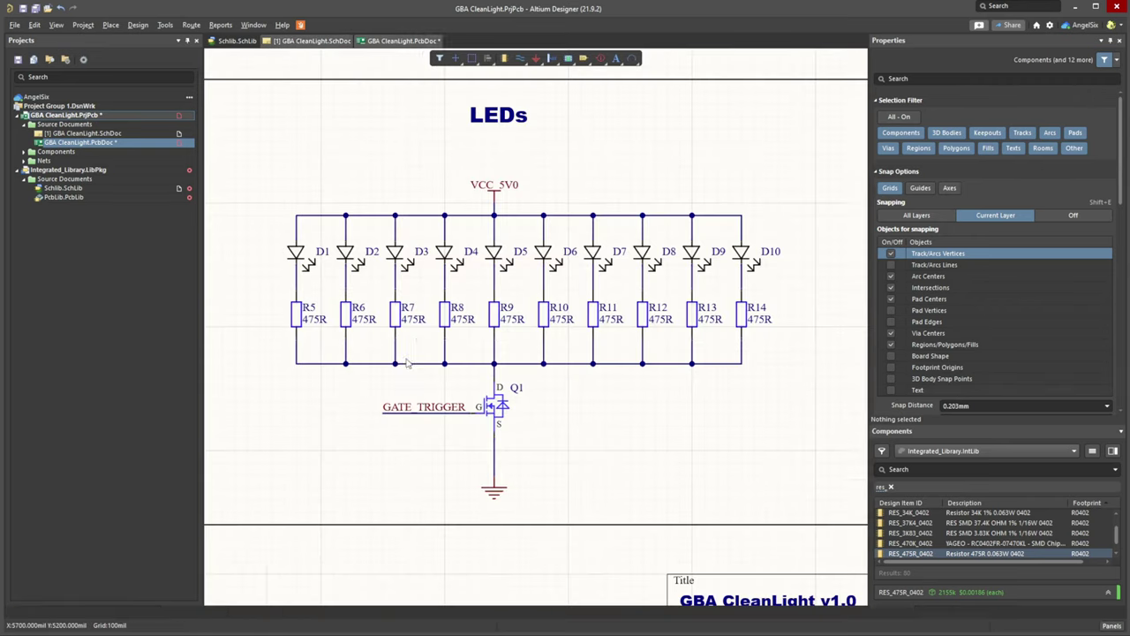
drag(323, 177, 406, 402)
click(384, 382)
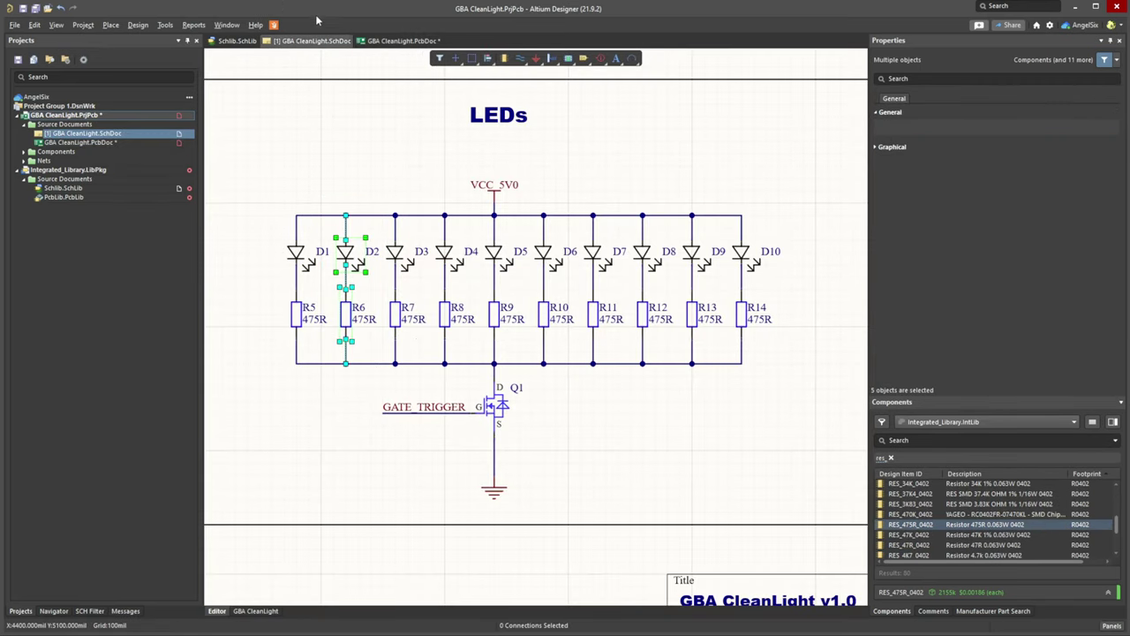
click(365, 41)
drag(635, 270, 534, 430)
click(617, 453)
drag(650, 395, 356, 279)
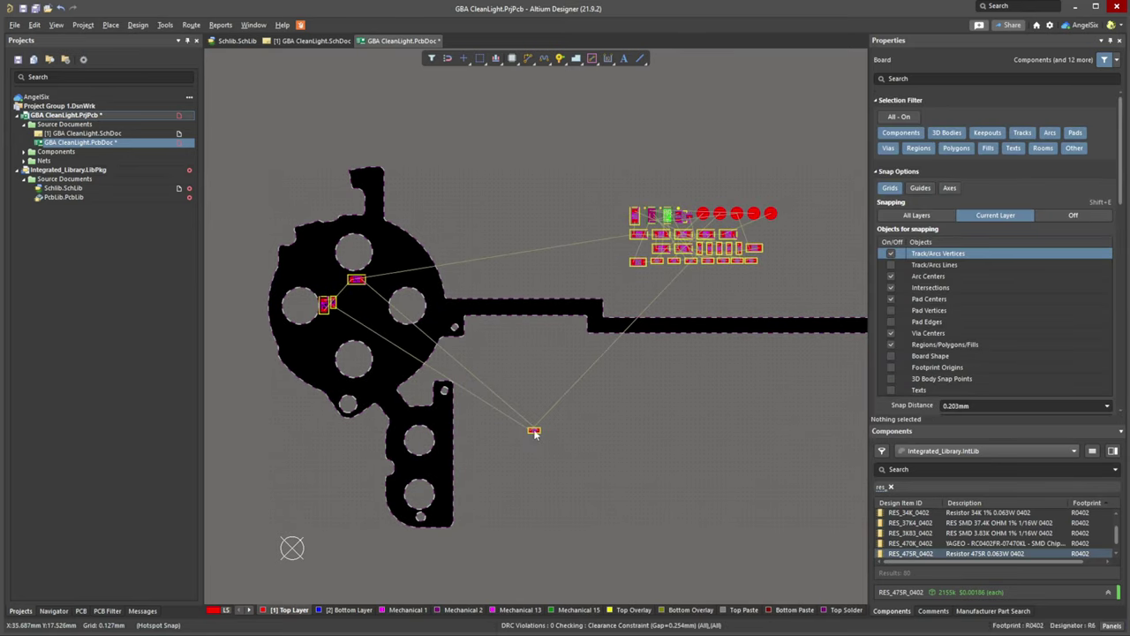
drag(533, 430, 353, 288)
Move D1 to the outer side of the large round section's left cutout, between the cutout and the board edge.
ctrl+scroll(353, 292, up, 5)
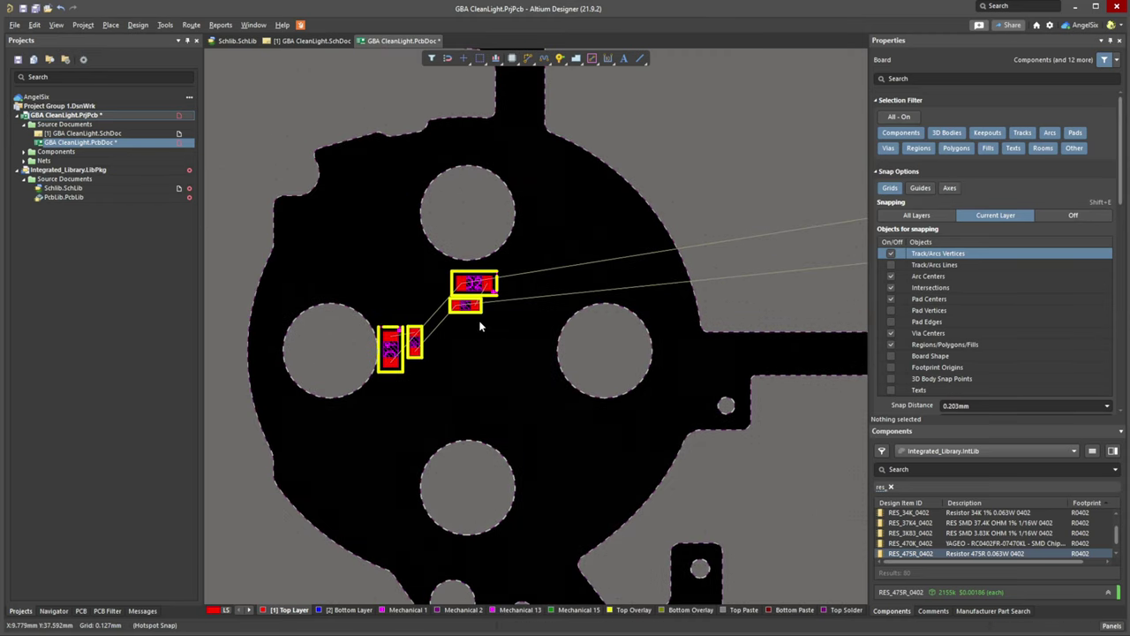
ctrl+scroll(479, 327, up, 3)
right_drag(487, 342, 486, 349)
ctrl+scroll(486, 349, down, 4)
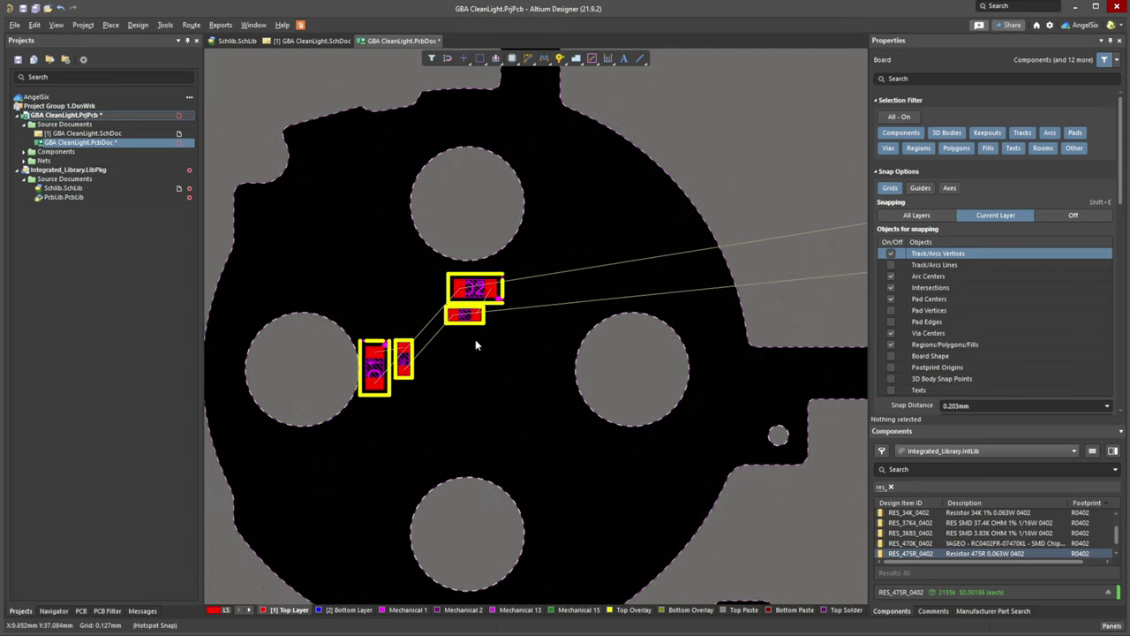
ctrl+scroll(473, 339, up, 3)
right_drag(416, 416, 583, 381)
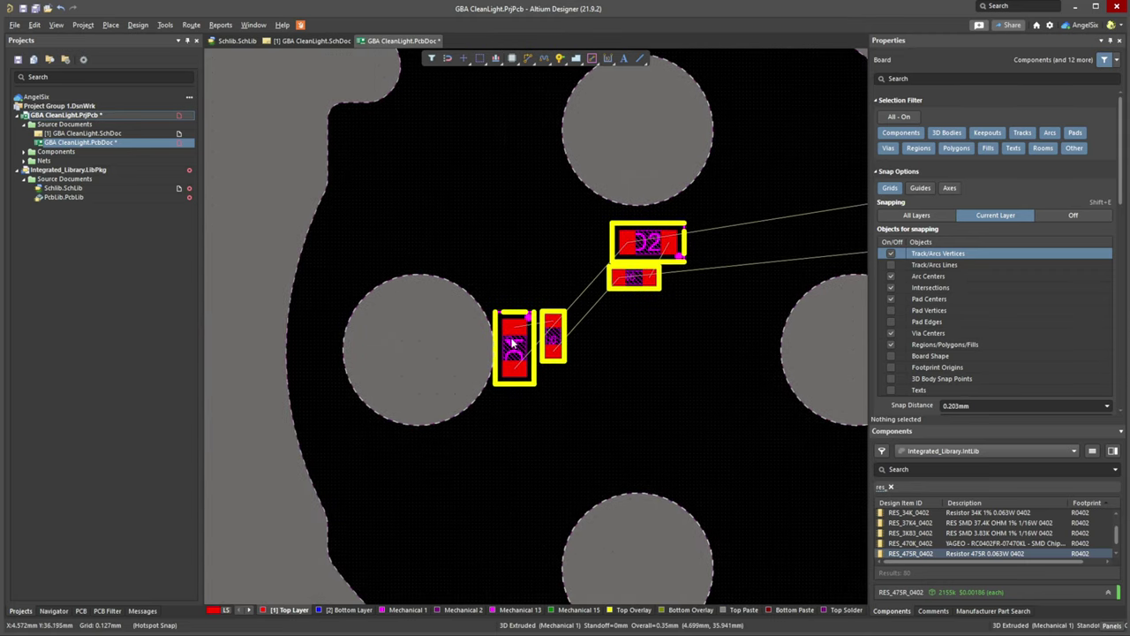
ctrl+scroll(514, 341, up, 2)
right_drag(514, 341, 618, 351)
drag(618, 357, 319, 383)
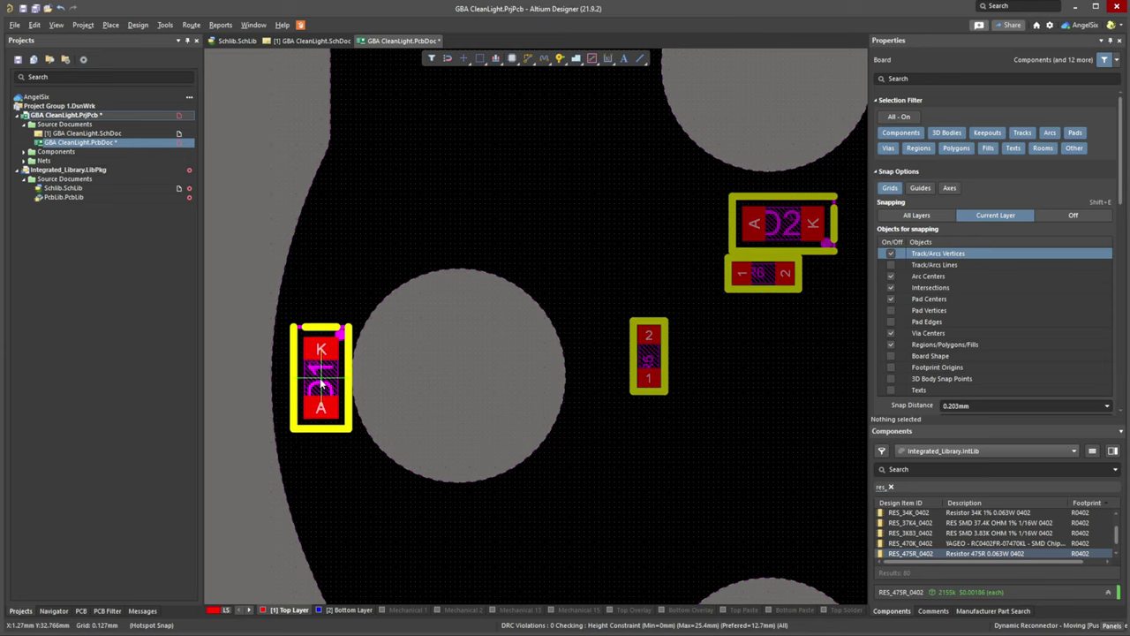
Set D1 down beside the left cutout and place R5 just above it, rotated to 270 degrees.
click(320, 380)
click(648, 356)
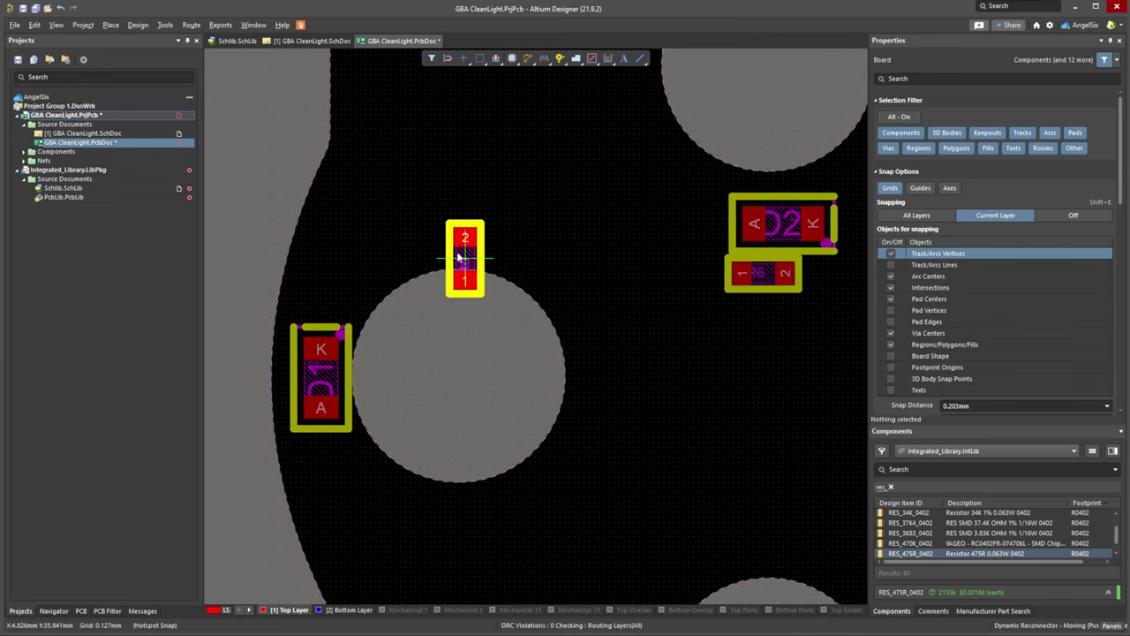
click(355, 252)
key(space)
drag(355, 254, 327, 283)
key(space)
click(472, 319)
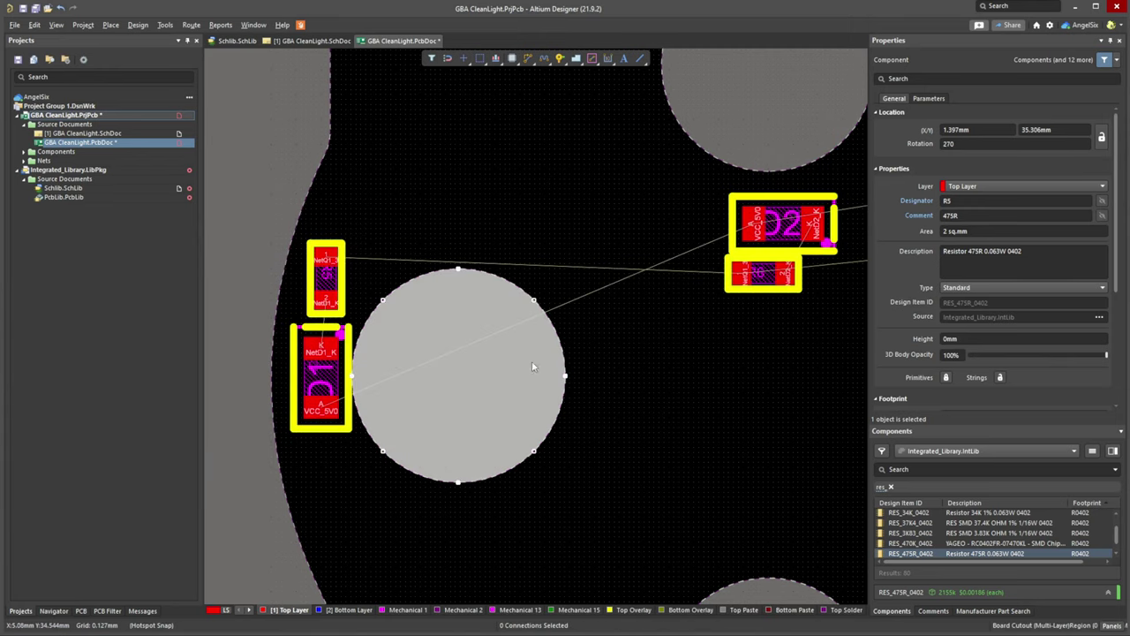
Move D2 from below the upper cutout of the large round section to just above it, near the board edge.
ctrl+scroll(551, 382, down, 1)
right_drag(551, 381, 345, 387)
ctrl+scroll(345, 386, down, 3)
ctrl+scroll(469, 328, up, 1)
click(468, 328)
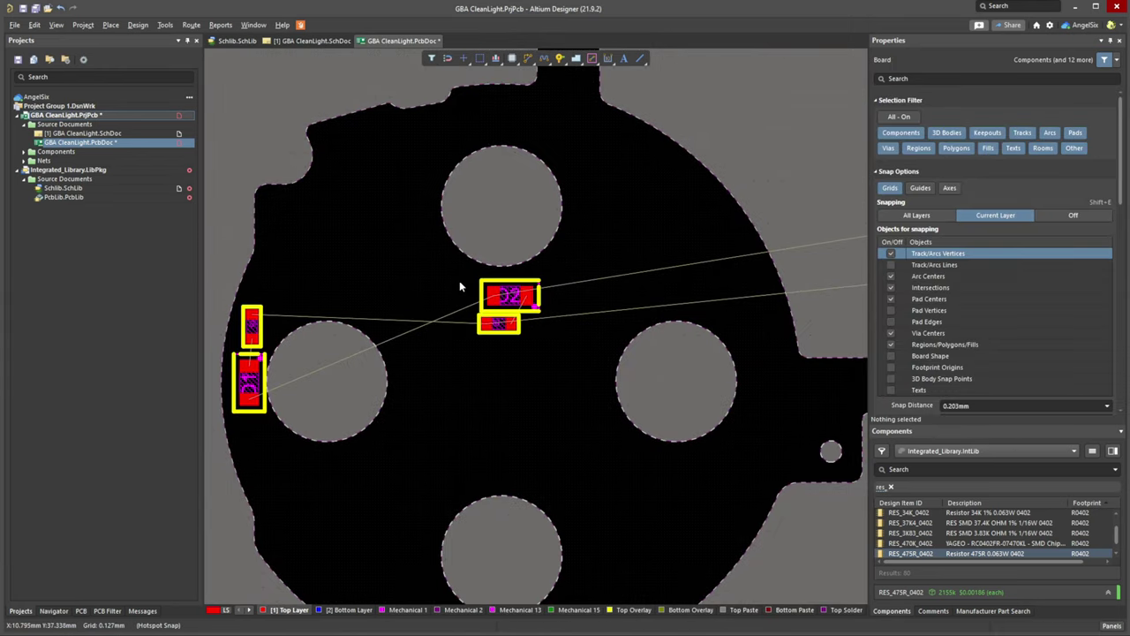
right_drag(459, 287, 399, 375)
drag(463, 382, 452, 214)
ctrl+scroll(442, 217, up, 3)
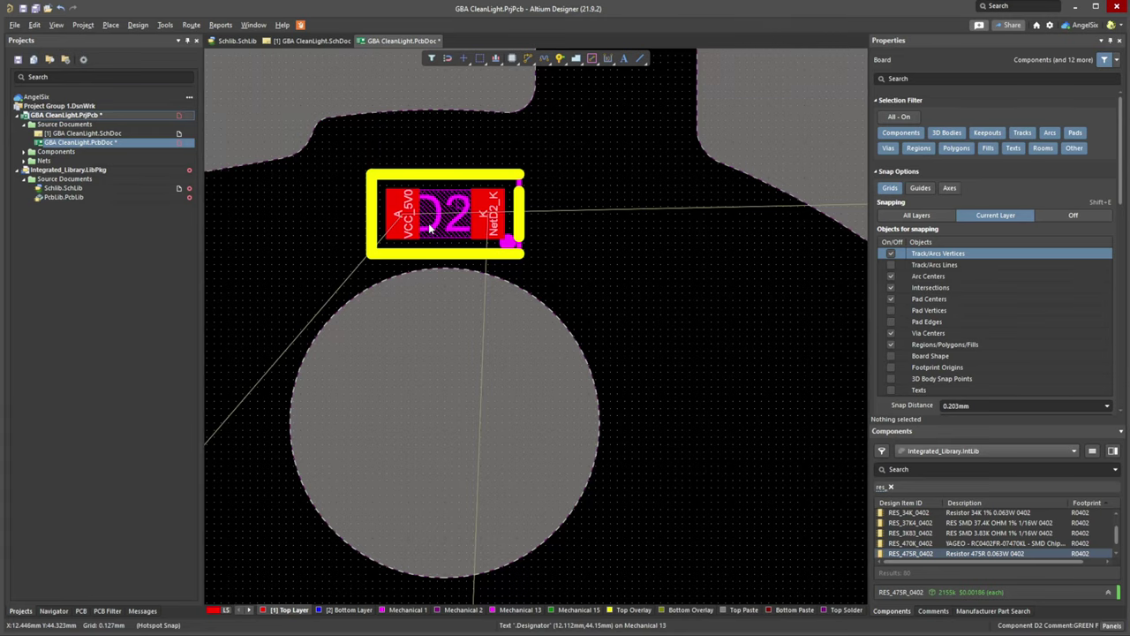
Move R5 to just below D1 beside the left cutout and rotate D1 by 180 degrees so its cathode faces R5.
ctrl+scroll(430, 227, down, 3)
right_drag(377, 364, 507, 313)
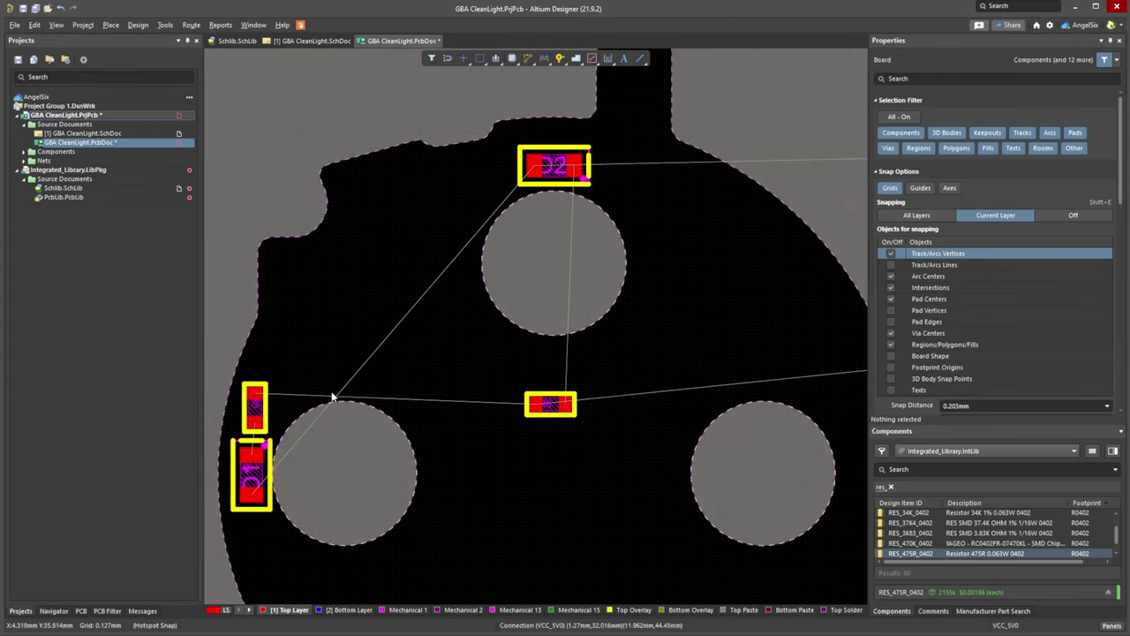
right_drag(269, 358, 464, 144)
drag(464, 142, 518, 305)
mouse_move(493, 260)
mouse_down()
mouse_move(474, 270)
mouse_move(480, 293)
mouse_move(482, 216)
mouse_move(489, 265)
mouse_move(490, 254)
mouse_up()
key(space)
key(space)
click(512, 337)
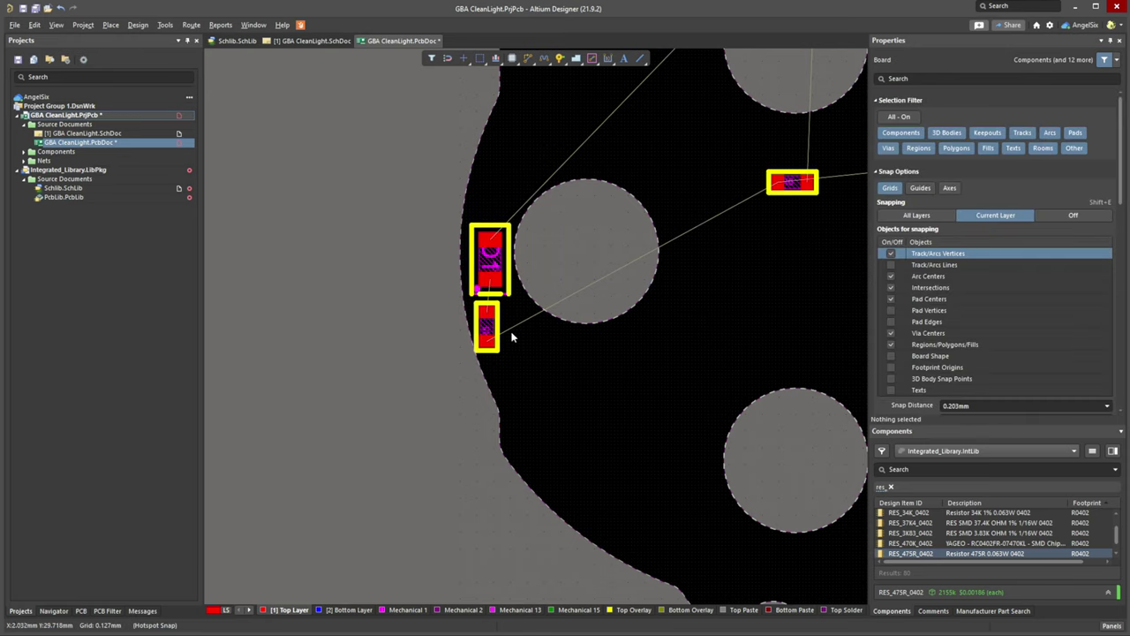
Rotate R5 to lie horizontally just below D1, with its NetD1_K pad under D1's cathode.
drag(508, 333, 505, 320)
key(space)
click(505, 320)
ctrl+scroll(534, 270, up, 5)
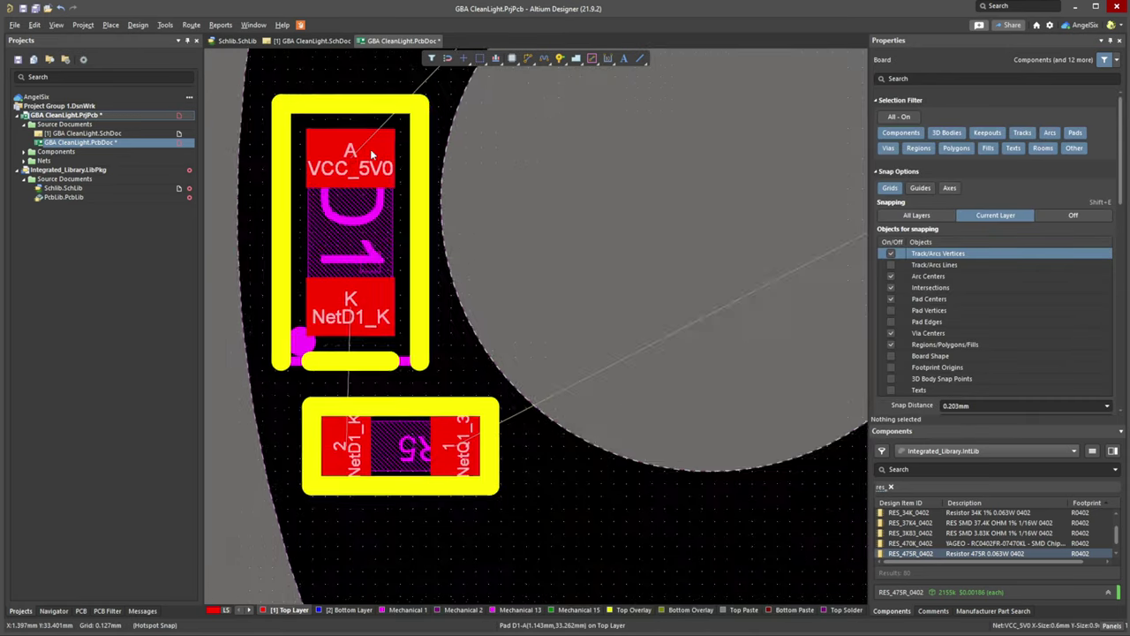
Move R6 to the cathode side of D2 above the upper cutout and rotate it to stand vertically.
right_drag(359, 157, 381, 297)
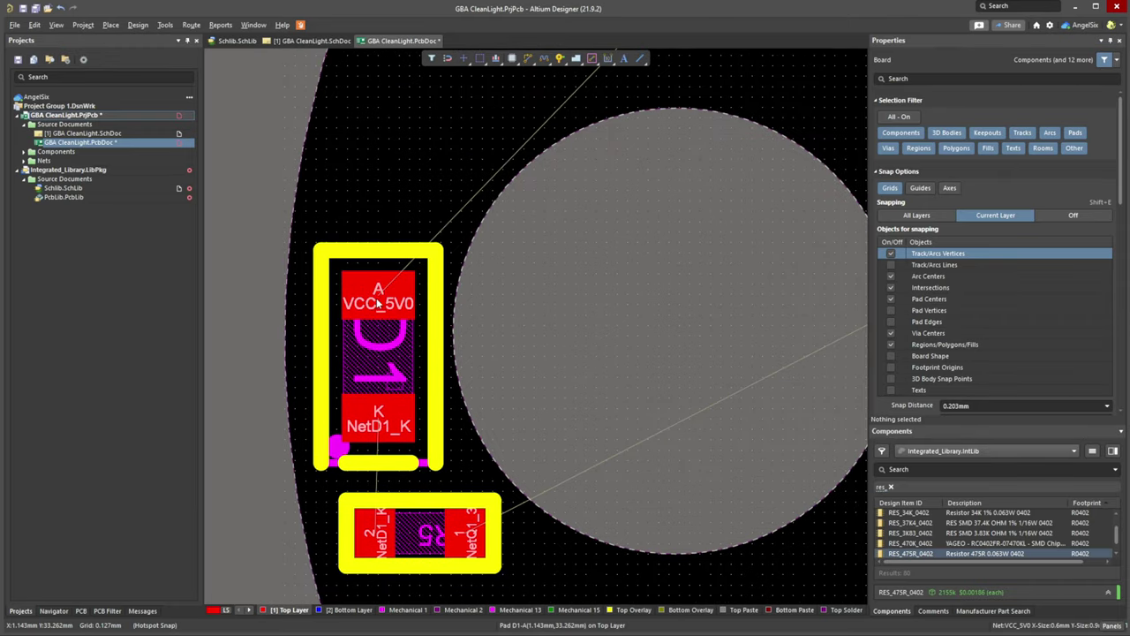
ctrl+scroll(389, 283, down, 3)
right_drag(456, 285, 310, 426)
right_drag(499, 273, 446, 429)
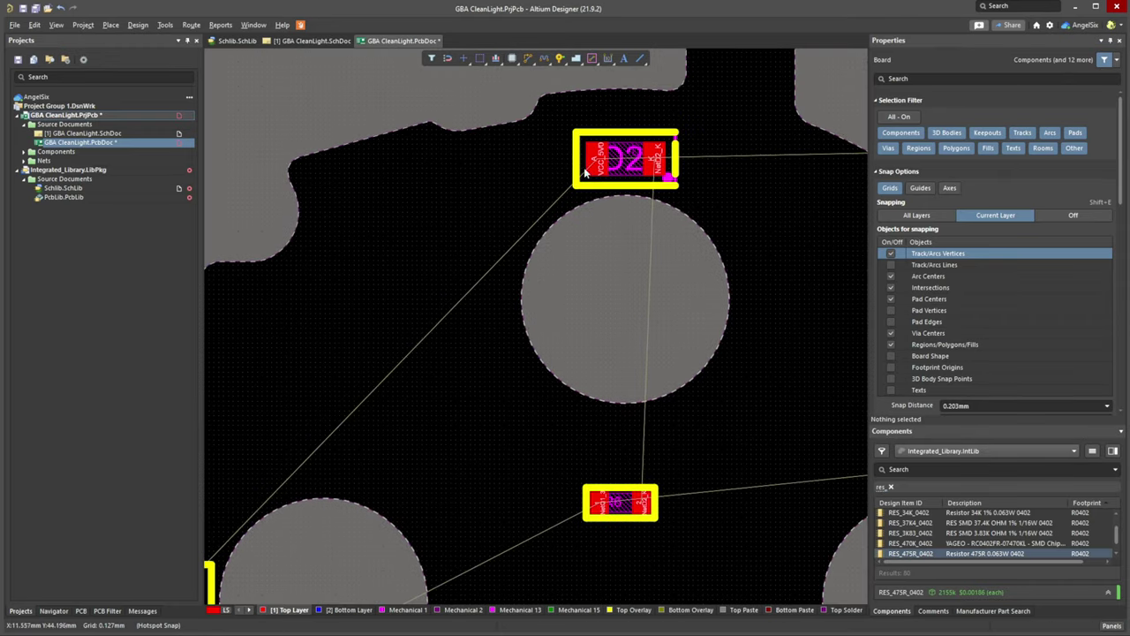
drag(619, 501, 709, 157)
key(space)
ctrl+scroll(486, 274, down, 2)
right_drag(340, 433, 471, 287)
right_drag(583, 271, 431, 407)
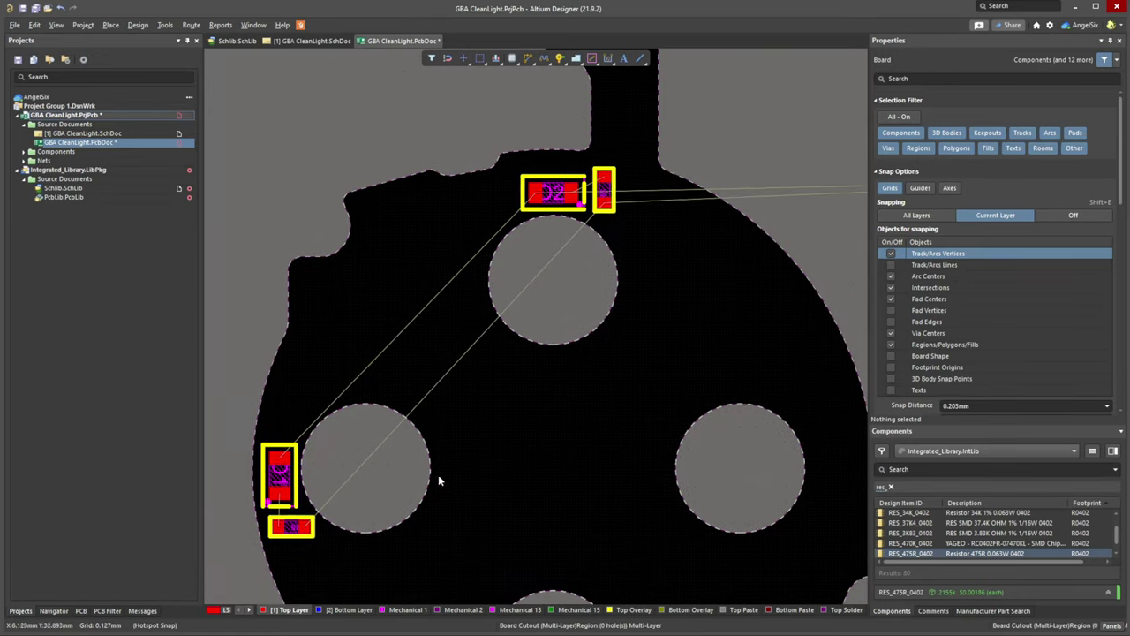
ctrl+scroll(586, 229, up, 6)
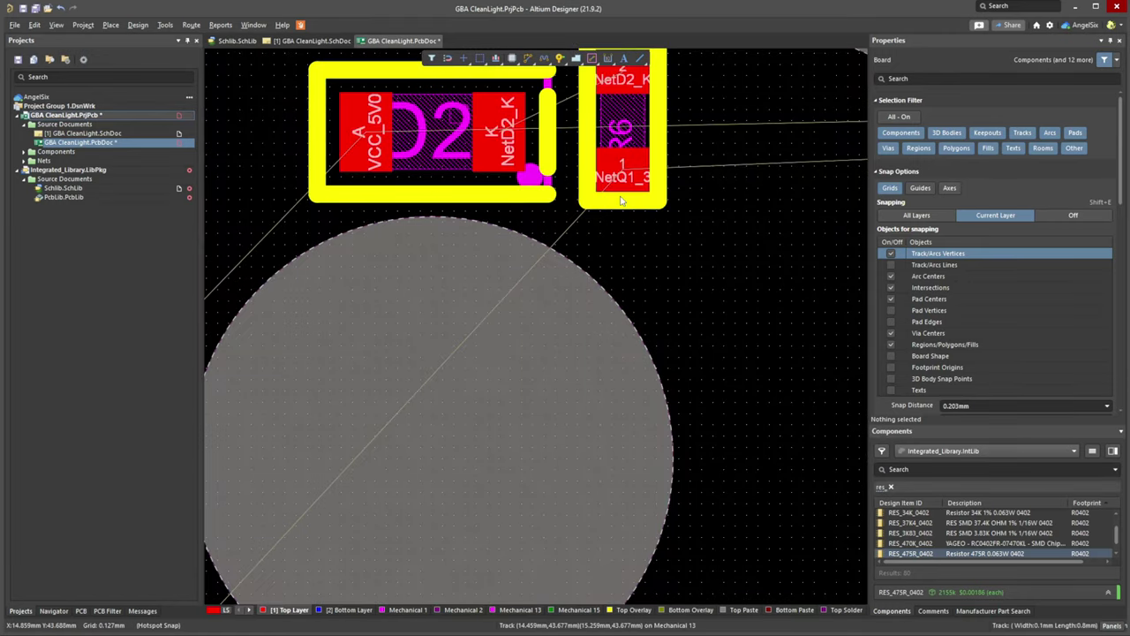
ctrl+scroll(621, 200, down, 6)
ctrl+scroll(590, 281, up, 2)
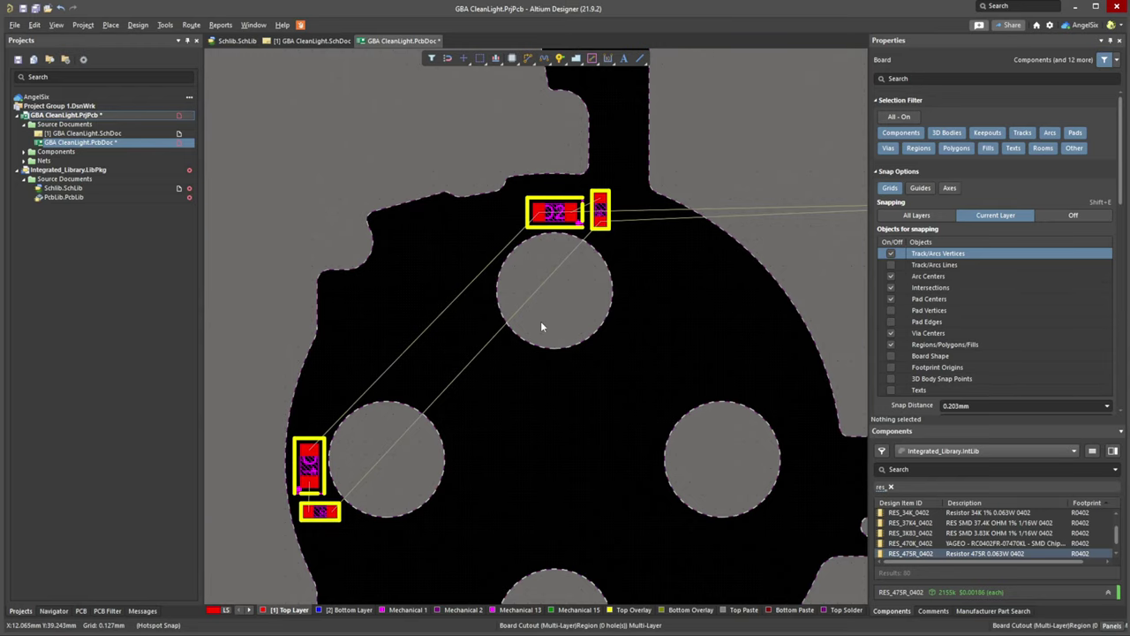
Select the D3 and R7 branch in the schematic and move both parts onto the large round section of the PCB.
key(ctrl+Tab)
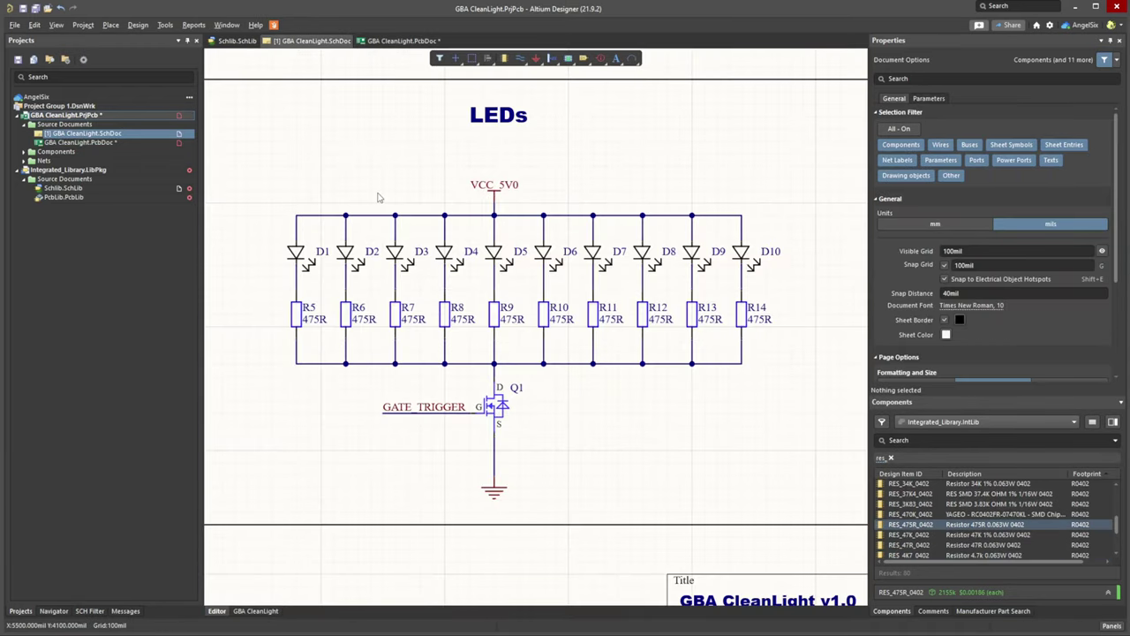
click(420, 380)
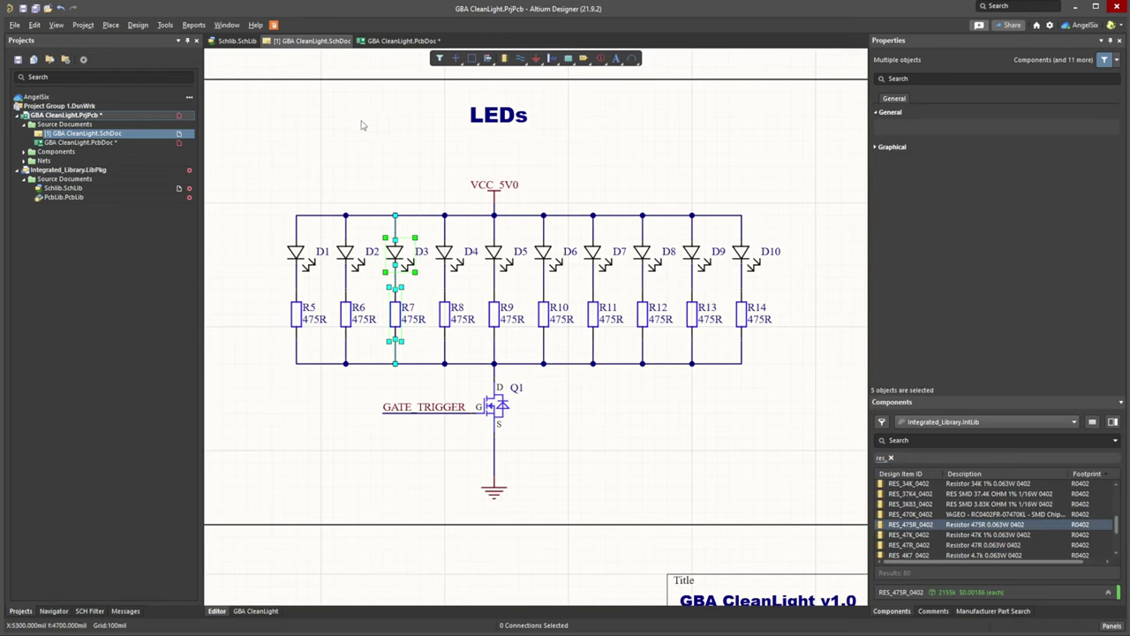
click(387, 42)
ctrl+scroll(465, 254, down, 5)
right_drag(441, 342, 614, 274)
drag(693, 225, 417, 298)
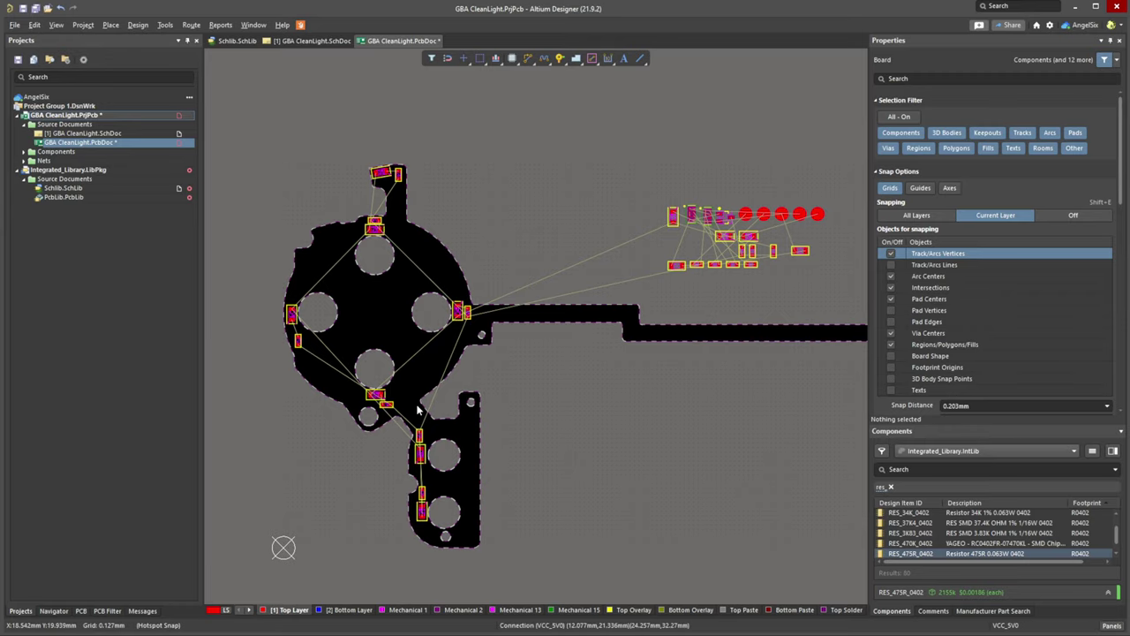
Inspect the LED and resistor placement around the large round section in 3D, and return to the 2D layout.
key(3)
right_drag(610, 428, 619, 425)
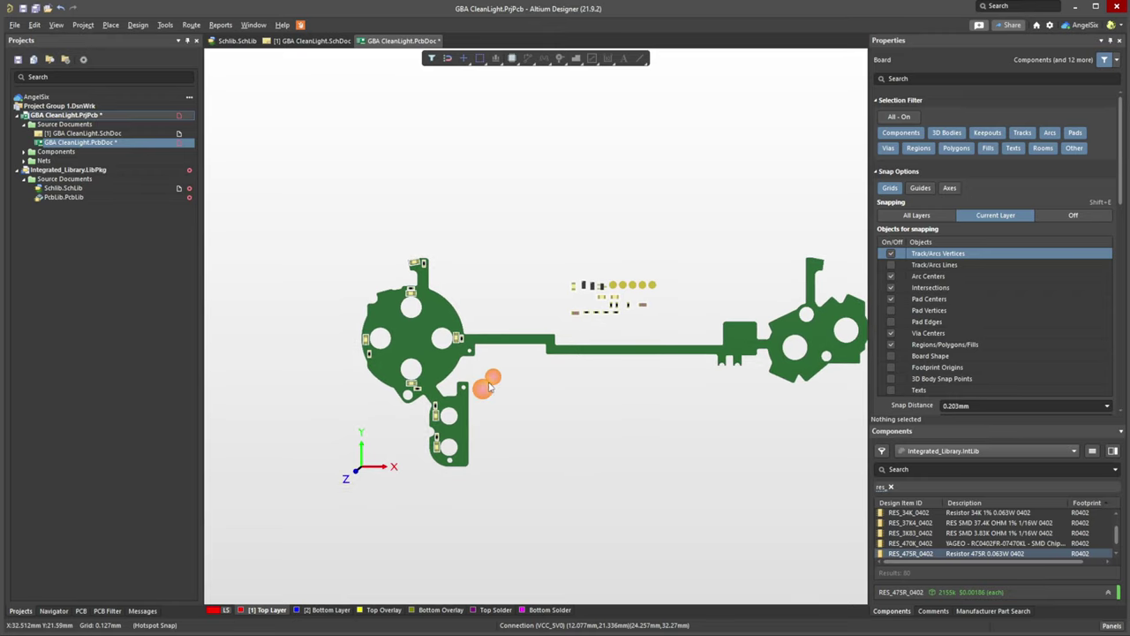
ctrl+scroll(461, 373, up, 4)
right_drag(410, 331, 445, 332)
ctrl+scroll(447, 331, down, 2)
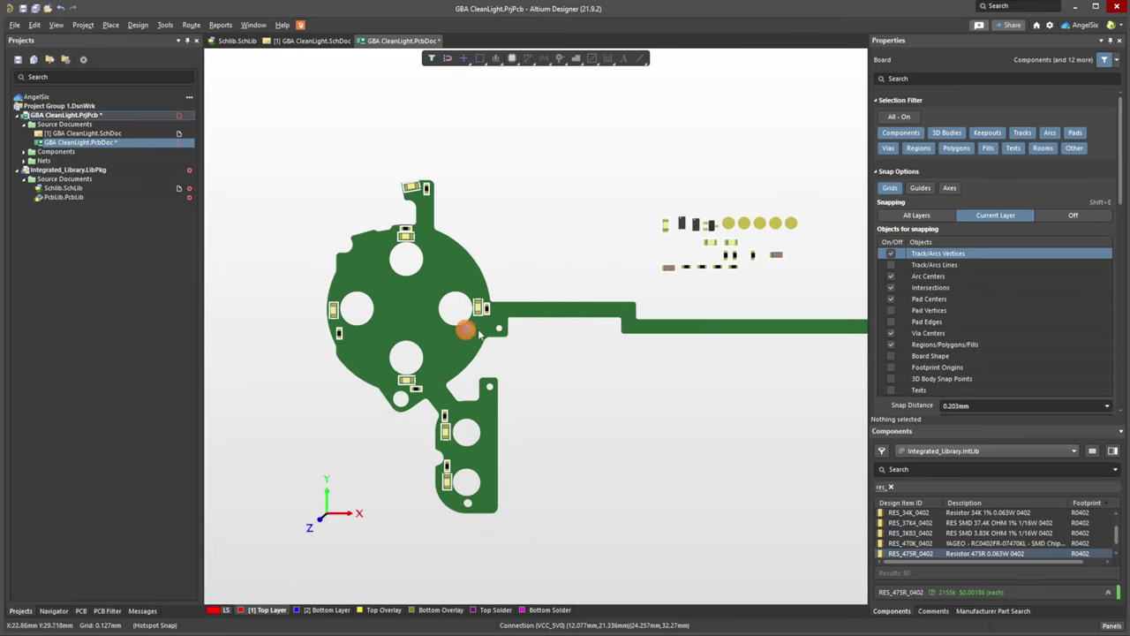
right_drag(577, 363, 417, 391)
right_drag(611, 372, 508, 392)
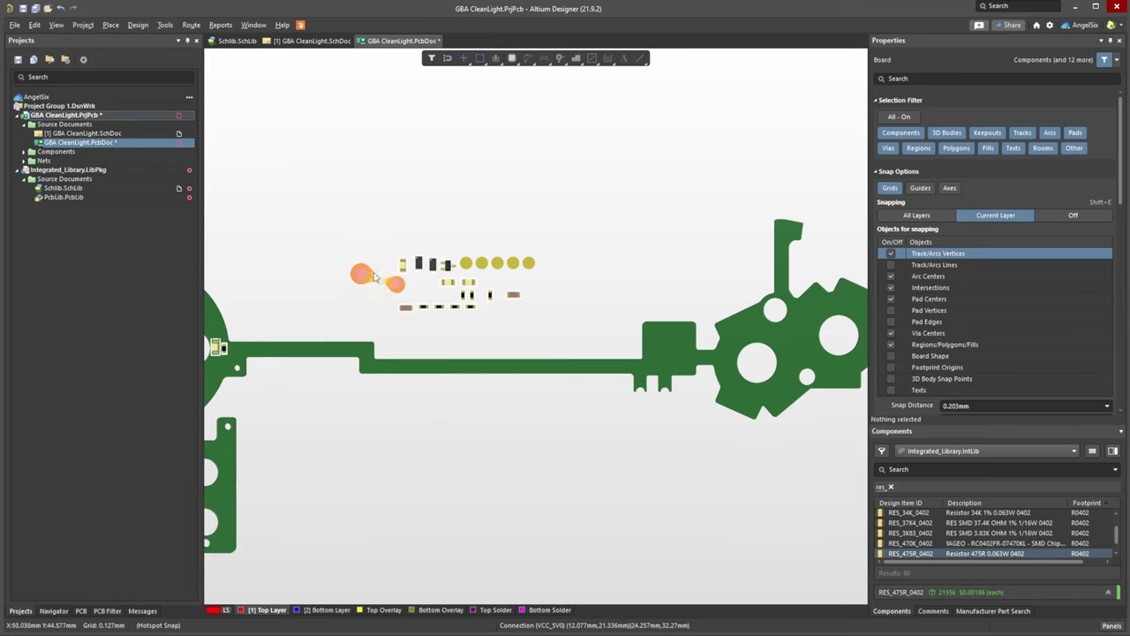
key(2)
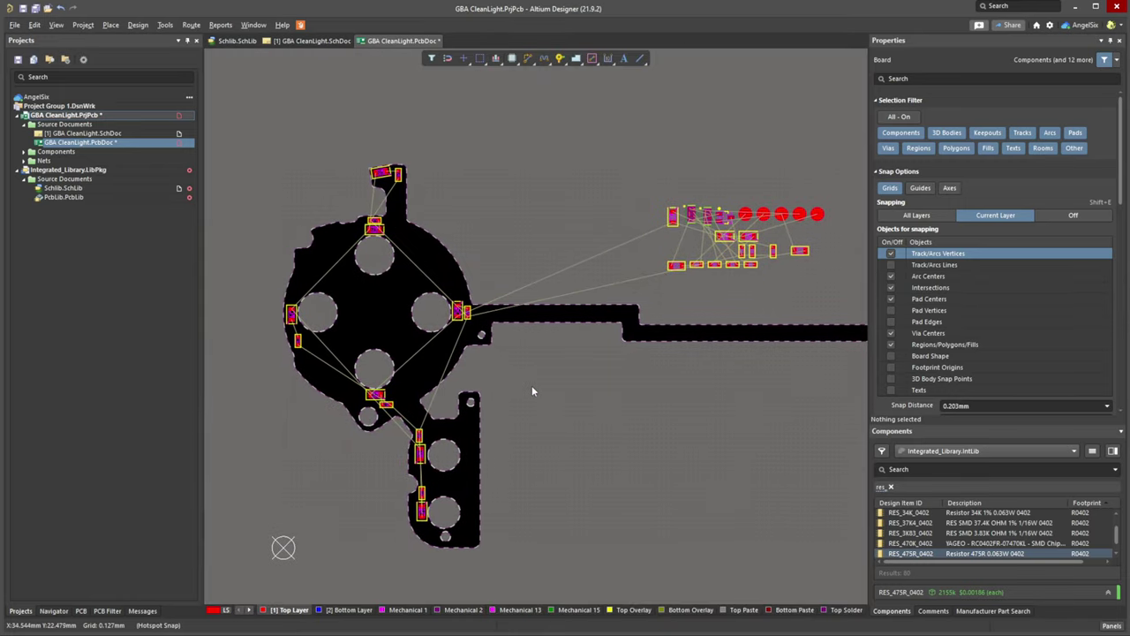
Examine the whole board in 2D and 3D, checking the placed LEDs at both ends and the parts still off the board.
right_drag(677, 356, 598, 366)
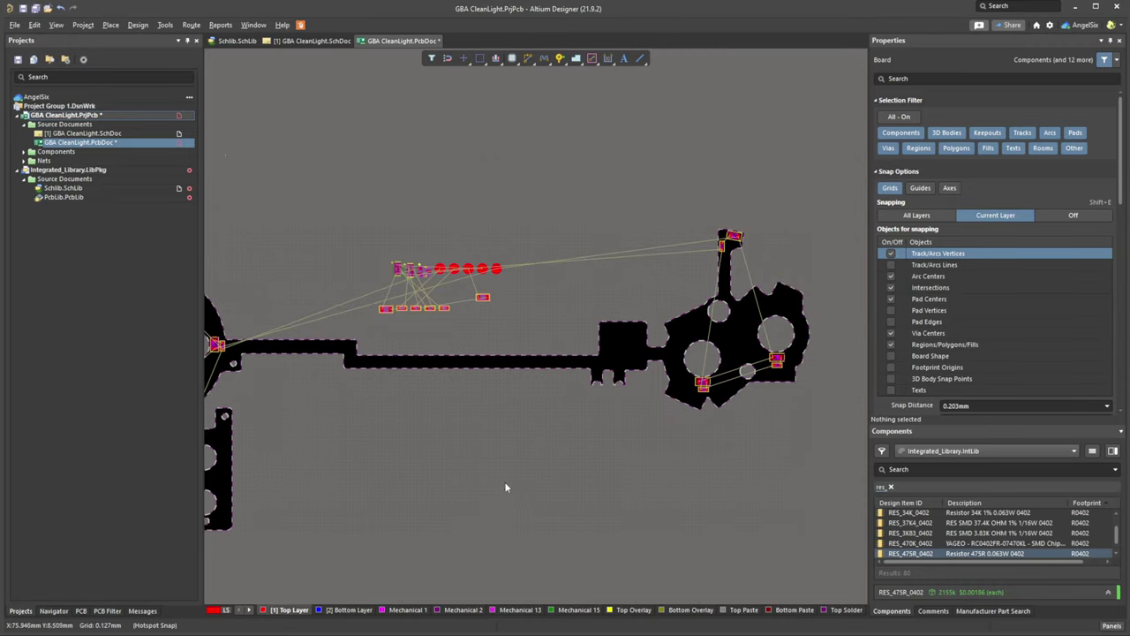
right_drag(455, 455, 520, 450)
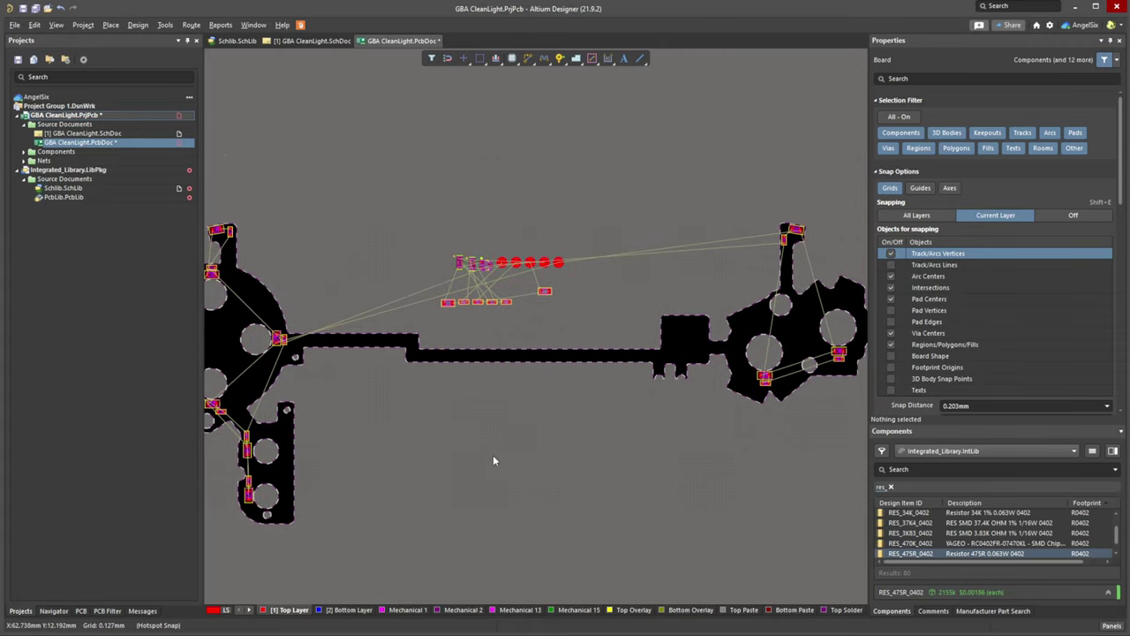
key(3)
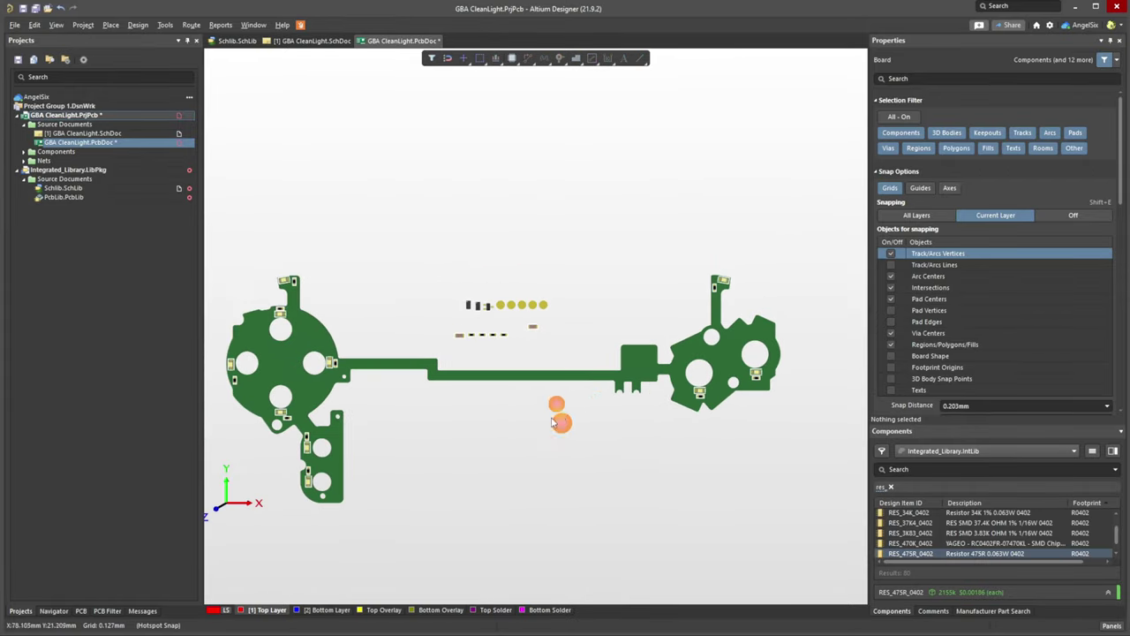
right_drag(552, 422, 617, 407)
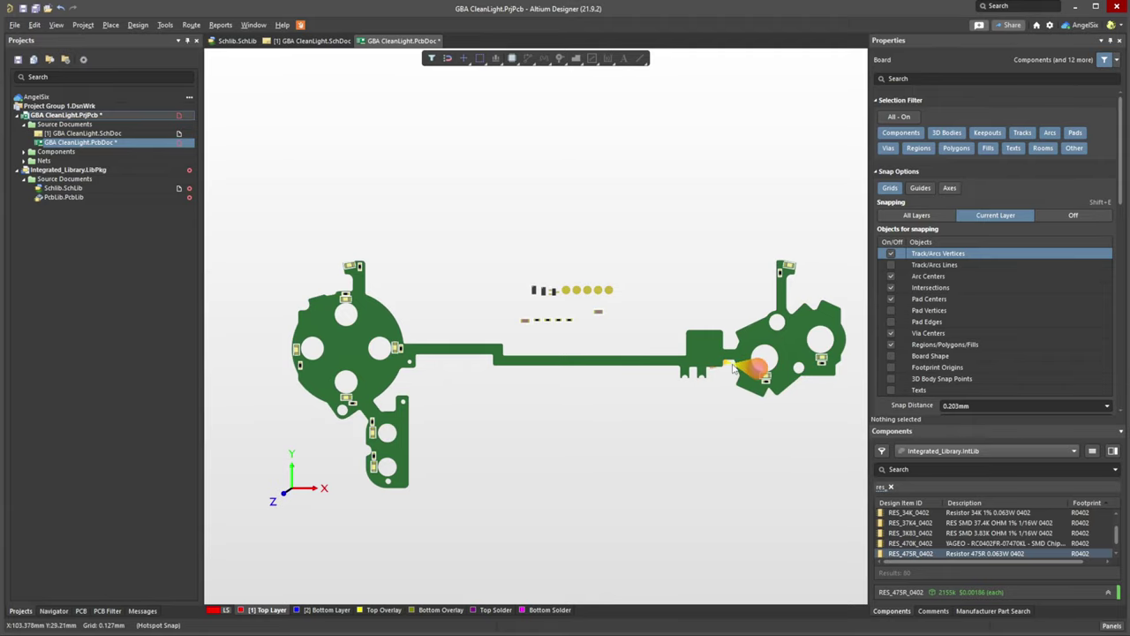
ctrl+scroll(733, 369, up, 5)
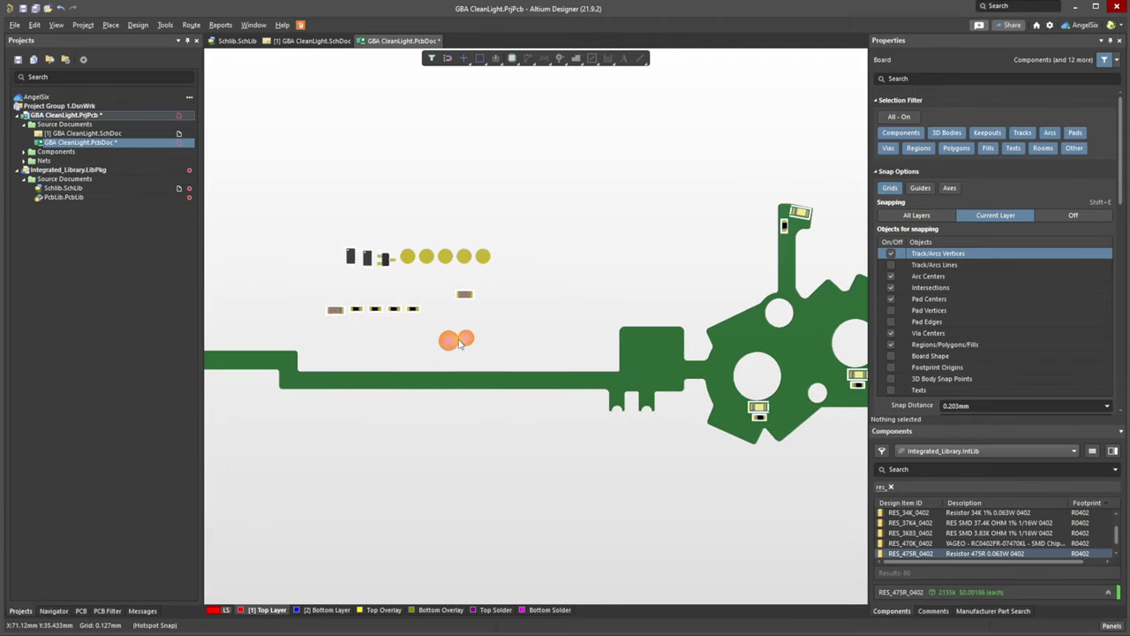
ctrl+scroll(378, 309, up, 2)
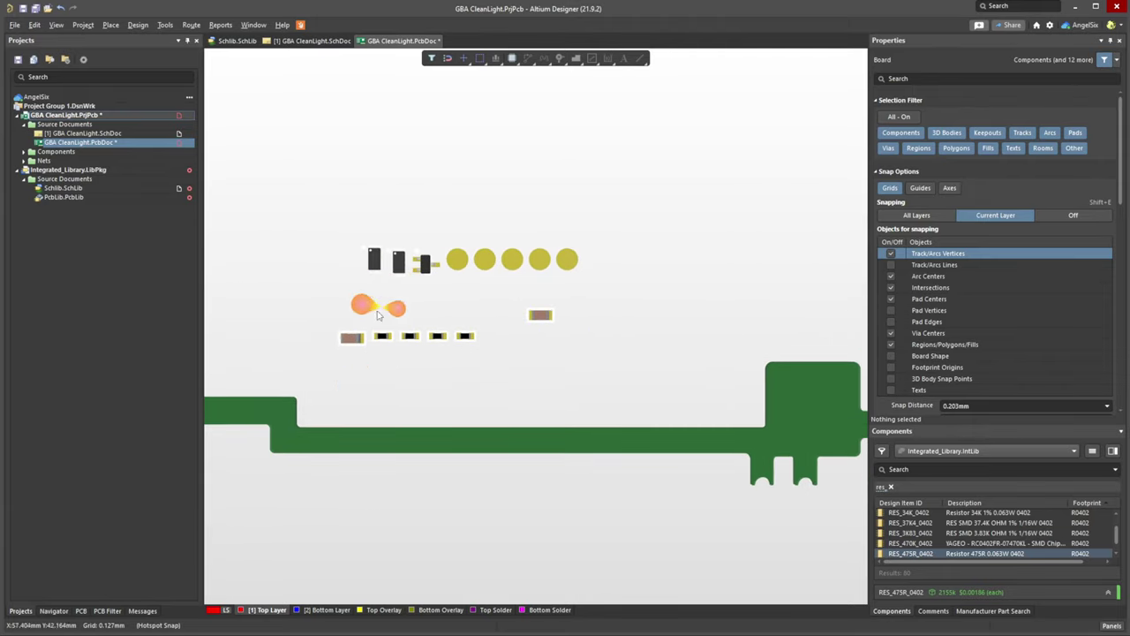
right_drag(379, 309, 713, 189)
right_drag(259, 474, 303, 444)
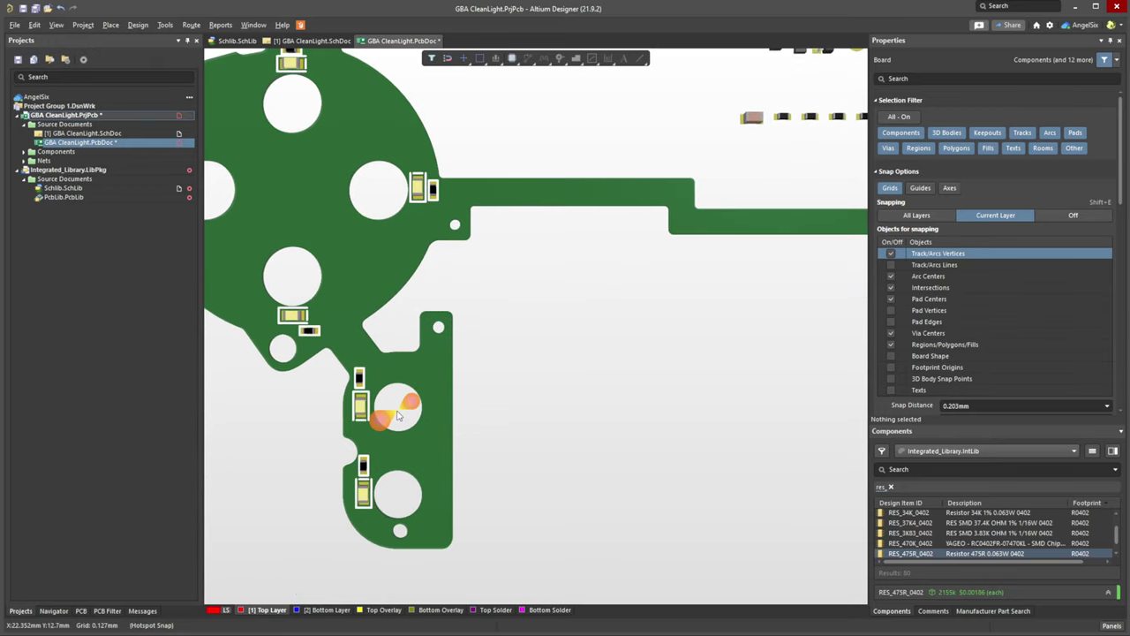
right_drag(618, 294, 490, 411)
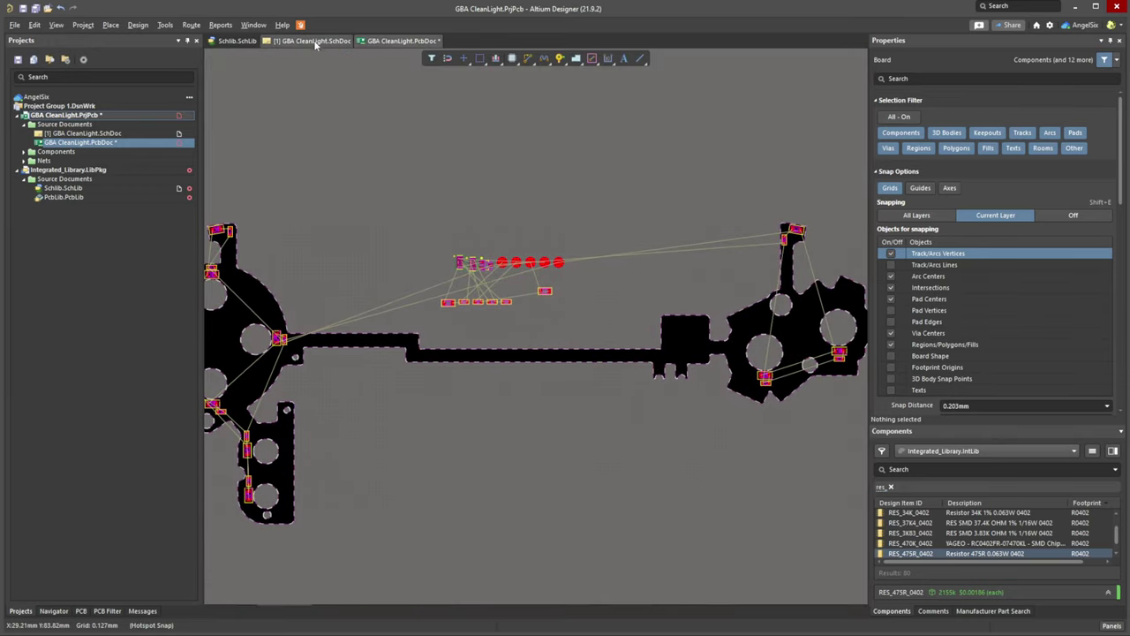
Select solder pads J4 and J5 in the schematic's Button Inputs section and move both pads to just above the lower two-button strip.
click(309, 40)
ctrl+scroll(397, 446, down, 3)
ctrl+scroll(417, 305, up, 6)
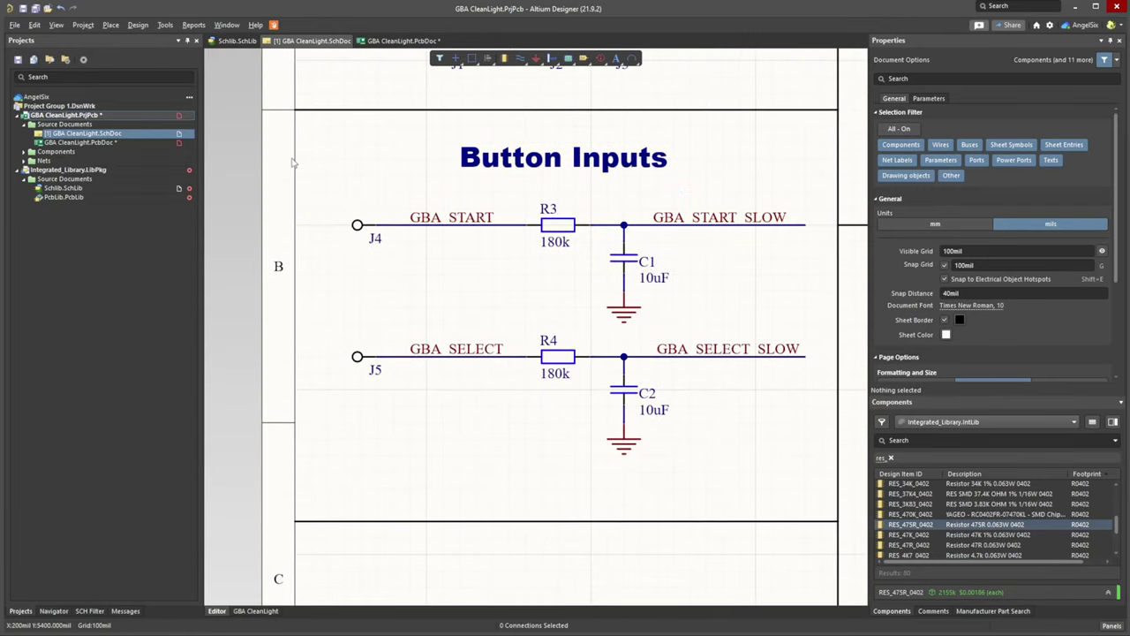
drag(318, 185, 427, 413)
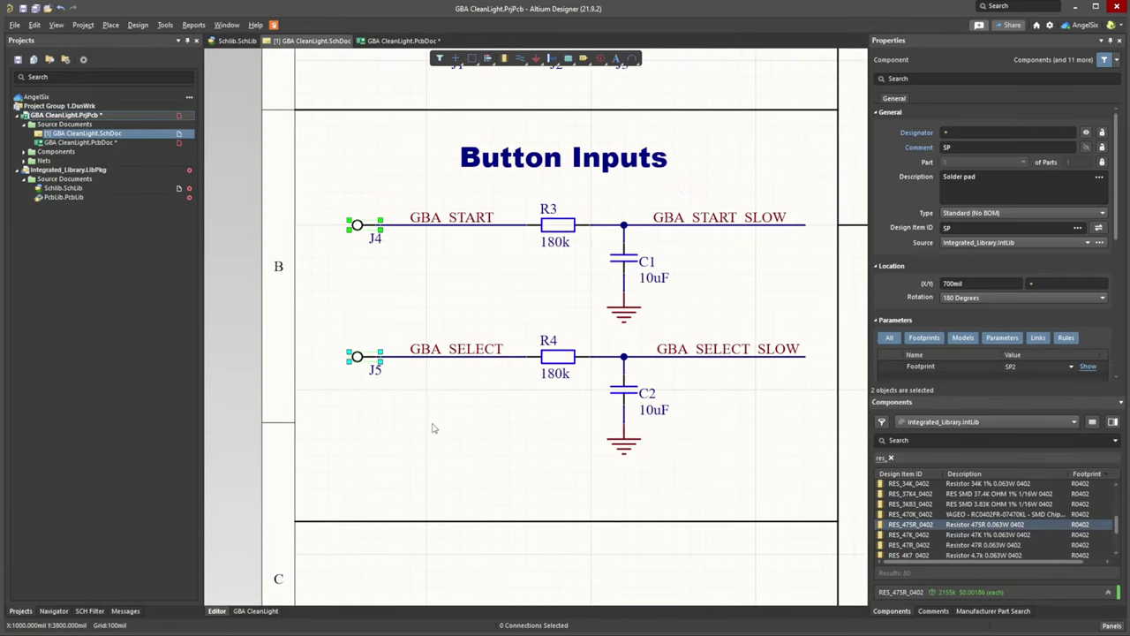
click(397, 41)
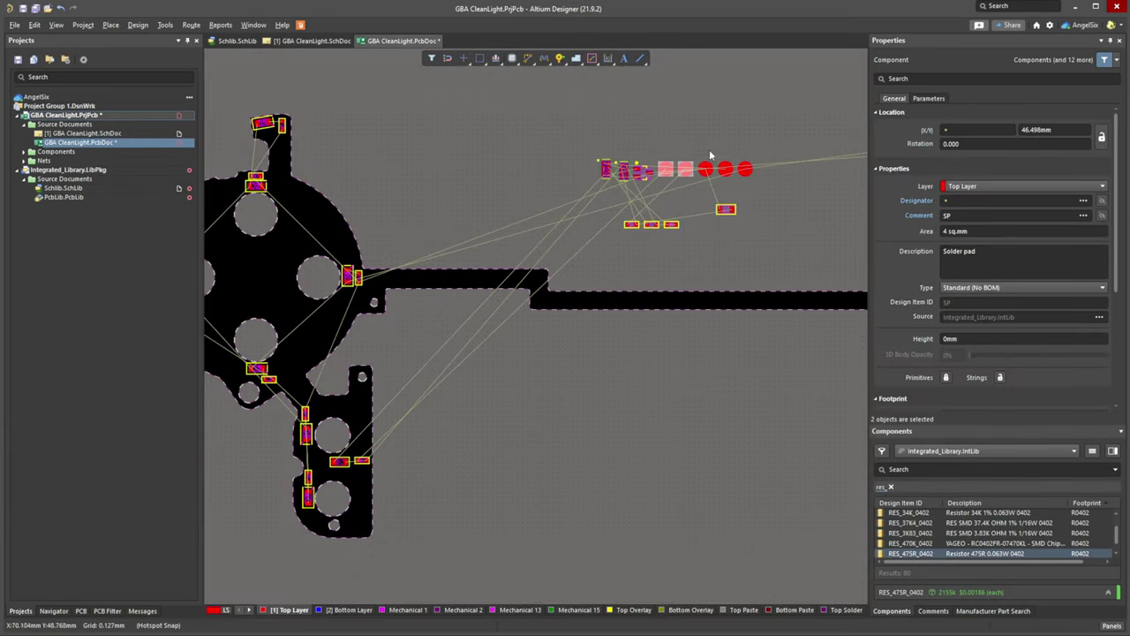
drag(675, 167, 356, 346)
ctrl+scroll(412, 401, up, 1)
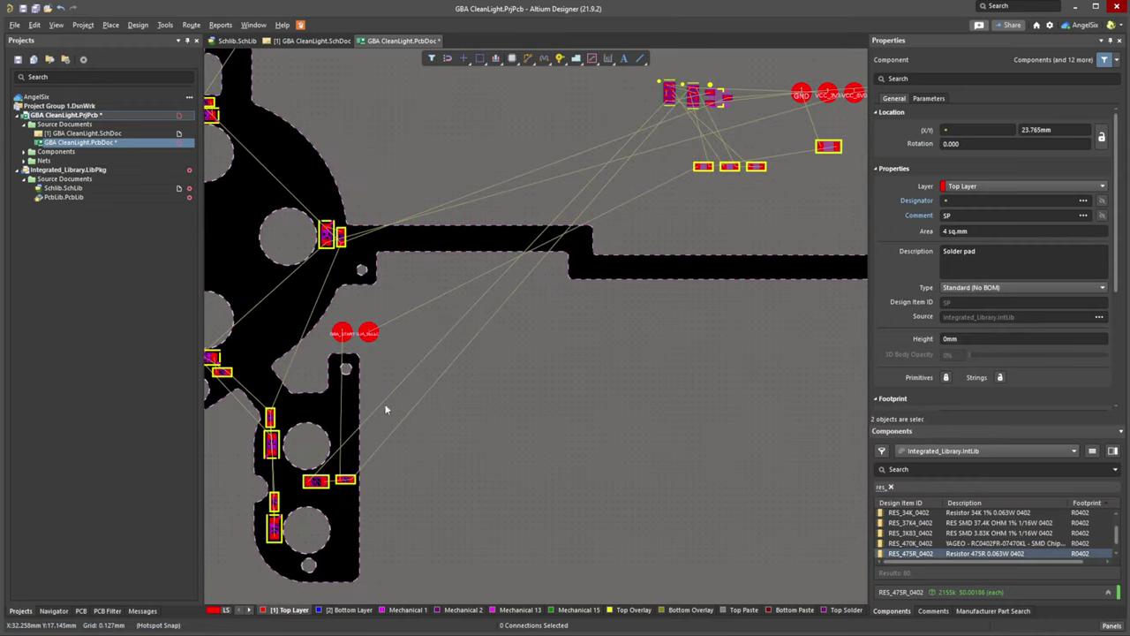
click(385, 408)
Move the GBA_START pad up past the GBA_SELECT pad, farther from the lower two-button strip.
right_drag(385, 408, 525, 391)
ctrl+scroll(504, 313, up, 2)
right_drag(509, 298, 536, 217)
right_drag(563, 393, 635, 365)
right_drag(650, 264, 624, 433)
ctrl+scroll(533, 459, up, 2)
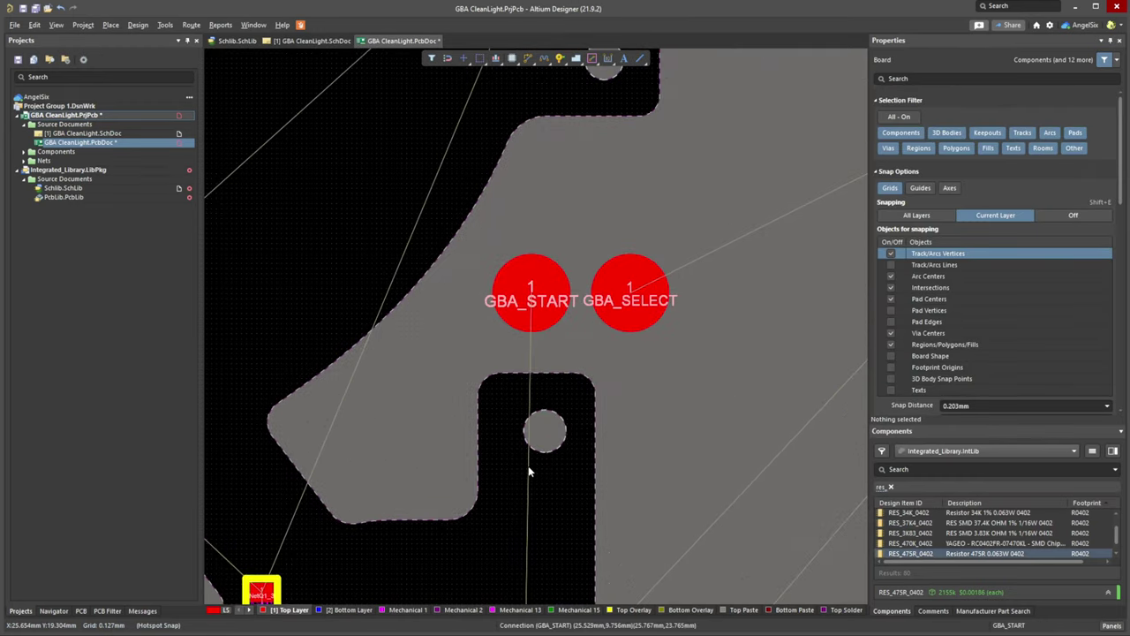
right_drag(636, 325, 590, 475)
drag(509, 444, 681, 313)
ctrl+scroll(681, 313, down, 2)
Place the GBA_START pad on the lower two-button strip, just below the small hole at its upper end.
right_drag(552, 502, 406, 258)
ctrl+scroll(407, 256, up, 3)
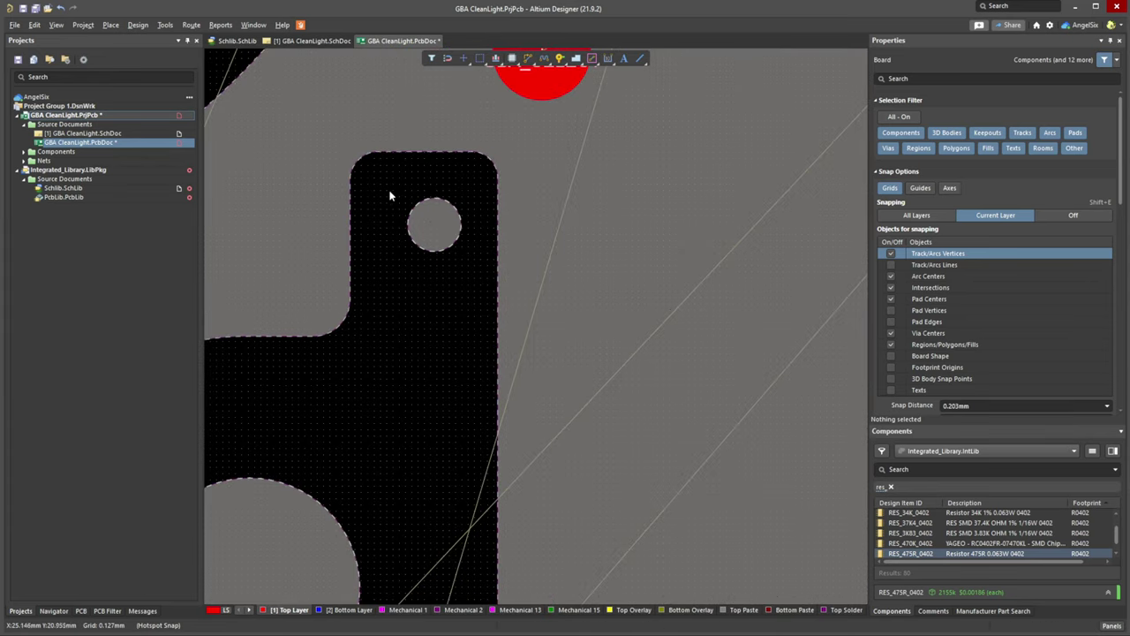
ctrl+scroll(441, 251, up, 2)
ctrl+scroll(449, 258, down, 5)
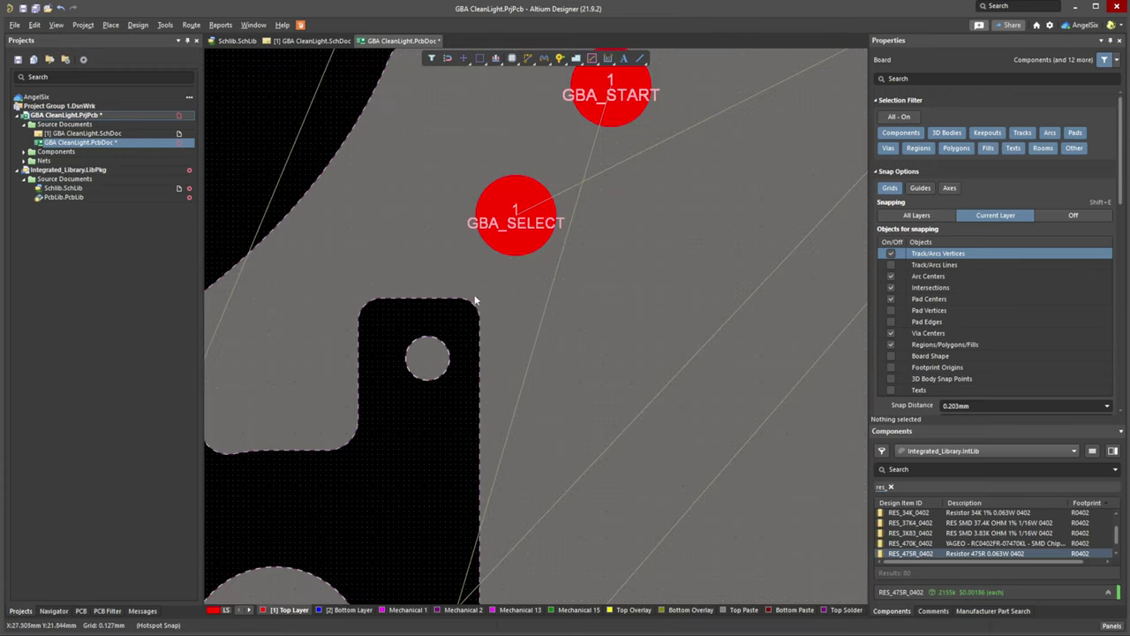
drag(586, 165, 476, 382)
ctrl+scroll(504, 357, down, 3)
ctrl+scroll(445, 372, down, 2)
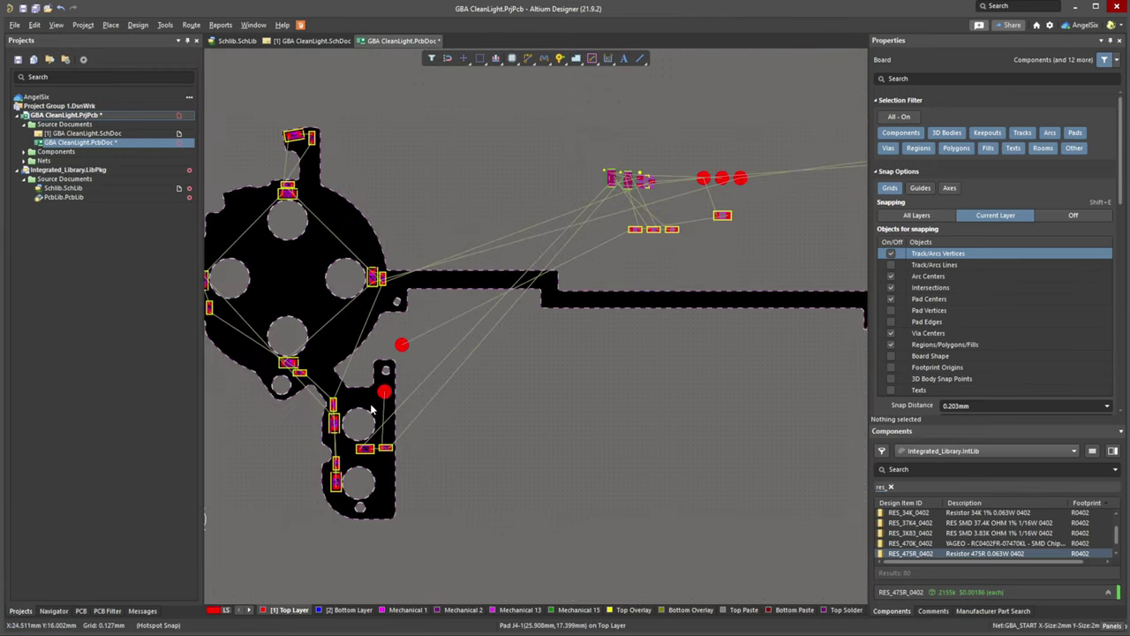
Move the GBA_START pad from the lower two-button strip onto the round board section, below D4 near the small hole.
ctrl+scroll(455, 393, down, 3)
ctrl+scroll(298, 378, up, 5)
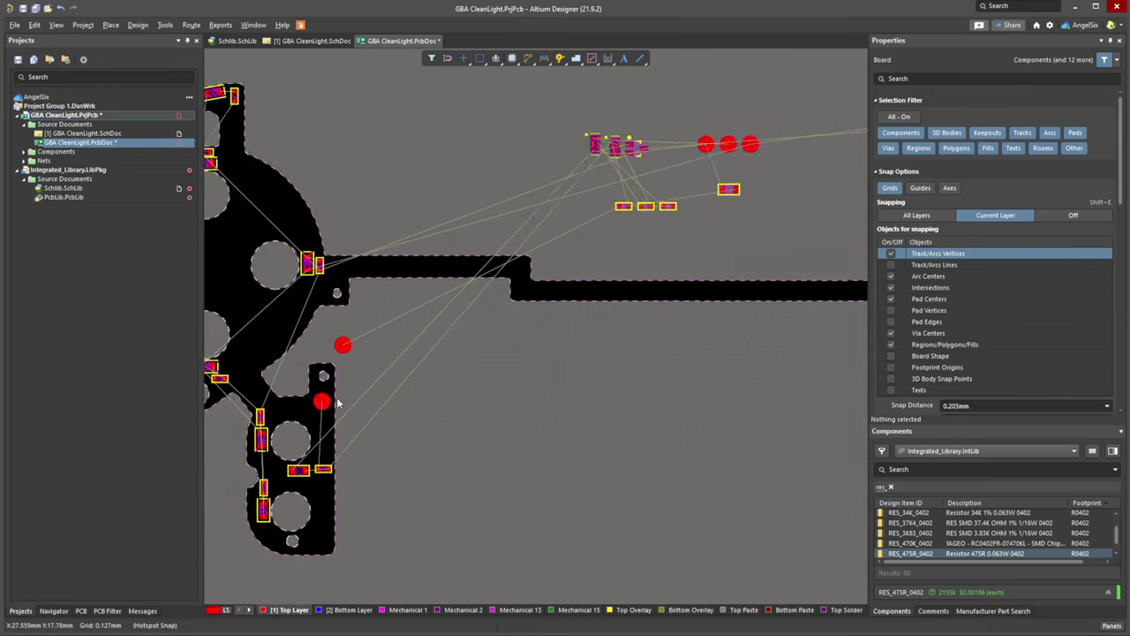
ctrl+scroll(317, 382, up, 3)
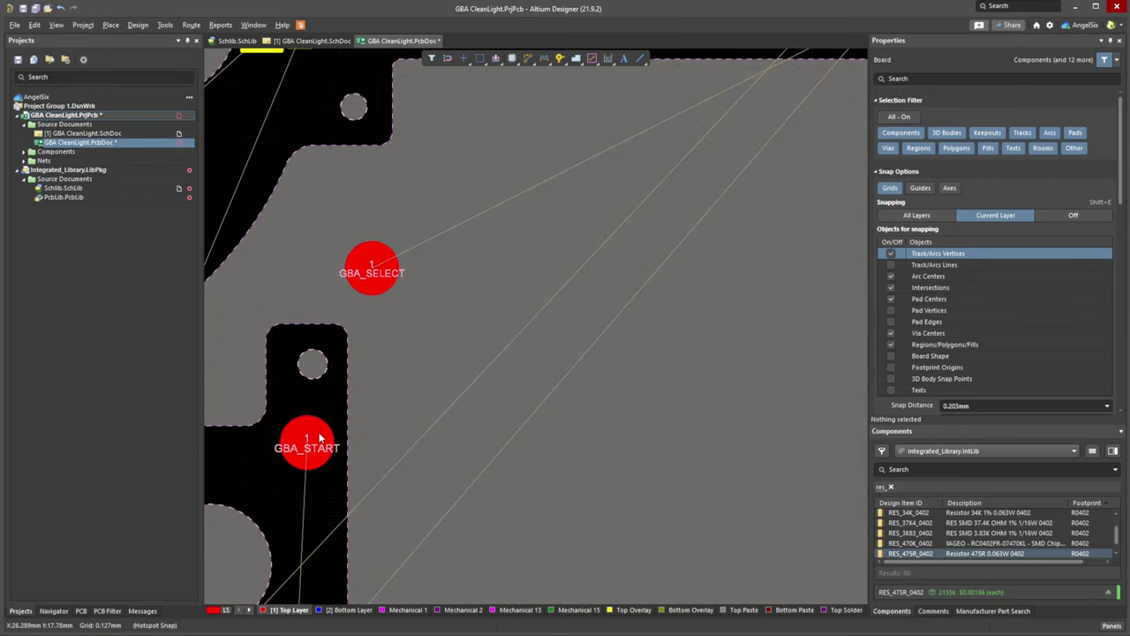
drag(320, 438, 308, 431)
ctrl+scroll(459, 384, down, 3)
right_drag(459, 383, 498, 487)
drag(449, 462, 439, 296)
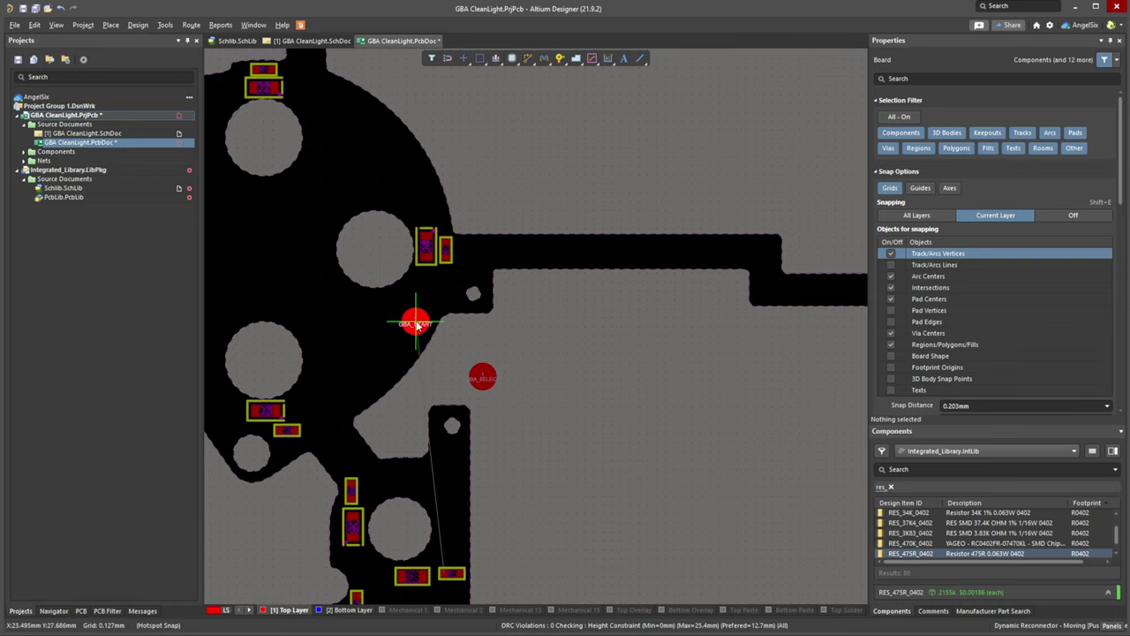
drag(426, 323, 426, 323)
Examine the area around D4 and the two button pads, plus the long thin arm leading to the square board section.
ctrl+scroll(423, 308, up, 6)
right_drag(552, 339, 434, 392)
ctrl+scroll(433, 391, down, 2)
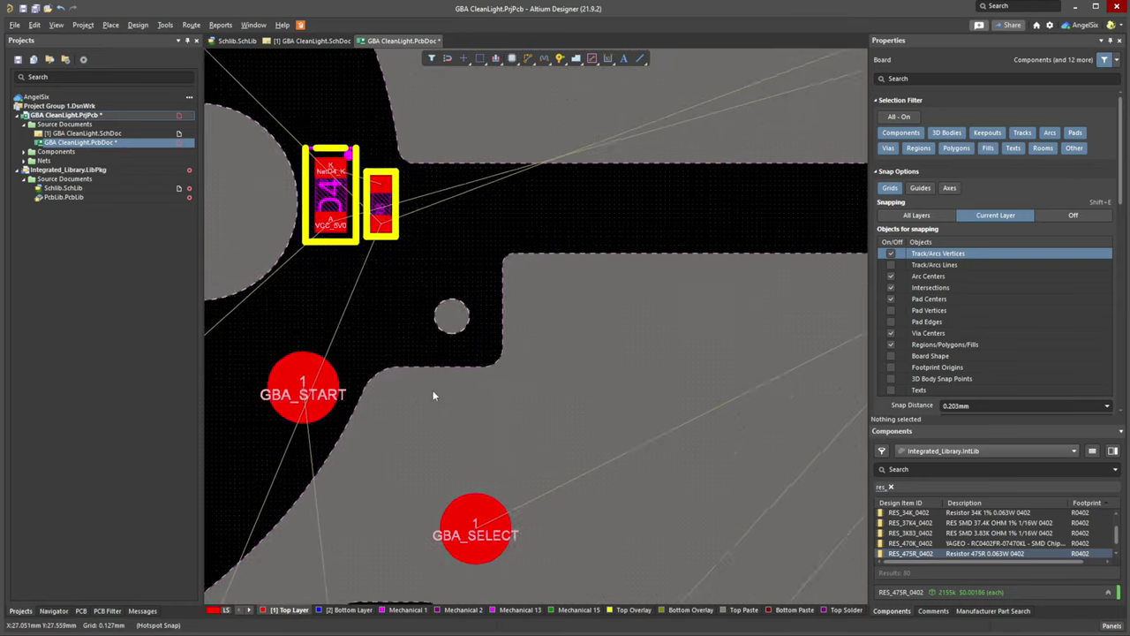
ctrl+scroll(422, 389, down, 3)
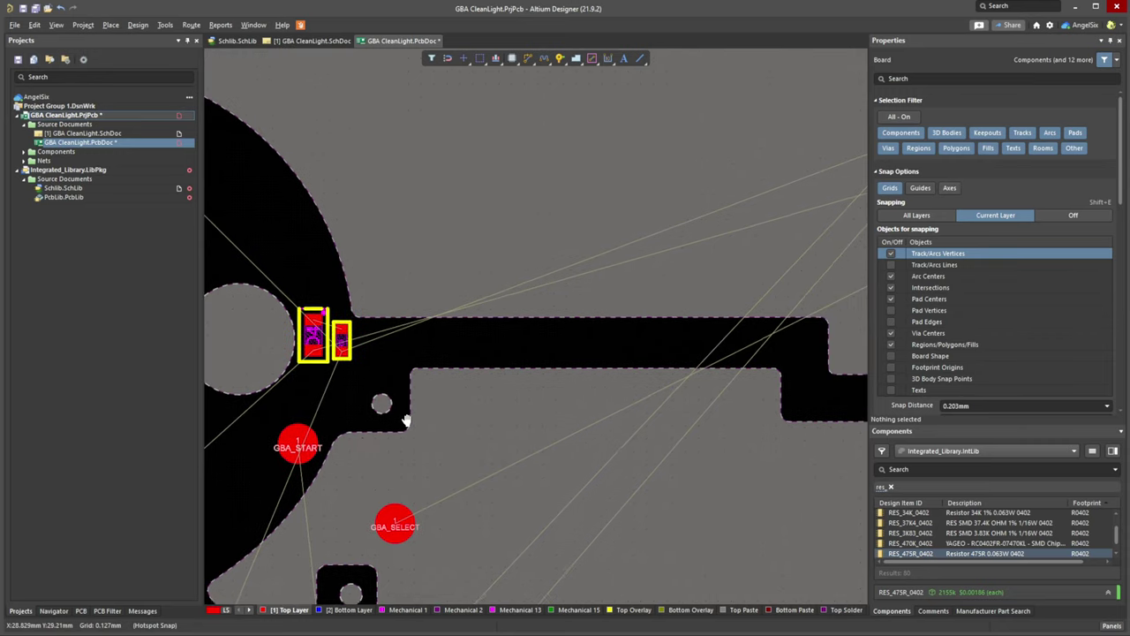
right_click(466, 462)
click(475, 424)
ctrl+scroll(457, 444, down, 3)
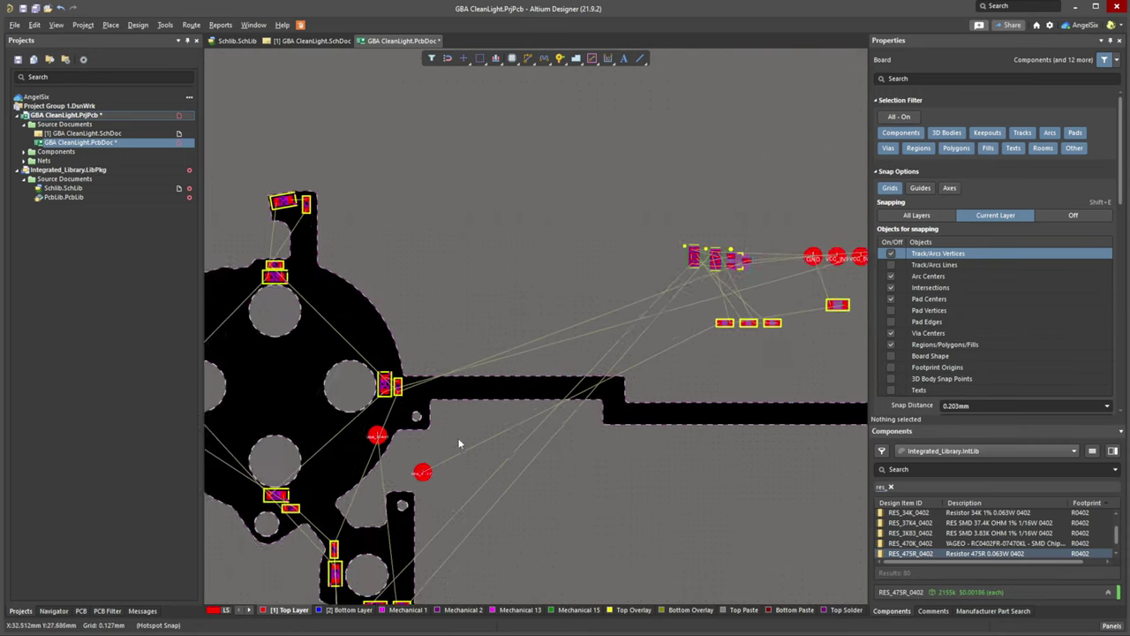
ctrl+scroll(423, 388, up, 3)
ctrl+scroll(420, 372, down, 3)
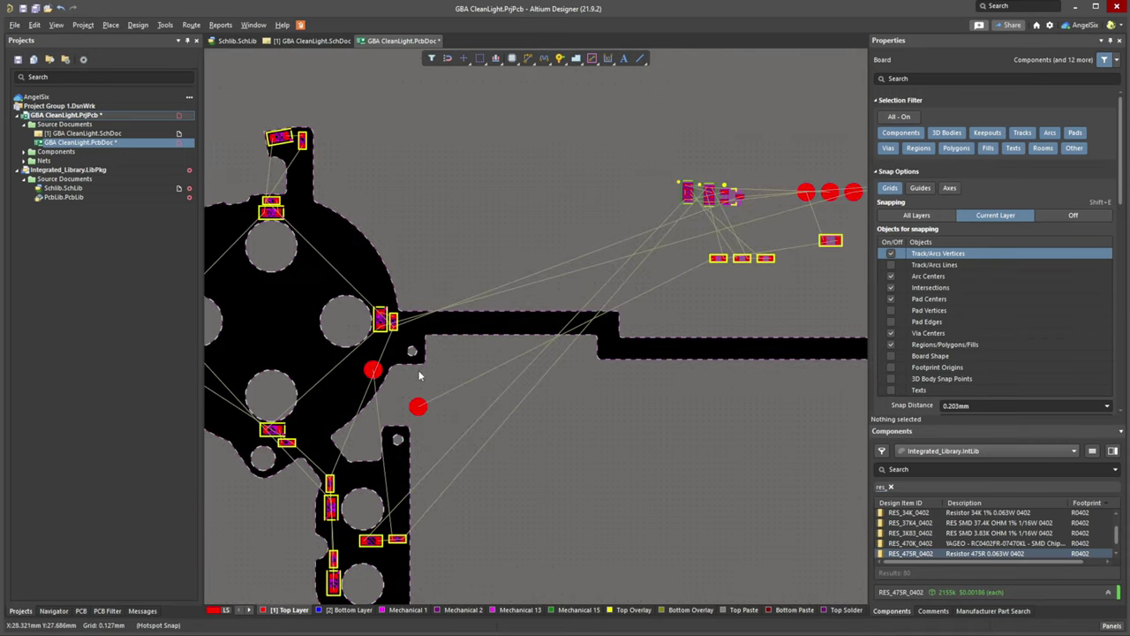
right_drag(592, 379, 665, 408)
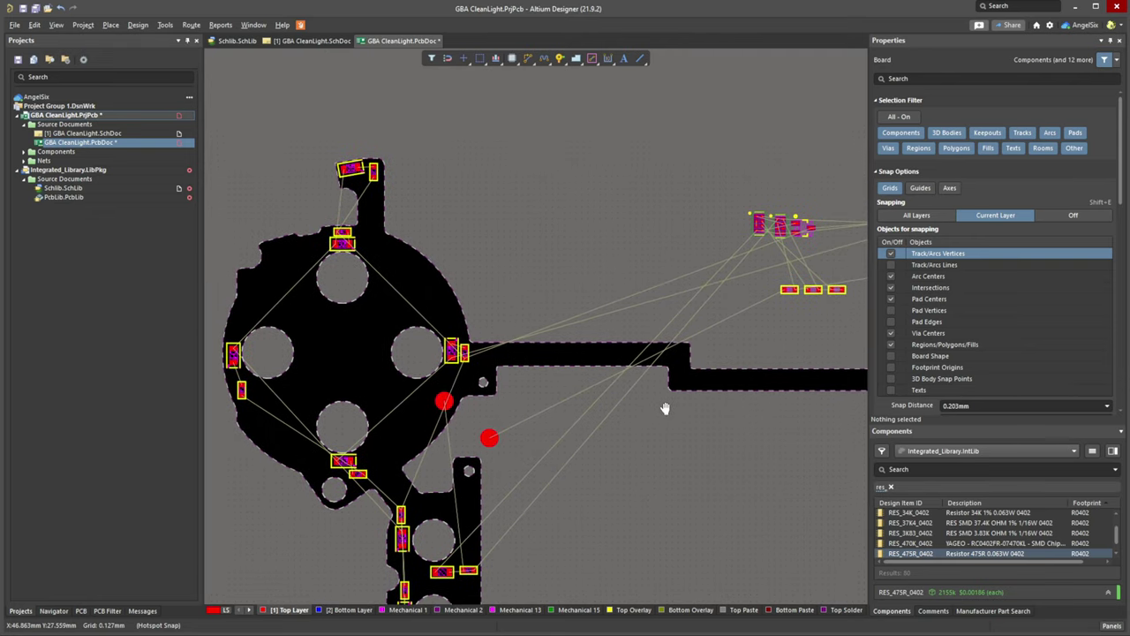
ctrl+scroll(484, 329, up, 3)
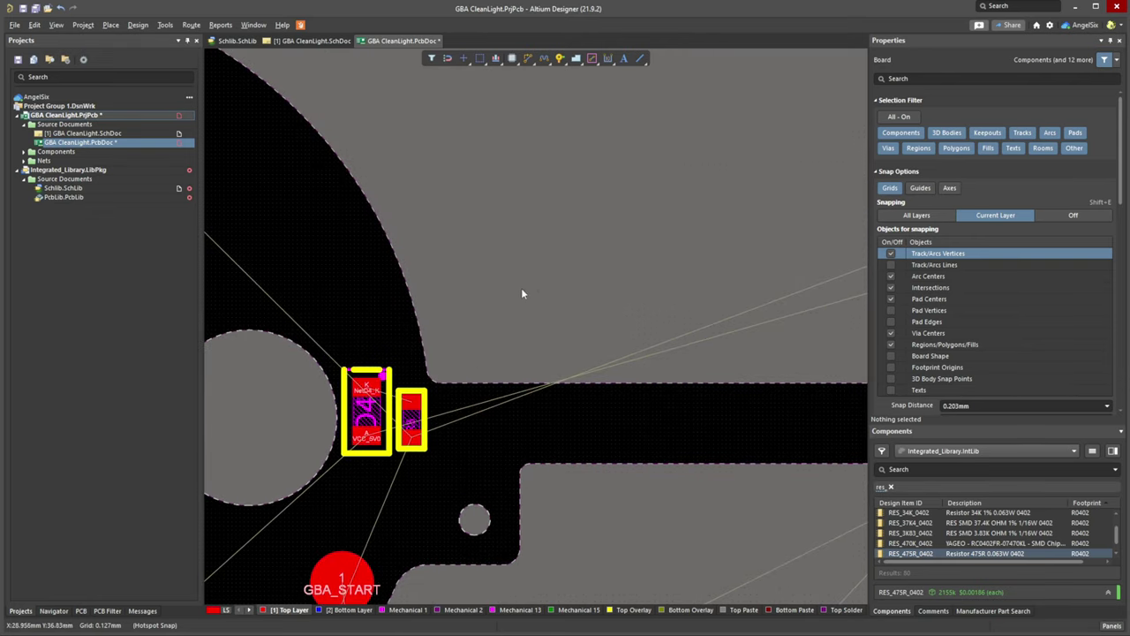
ctrl+scroll(498, 333, down, 5)
ctrl+scroll(423, 353, up, 3)
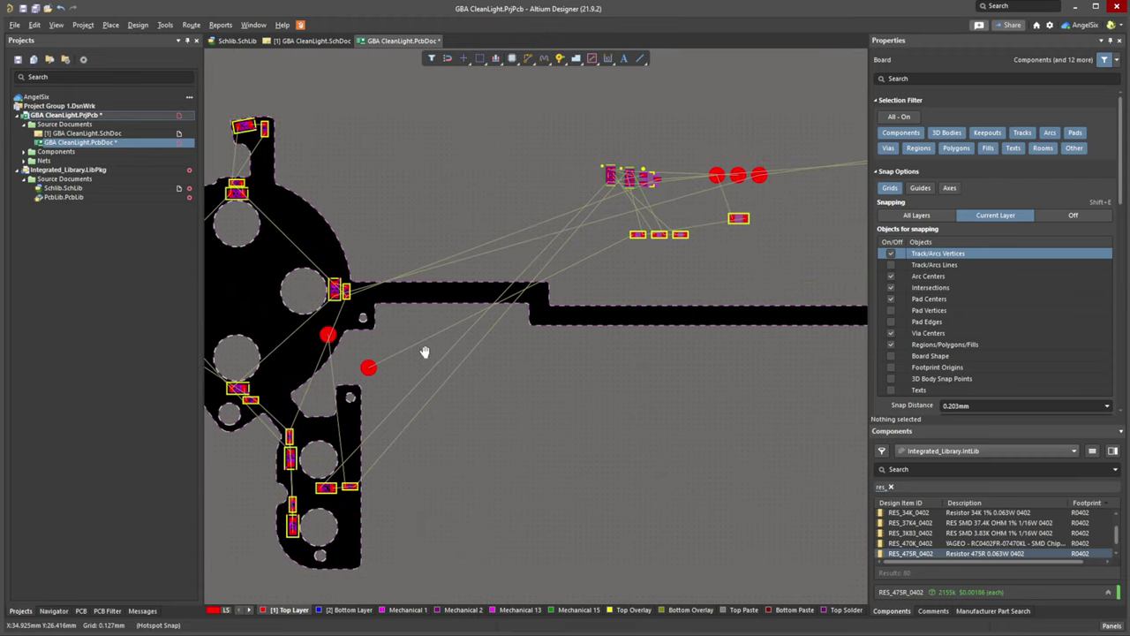
right_drag(591, 346, 467, 360)
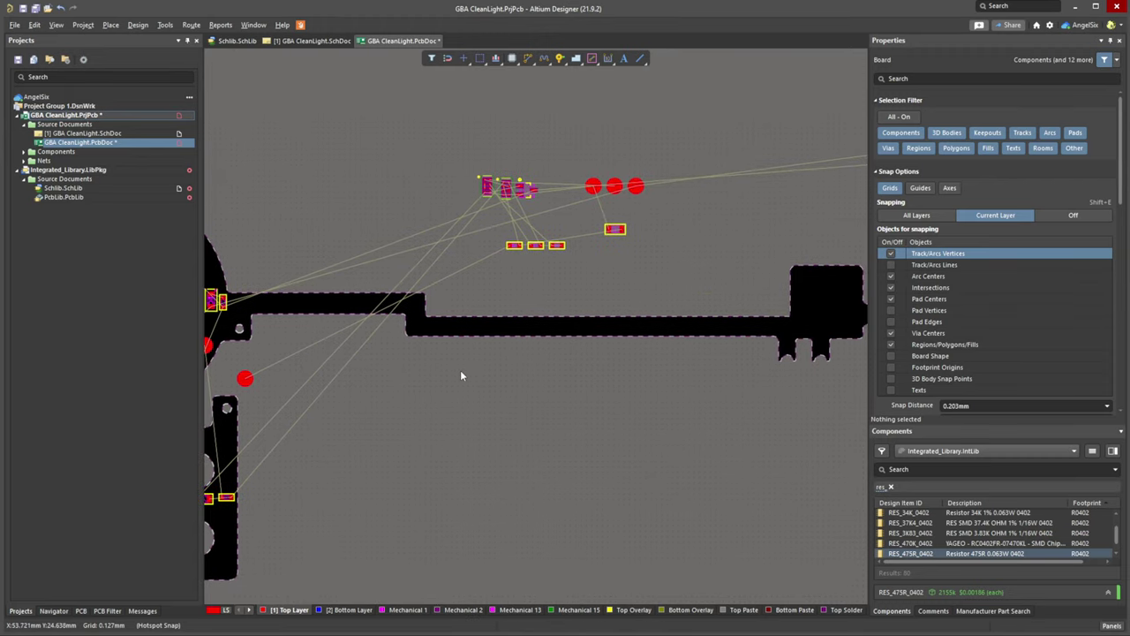
Place the GBA_START and GBA_SELECT pads side by side on the square section at the far end of the thin arm.
ctrl+scroll(461, 370, down, 1)
drag(248, 351, 743, 294)
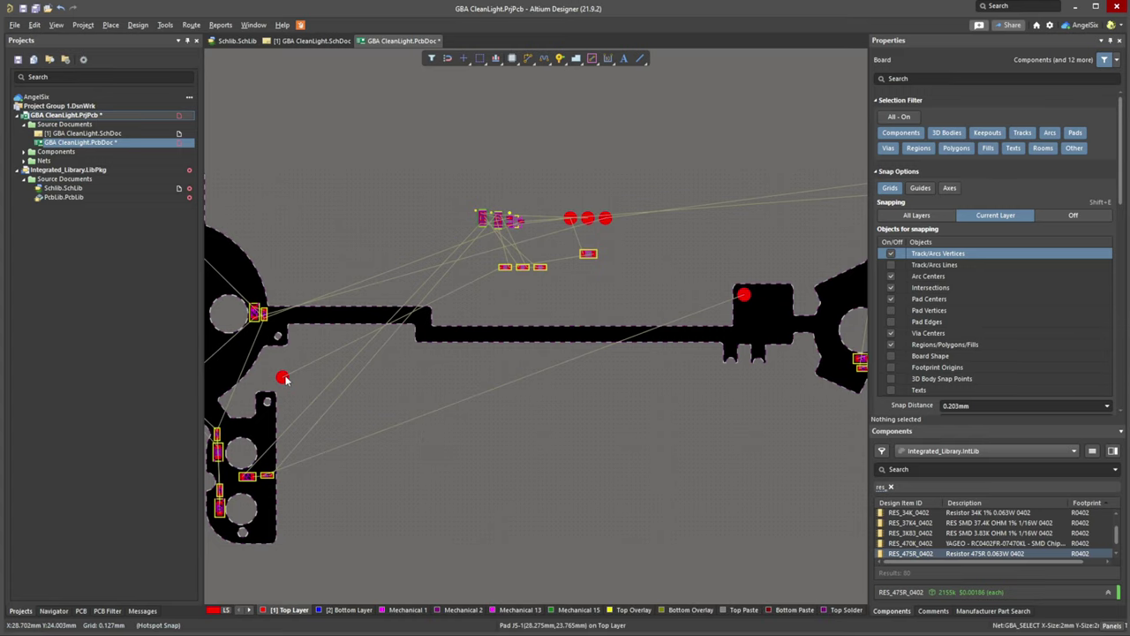
drag(283, 377, 767, 295)
ctrl+scroll(758, 300, up, 2)
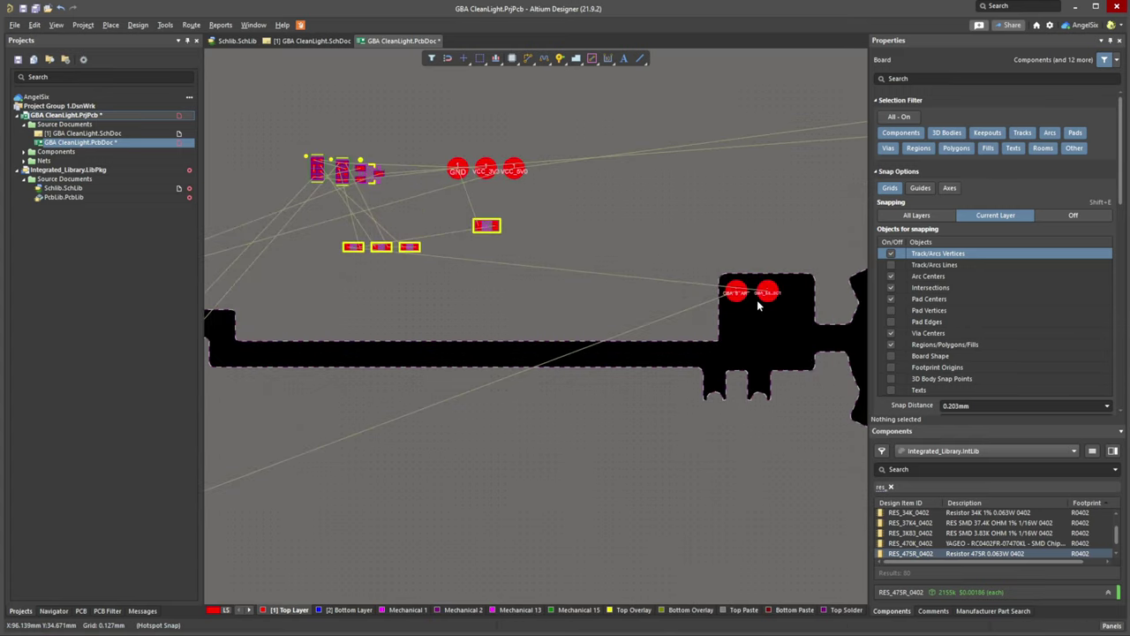
Move the three unplaced multi-pin components together to just above the thin arm, closer to the square board section.
drag(288, 144, 422, 228)
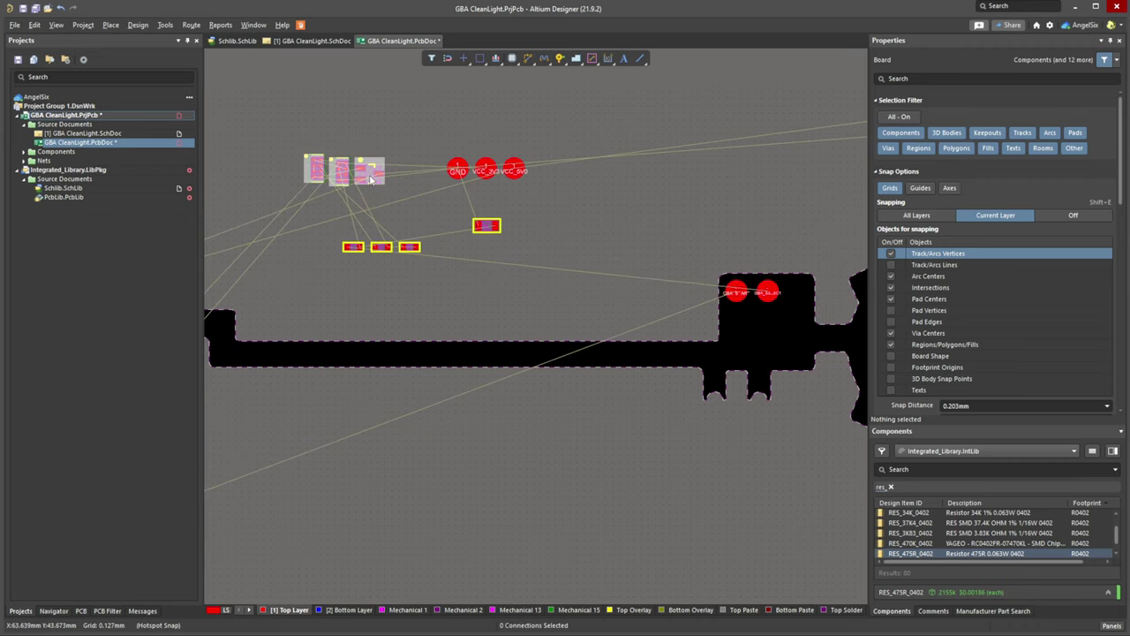
drag(345, 171, 566, 287)
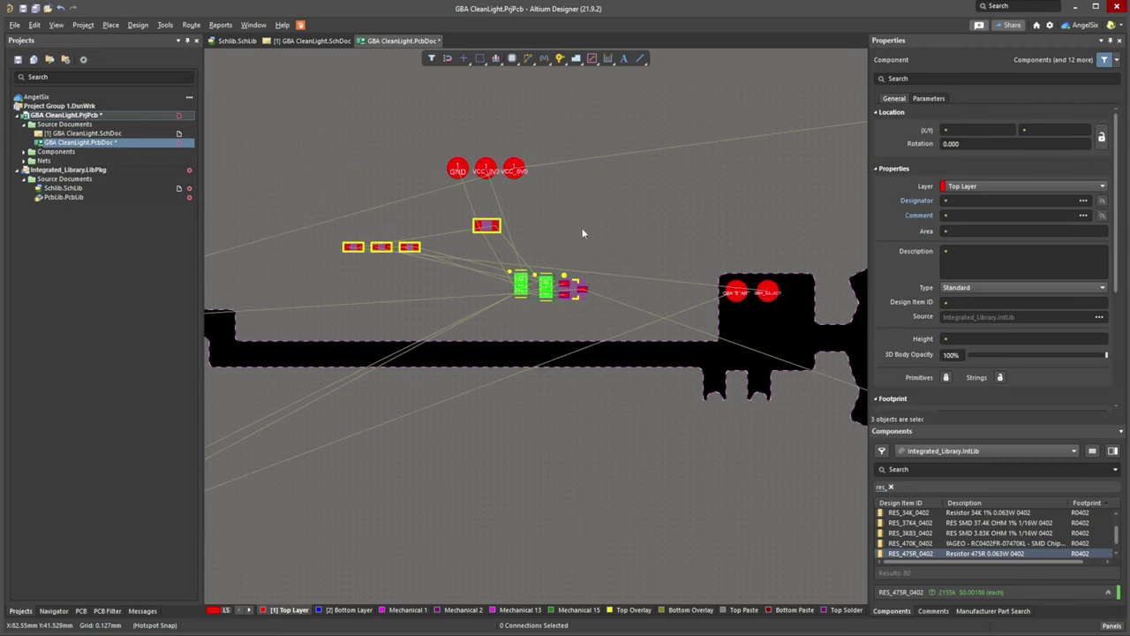
click(591, 211)
ctrl+scroll(591, 211, down, 1)
ctrl+scroll(658, 258, up, 3)
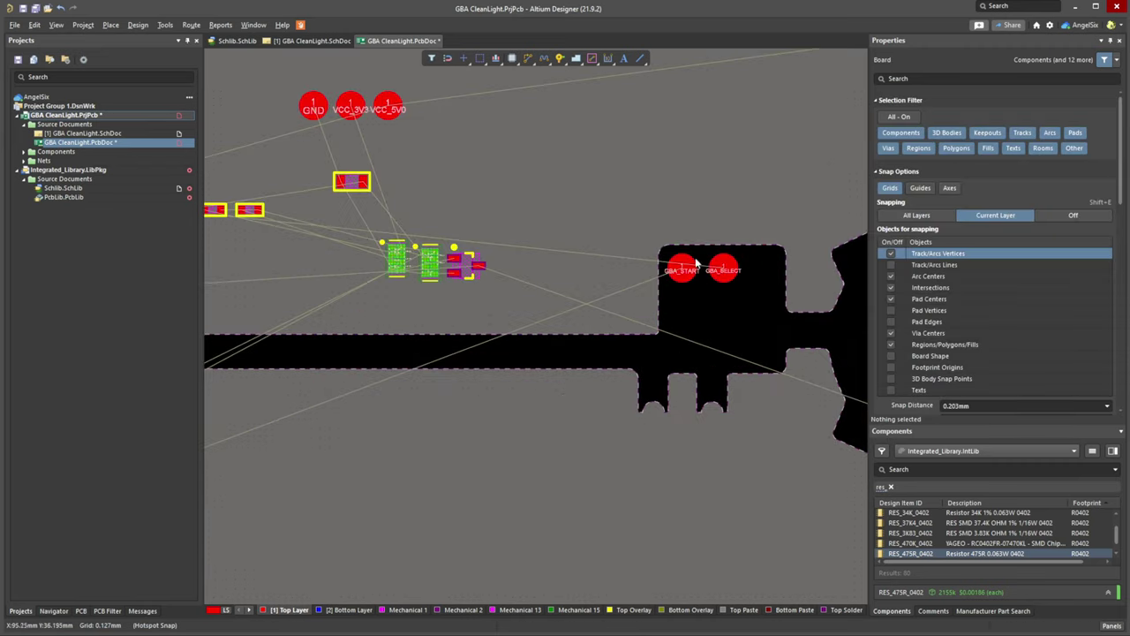
Move the resistor and capacitor pair from between the lower two-button strip's large holes to just outside the square board section.
ctrl+scroll(667, 279, down, 3)
right_drag(503, 315, 673, 270)
ctrl+scroll(551, 252, down, 2)
ctrl+scroll(368, 160, down, 3)
ctrl+scroll(377, 353, up, 2)
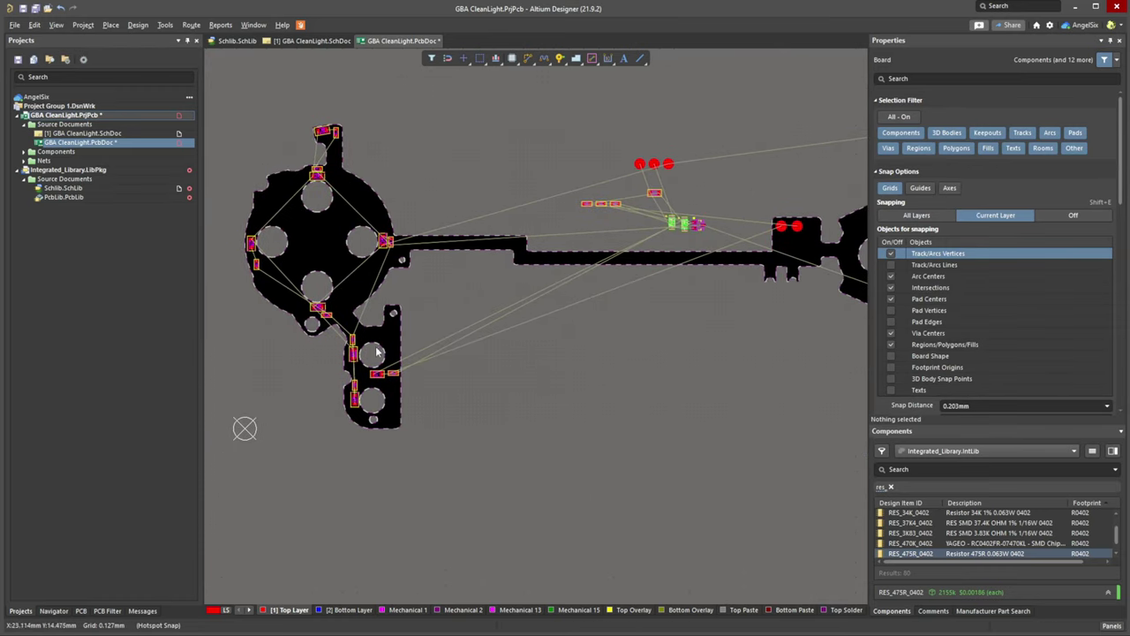
click(412, 382)
drag(385, 373, 476, 334)
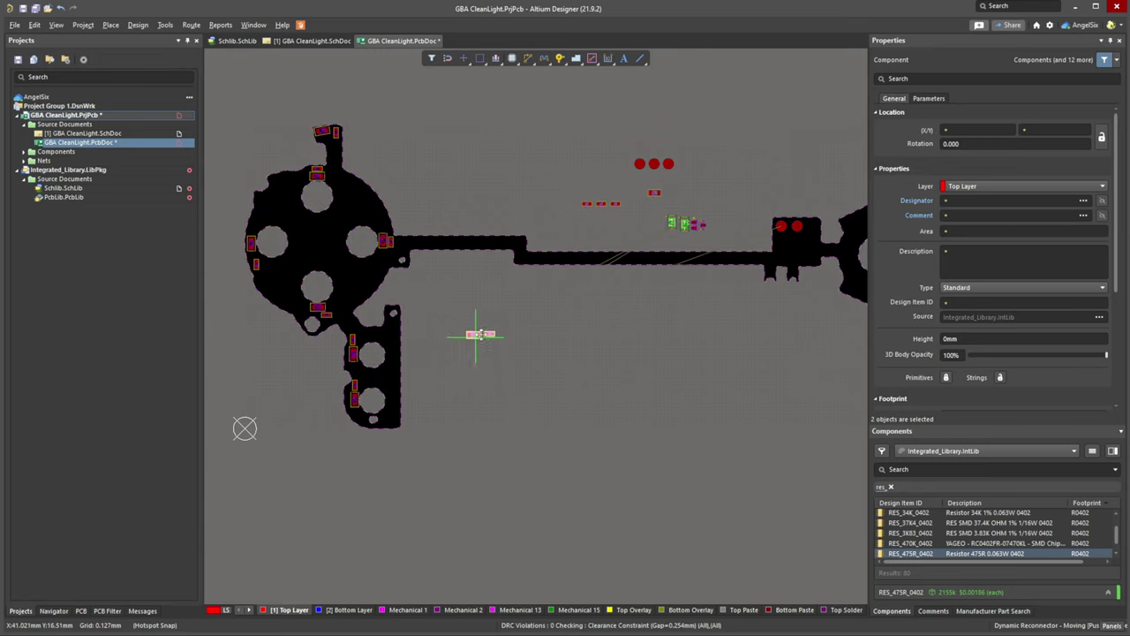
drag(747, 236, 748, 236)
ctrl+scroll(747, 246, up, 3)
right_drag(745, 247, 620, 208)
ctrl+scroll(550, 301, down, 1)
click(565, 349)
right_drag(619, 252, 725, 217)
ctrl+scroll(725, 217, down, 2)
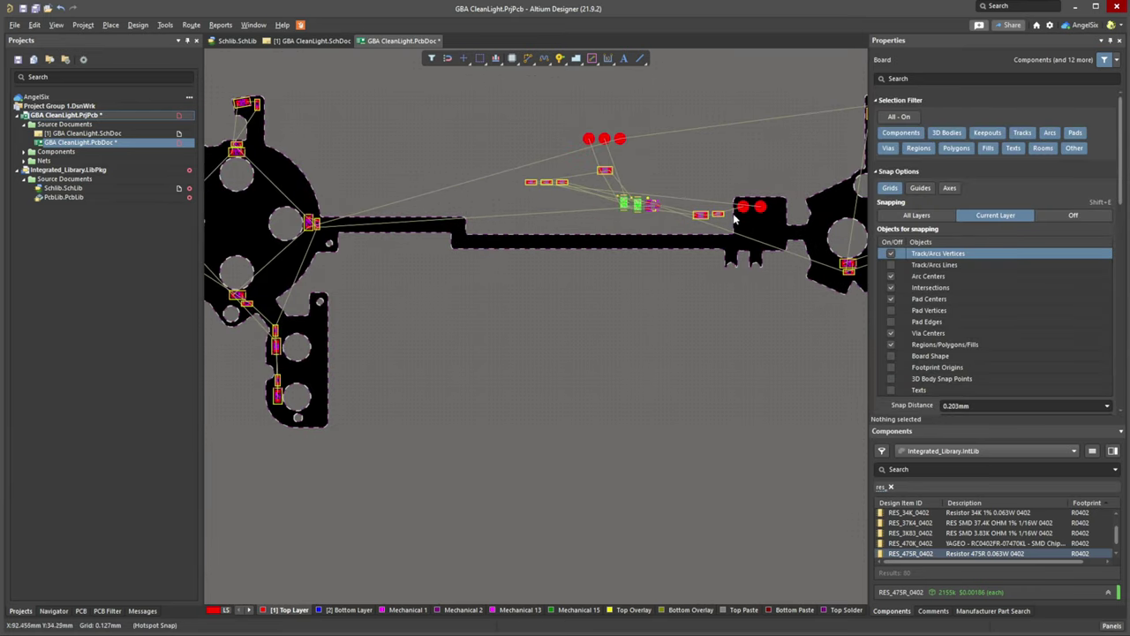
Move the GBA_START pad back onto the round board section, just below D4 and beside the small hole.
drag(744, 208, 347, 277)
ctrl+scroll(325, 245, up, 3)
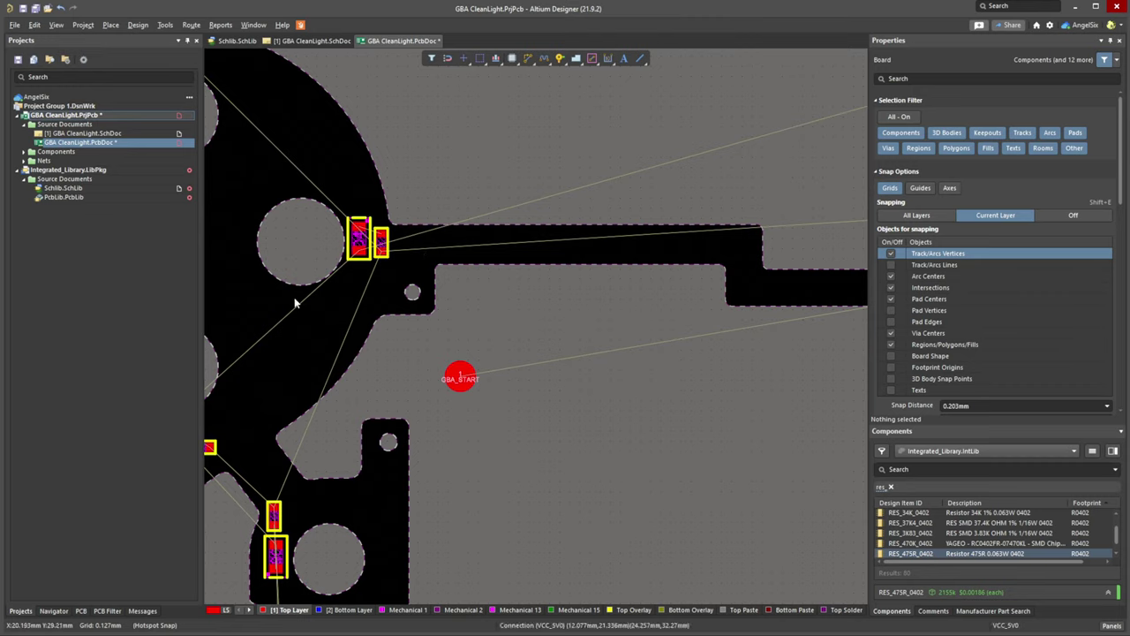
drag(456, 362, 355, 296)
ctrl+scroll(355, 295, down, 3)
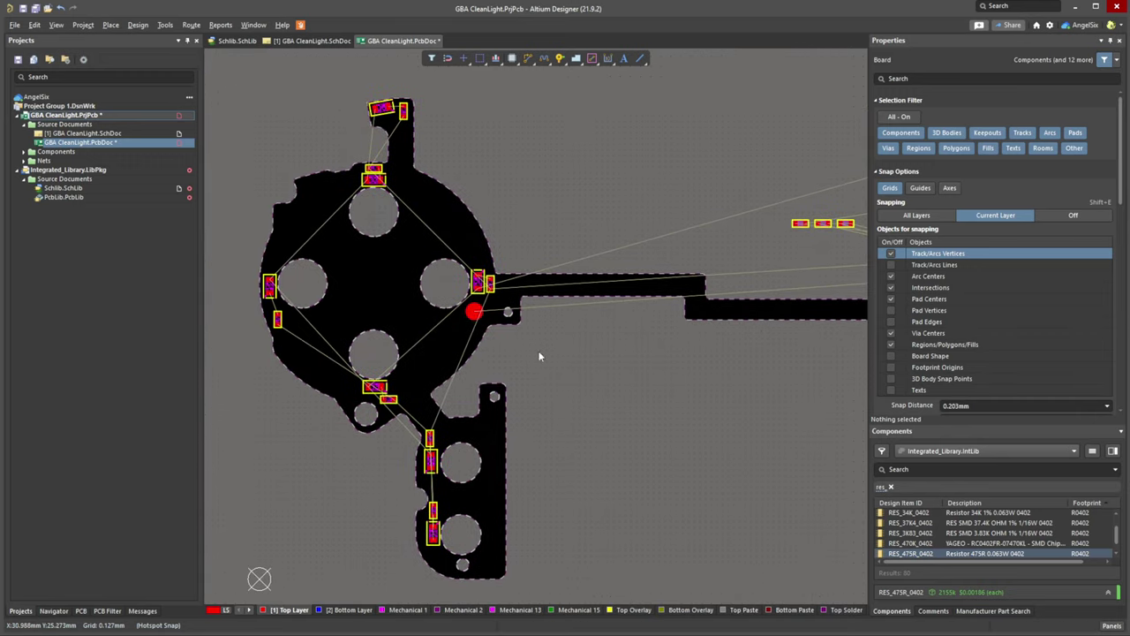
ctrl+scroll(477, 313, up, 1)
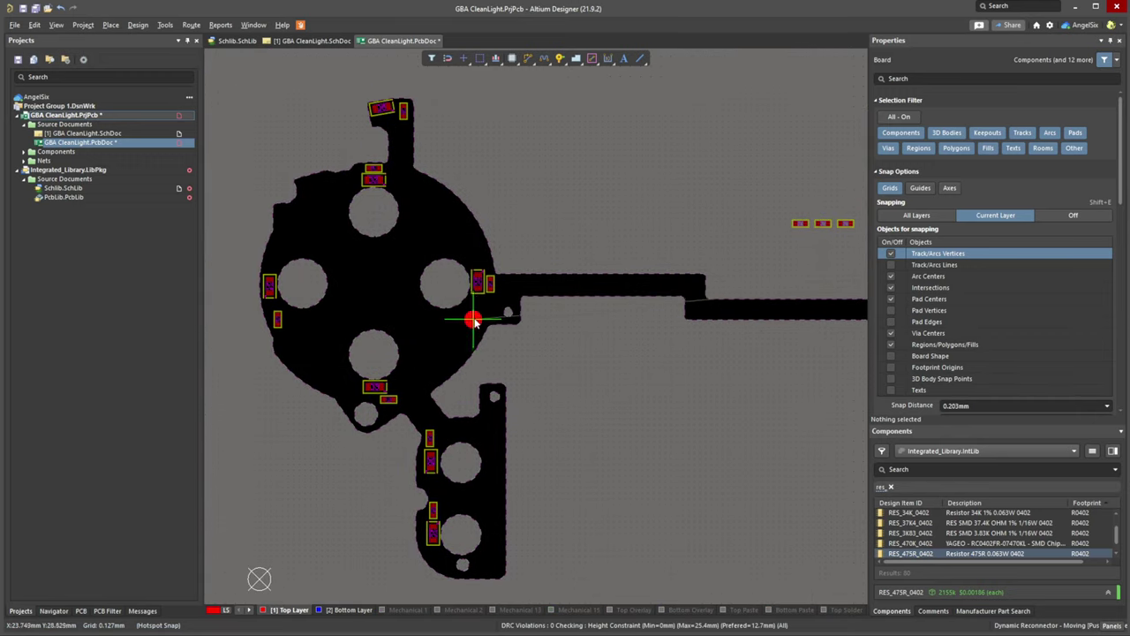
ctrl+scroll(503, 323, up, 2)
ctrl+scroll(503, 322, up, 2)
ctrl+scroll(491, 319, down, 2)
drag(452, 315, 447, 318)
ctrl+scroll(459, 353, down, 3)
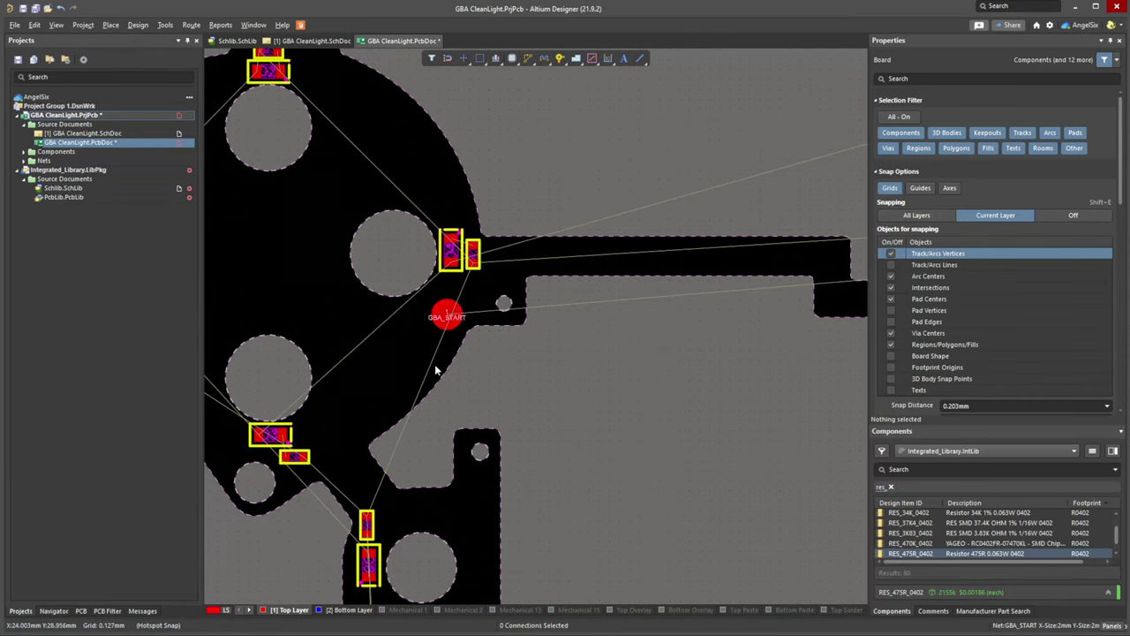
Place the GBA_SELECT pad on the lower two-button strip, just below the small hole at its upper end.
right_drag(432, 244, 341, 159)
right_drag(470, 280, 394, 286)
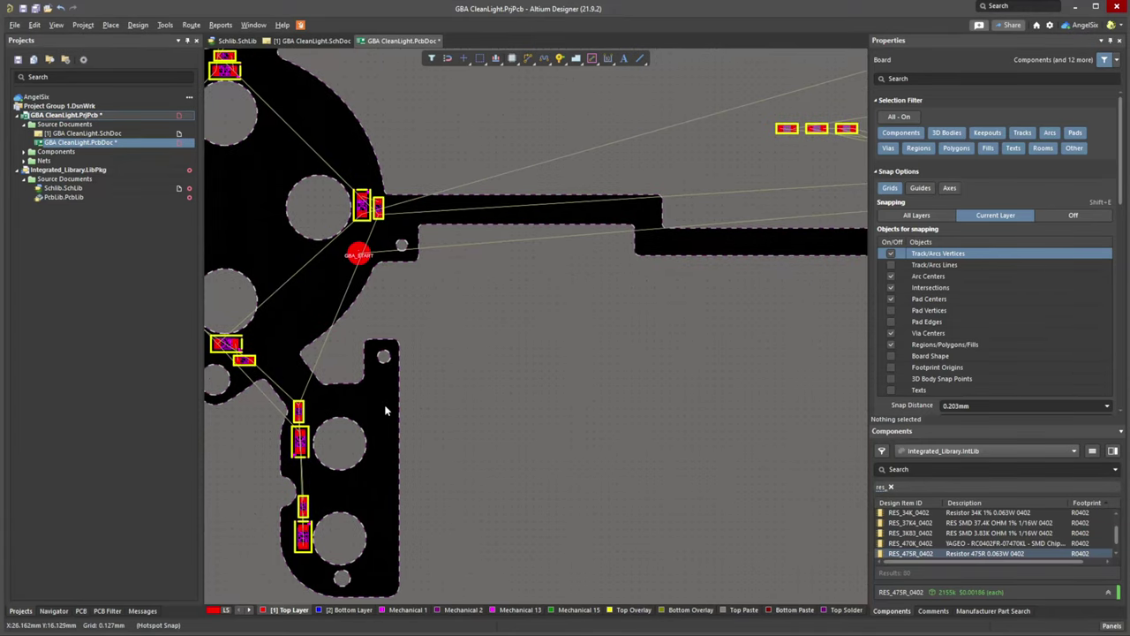
ctrl+scroll(385, 410, down, 2)
drag(852, 269, 391, 379)
ctrl+scroll(386, 384, up, 5)
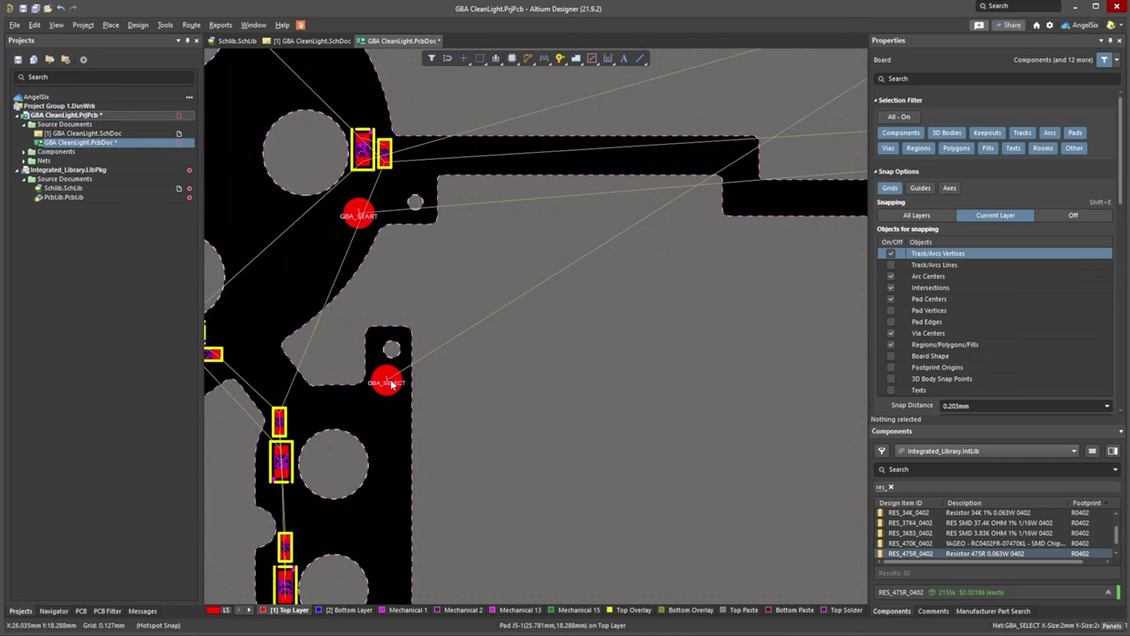
right_drag(506, 329, 524, 388)
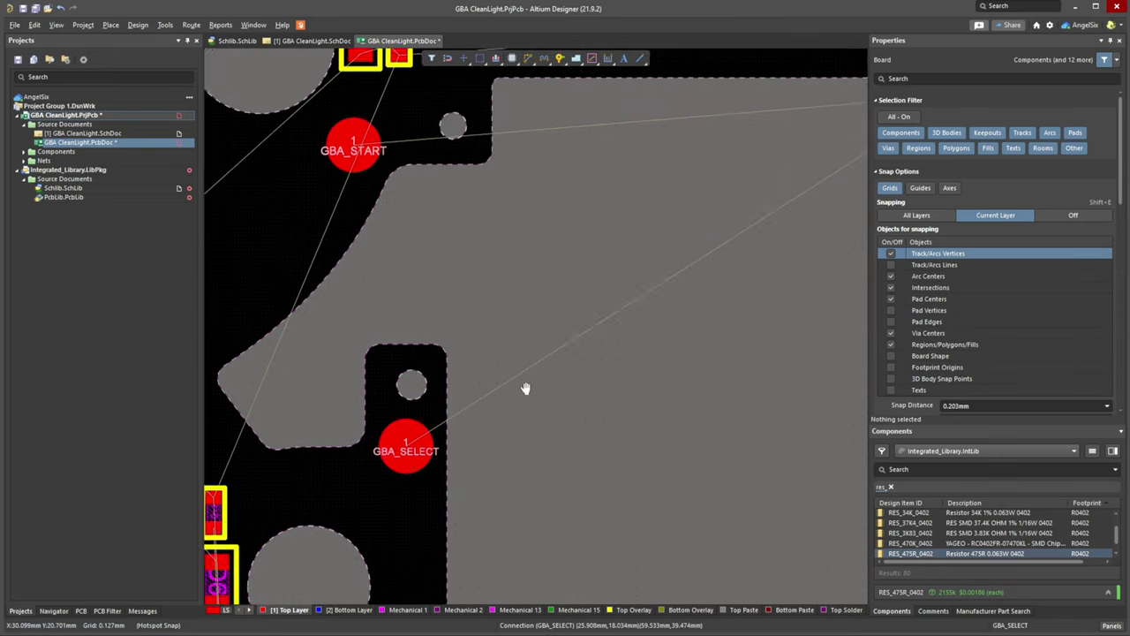
Reposition the GBA_START pad farther below D4 on the round section, near the curved edge above the lower strip.
right_drag(469, 227, 590, 386)
drag(477, 302, 465, 333)
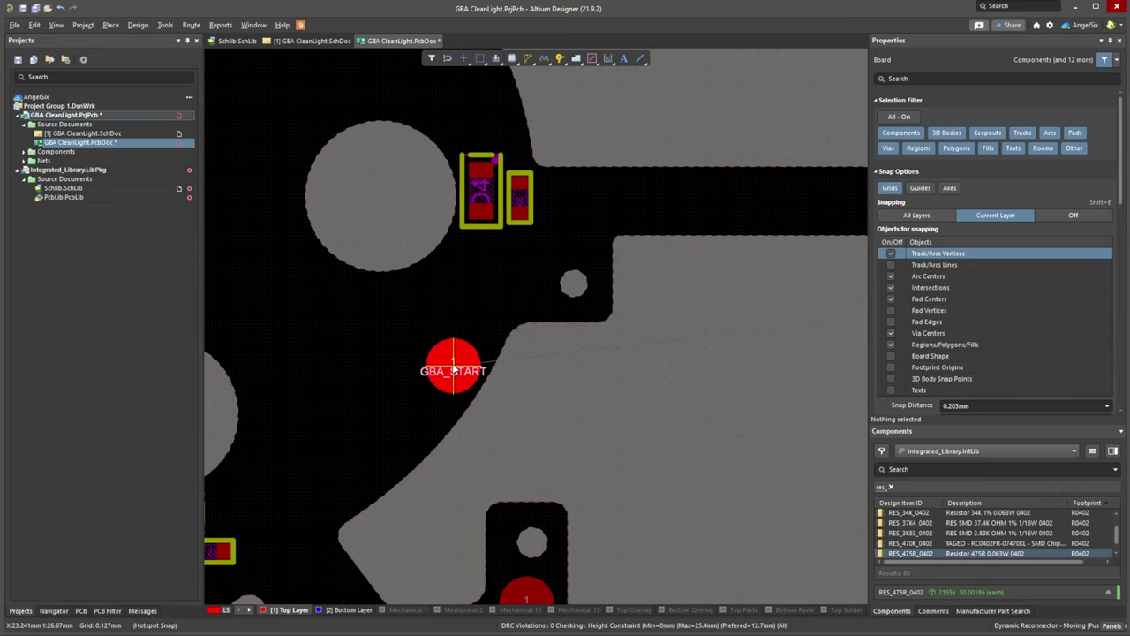
click(527, 287)
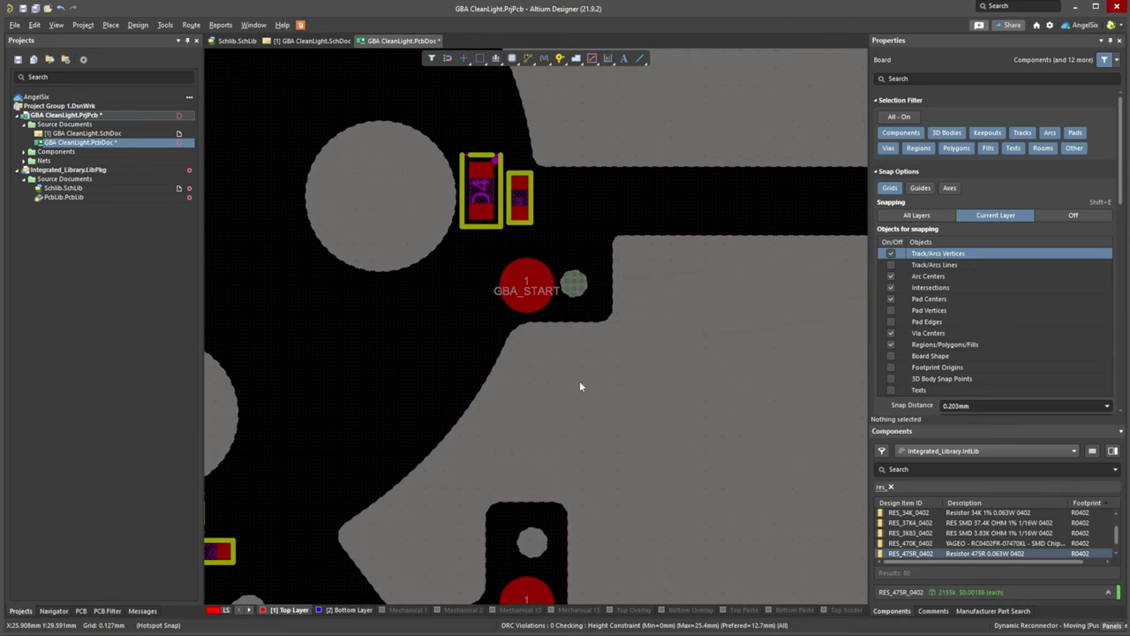
drag(538, 294, 413, 410)
ctrl+scroll(495, 382, down, 3)
ctrl+scroll(626, 335, down, 3)
right_drag(574, 403, 534, 370)
ctrl+scroll(531, 326, down, 3)
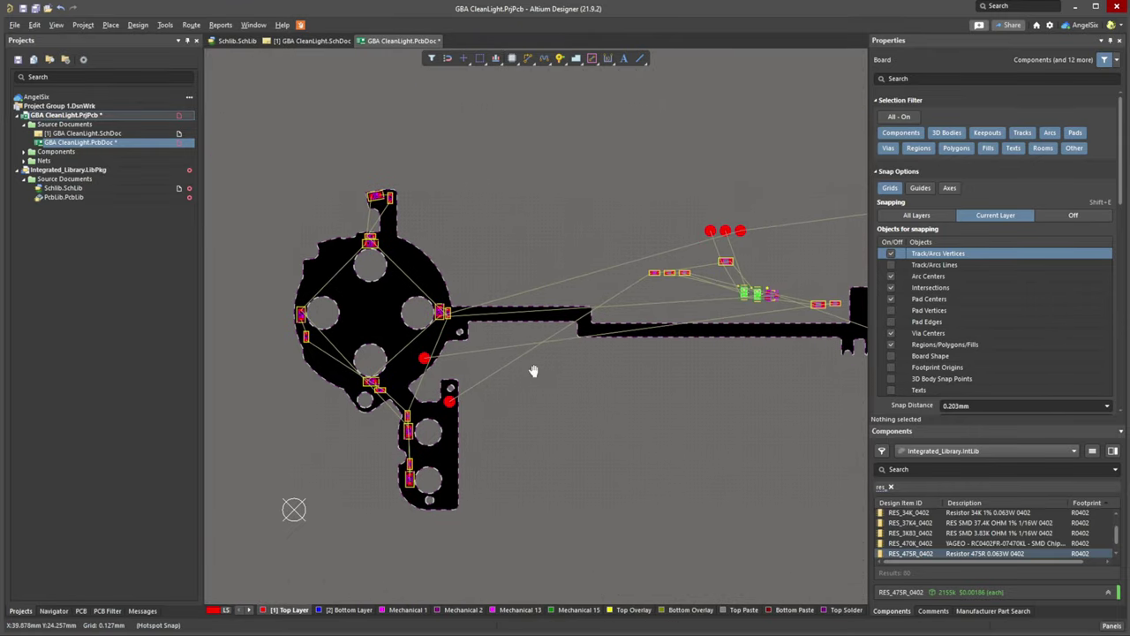
Select R3 and C1 in the schematic's Button Inputs section and move both parts beside the GBA_START pad on the PCB.
ctrl+scroll(617, 365, up, 3)
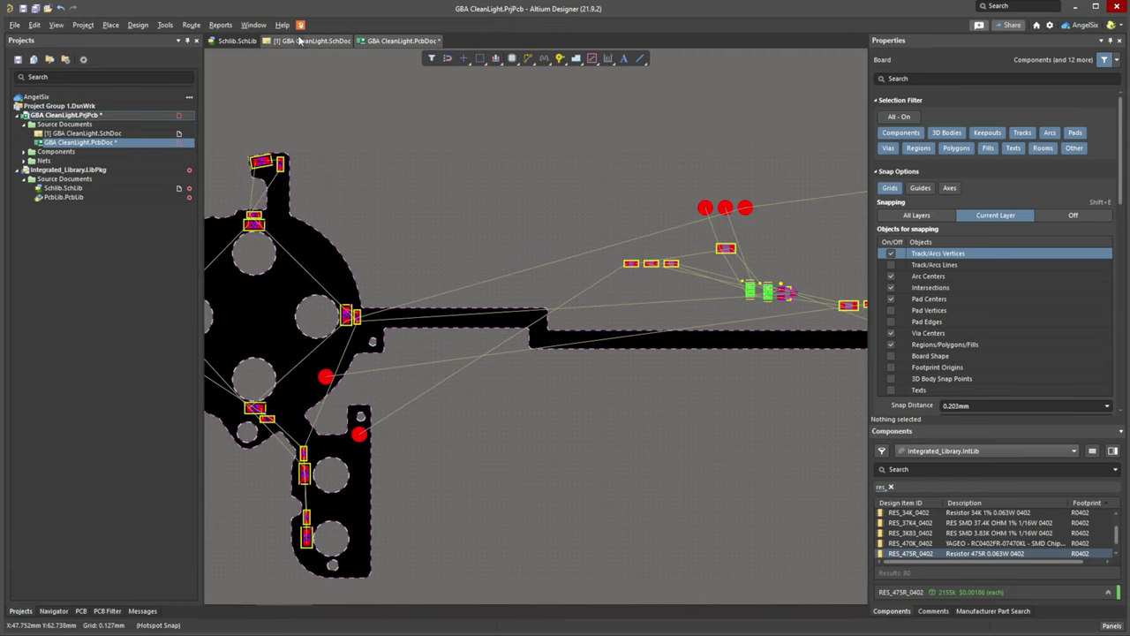
click(311, 40)
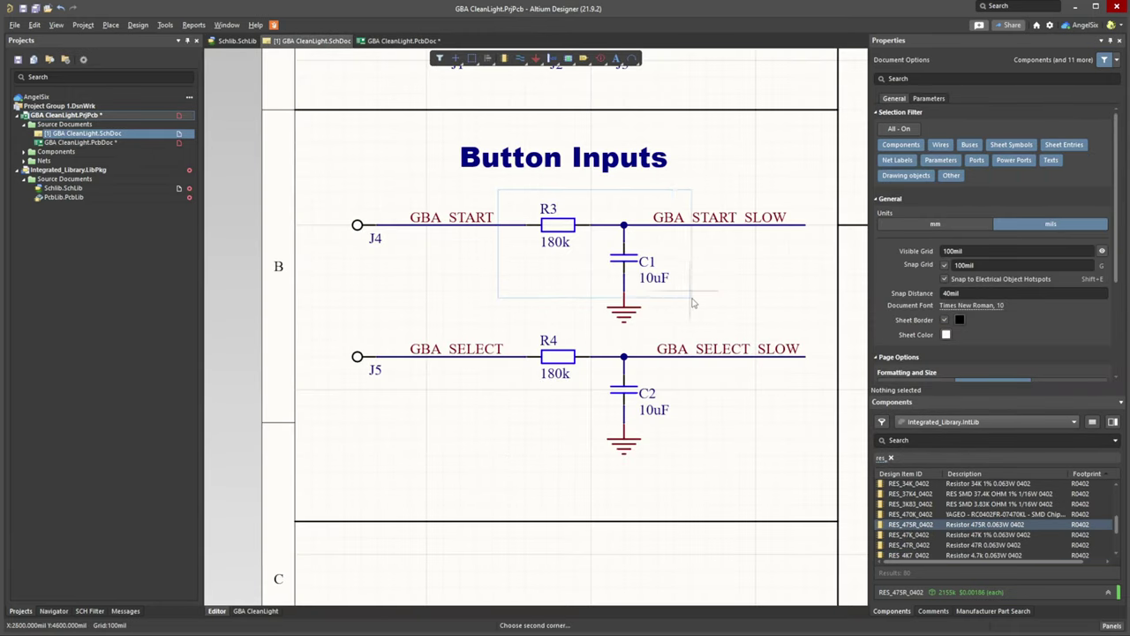
drag(692, 303, 694, 303)
click(402, 41)
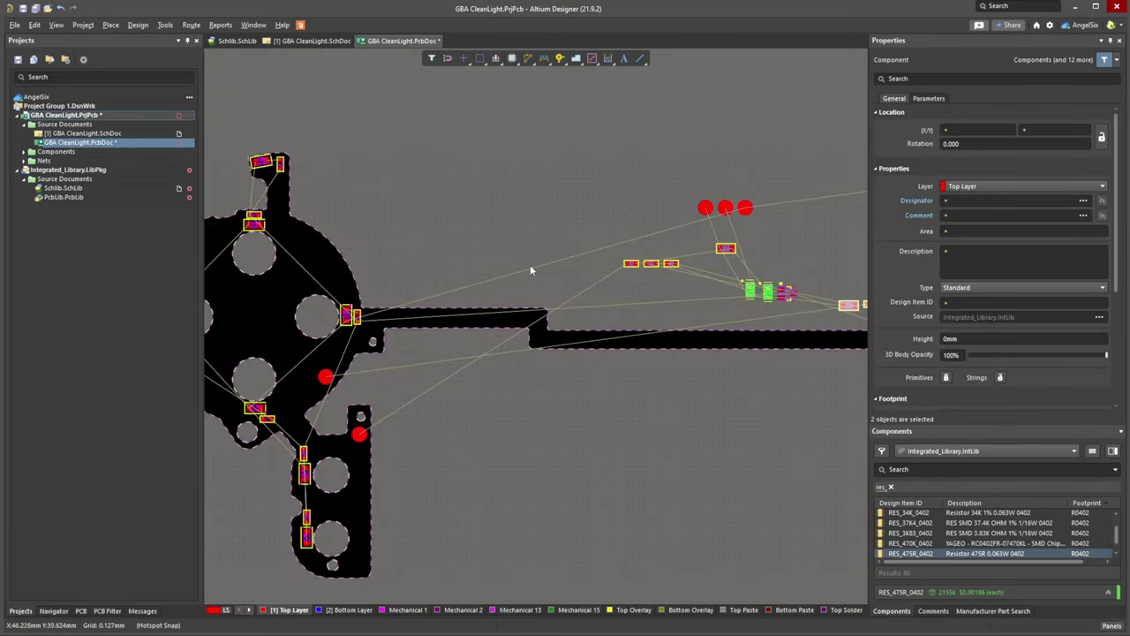
ctrl+scroll(802, 324, down, 1)
drag(830, 307, 445, 371)
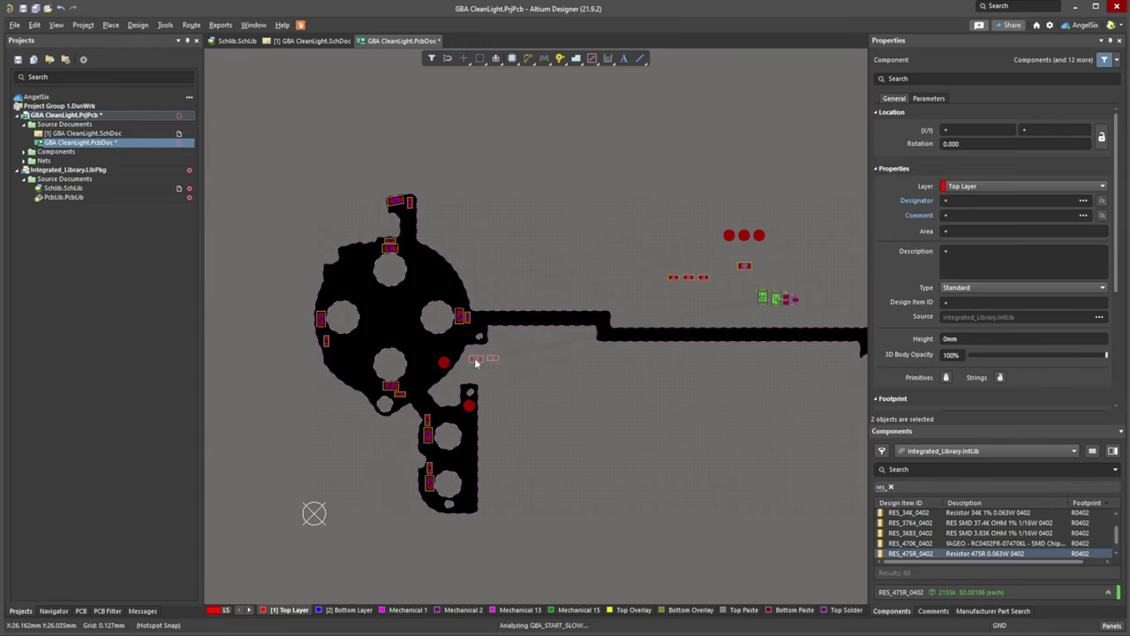
ctrl+scroll(475, 362, up, 3)
ctrl+scroll(384, 396, down, 5)
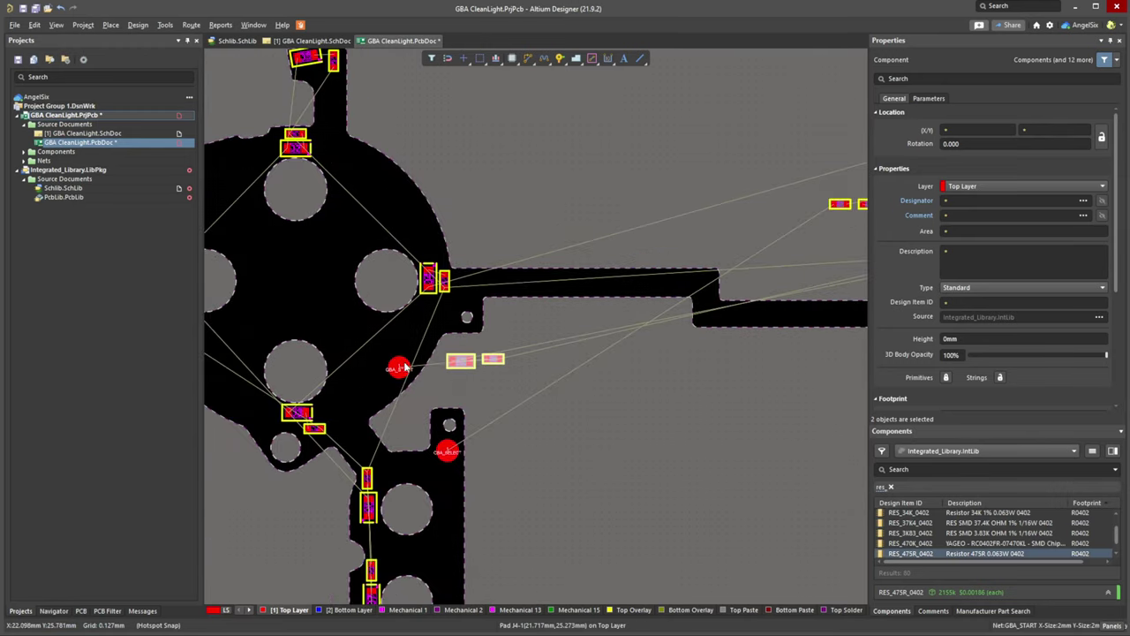
Move R3 and C1 back to just outside the square board section, beside the three multi-pin components.
drag(496, 352, 750, 297)
ctrl+scroll(762, 273, up, 3)
right_drag(749, 284, 603, 285)
ctrl+scroll(579, 256, down, 2)
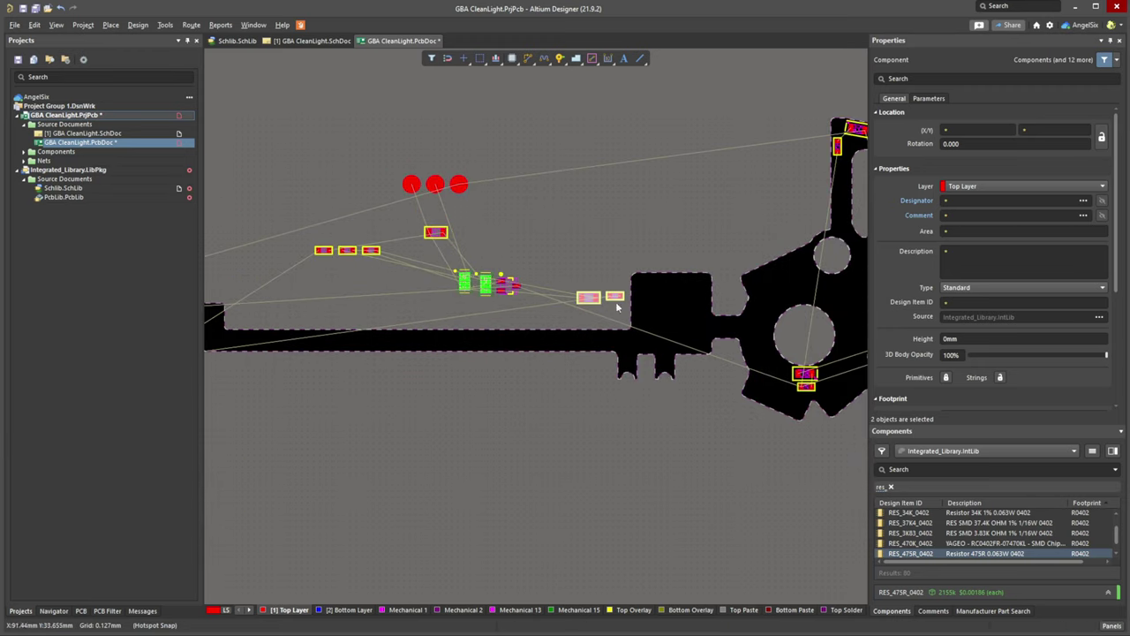
Place C1 near the upper-left corner of the square board section and R3 directly beneath it with left edges aligned.
click(561, 254)
ctrl+scroll(648, 301, up, 3)
right_drag(648, 301, 515, 326)
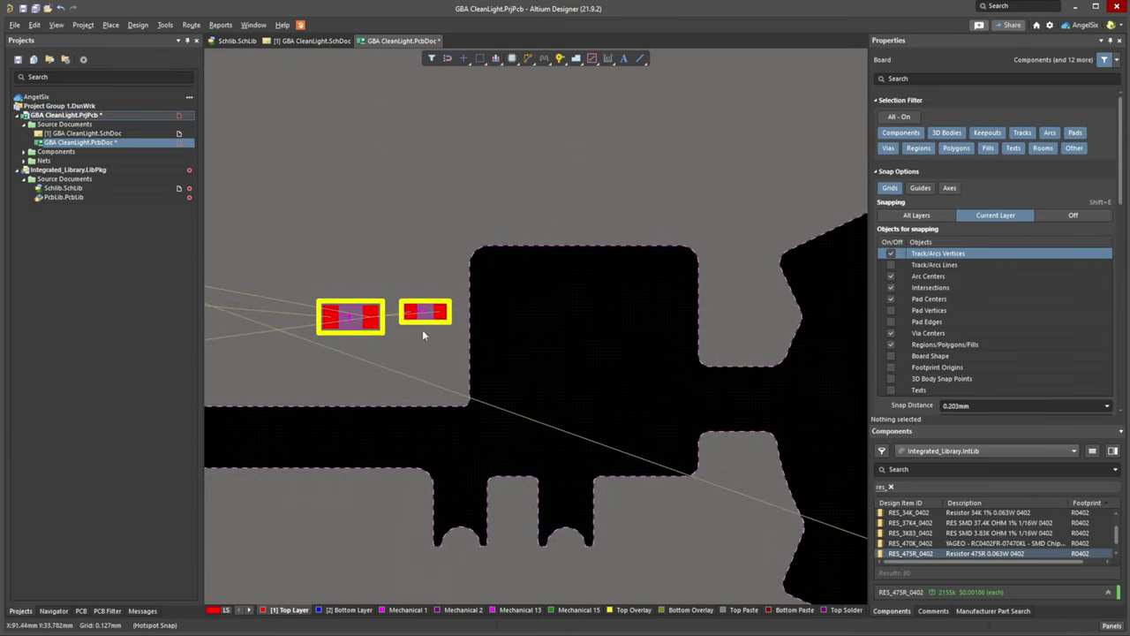
drag(352, 316, 522, 293)
ctrl+scroll(521, 293, up, 3)
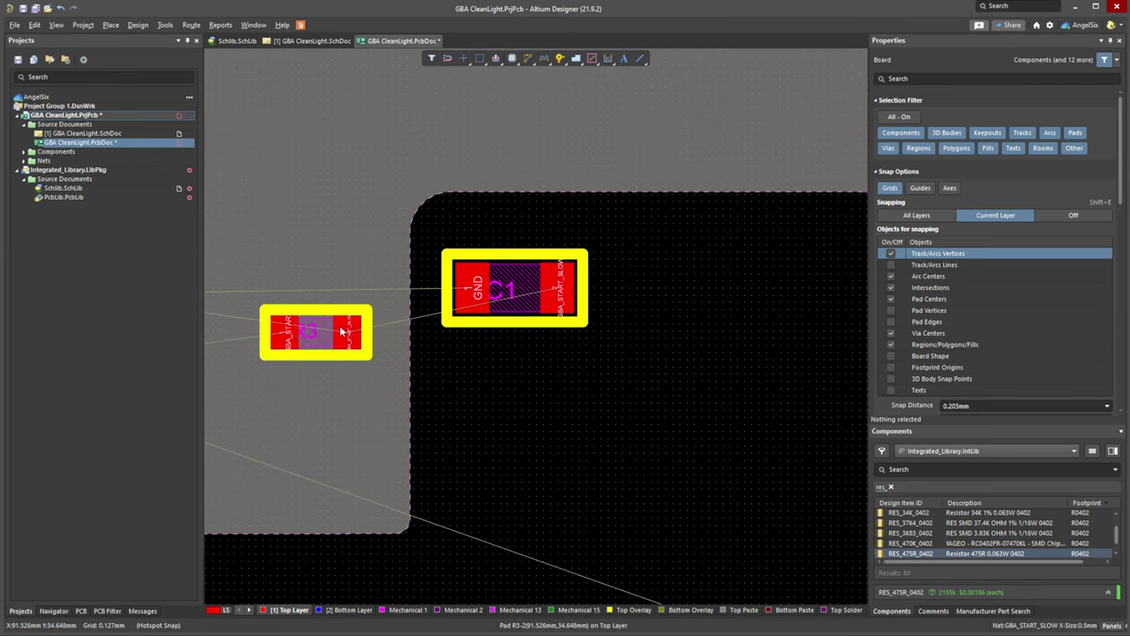
drag(344, 329, 551, 382)
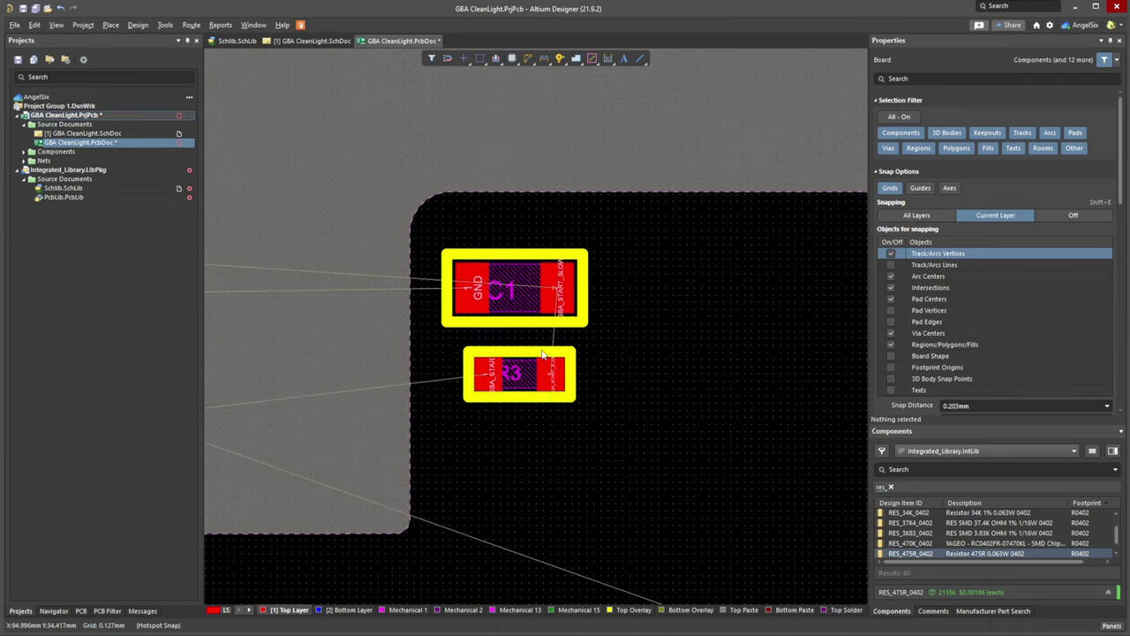
ctrl+scroll(468, 306, down, 1)
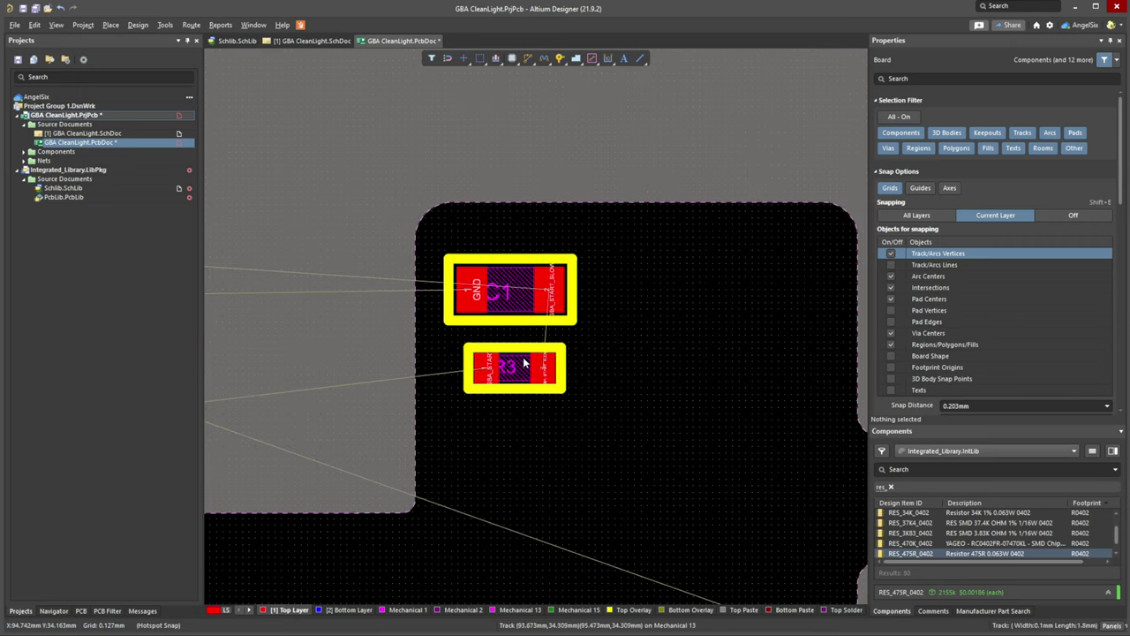
drag(649, 406, 647, 402)
mouse_move(542, 368)
mouse_down()
mouse_move(711, 419)
mouse_move(432, 424)
mouse_move(732, 479)
mouse_move(543, 399)
mouse_move(545, 356)
mouse_move(523, 361)
mouse_up()
ctrl+scroll(310, 309, down, 1)
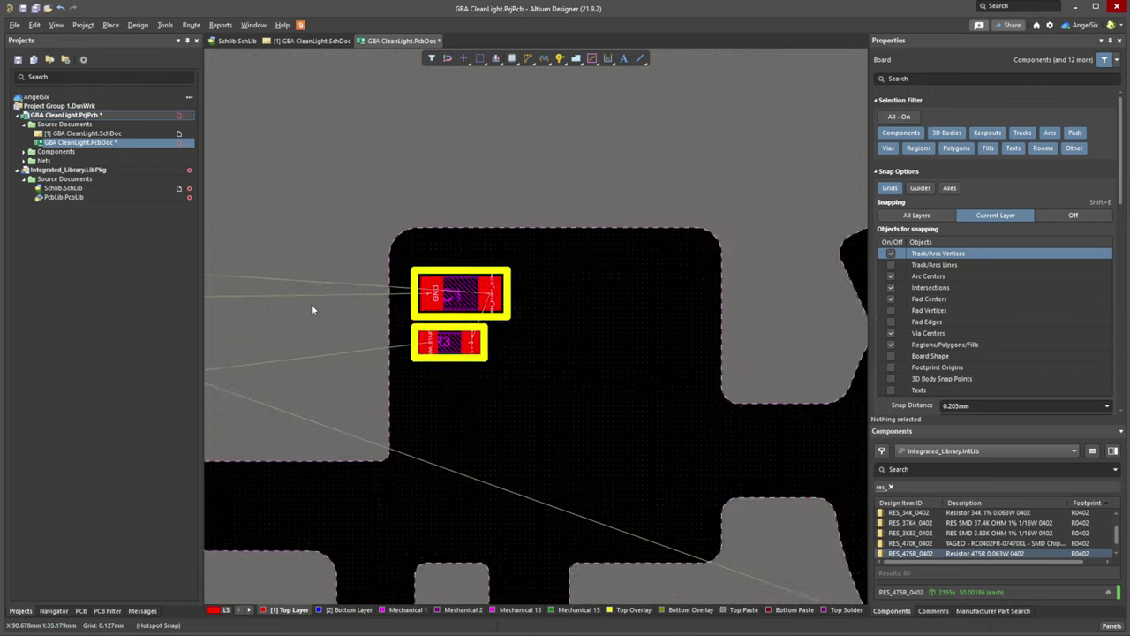
Select R4 and C2 in the schematic's Button Inputs section and move both parts below the square board section on the PCB.
right_drag(311, 309, 616, 332)
click(274, 40)
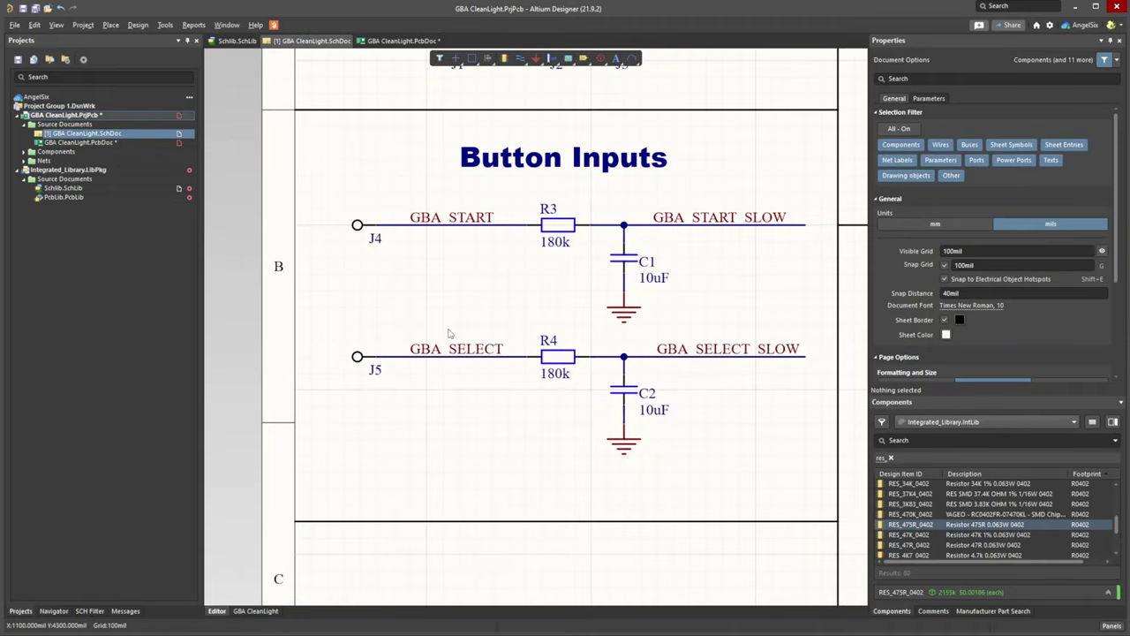
drag(726, 442, 726, 441)
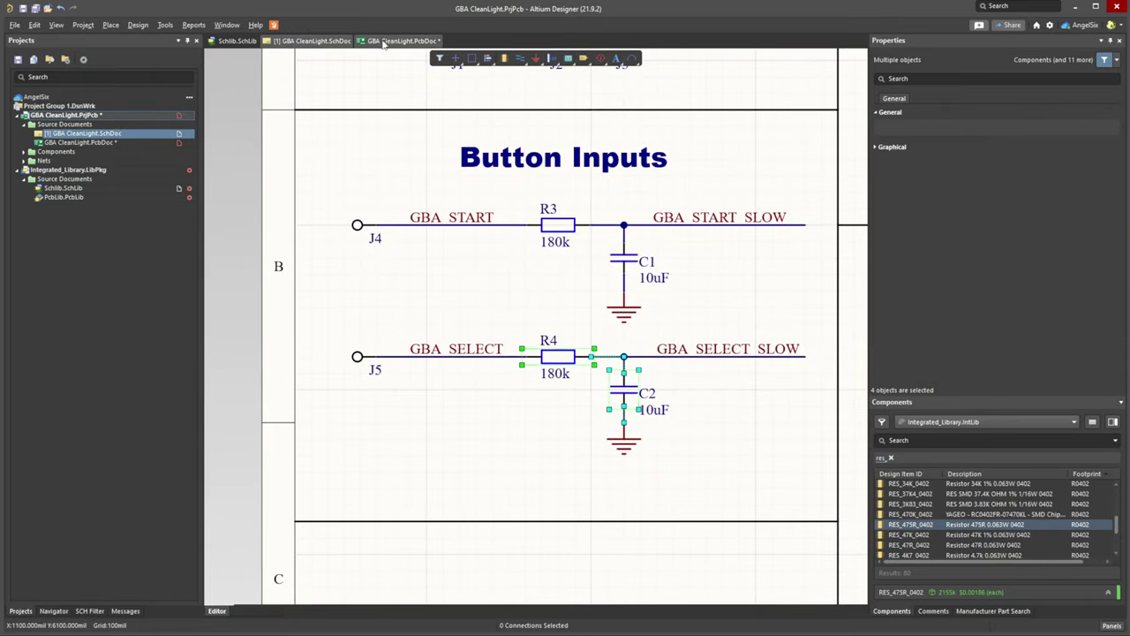
click(383, 44)
ctrl+scroll(537, 311, down, 5)
drag(425, 274, 554, 400)
click(479, 472)
right_drag(233, 506, 481, 453)
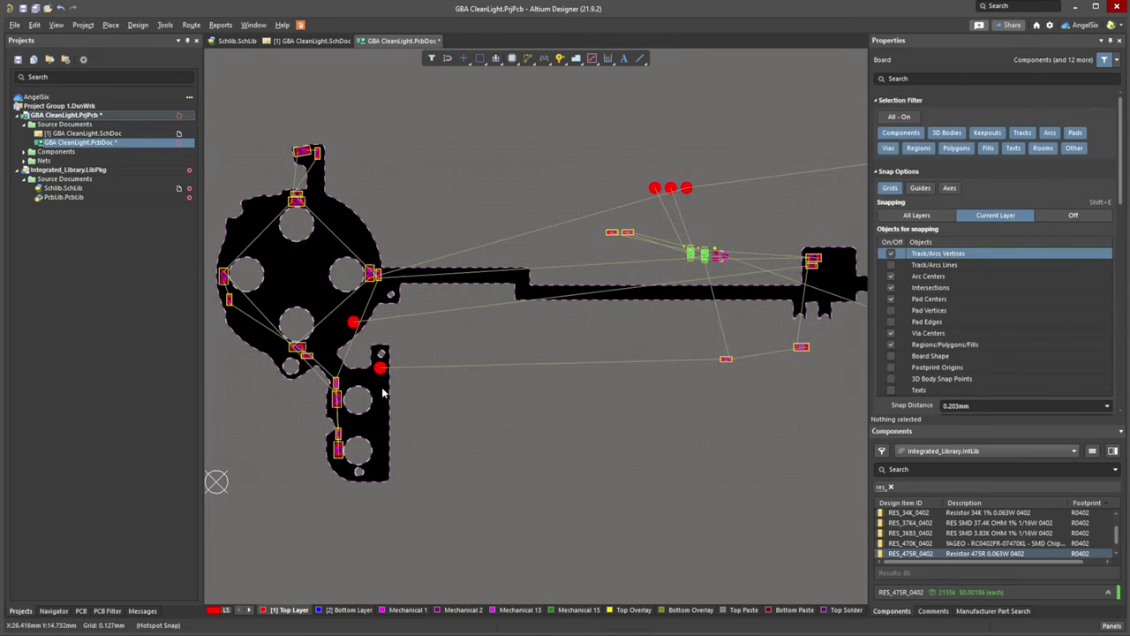
Place C2 on the square board section below R3, with R4 beneath C2.
ctrl+scroll(382, 393, up, 6)
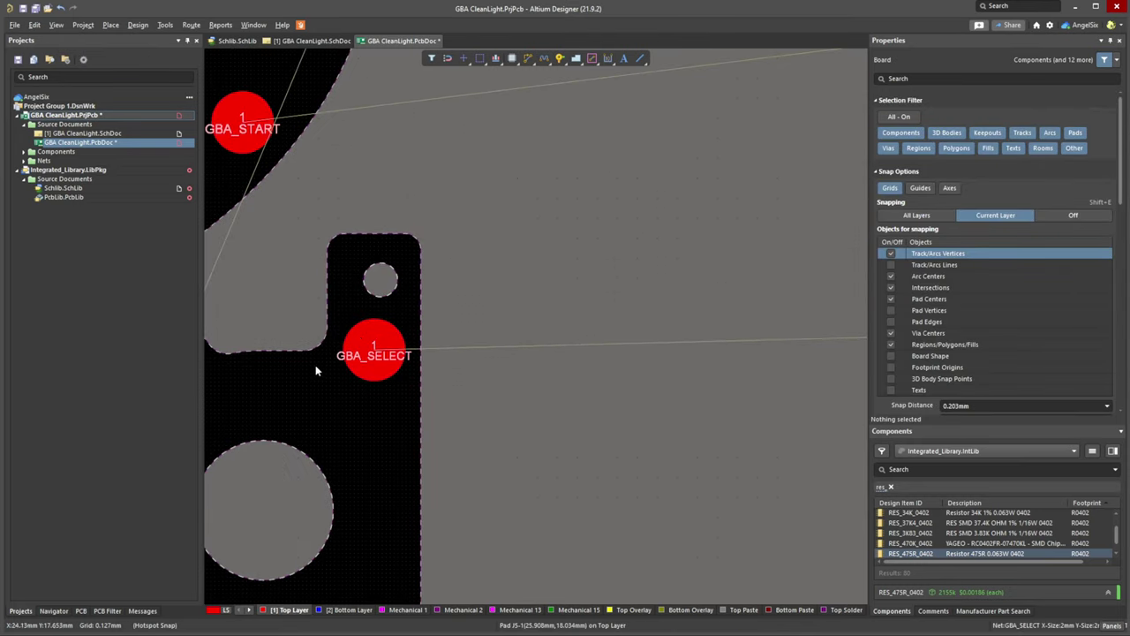
ctrl+scroll(386, 332, down, 8)
right_drag(627, 324, 536, 339)
ctrl+scroll(536, 337, up, 5)
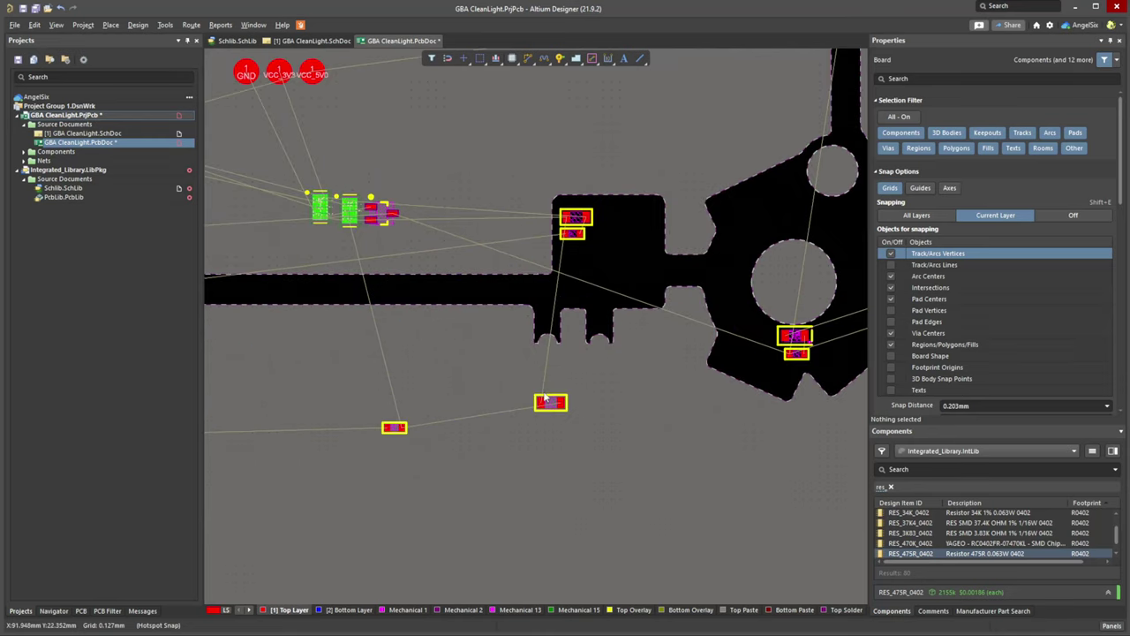
drag(545, 406, 576, 270)
drag(396, 429, 572, 289)
ctrl+scroll(588, 233, up, 3)
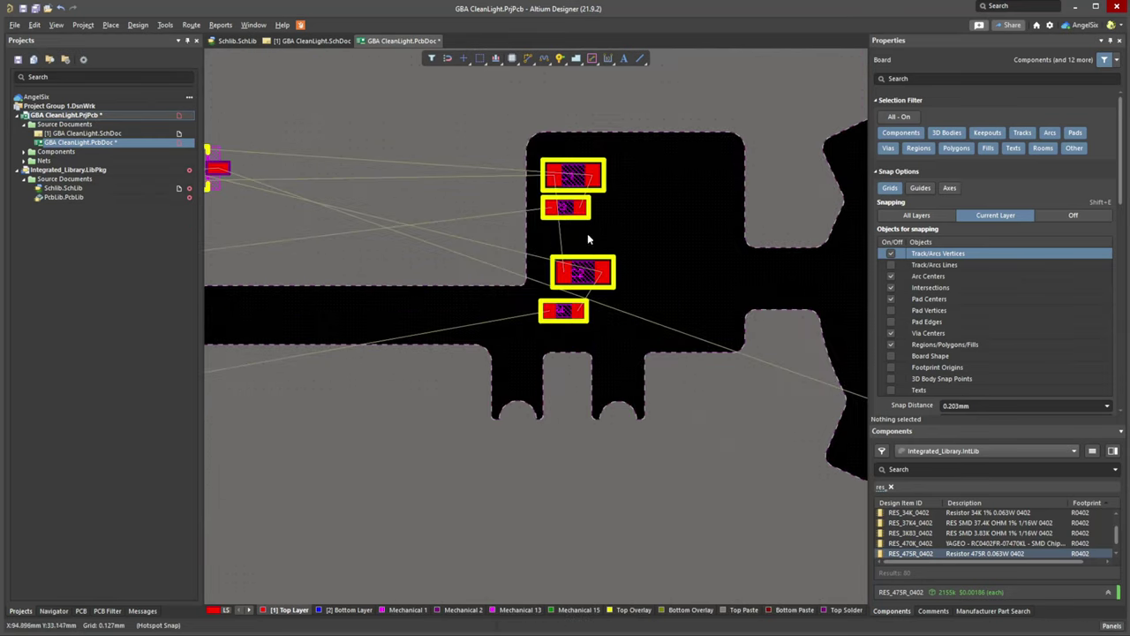
Examine the placement of C1, R3, C2 and R4 and the free space around them on the square board section.
ctrl+scroll(426, 249, down, 2)
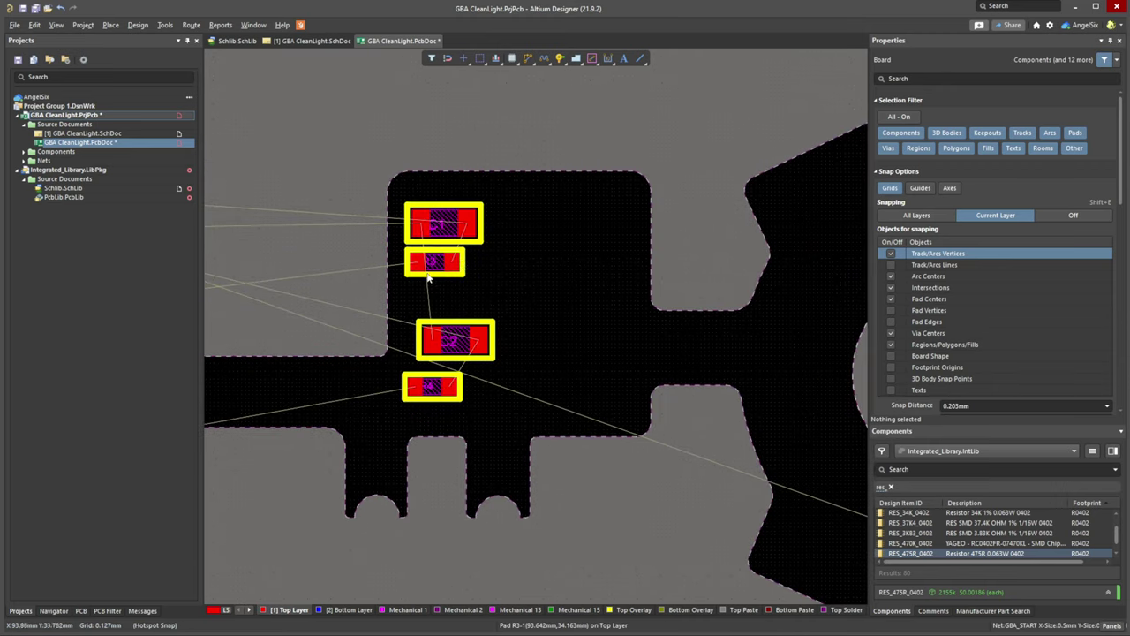
ctrl+scroll(447, 399, up, 1)
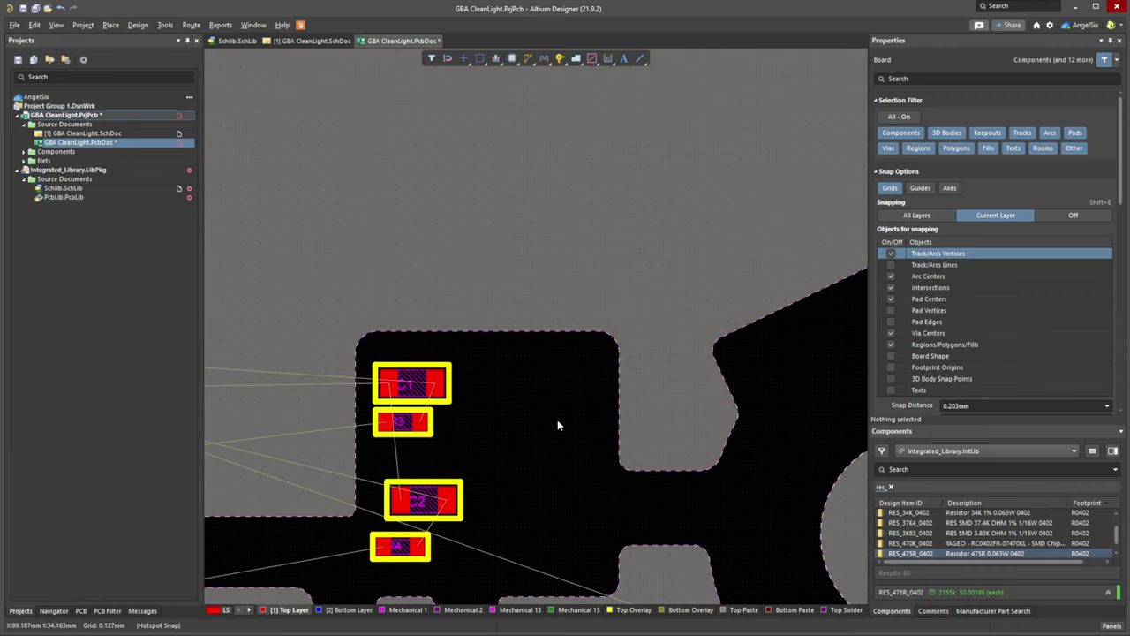
ctrl+scroll(460, 466, down, 2)
ctrl+scroll(460, 468, up, 2)
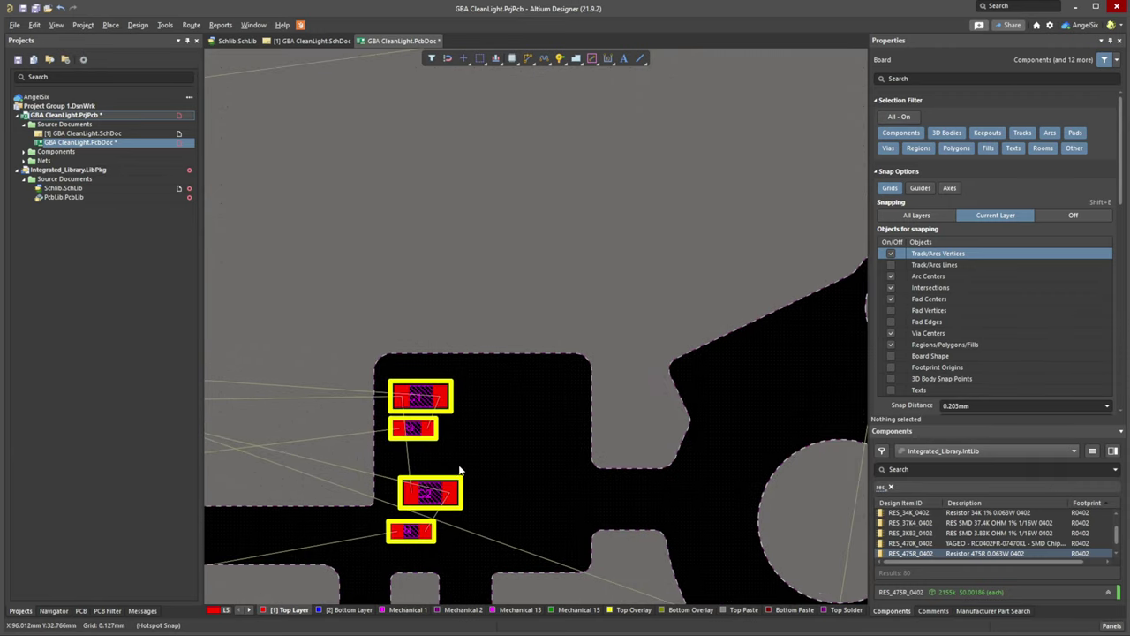
right_drag(470, 463, 533, 298)
ctrl+scroll(485, 331, up, 2)
ctrl+scroll(482, 324, down, 3)
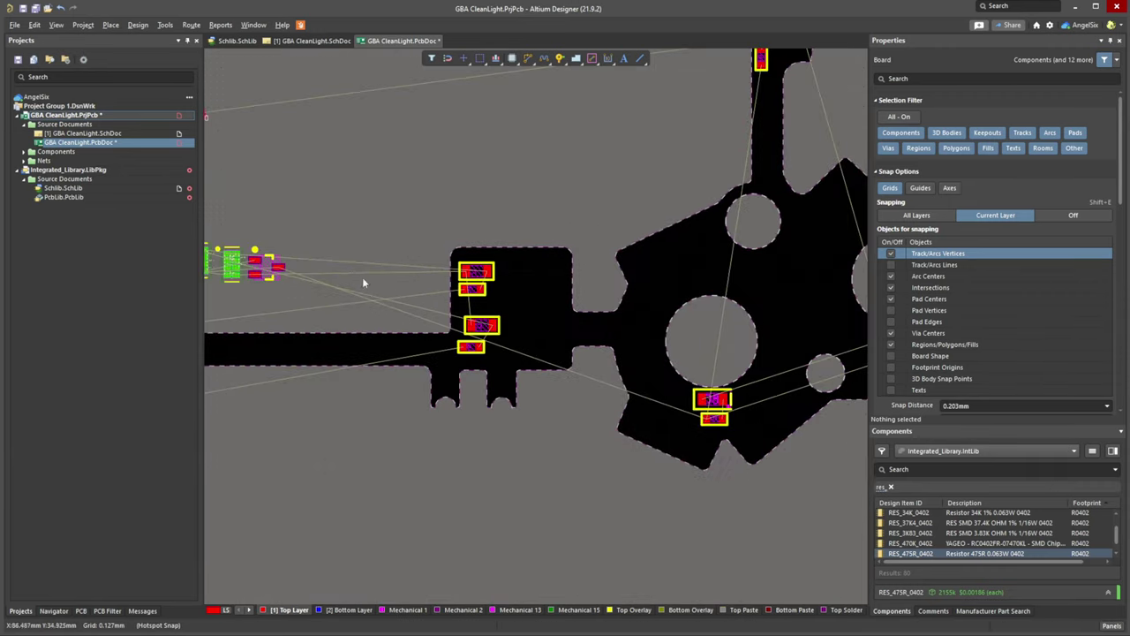
right_drag(337, 250, 283, 268)
ctrl+scroll(451, 306, up, 6)
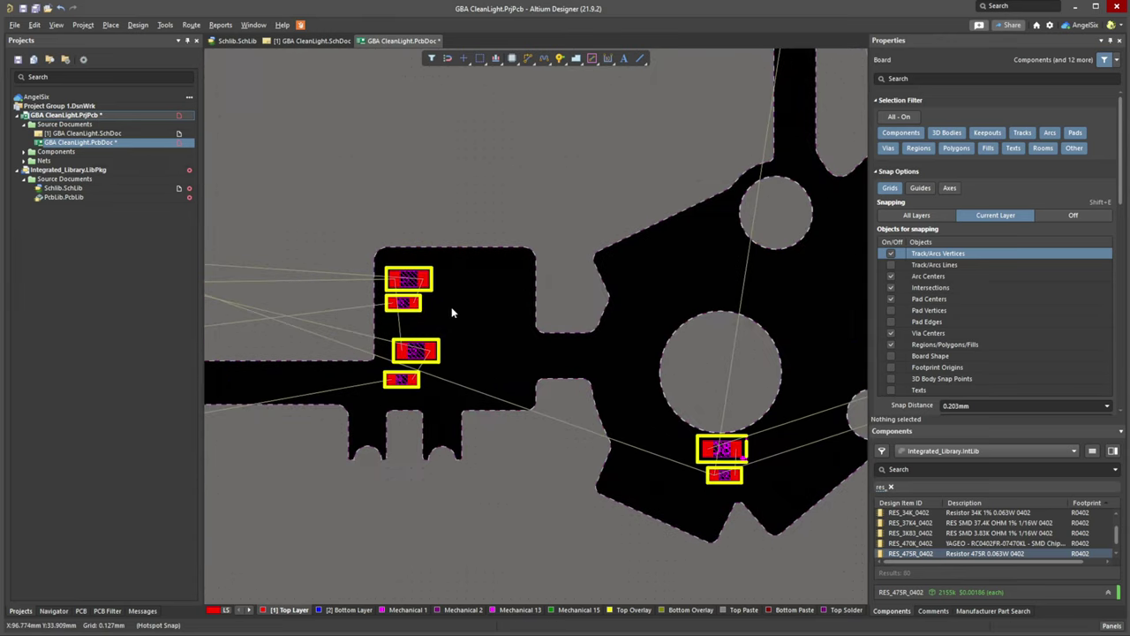
right_click(436, 339)
click(295, 343)
Move R4 closer beneath C2 so their left edges align.
ctrl+scroll(407, 376, up, 4)
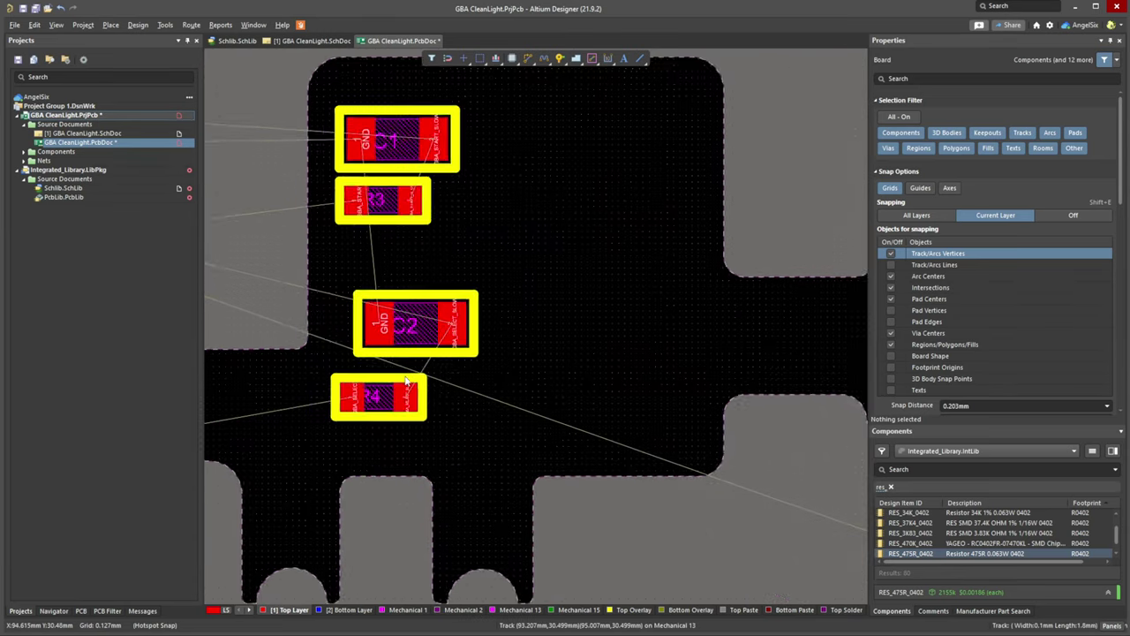
right_drag(409, 372, 467, 405)
drag(462, 431, 496, 424)
ctrl+scroll(434, 313, down, 4)
right_drag(380, 299, 396, 346)
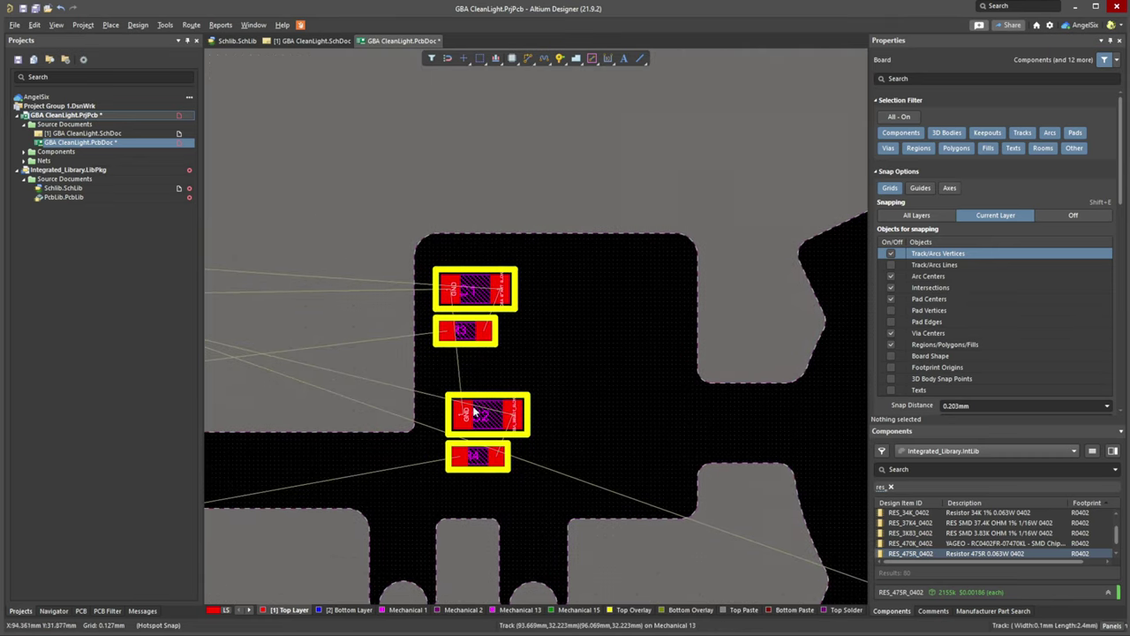
Rotate C1 and R3 by 90 degrees and place them side by side near the square section's upper edge.
drag(377, 253, 543, 346)
click(563, 354)
drag(456, 293, 530, 325)
key(space)
click(359, 323)
Rotate C2 and R4 by 90 degrees and line them up left of C1, with R4 outermost.
drag(433, 362, 567, 492)
key(space)
drag(468, 411, 482, 285)
click(316, 318)
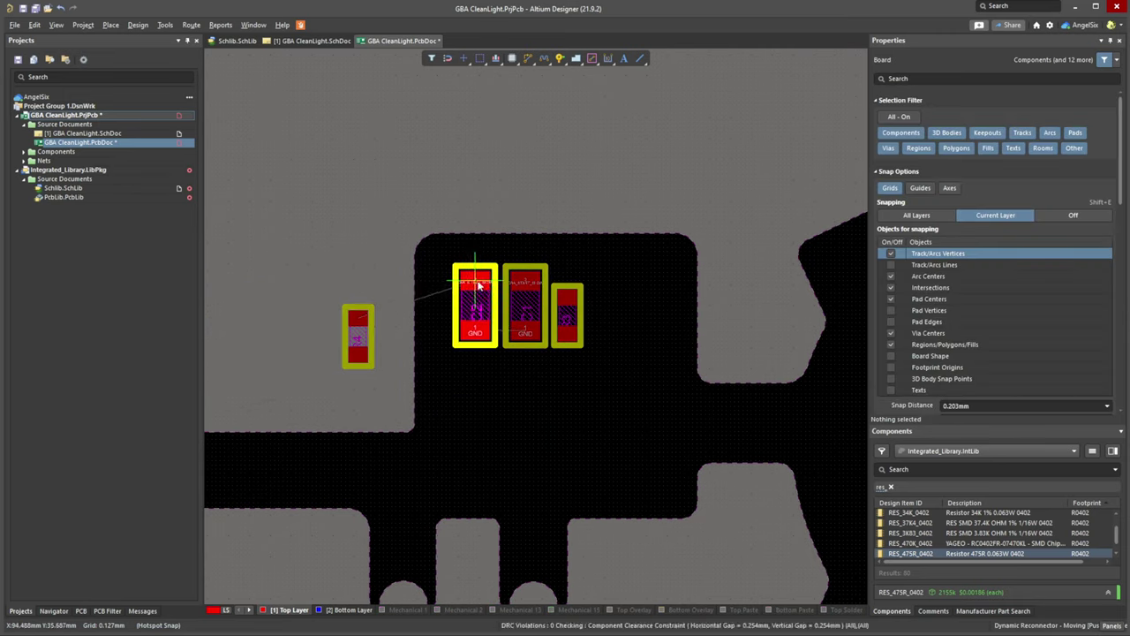
drag(359, 325, 438, 299)
drag(366, 264, 395, 294)
drag(467, 316, 467, 293)
click(339, 300)
Select R4, C2, C1 and R3 together and shift the row slightly right and down from the square section's rounded corner.
ctrl+scroll(361, 299, down, 2)
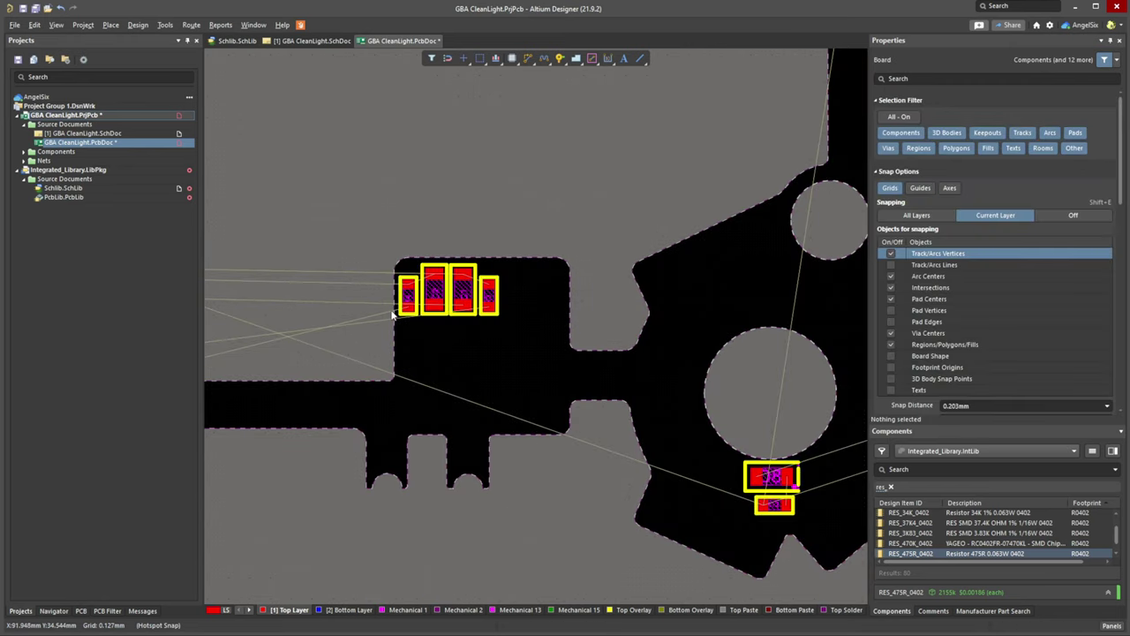
right_drag(395, 313, 438, 305)
ctrl+scroll(503, 263, up, 8)
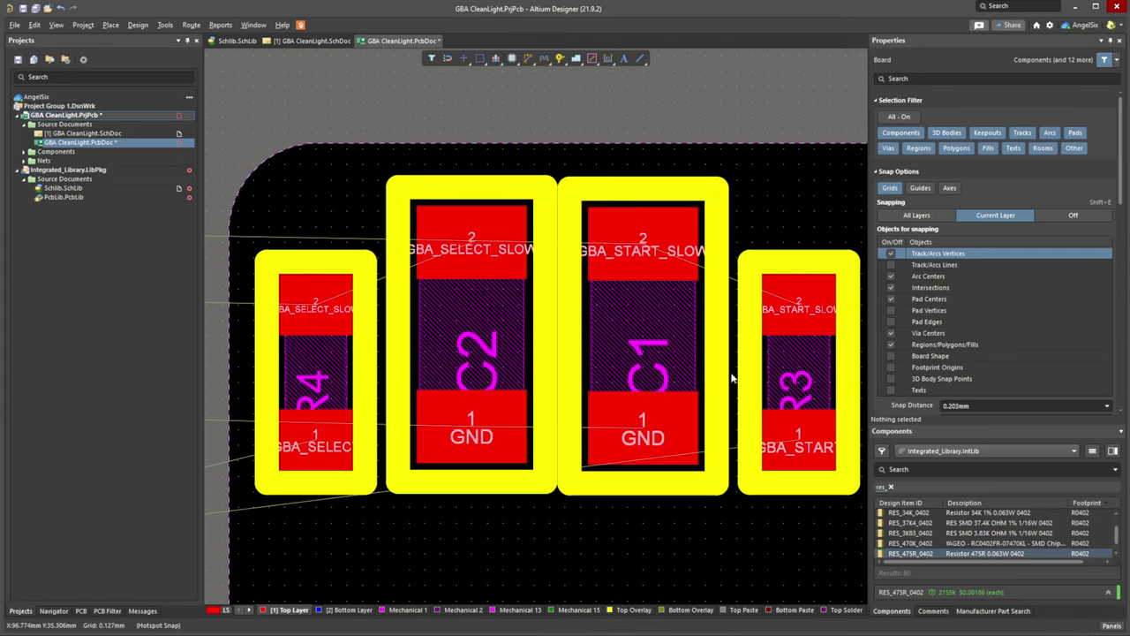
ctrl+scroll(533, 346, down, 3)
right_drag(530, 457, 436, 357)
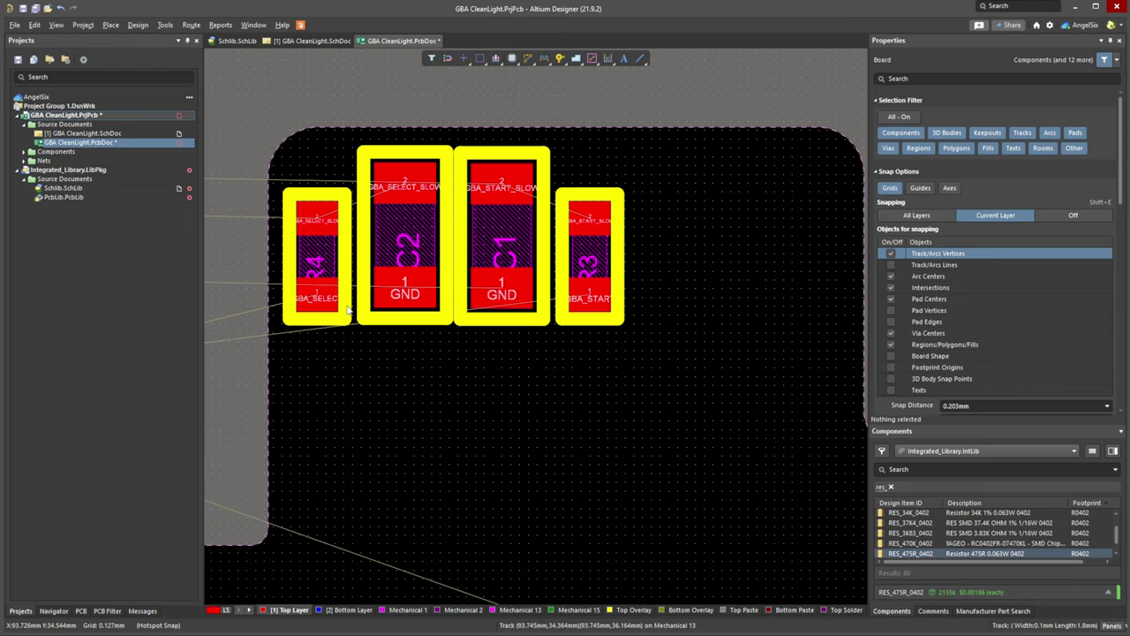
ctrl+scroll(325, 325, down, 1)
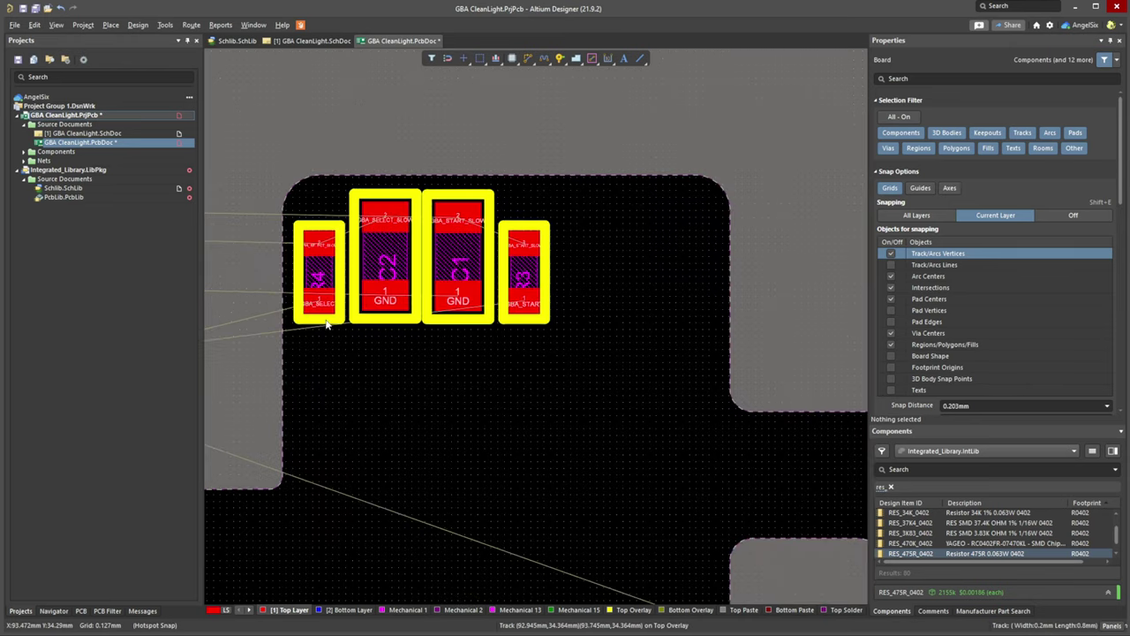
drag(263, 195, 585, 328)
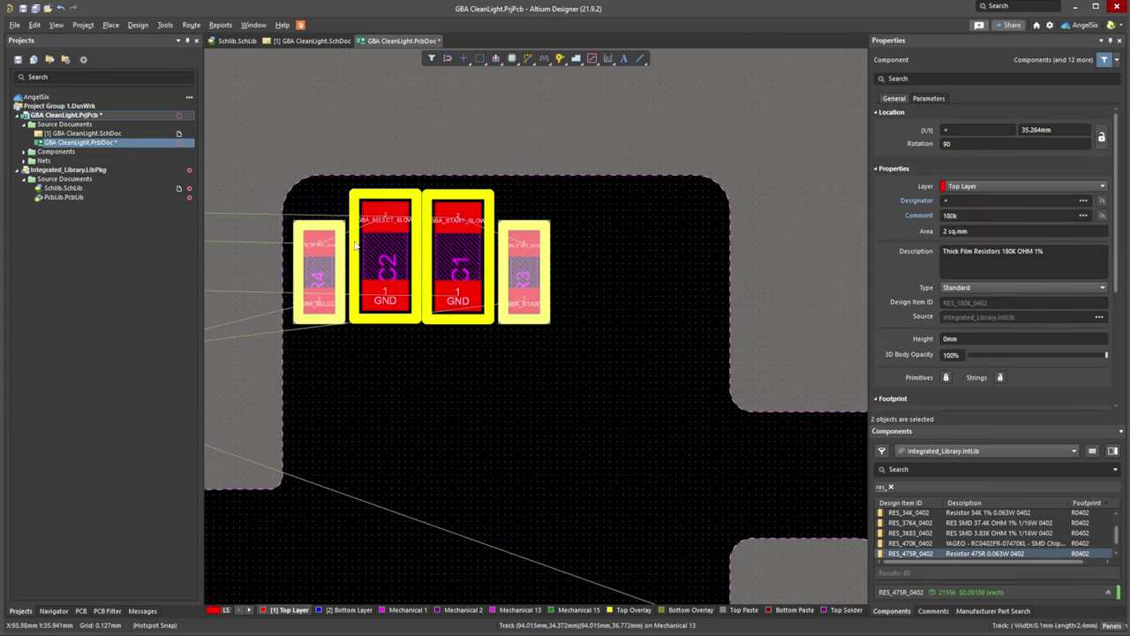
shift+click(403, 287)
shift+click(454, 245)
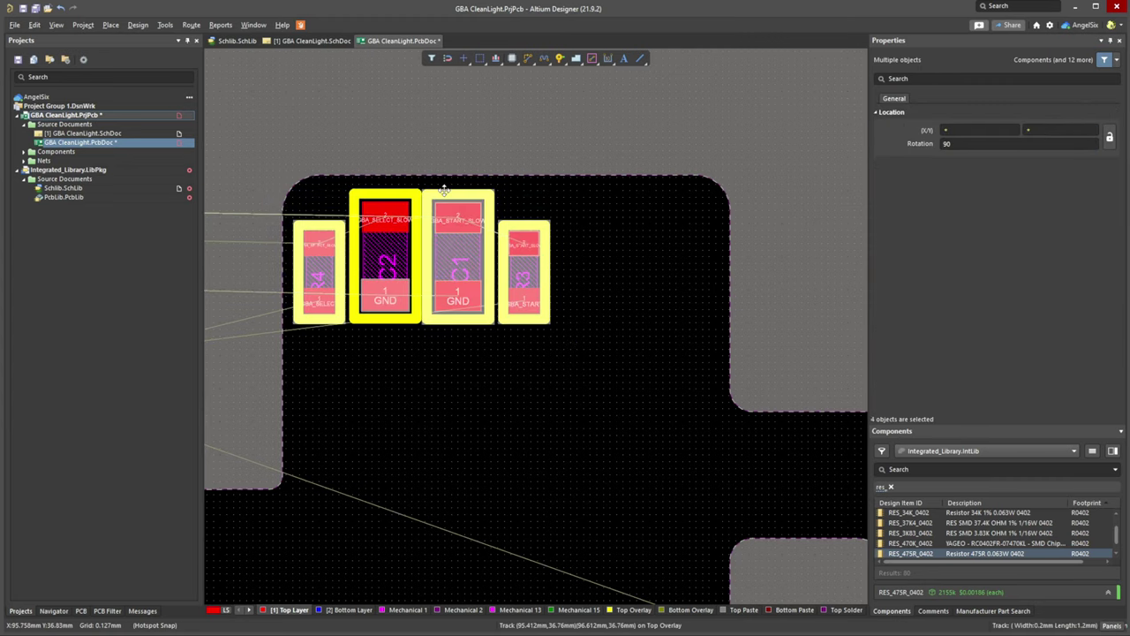
shift+click(330, 235)
shift+click(452, 218)
shift+click(515, 235)
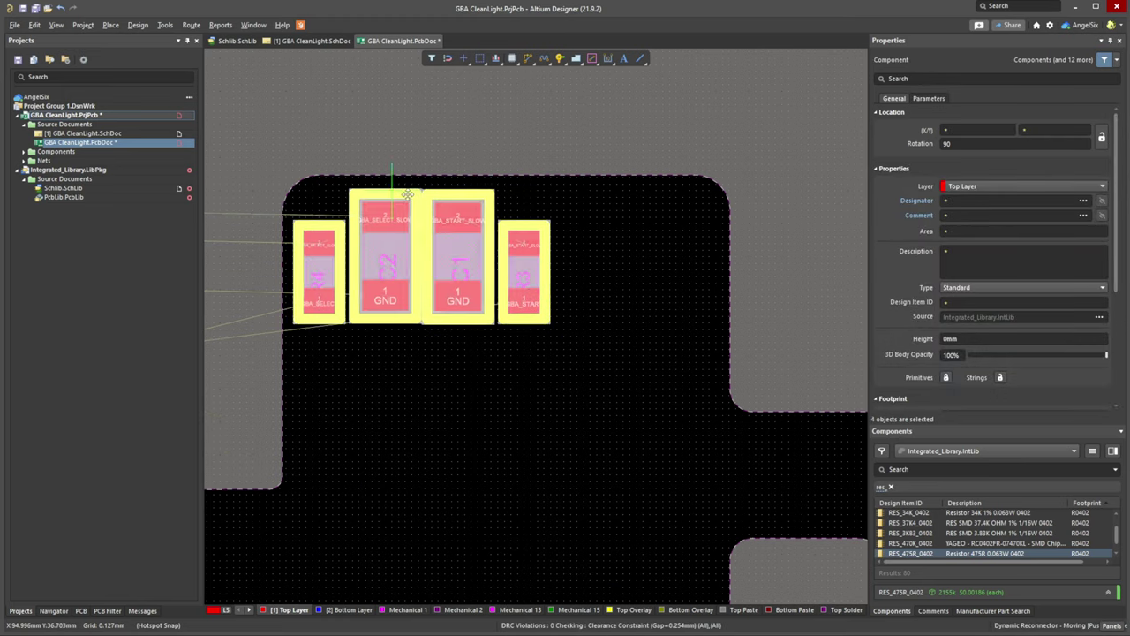
drag(393, 182, 335, 238)
click(261, 255)
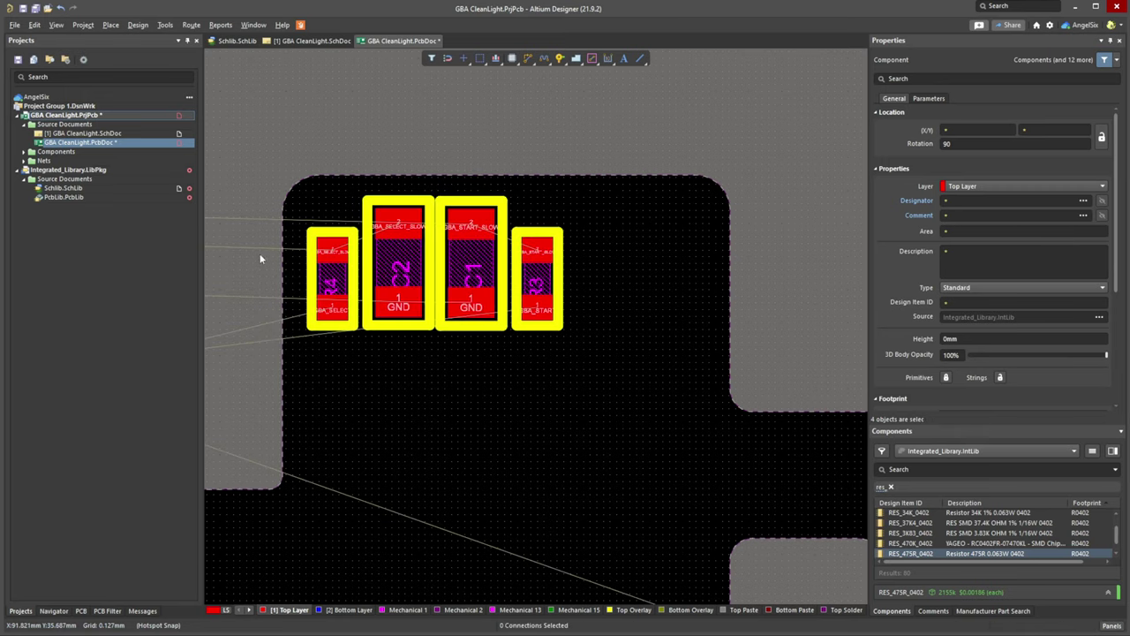
Move the row of R4, C2, C1 and R3 slightly upward toward the square section's upper edge.
ctrl+scroll(318, 192, down, 4)
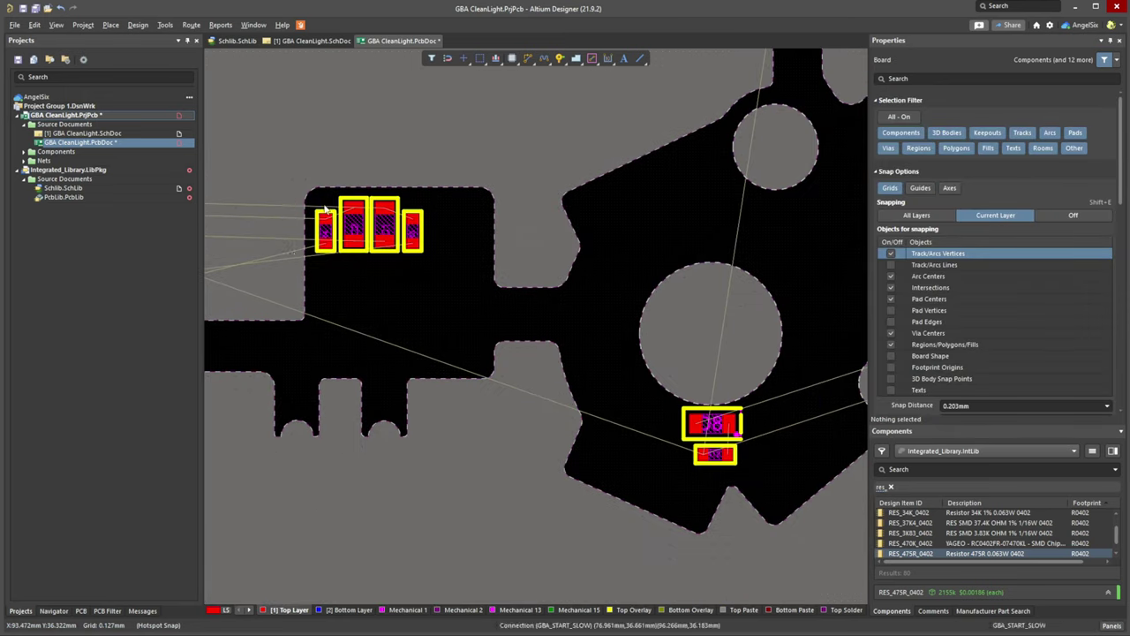
right_drag(312, 265, 533, 281)
ctrl+scroll(534, 280, down, 2)
right_drag(291, 277, 347, 277)
ctrl+scroll(647, 235, up, 5)
drag(379, 204, 730, 363)
shift+click(741, 276)
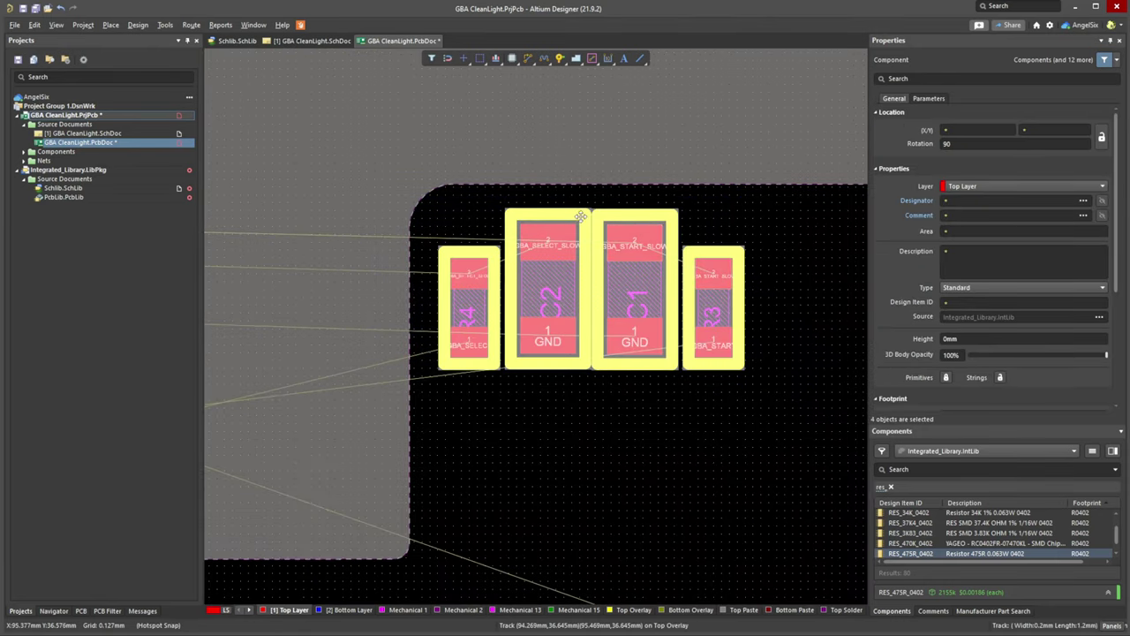
drag(580, 216, 580, 201)
click(542, 122)
ctrl+scroll(544, 189, down, 4)
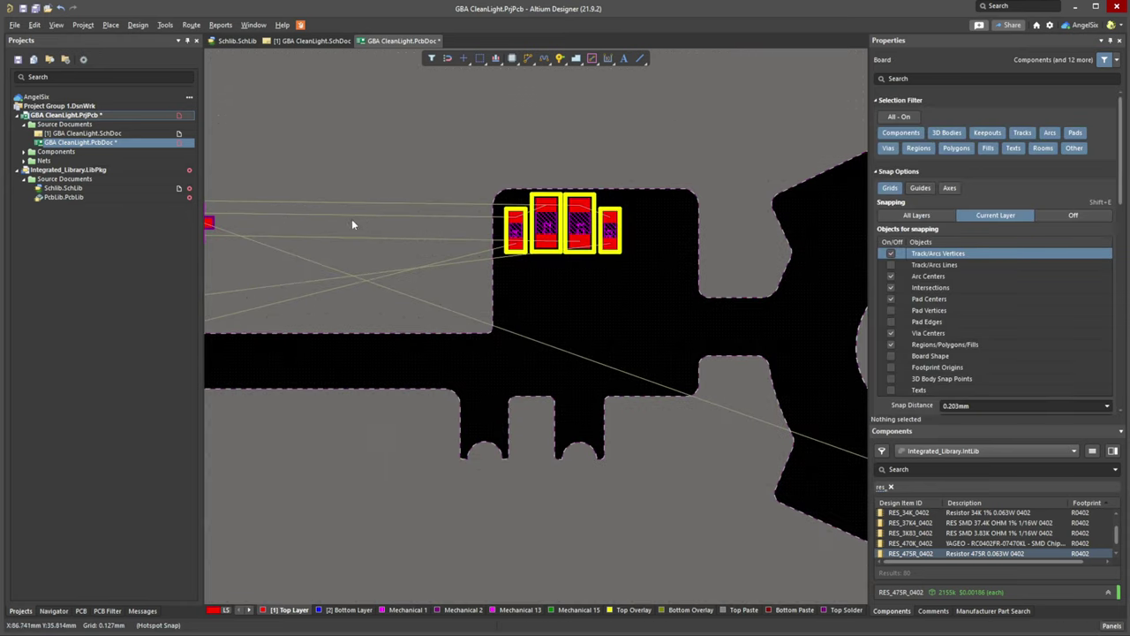
Move the VCC_5V0 pad from the unplaced pad row to just below the two notched tabs under the square board section.
right_drag(352, 219, 505, 248)
ctrl+scroll(502, 277, down, 2)
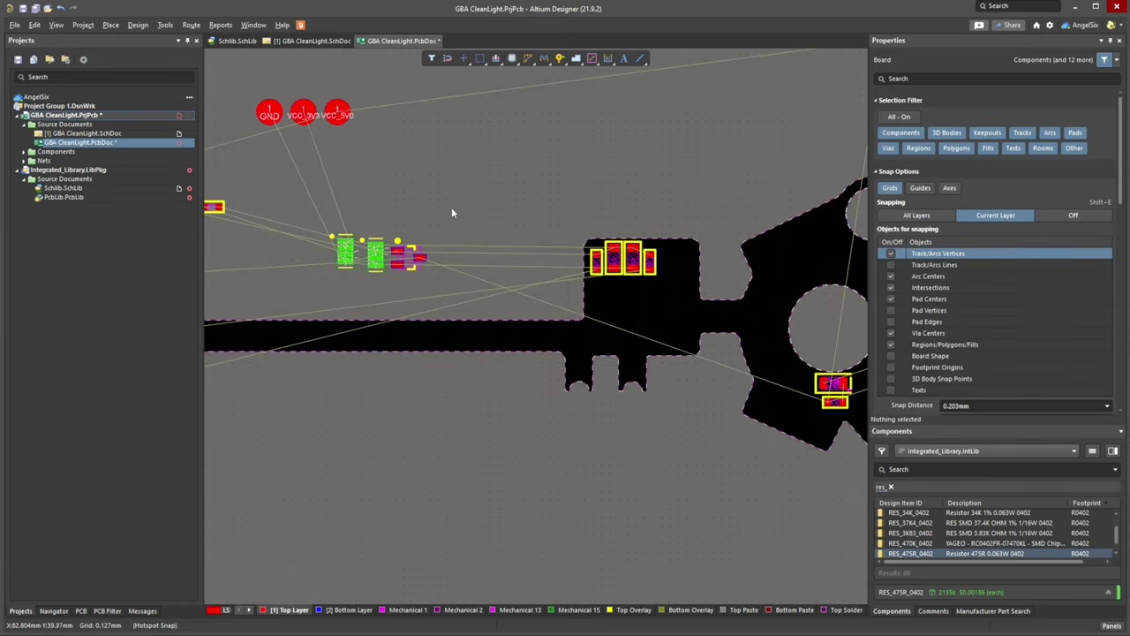
ctrl+scroll(451, 212, down, 3)
right_drag(407, 204, 494, 222)
ctrl+scroll(481, 188, up, 5)
drag(455, 144, 671, 355)
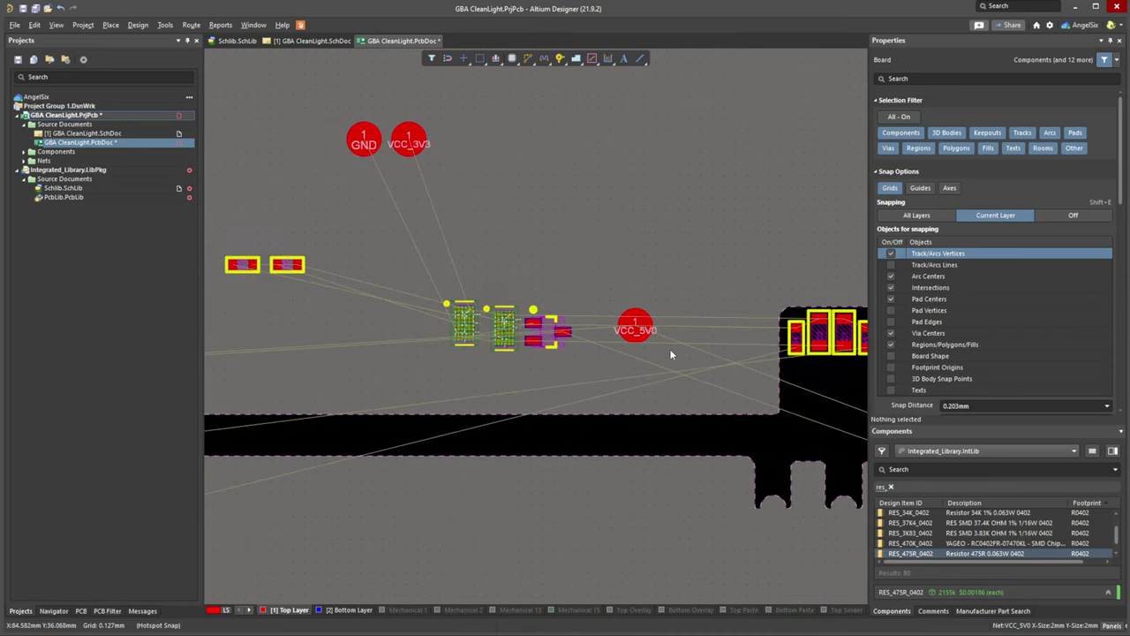
right_drag(670, 354, 347, 179)
drag(325, 162, 441, 296)
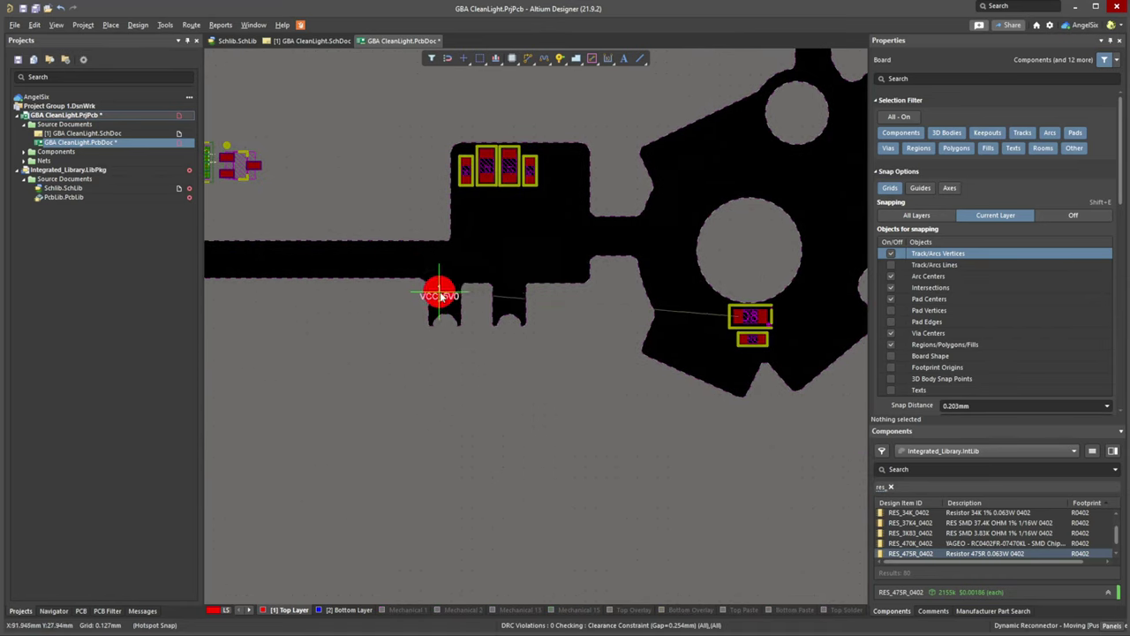
click(497, 374)
ctrl+scroll(449, 288, up, 4)
ctrl+scroll(436, 345, down, 3)
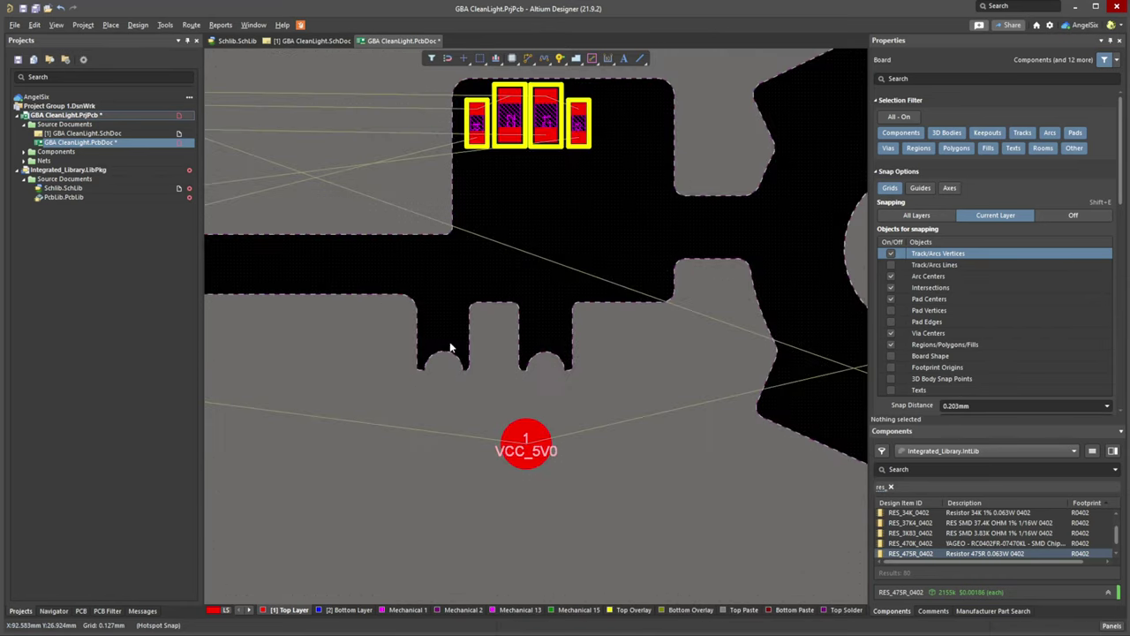
right_drag(556, 429, 480, 424)
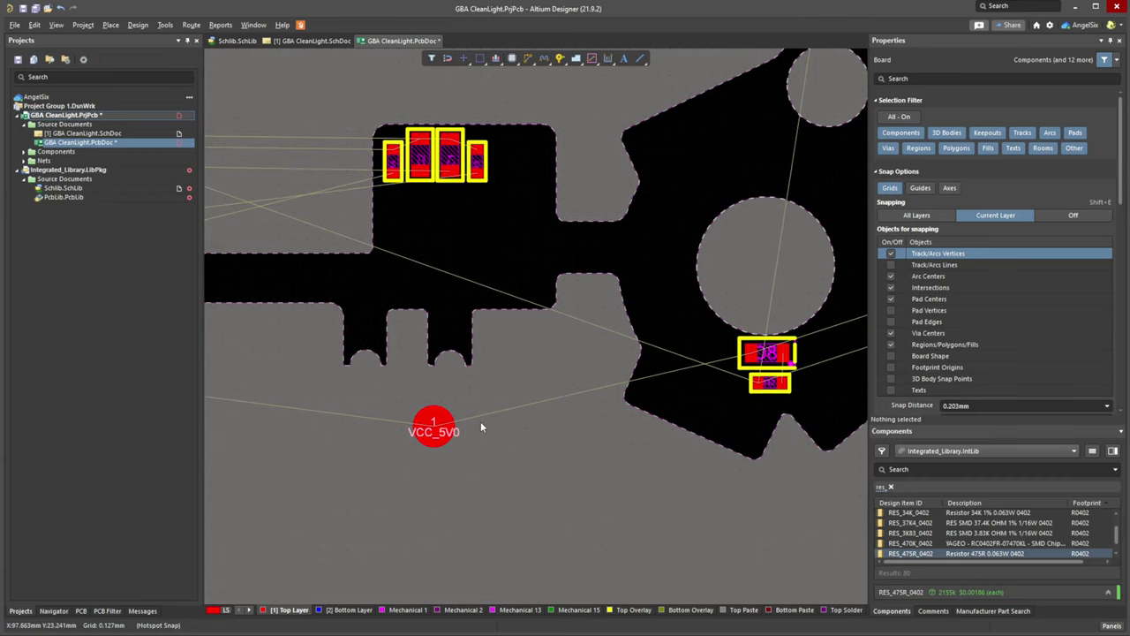
Move the VCC_5V0 pad to the right of the two notched tabs, below the square board section.
ctrl+scroll(480, 424, down, 1)
drag(444, 428, 510, 381)
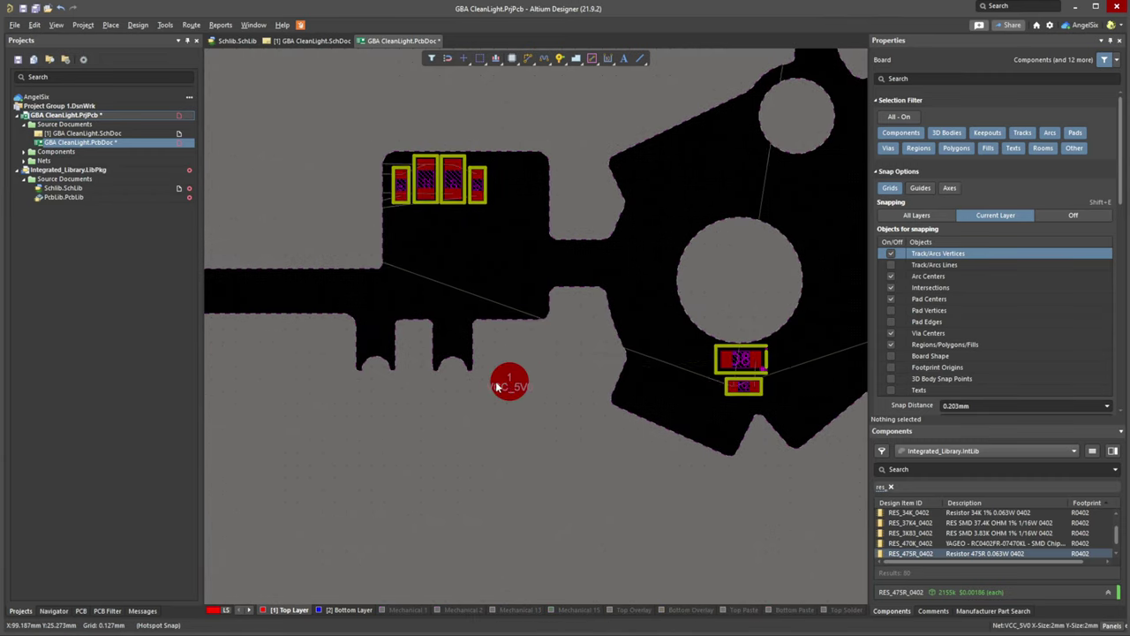
ctrl+scroll(378, 361, up, 5)
ctrl+scroll(473, 390, down, 3)
ctrl+scroll(519, 393, down, 2)
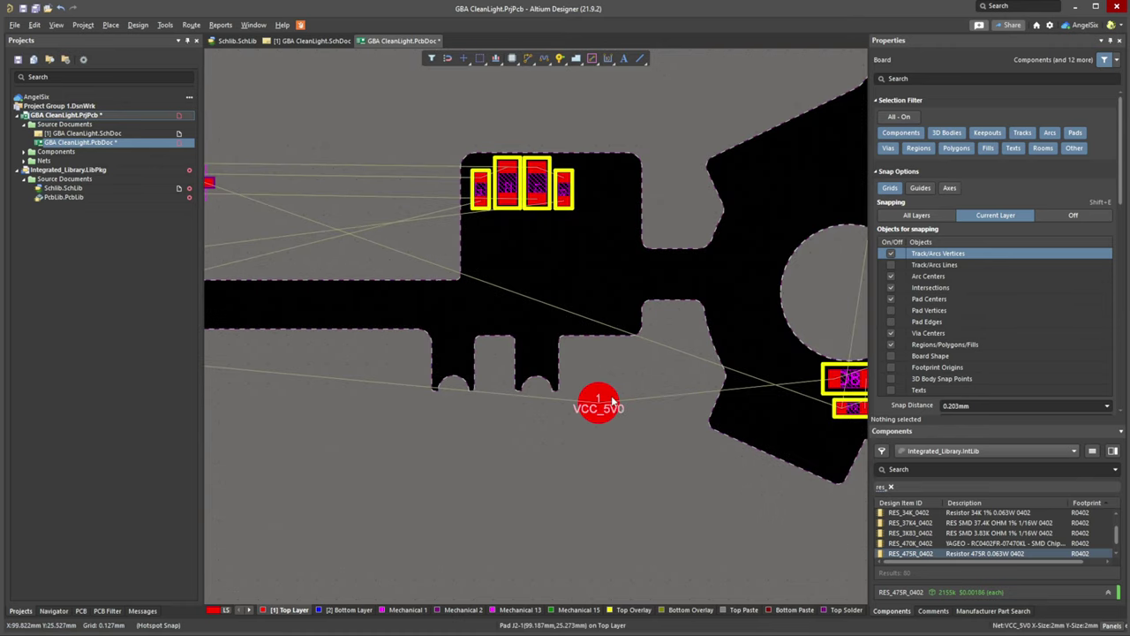
click(609, 397)
click(627, 449)
ctrl+scroll(627, 448, down, 2)
click(609, 420)
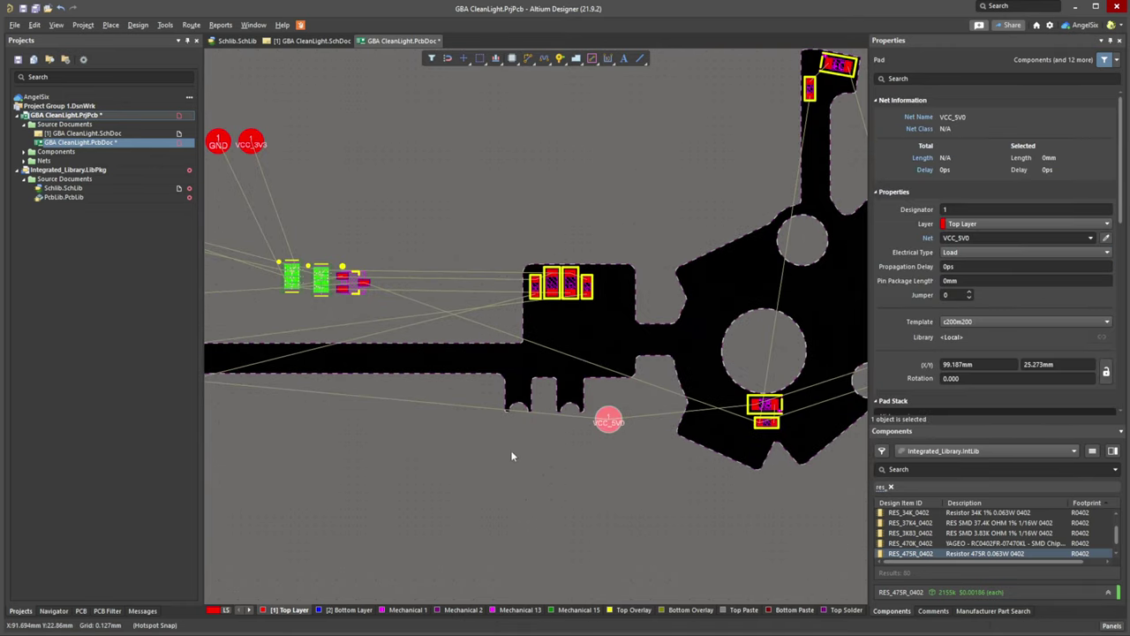
click(512, 455)
Place the VCC_3V3 pad at the upper-left corner and the VCC_5V0 pad at the lower-left corner of the large right-hand board section.
ctrl+scroll(483, 457, down, 3)
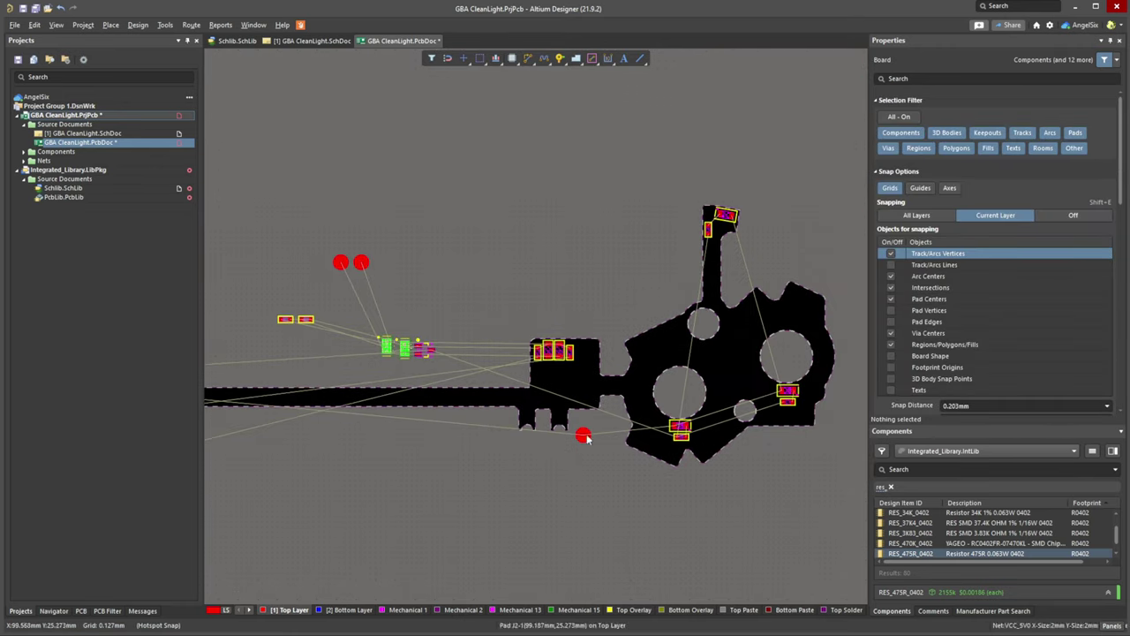
right_drag(557, 450, 680, 479)
ctrl+scroll(515, 303, up, 2)
ctrl+scroll(438, 315, up, 1)
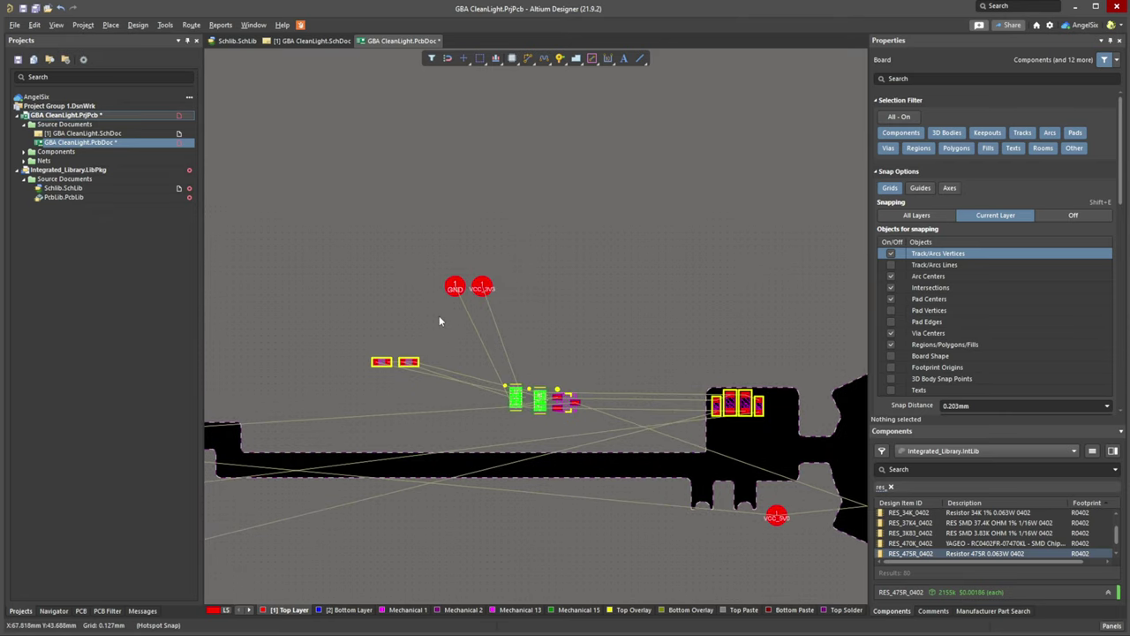
ctrl+scroll(439, 315, down, 3)
ctrl+scroll(506, 324, up, 5)
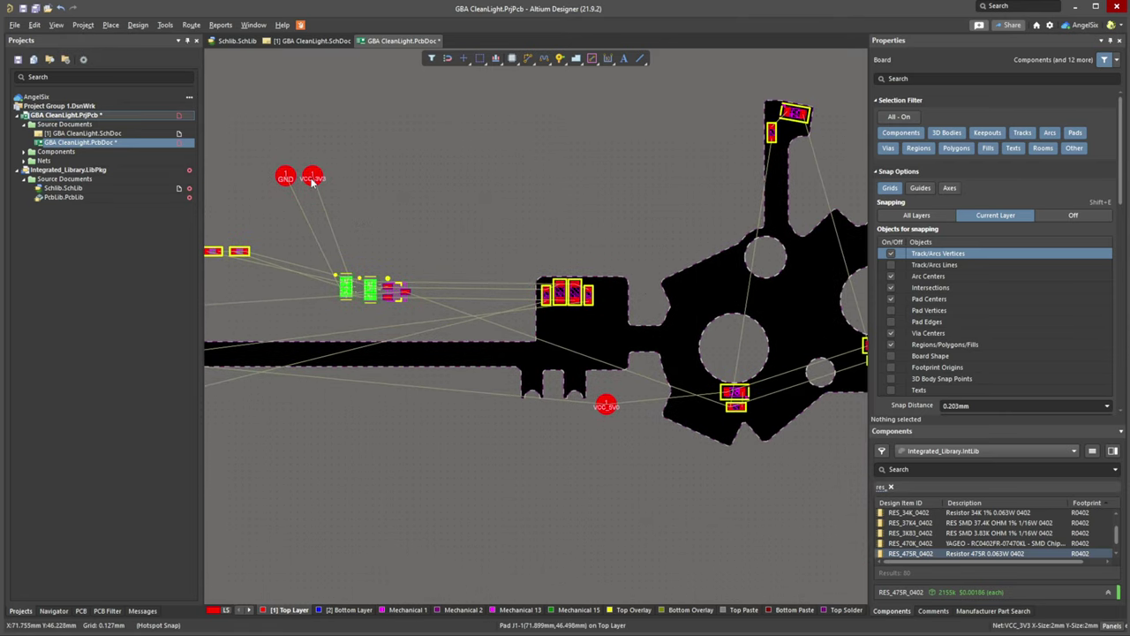
drag(316, 177, 679, 291)
drag(605, 406, 680, 408)
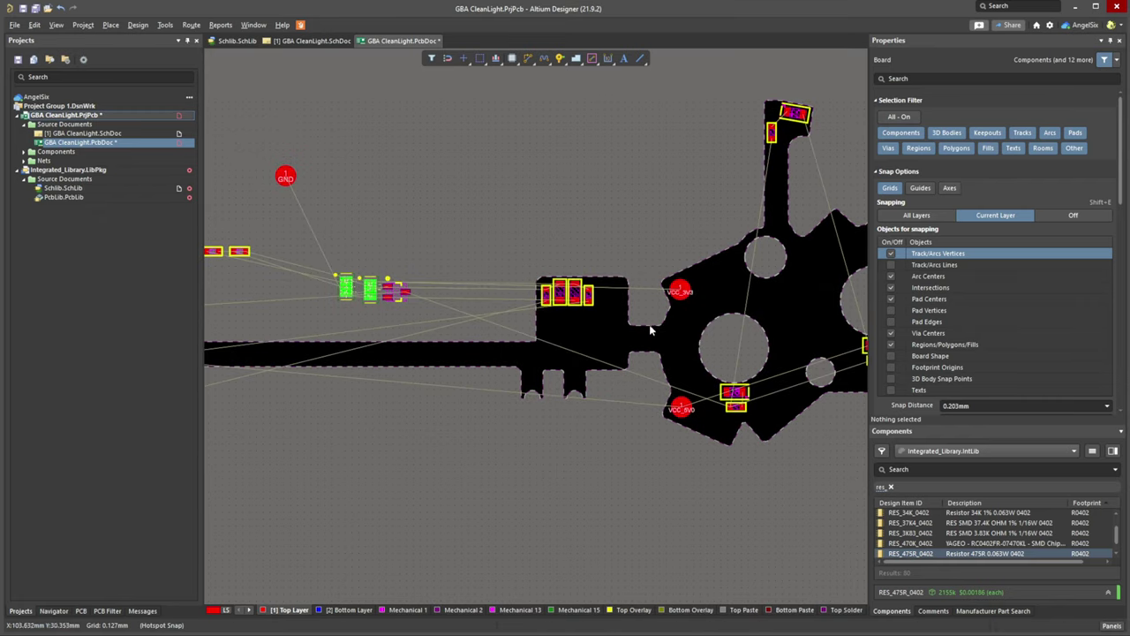
Inspect the pad and component placement across the whole board in the 3D view, and return to 2D.
ctrl+scroll(538, 490, down, 3)
right_click(493, 444)
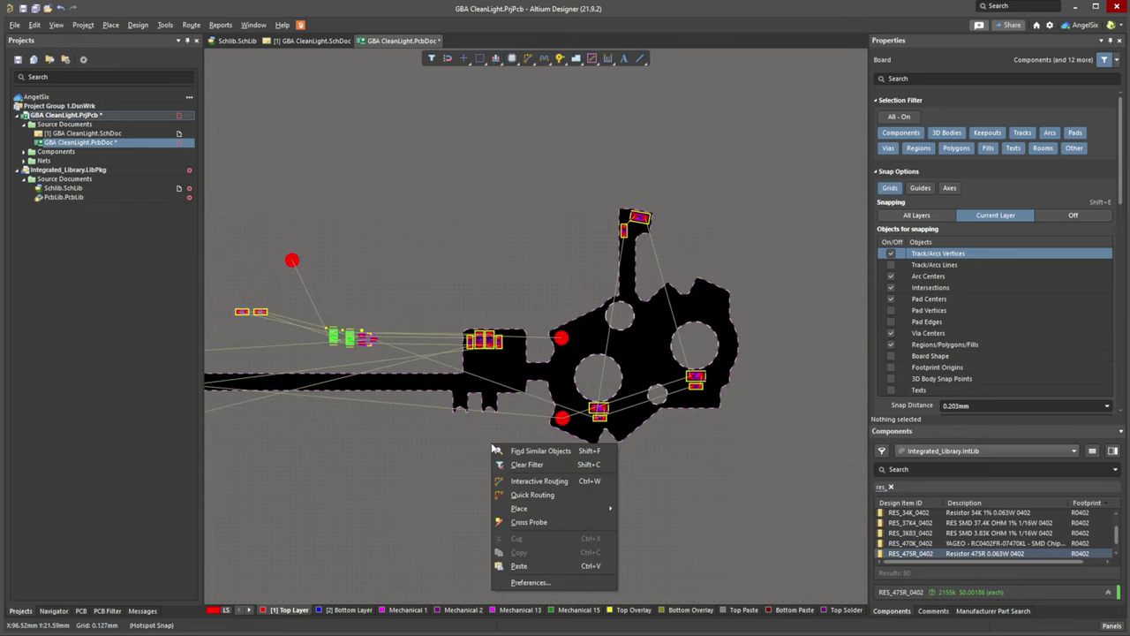
key(Escape)
key(3)
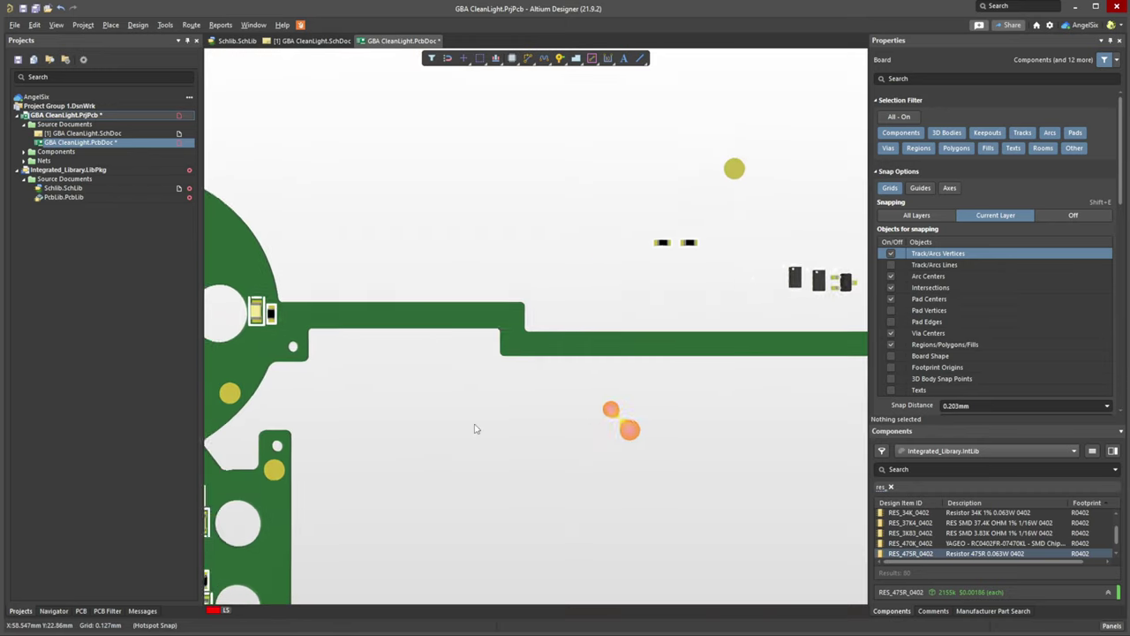
ctrl+scroll(484, 410, down, 3)
shift+scroll(615, 424, down, 2)
ctrl+scroll(724, 335, up, 5)
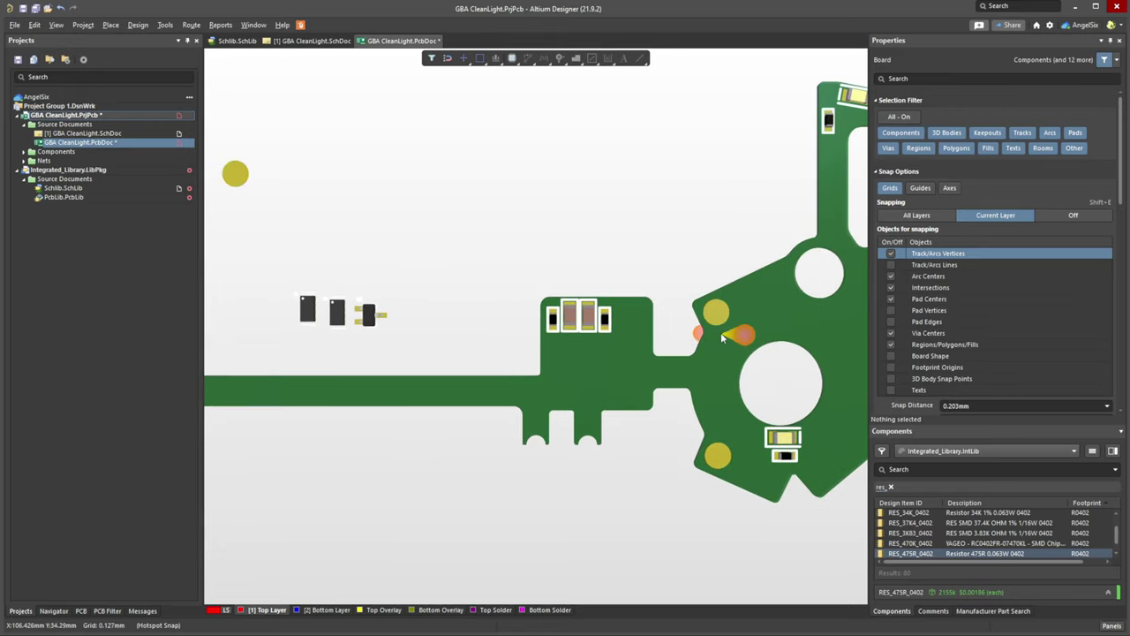
ctrl+scroll(726, 472, down, 4)
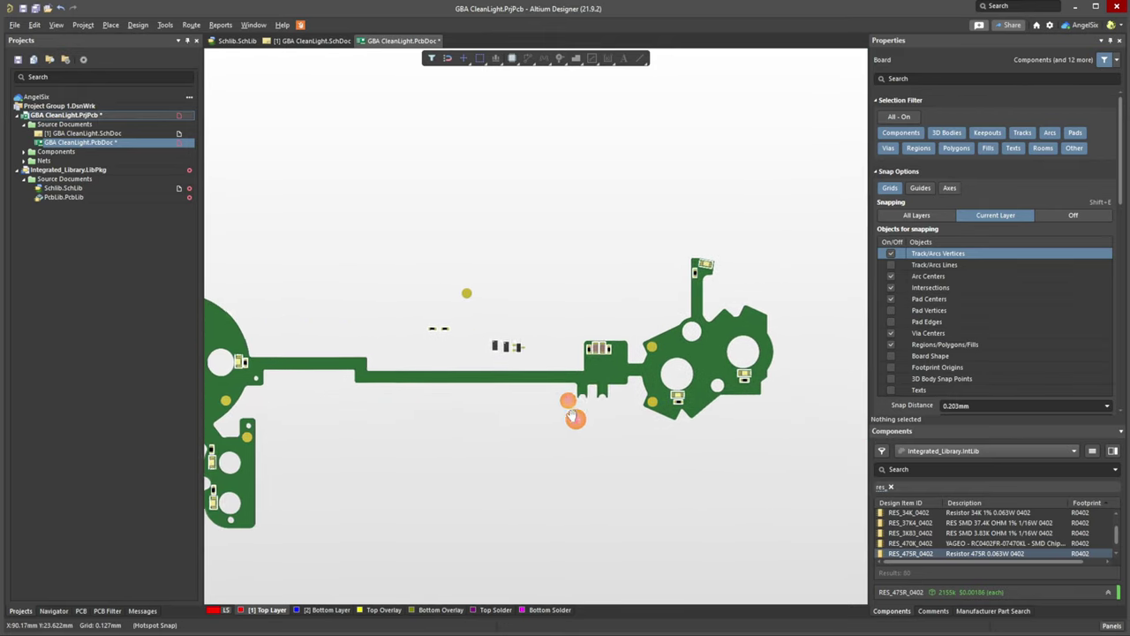
right_drag(439, 483, 596, 483)
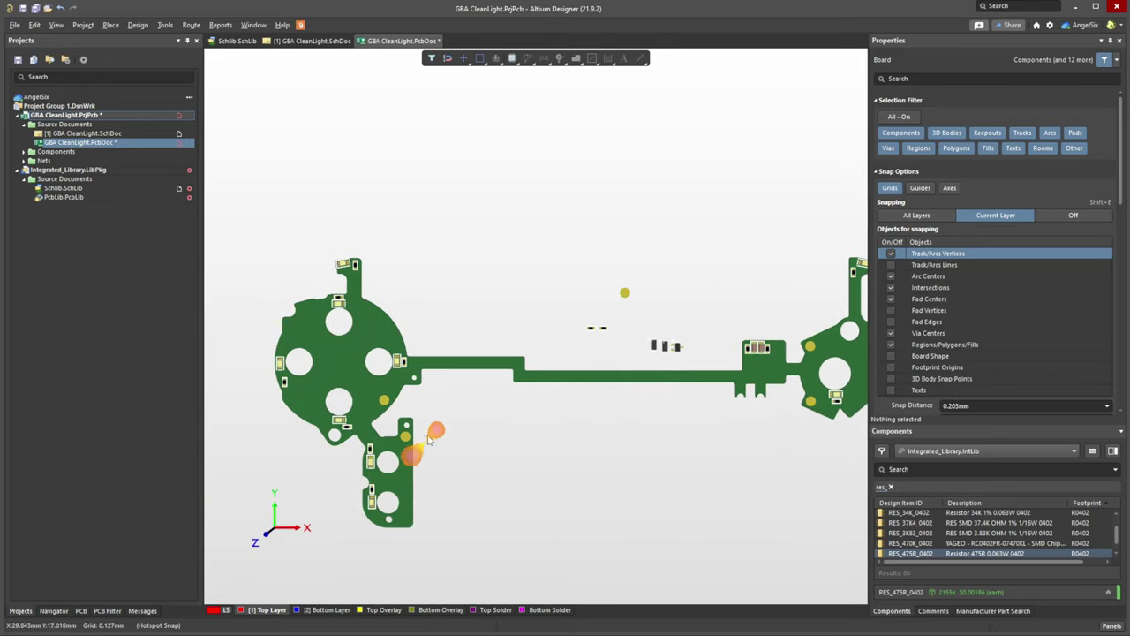
key(2)
Move the GND pad from above the board to below the narrow connecting strip, left of the notched tabs.
ctrl+scroll(458, 411, up, 4)
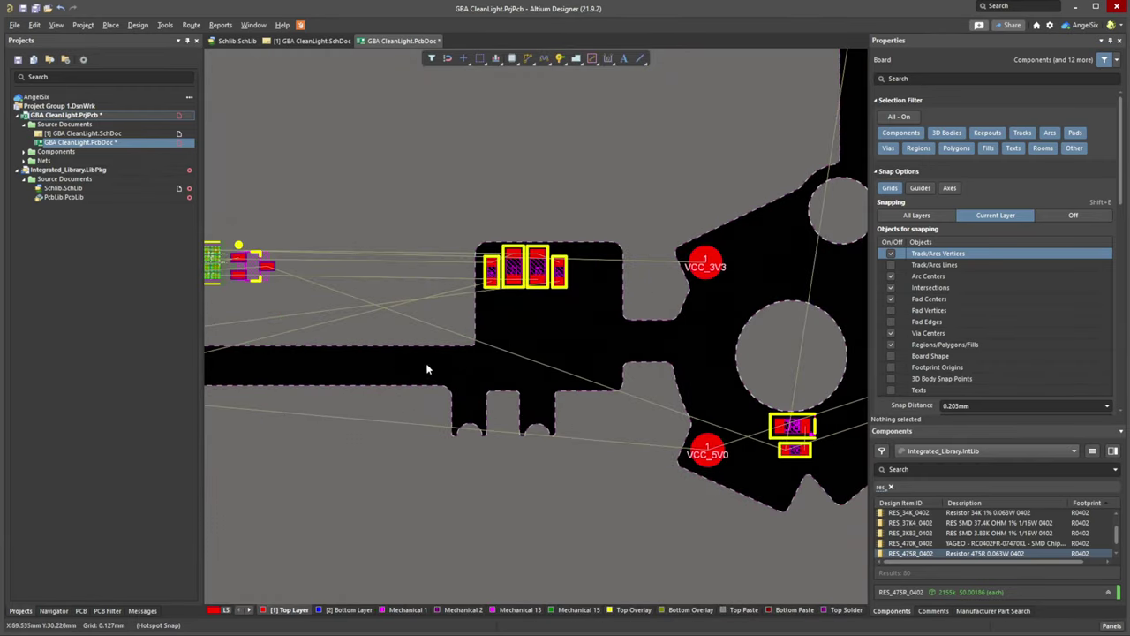
ctrl+scroll(479, 386, down, 1)
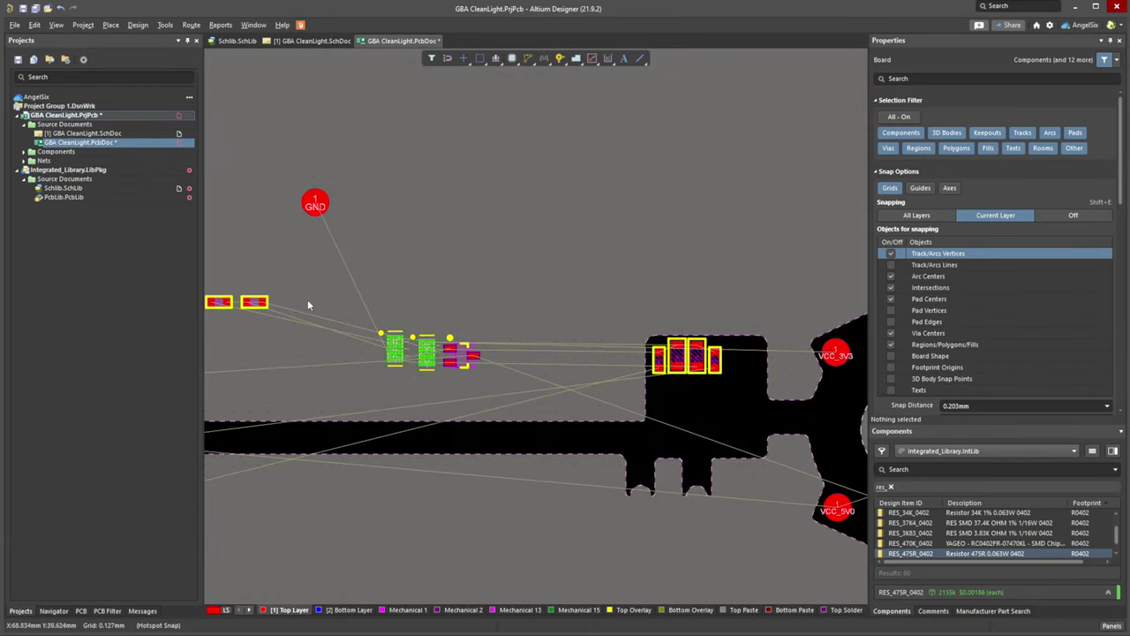
scroll(310, 256, down, 2)
ctrl+scroll(319, 177, down, 3)
drag(319, 174, 401, 295)
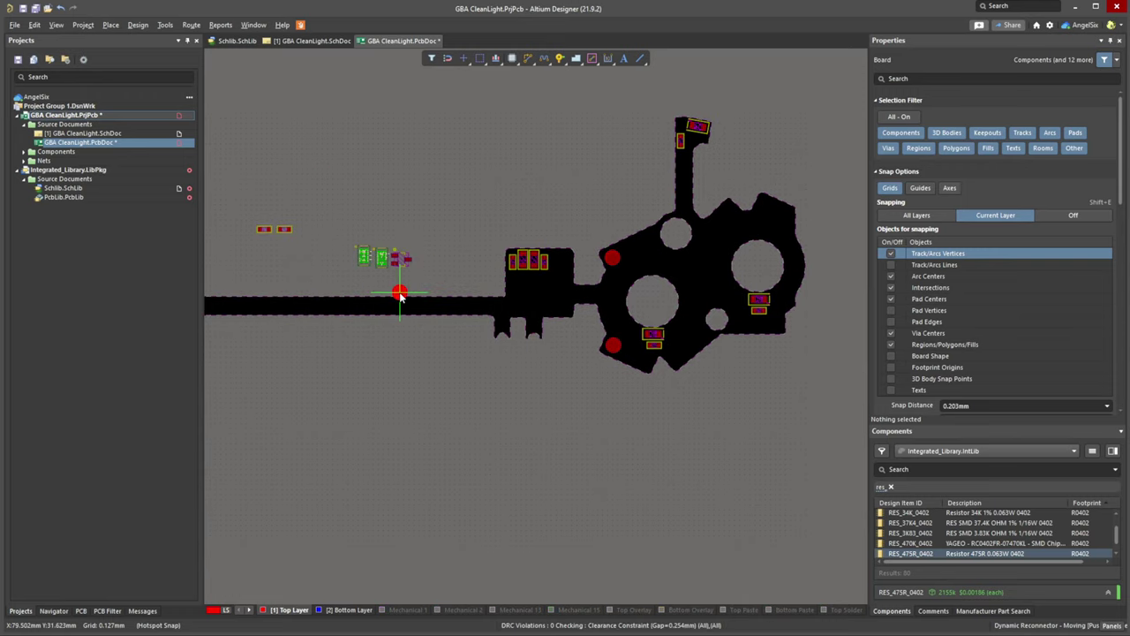
drag(435, 420, 430, 388)
Examine both board ends, the narrow strip and the notched tabs for free space for the GND pad.
ctrl+scroll(414, 380, down, 1)
right_drag(359, 359, 520, 333)
ctrl+scroll(789, 172, up, 4)
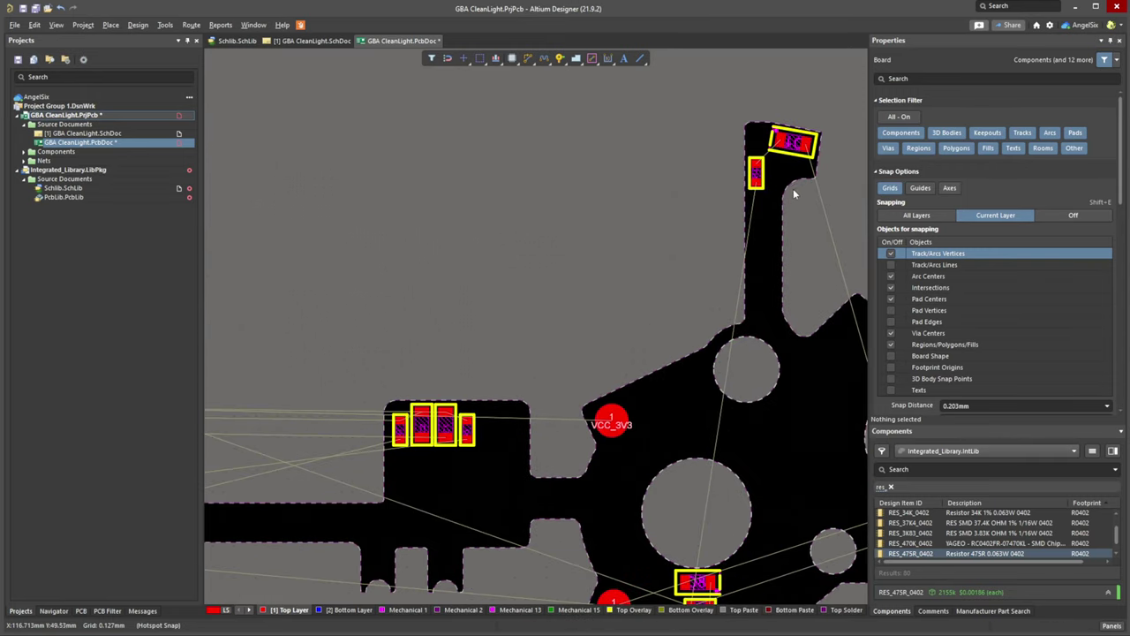
ctrl+scroll(791, 183, down, 4)
right_drag(560, 191, 721, 198)
right_drag(454, 208, 525, 206)
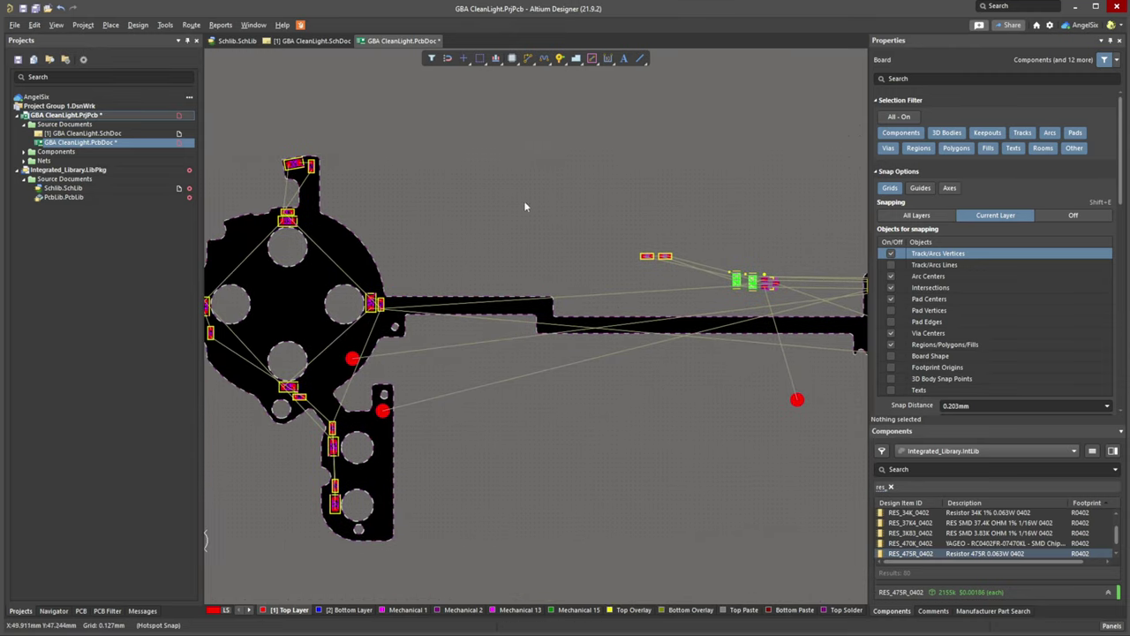
ctrl+scroll(550, 316, down, 1)
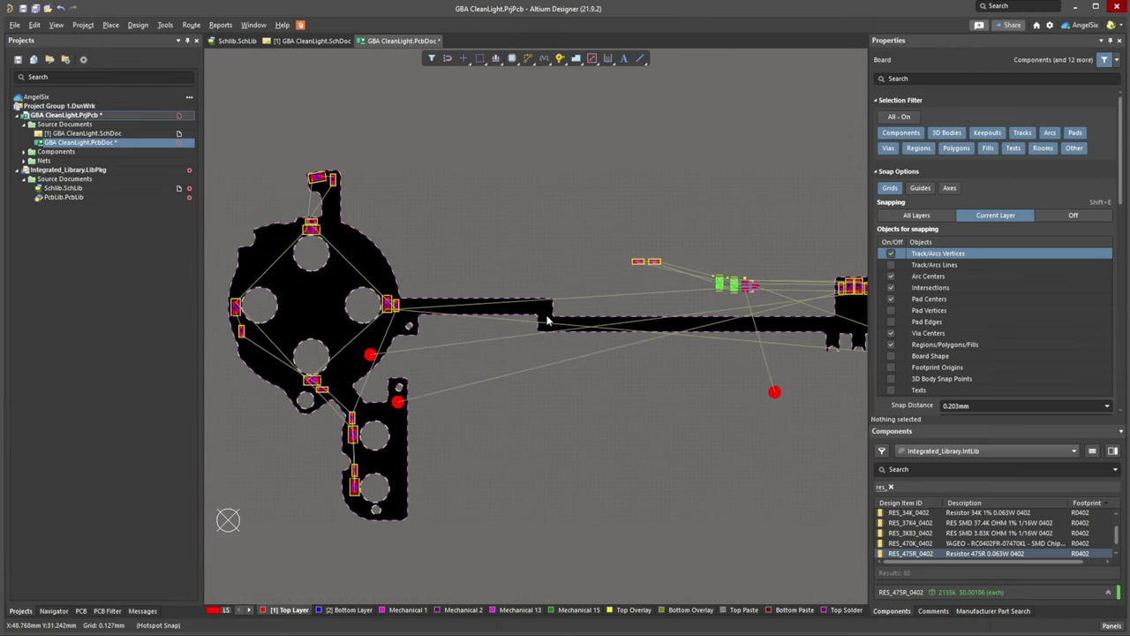
ctrl+scroll(501, 348, up, 5)
right_drag(632, 386, 411, 388)
right_drag(672, 379, 377, 383)
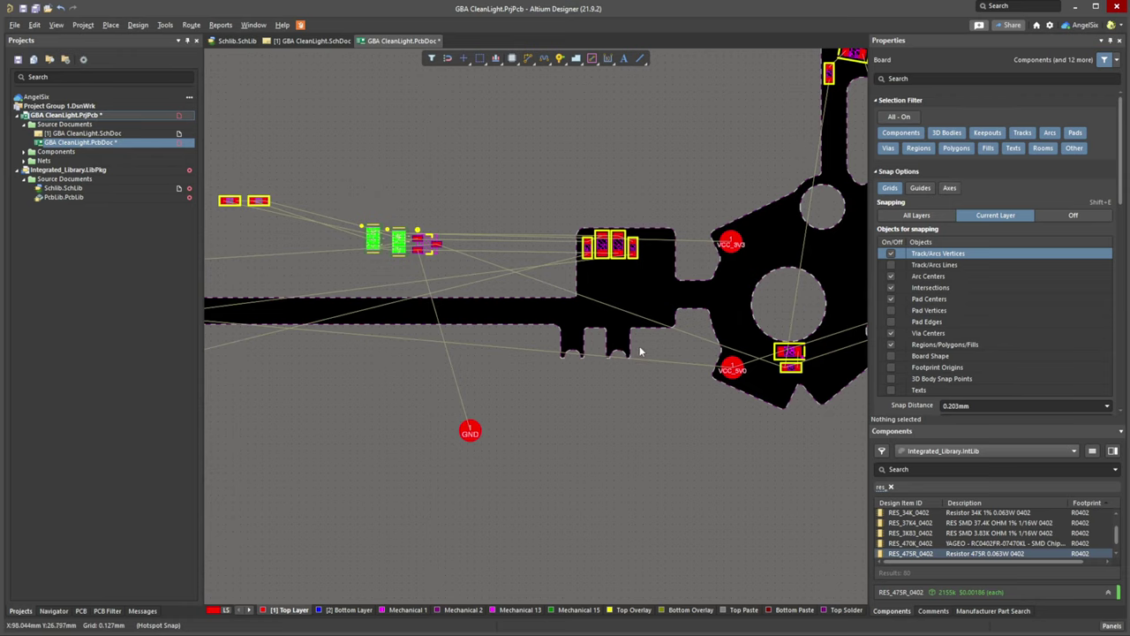
ctrl+scroll(641, 352, up, 5)
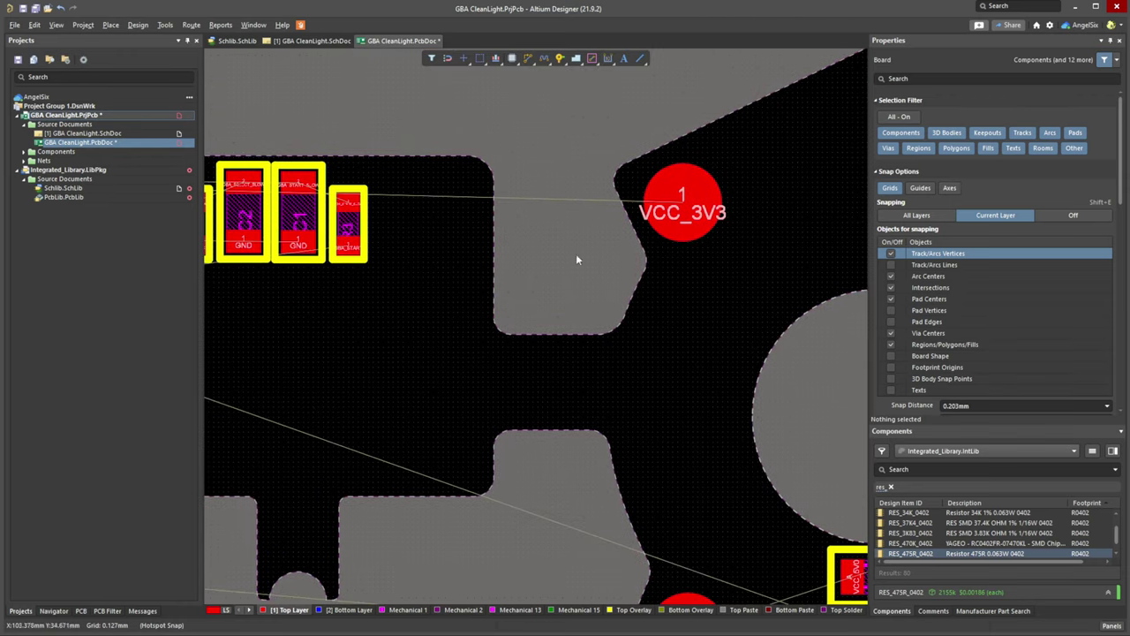
right_drag(387, 349, 642, 129)
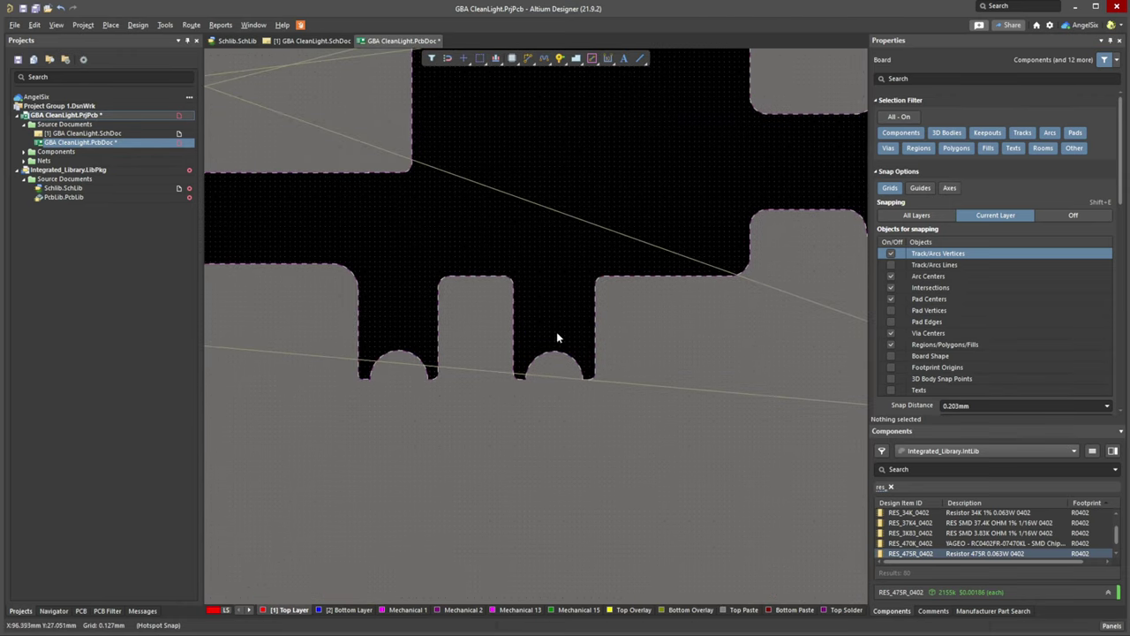
ctrl+scroll(557, 337, down, 4)
ctrl+scroll(605, 344, up, 3)
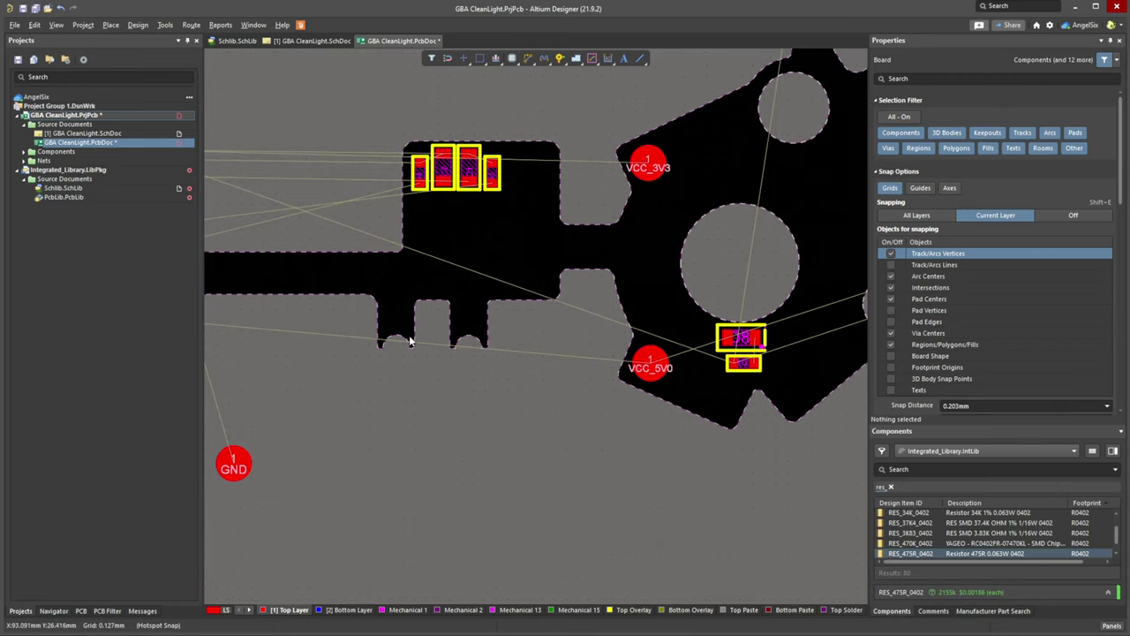
right_drag(448, 409, 522, 396)
ctrl+scroll(418, 398, down, 2)
right_drag(403, 431, 400, 456)
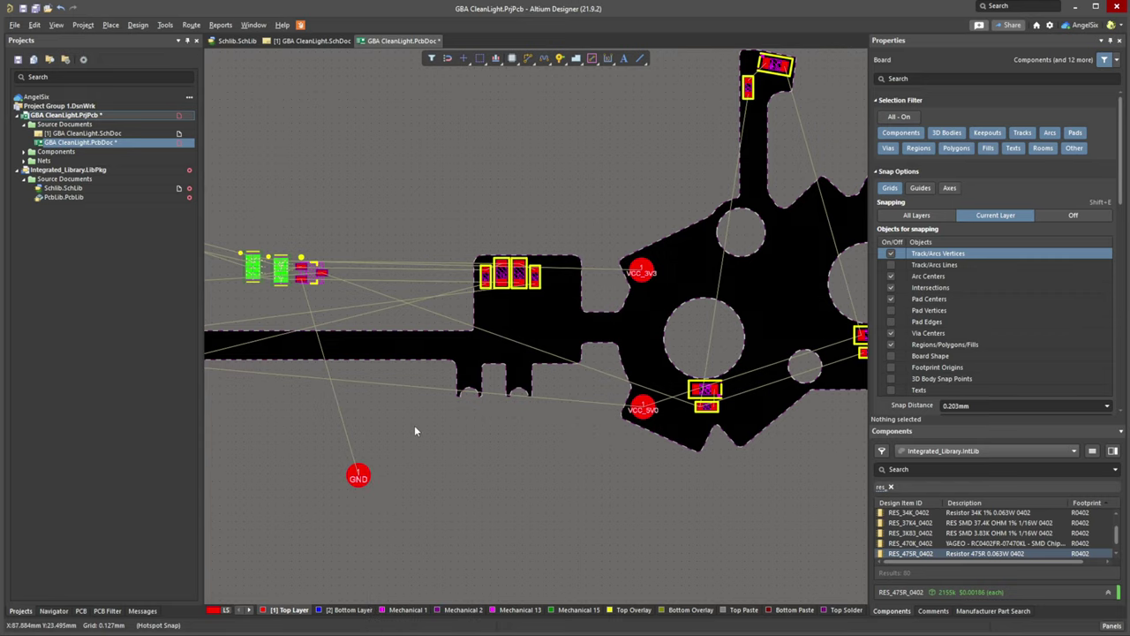
Place the GND pad at the upper edge of the large right-hand board section, above its rightmost large hole.
ctrl+scroll(414, 424, down, 1)
drag(378, 454, 676, 303)
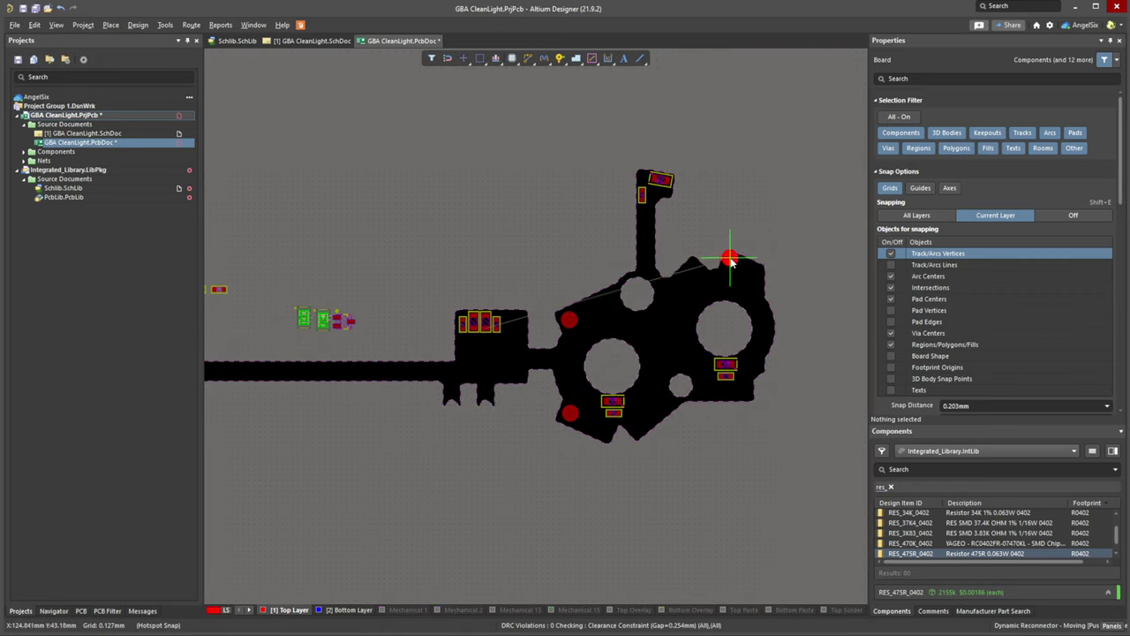
drag(733, 265, 732, 263)
Select the five unplaced components together and move them closer to the square board section.
ctrl+scroll(479, 268, down, 3)
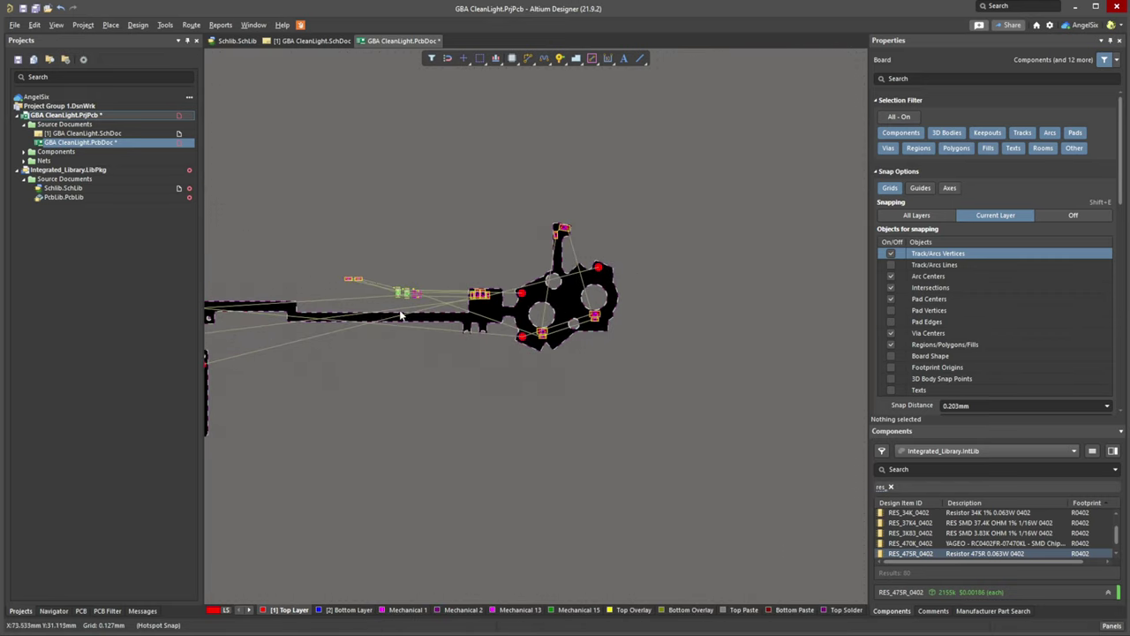
right_drag(404, 311, 536, 290)
ctrl+scroll(615, 273, up, 3)
drag(254, 216, 507, 329)
drag(458, 292, 526, 309)
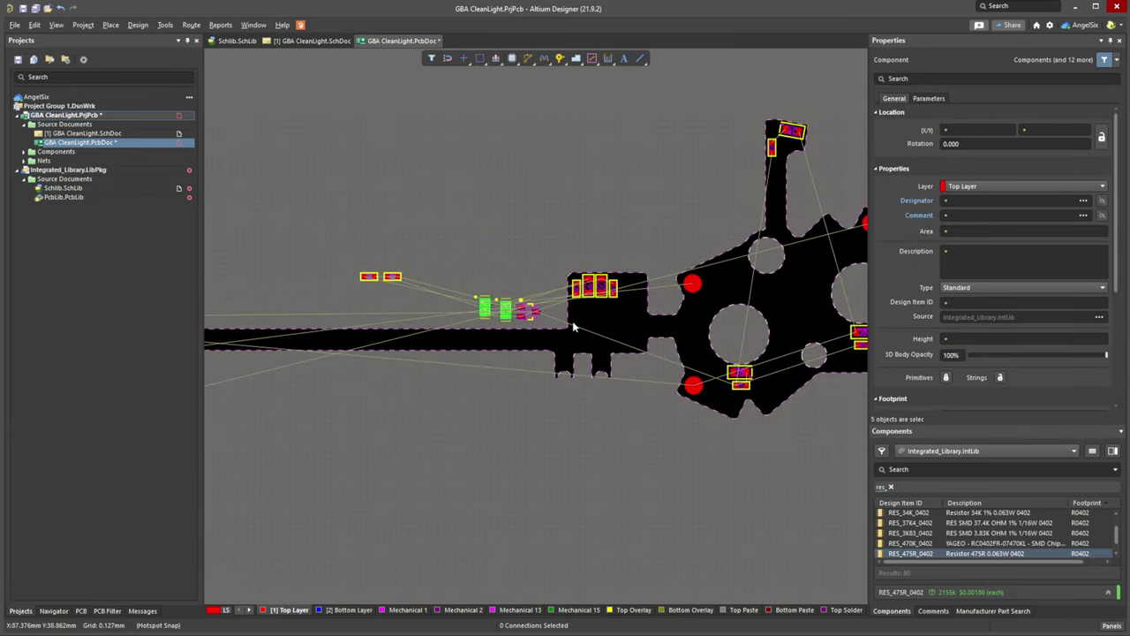
click(476, 287)
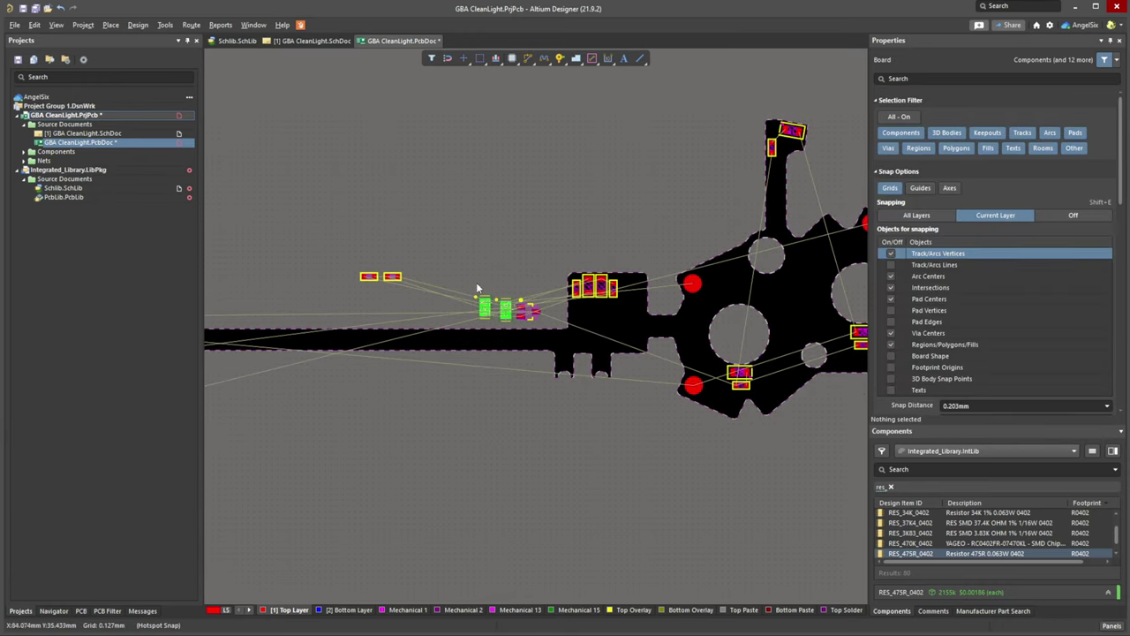
Select the two unplaced 47K resistors and check in the Button Logic & Trigger schematic how they connect to U2.
drag(336, 239, 459, 347)
click(294, 44)
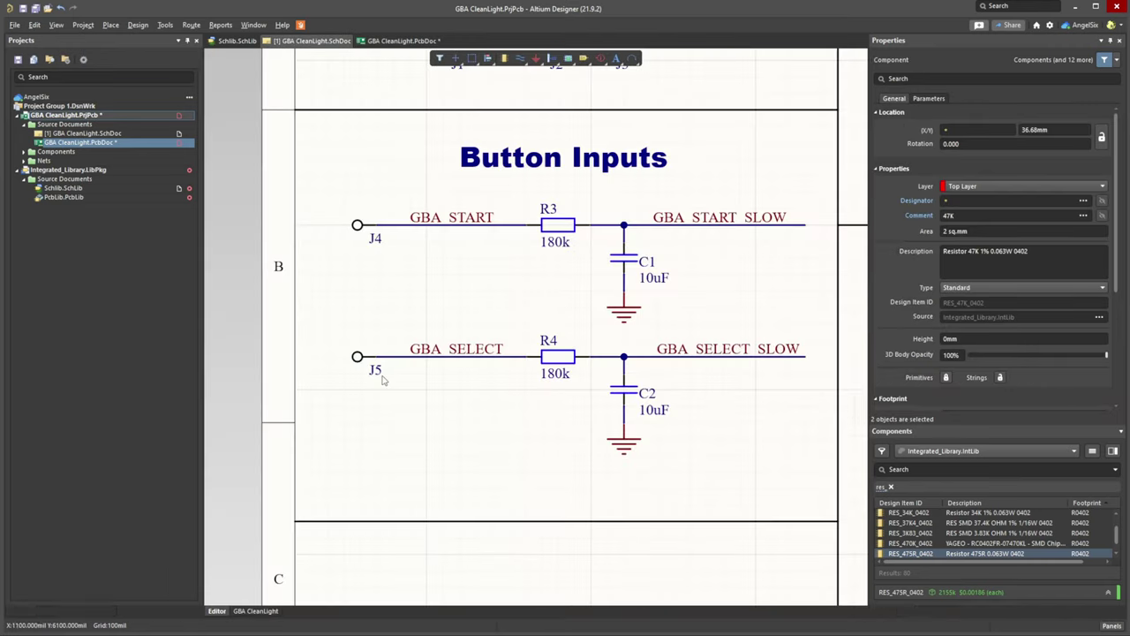
ctrl+scroll(449, 416, down, 4)
right_drag(535, 427, 311, 348)
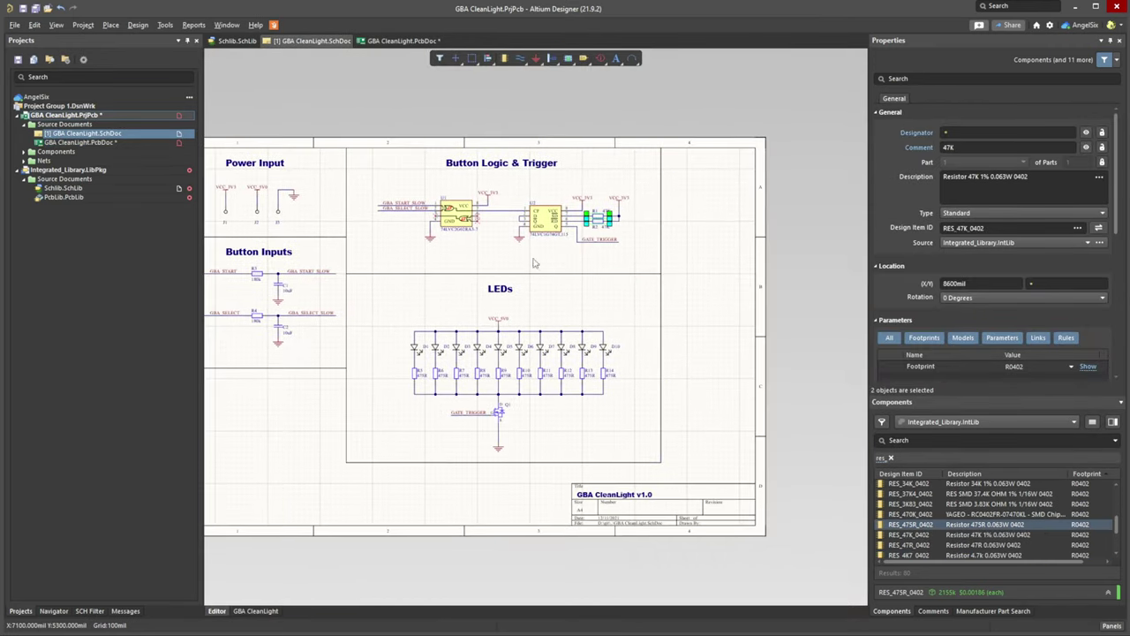
ctrl+scroll(578, 230, up, 5)
click(749, 271)
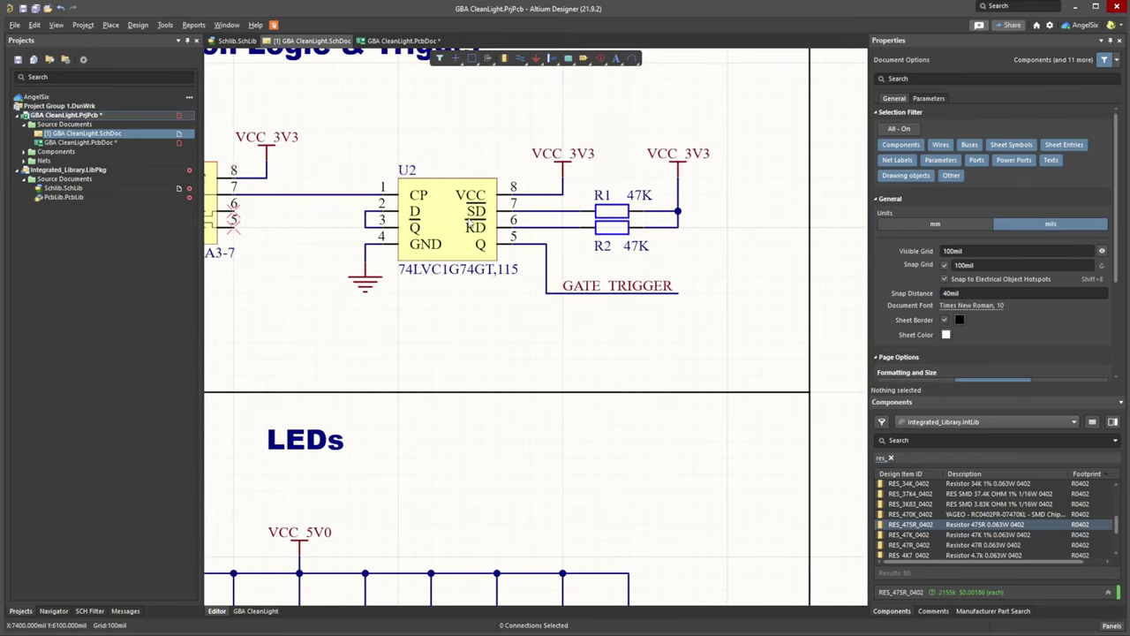
click(449, 248)
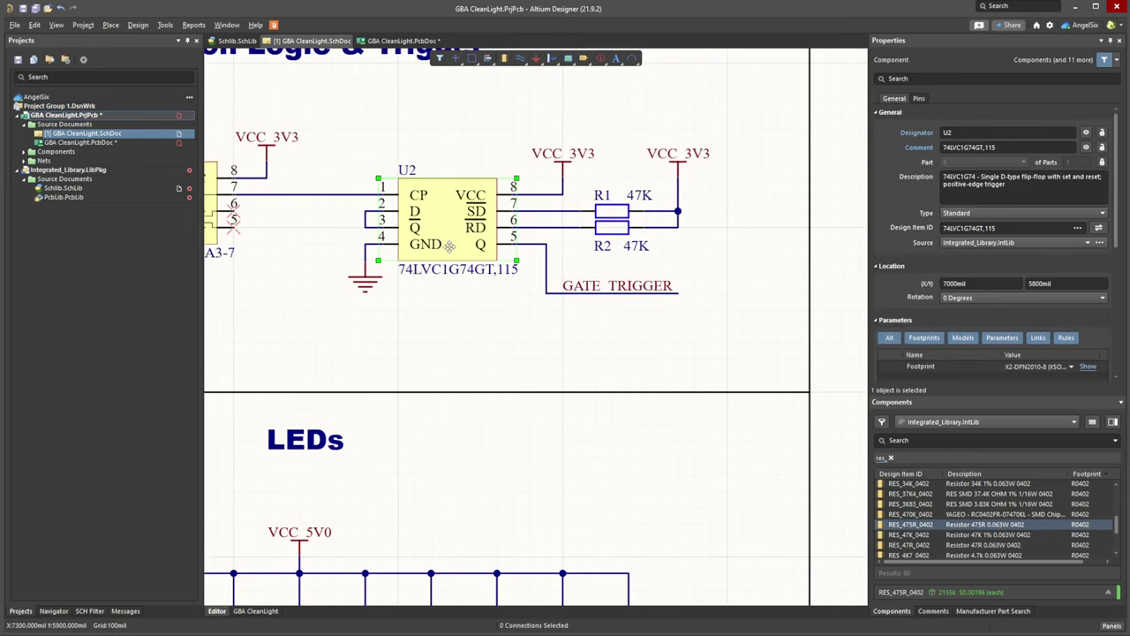
Return to the PCB layout and place U2 inside the square board section, below capacitors C2 and C1.
click(376, 43)
ctrl+scroll(489, 319, up, 4)
click(488, 325)
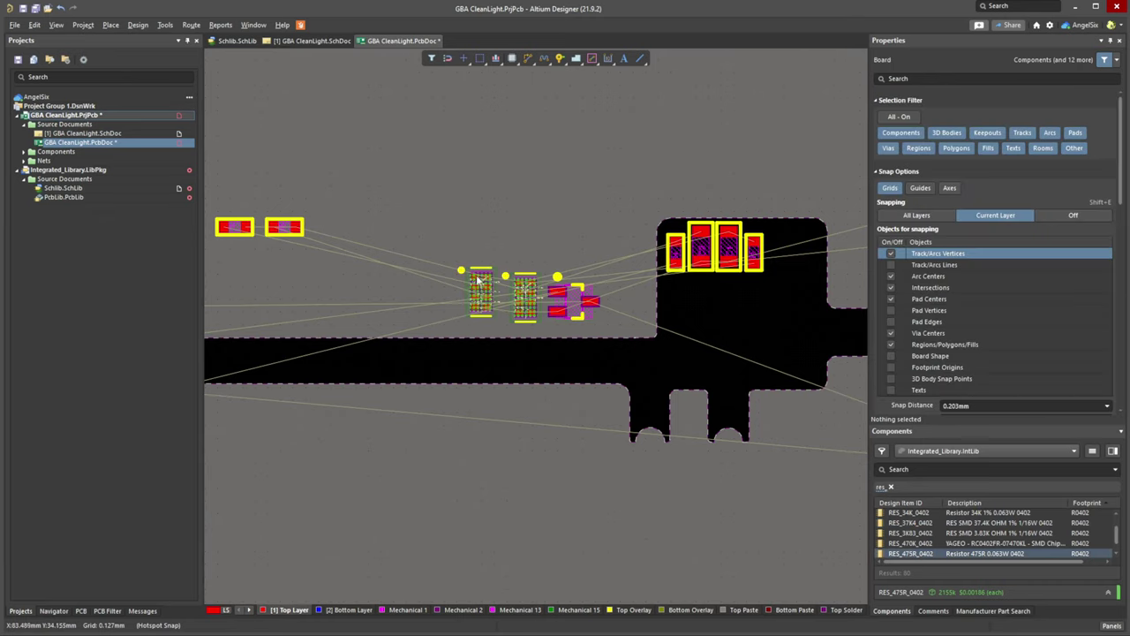
drag(476, 291, 685, 302)
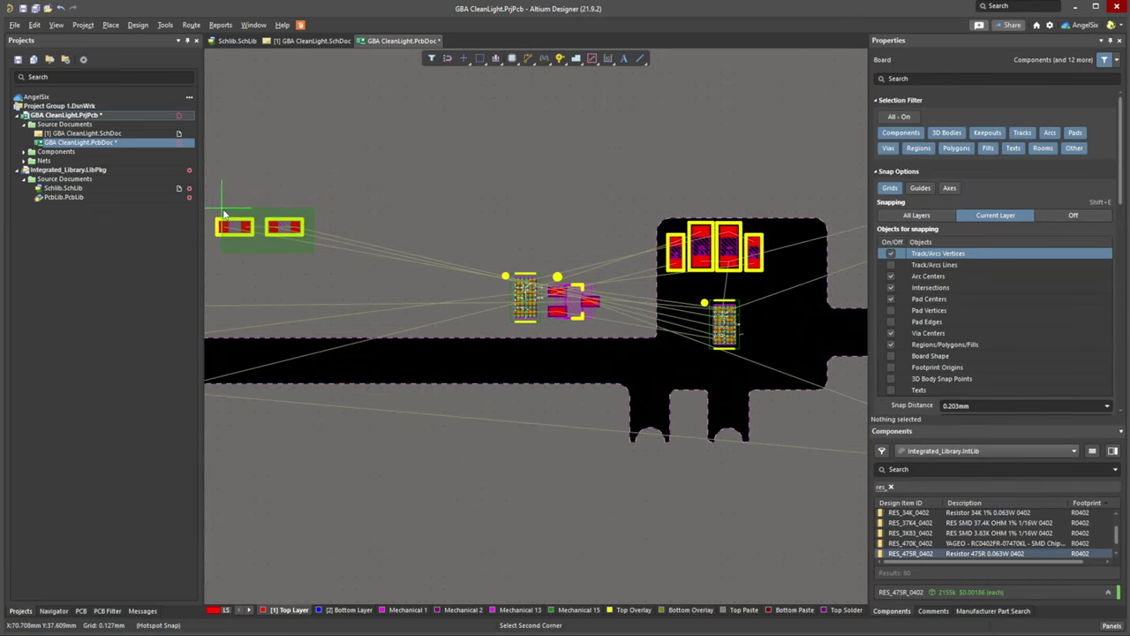
Move the 47K resistors R1 and R2 together into the square board section, directly below U2.
click(223, 214)
drag(239, 227, 685, 351)
click(704, 340)
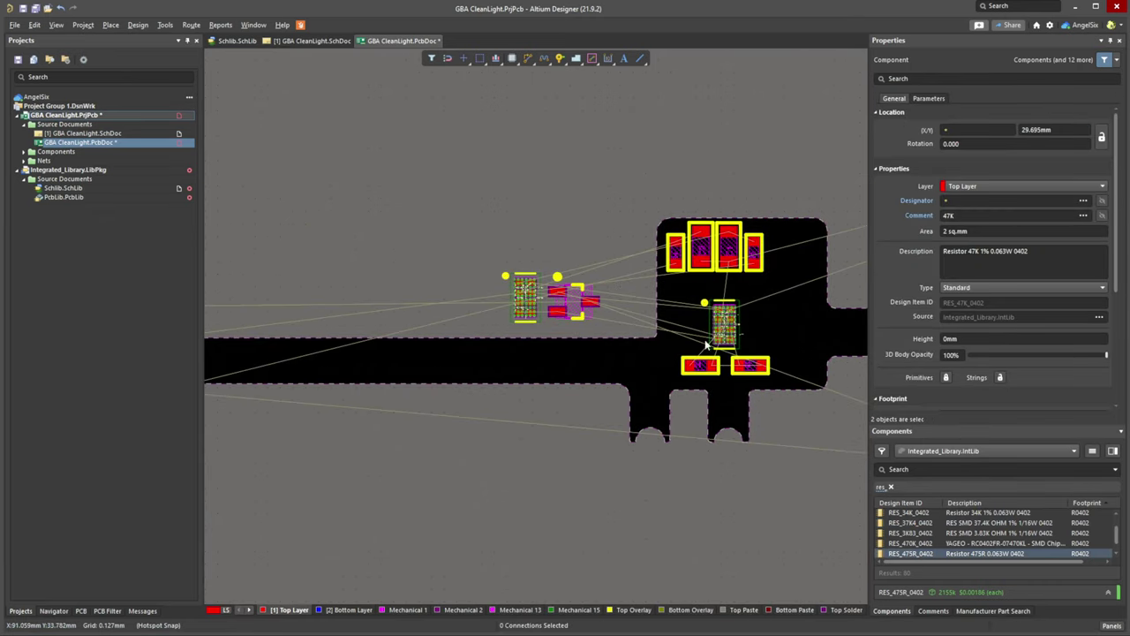
ctrl+scroll(705, 338, up, 4)
right_drag(638, 318, 617, 321)
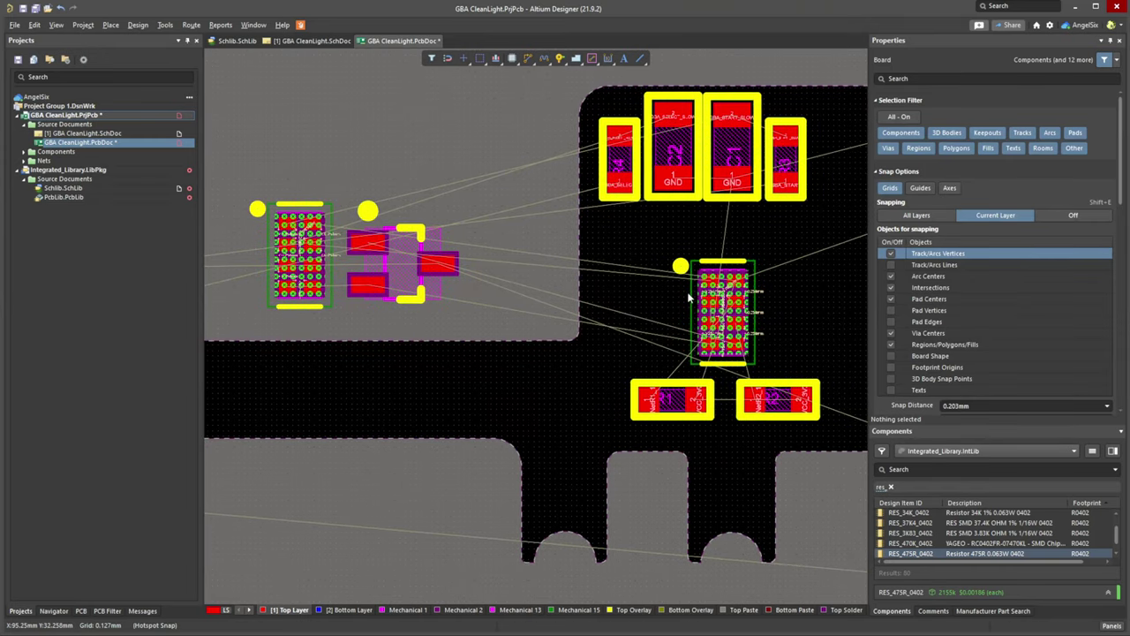
Reset the error markers on the PCB layout.
click(165, 25)
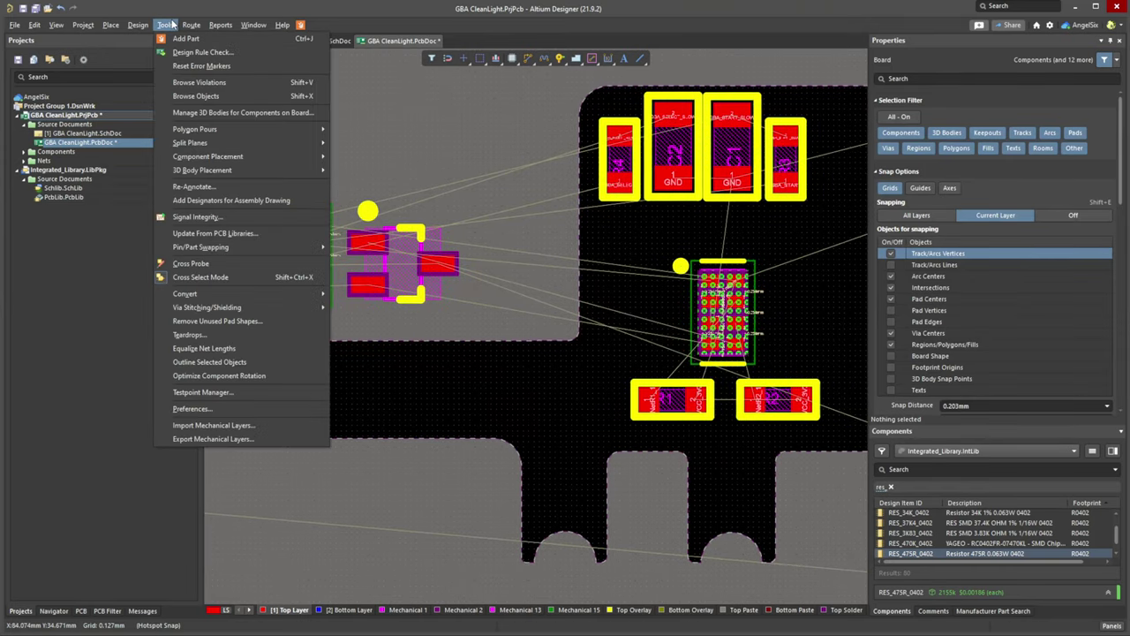
click(198, 56)
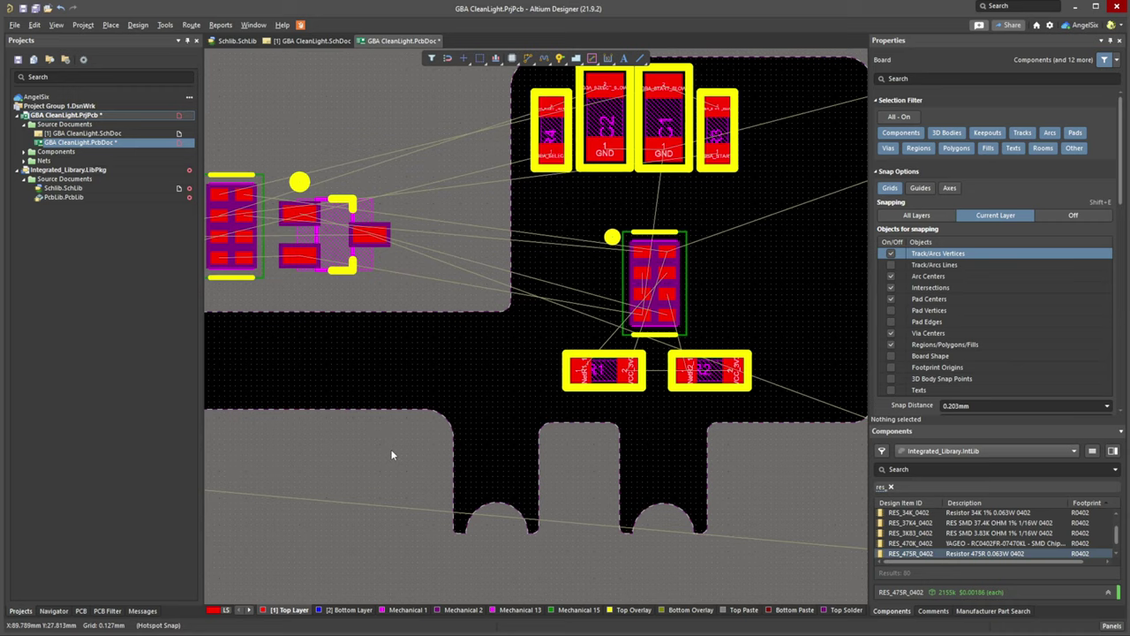
Move resistors R2 and R1 to the right side of U2, stacking R1 directly above R2.
ctrl+scroll(760, 157, up, 1)
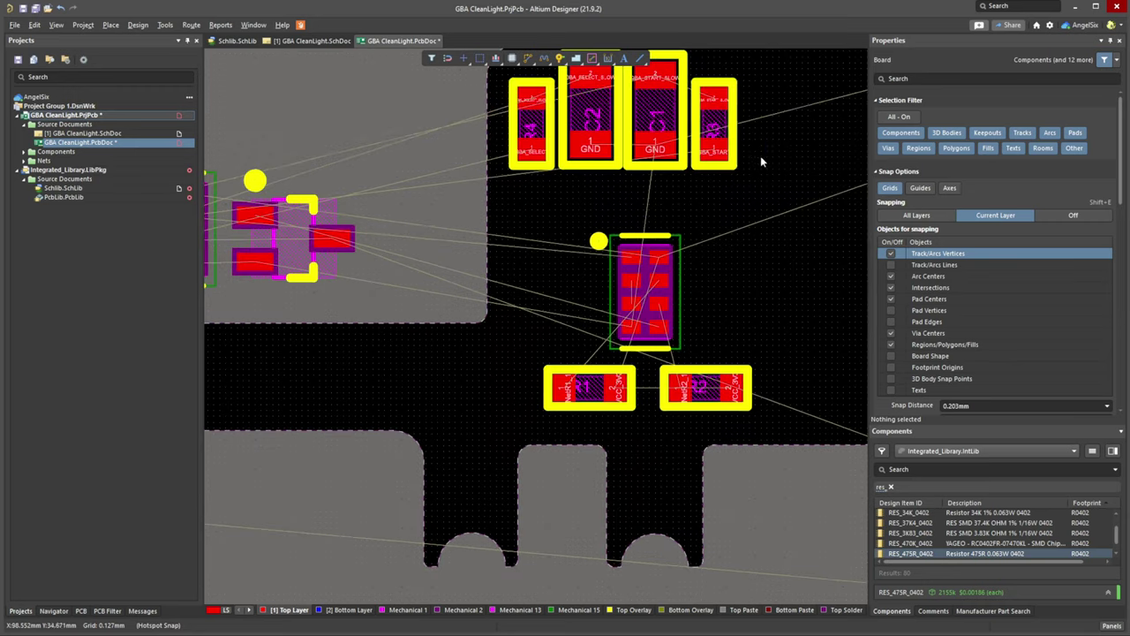
ctrl+scroll(630, 323, up, 2)
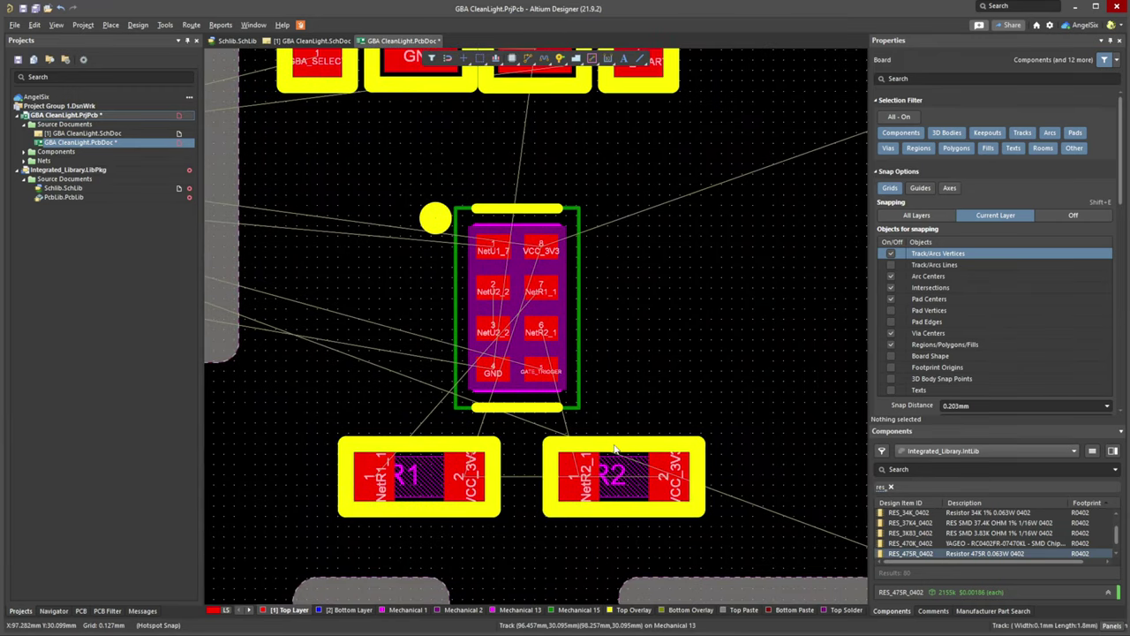
drag(615, 449, 732, 351)
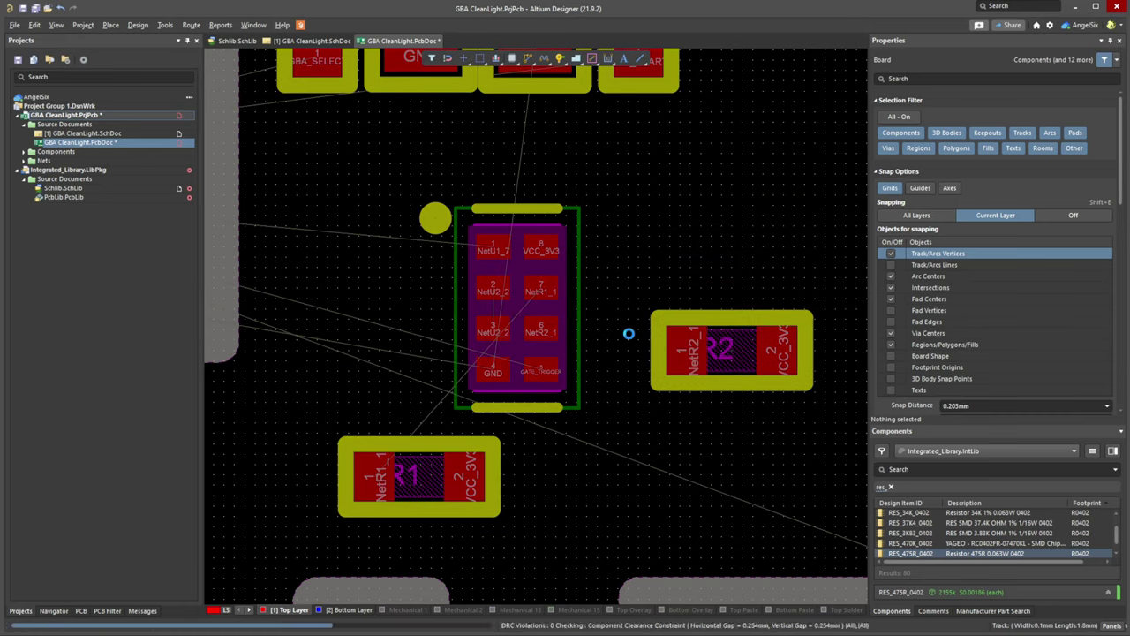
drag(430, 481, 737, 274)
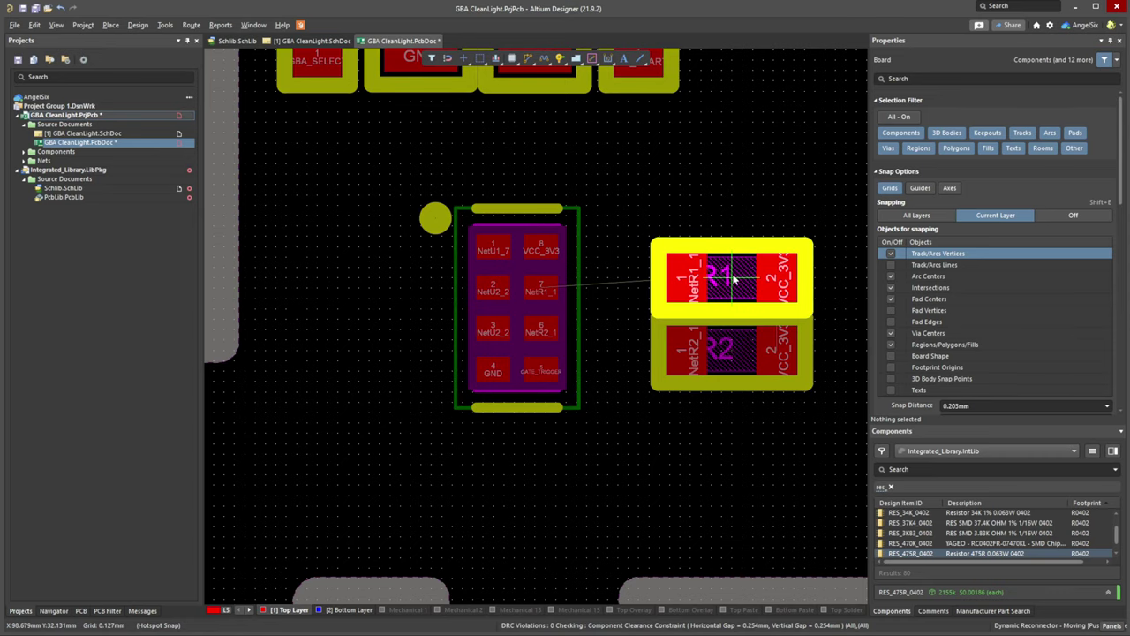
right_drag(607, 439, 482, 451)
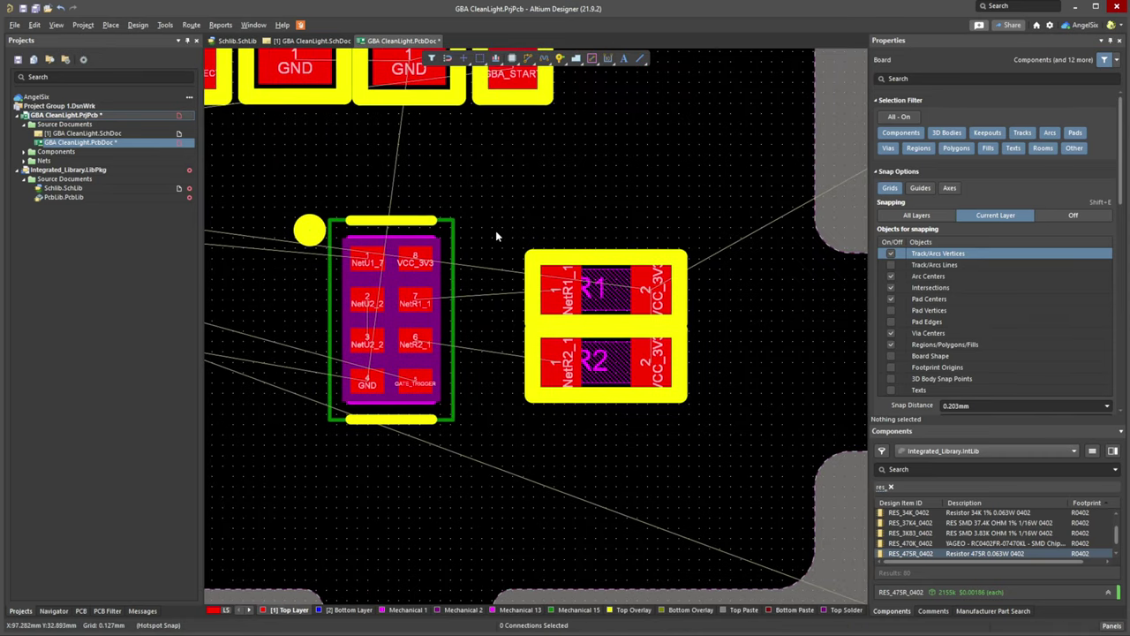
Select R1 and R2 together and shift the pair closer to the right side of U2.
drag(499, 227, 740, 428)
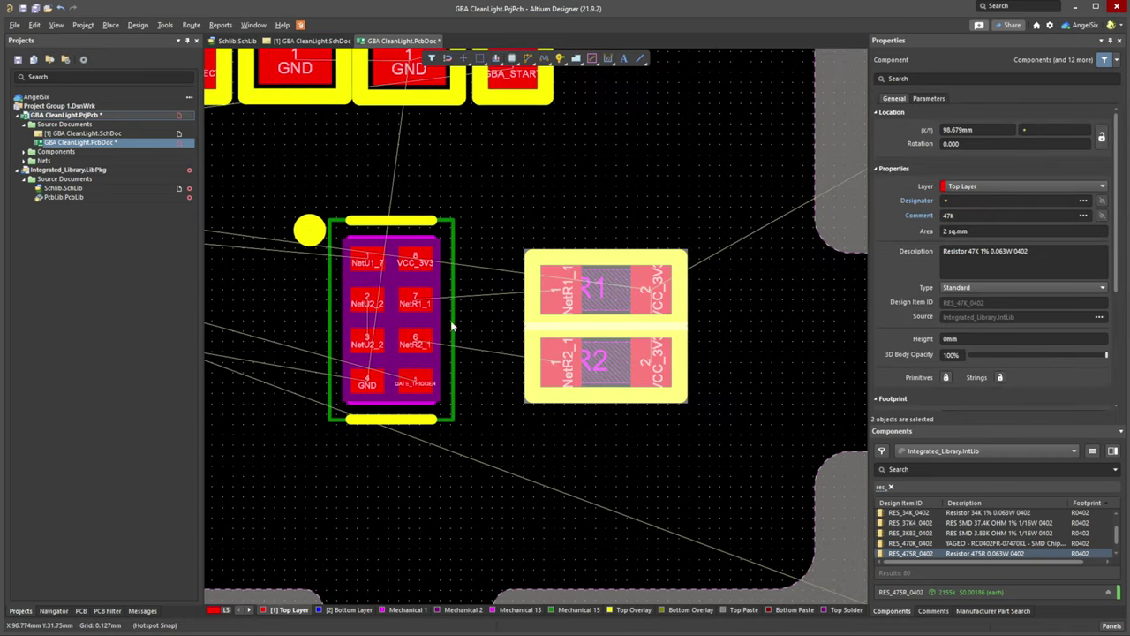
click(513, 327)
ctrl+scroll(468, 248, down, 3)
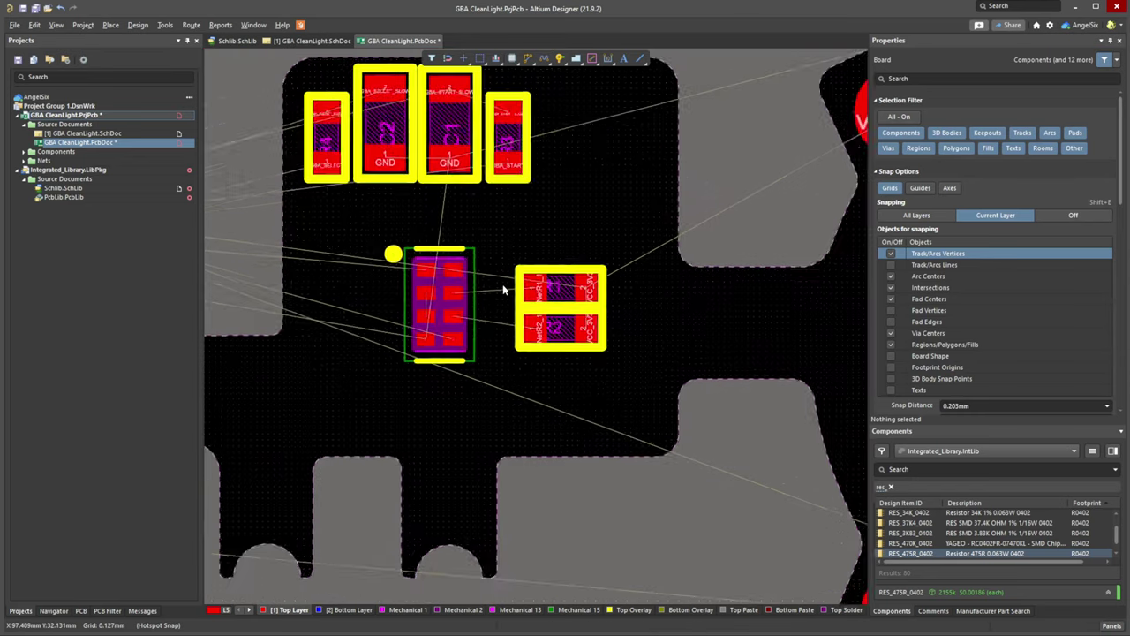
drag(617, 335, 618, 335)
drag(573, 302, 559, 304)
click(489, 353)
ctrl+scroll(466, 329, up, 4)
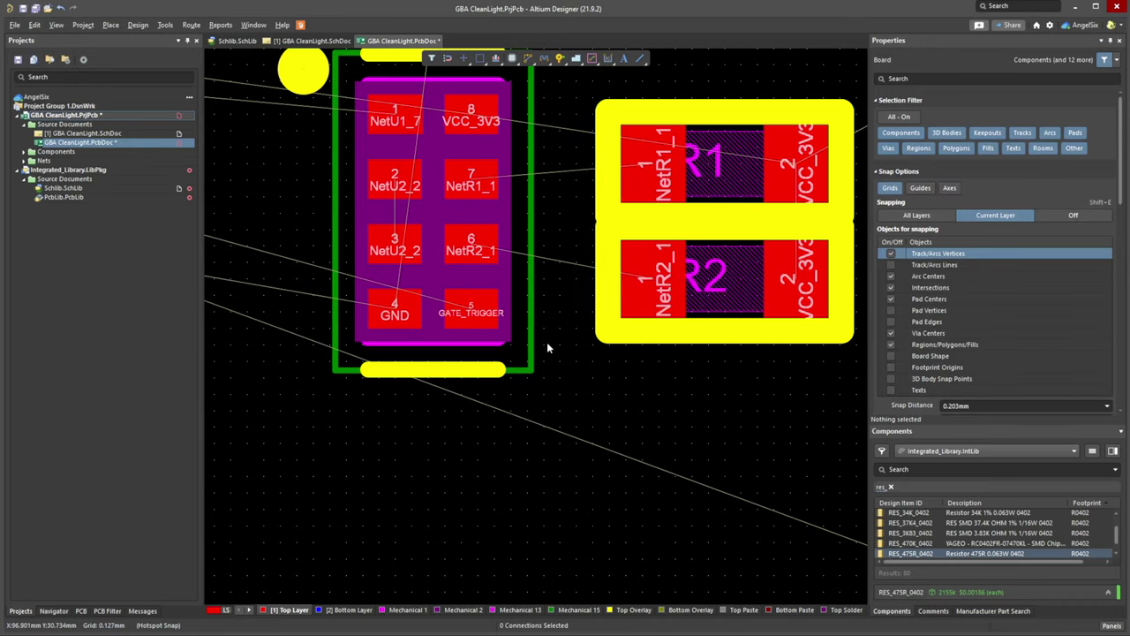
Inspect the component spacing on the square board section in 3D, and return to the 2D layout.
key(3)
key(2)
ctrl+scroll(769, 403, up, 4)
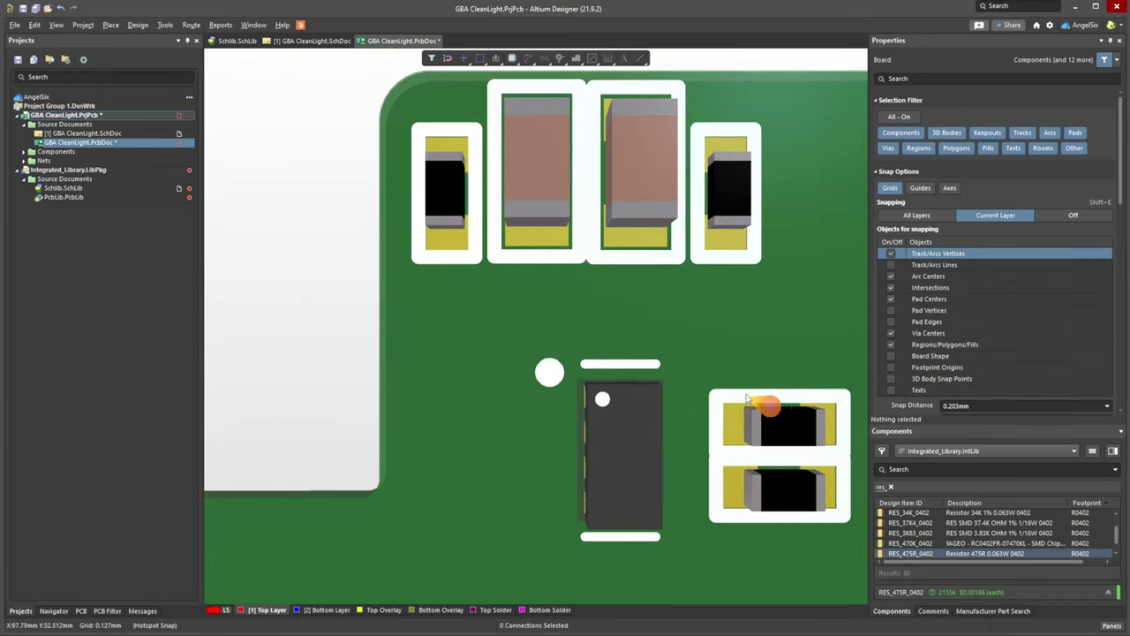
ctrl+scroll(741, 384, down, 4)
right_drag(731, 372, 499, 311)
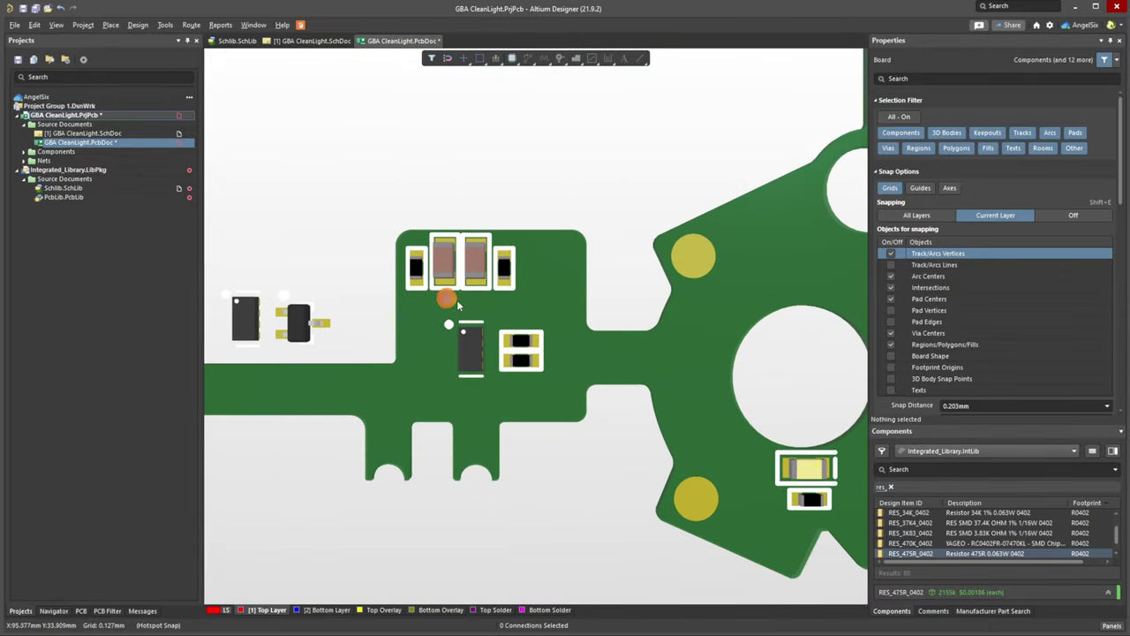
key(2)
key(3)
key(2)
Nudge the stacked resistors R1 and R2 together slightly further toward U2.
ctrl+scroll(545, 268, up, 6)
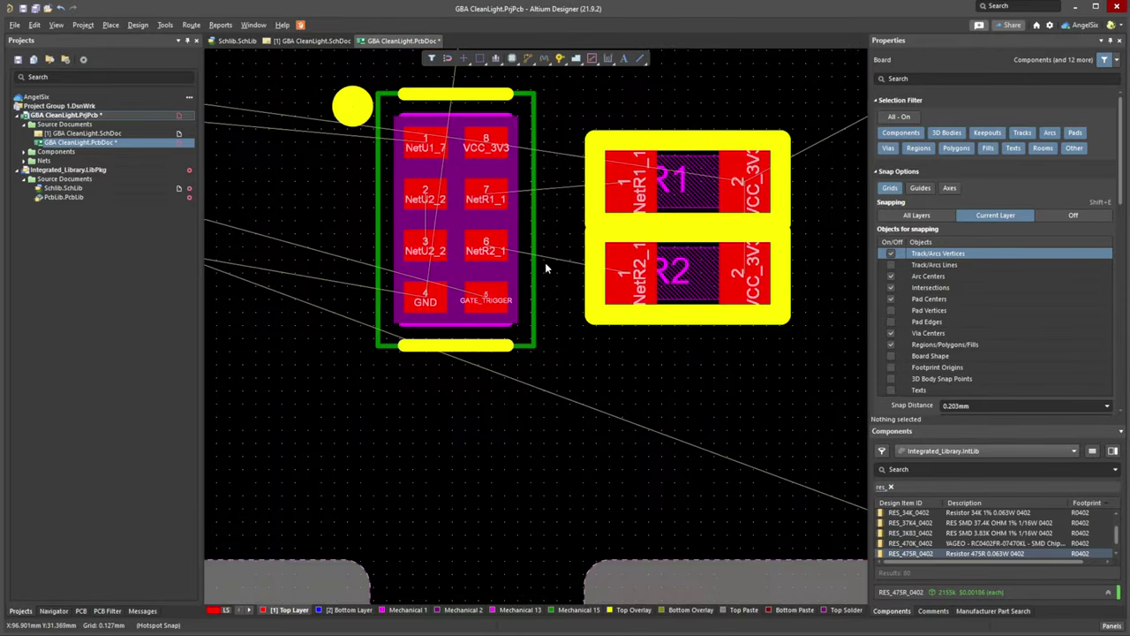
ctrl+scroll(545, 268, down, 1)
drag(559, 136, 796, 333)
drag(719, 235, 705, 233)
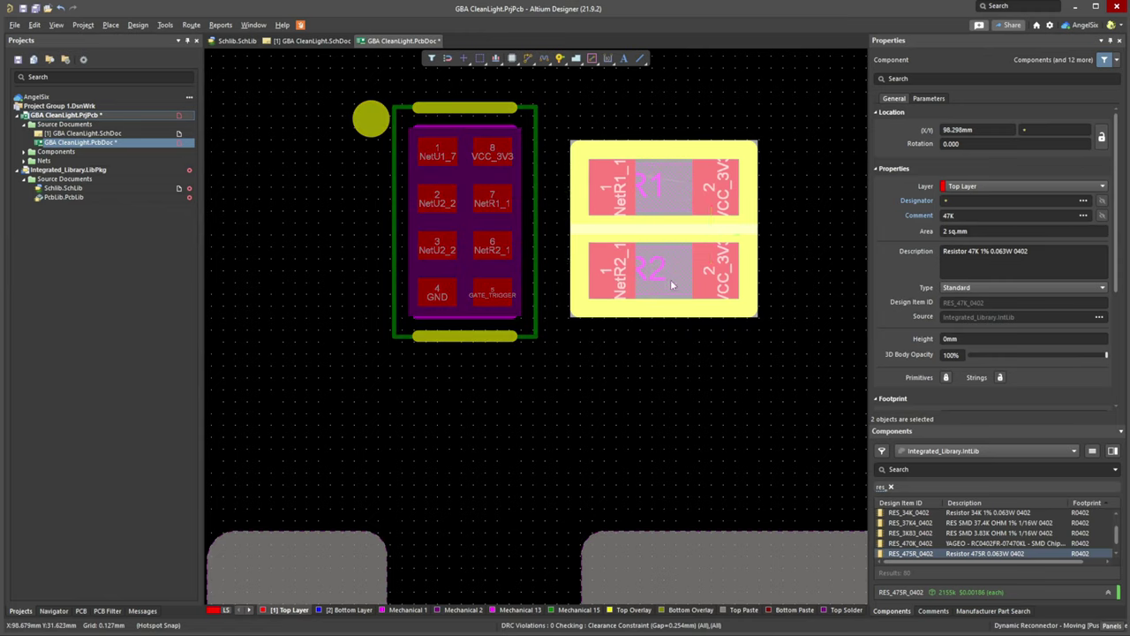
drag(670, 285, 671, 285)
click(606, 354)
Move U2, R1 and R2 as a group into the lower-right corner of the square board section.
ctrl+scroll(604, 354, down, 4)
drag(603, 303, 688, 353)
drag(629, 318, 727, 379)
ctrl+scroll(653, 346, up, 3)
ctrl+scroll(653, 343, down, 2)
click(488, 277)
Select U1 in the Button Logic & Trigger schematic to identify its footprint, and return to the PCB layout.
ctrl+scroll(510, 276, down, 2)
ctrl+scroll(508, 278, down, 1)
right_drag(469, 268, 568, 187)
ctrl+scroll(490, 196, down, 1)
right_drag(500, 193, 572, 277)
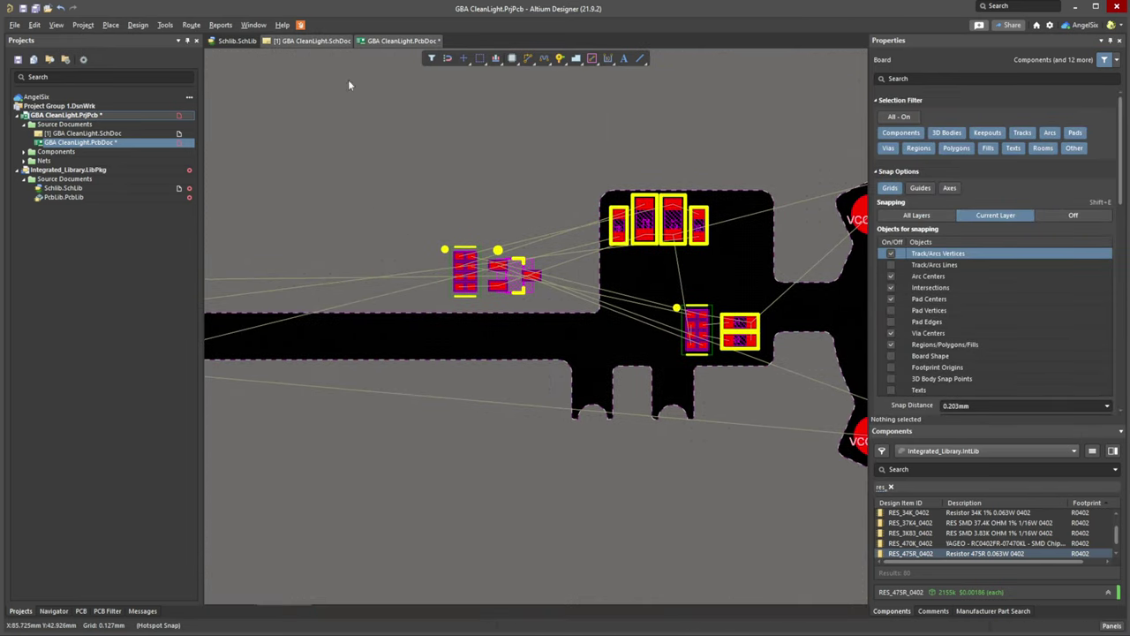
click(313, 42)
ctrl+scroll(505, 281, down, 2)
right_drag(363, 309, 545, 329)
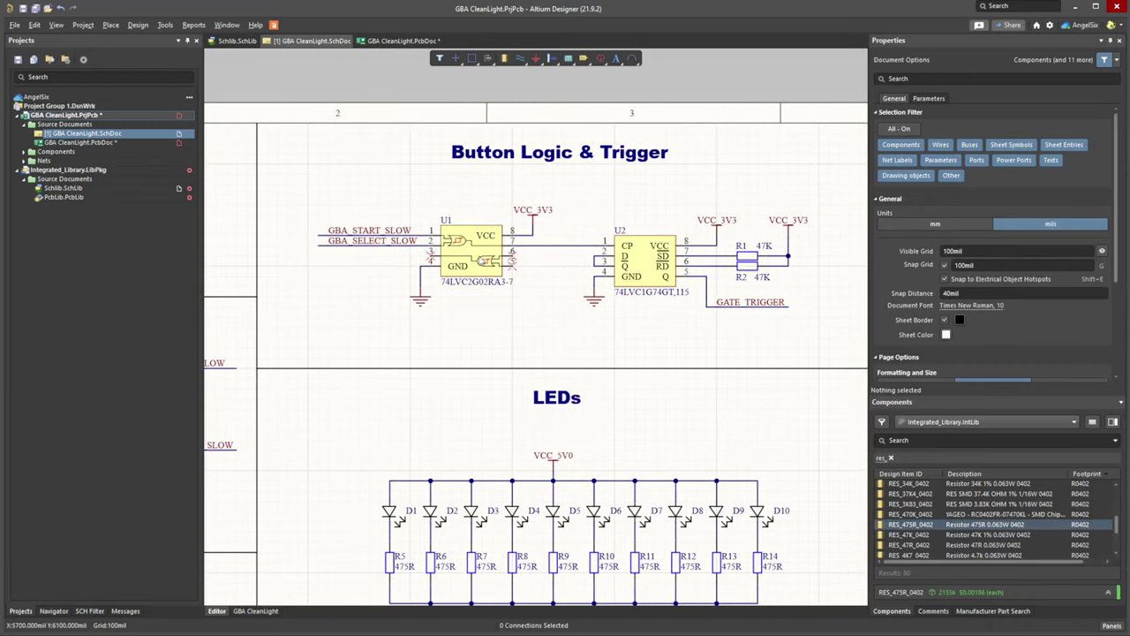
click(481, 260)
click(371, 43)
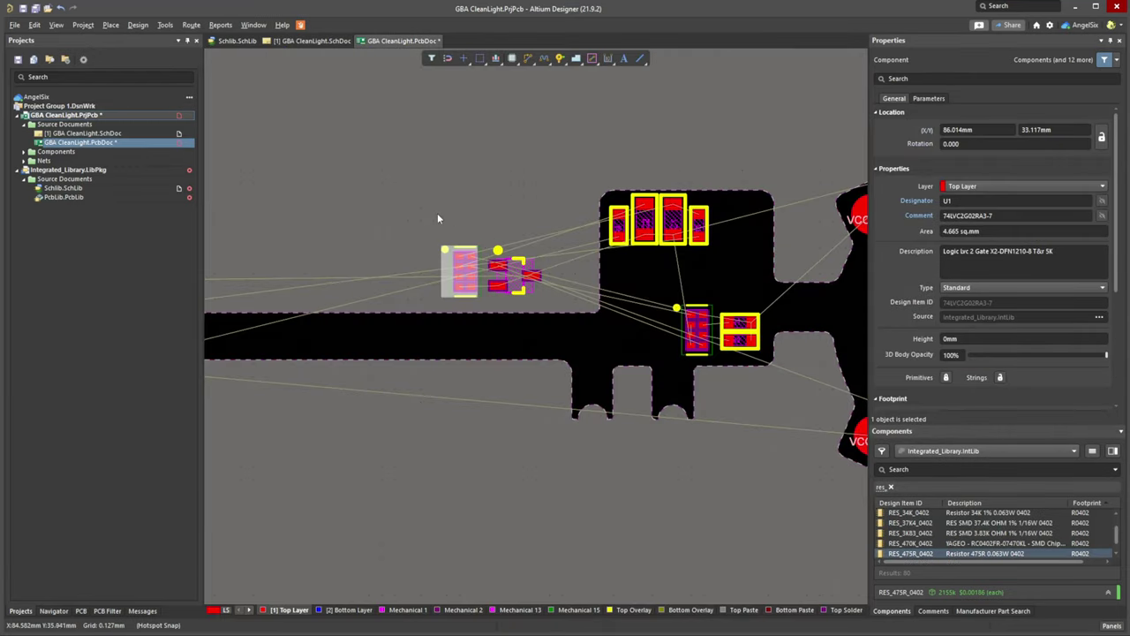
Place U1 in the left part of the square board section and transistor Q1 above R1 and R2.
click(437, 215)
drag(462, 276, 736, 277)
ctrl+scroll(737, 277, down, 3)
right_drag(737, 277, 618, 298)
Examine how the GATE_TRIGGER and GND connections run between Q1, U2 and the neighbouring components.
ctrl+scroll(481, 248, up, 8)
ctrl+scroll(481, 249, down, 1)
ctrl+scroll(358, 243, up, 2)
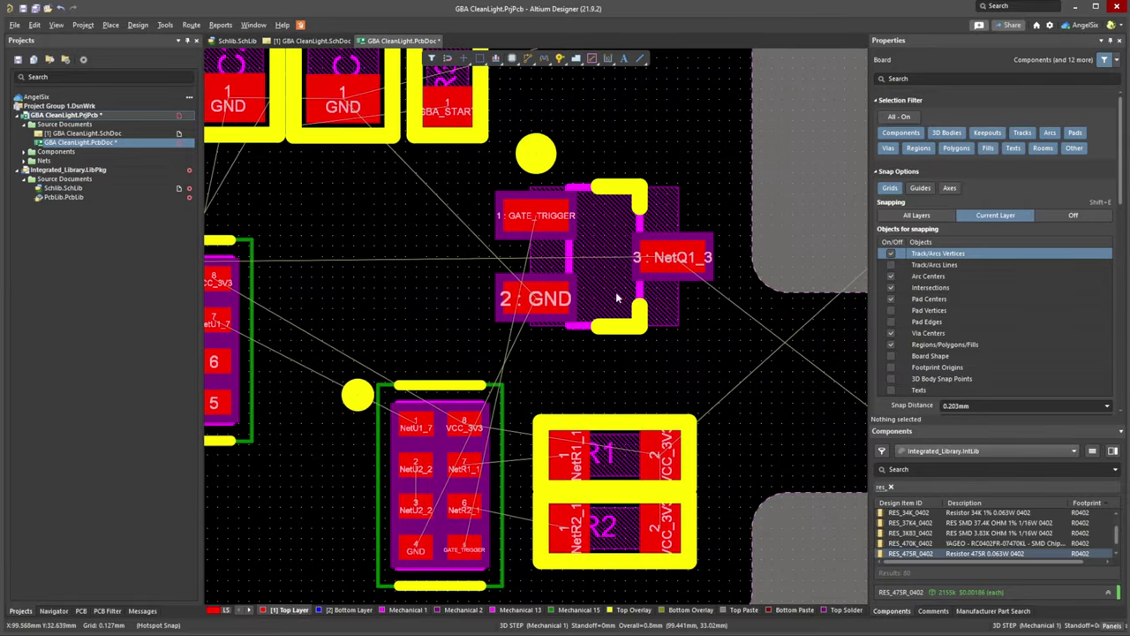
ctrl+scroll(617, 298, down, 2)
ctrl+scroll(534, 306, up, 2)
right_drag(614, 217, 649, 137)
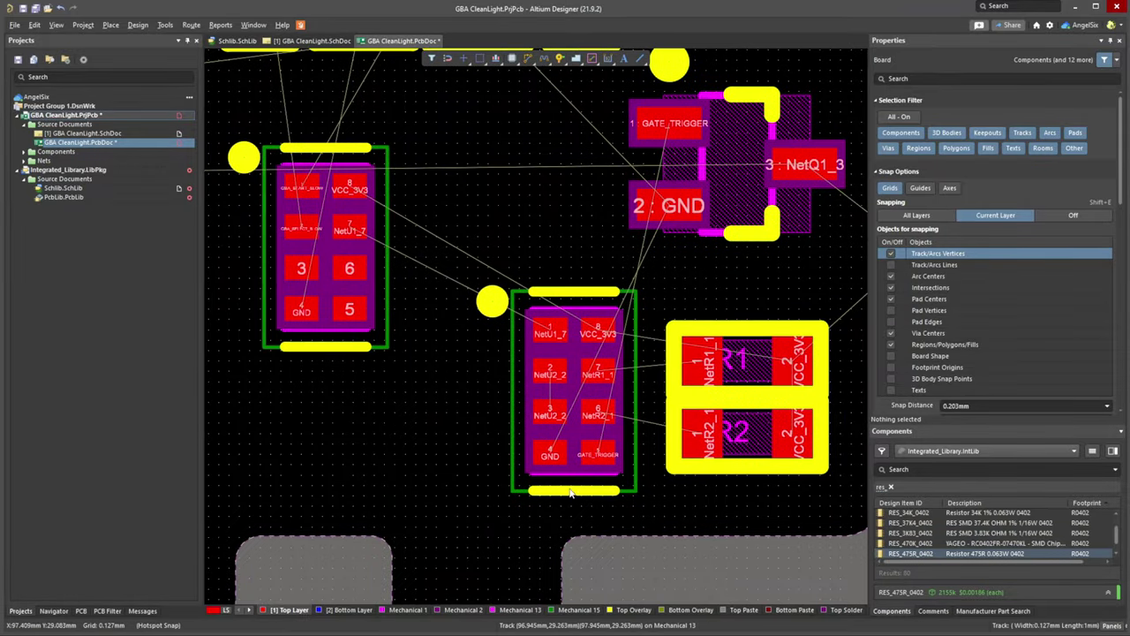
ctrl+scroll(604, 459, down, 2)
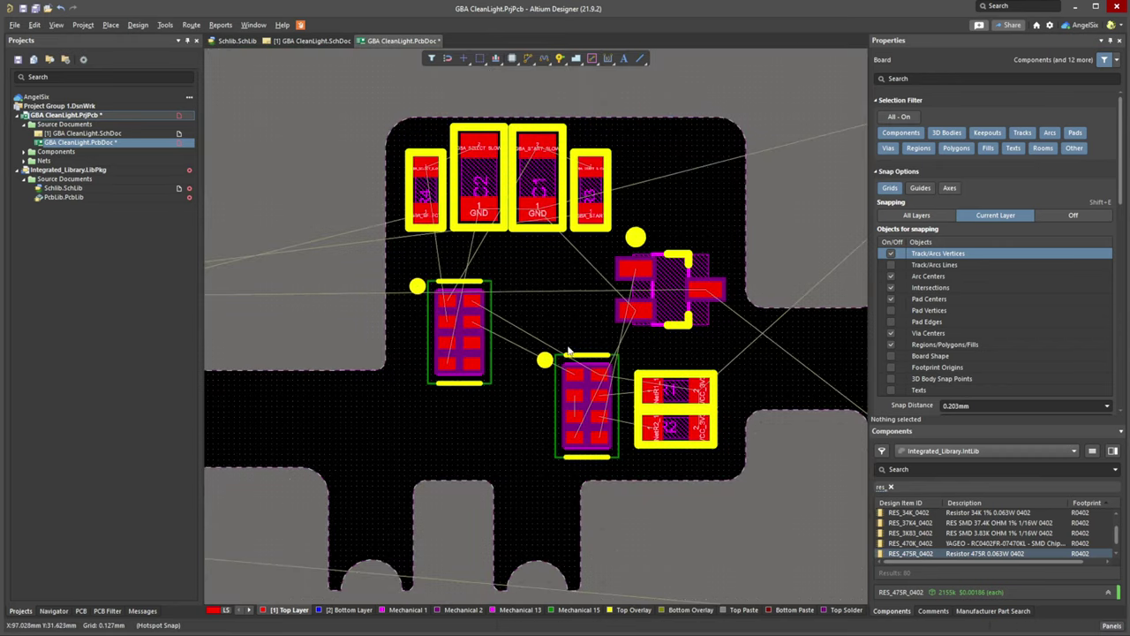
right_drag(569, 350, 471, 228)
ctrl+scroll(543, 188, up, 3)
right_drag(546, 158, 523, 284)
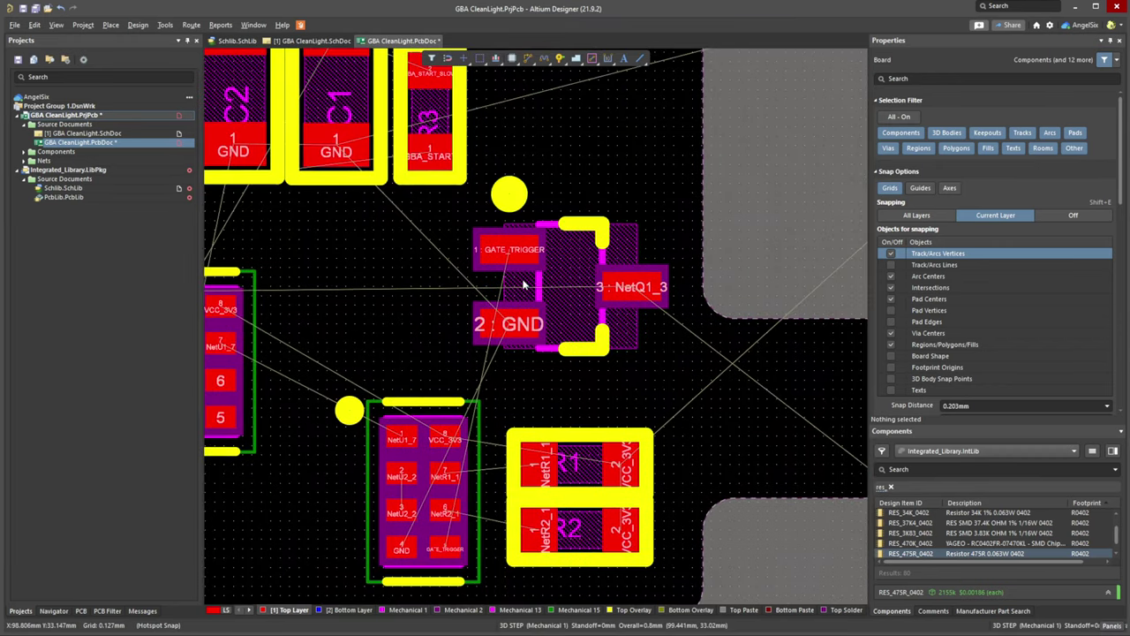
ctrl+scroll(523, 284, up, 2)
right_drag(396, 344, 554, 157)
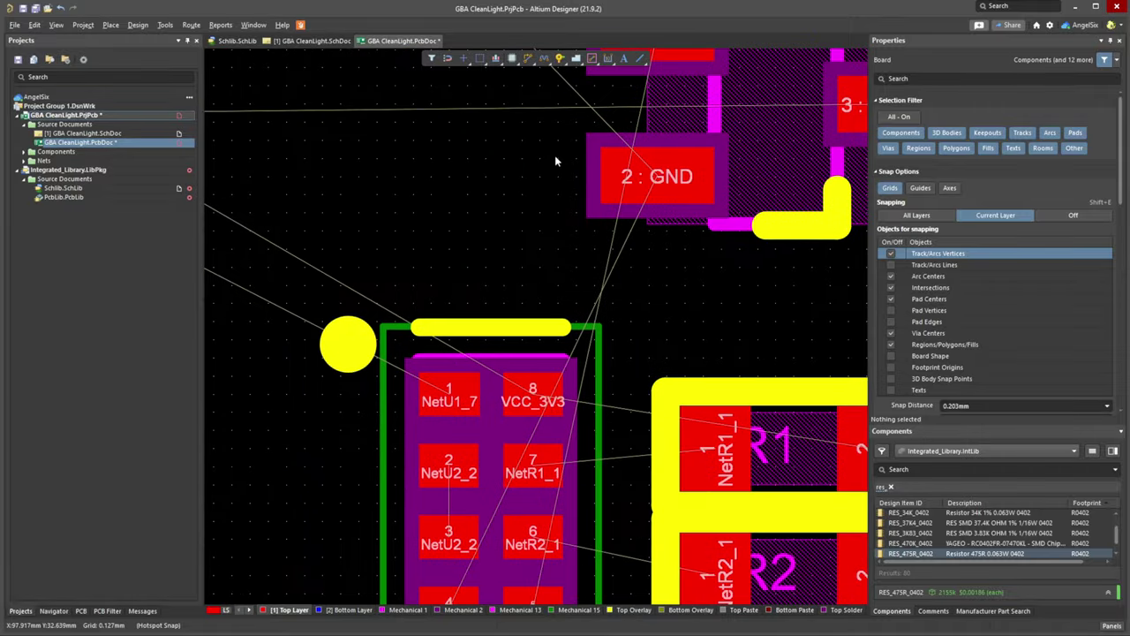
ctrl+scroll(558, 159, down, 1)
right_drag(584, 485, 559, 299)
ctrl+scroll(512, 313, up, 3)
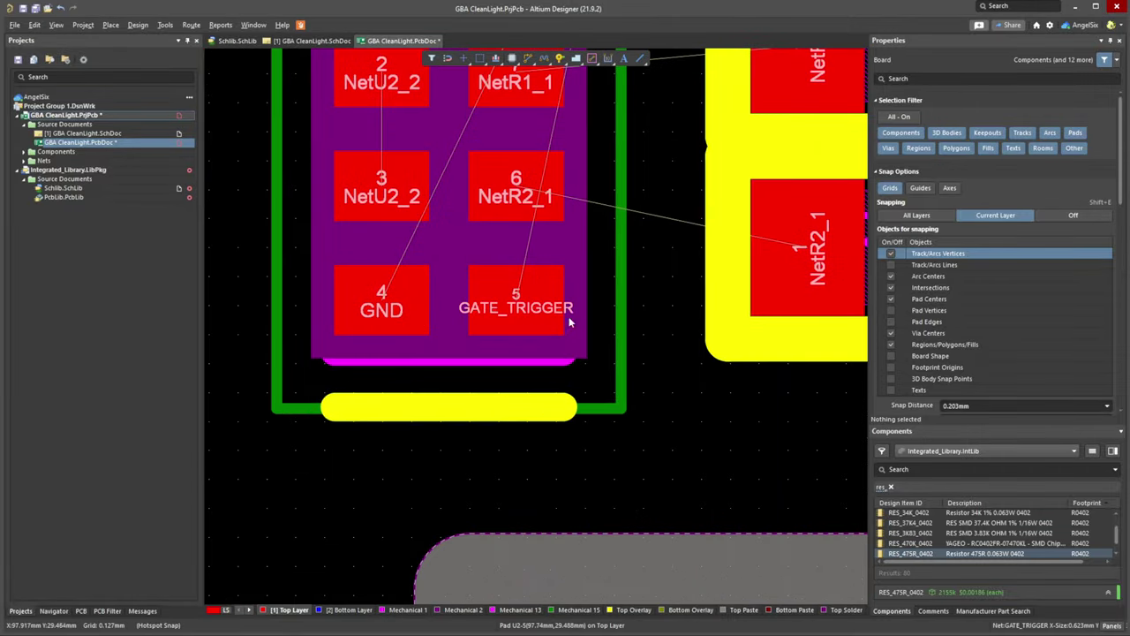
ctrl+scroll(518, 294, down, 5)
right_drag(523, 233, 481, 369)
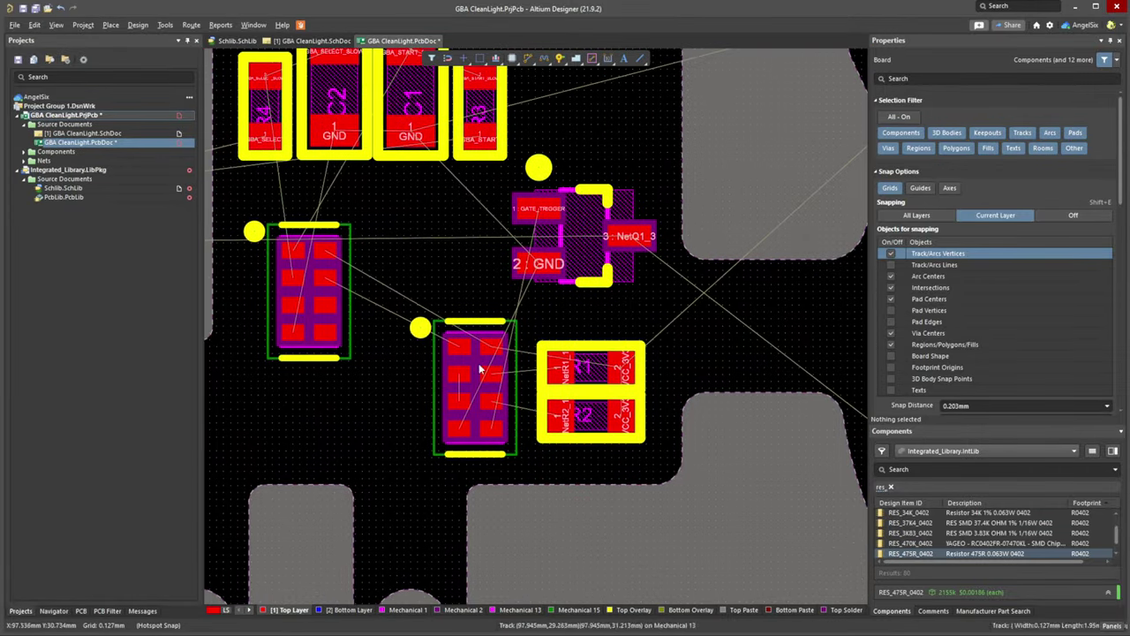
Move Q1 off the board to the right, and move U2, R1 and R2 together upward beside U1.
drag(572, 247, 793, 163)
drag(393, 311, 643, 460)
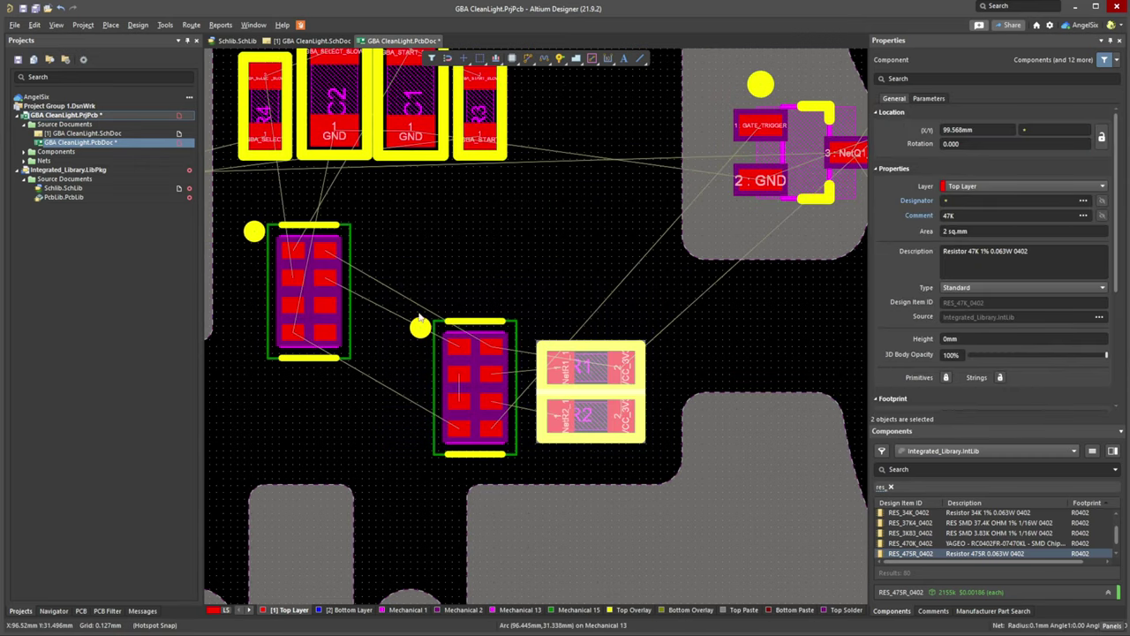
drag(377, 313, 685, 477)
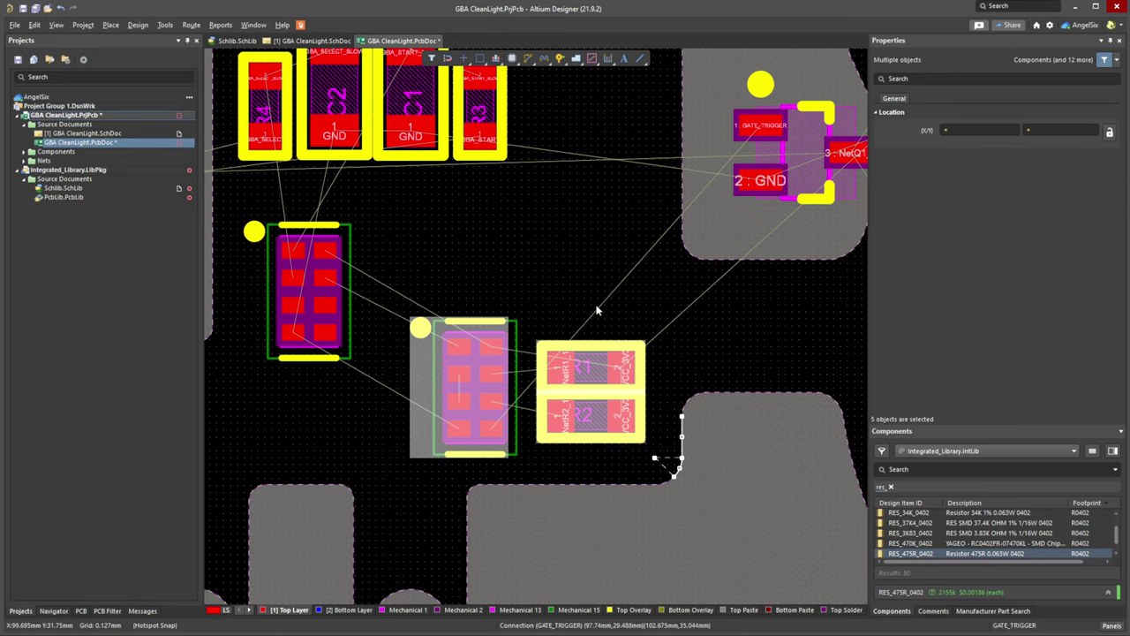
drag(395, 297, 662, 449)
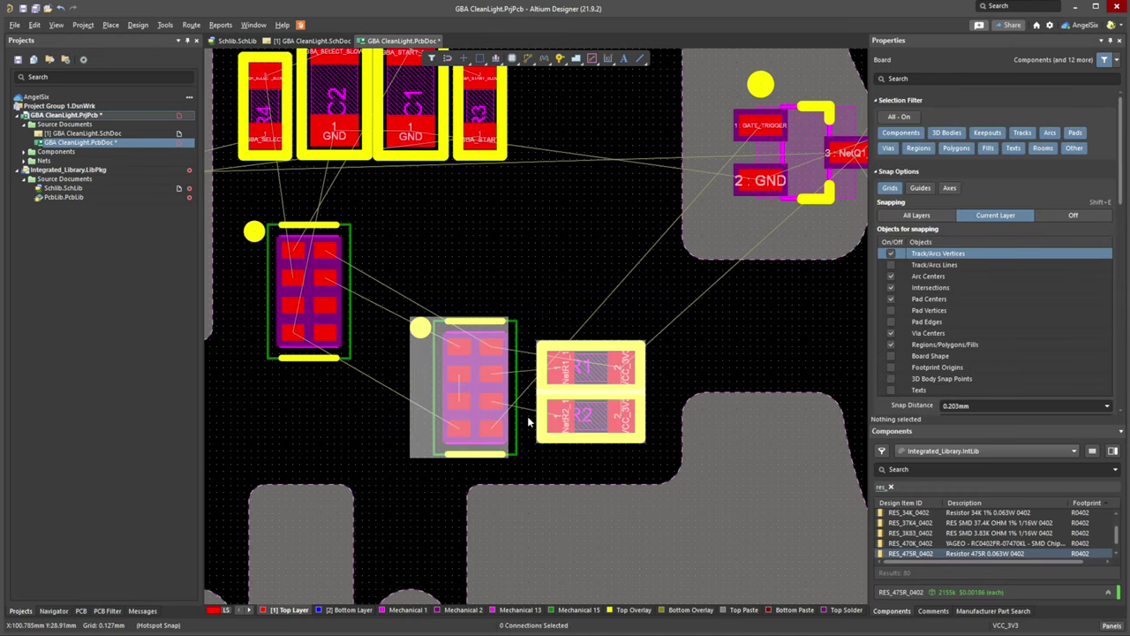
drag(494, 392, 474, 275)
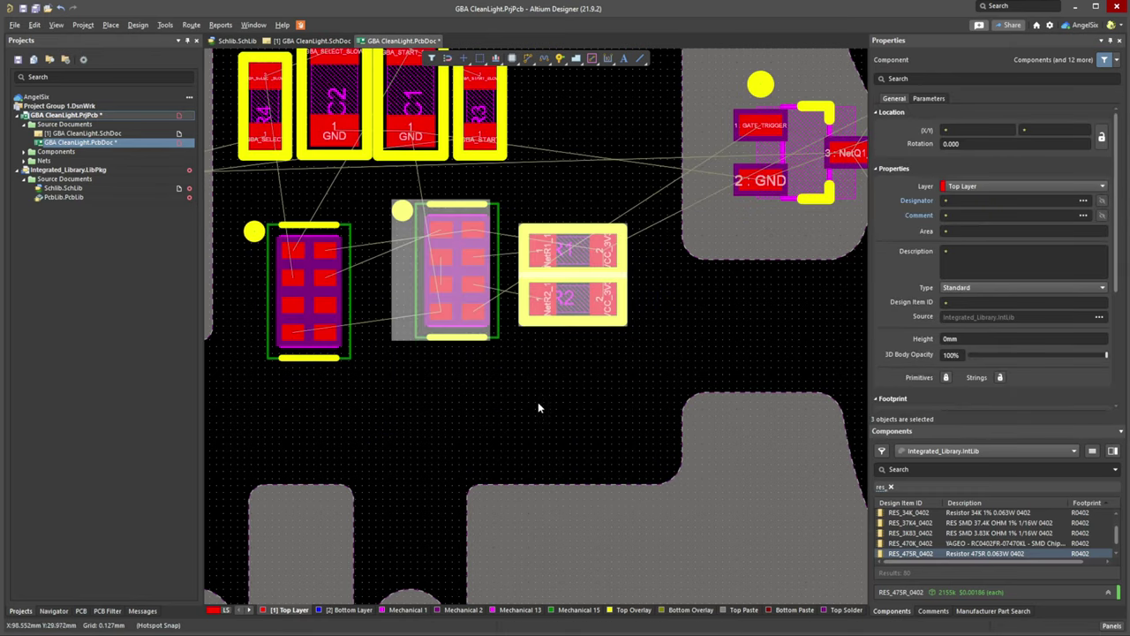
Check the GND connection at C1 and shift U2, R1 and R2 together closer to C1 and U1.
right_drag(530, 374, 615, 444)
ctrl+scroll(490, 217, up, 5)
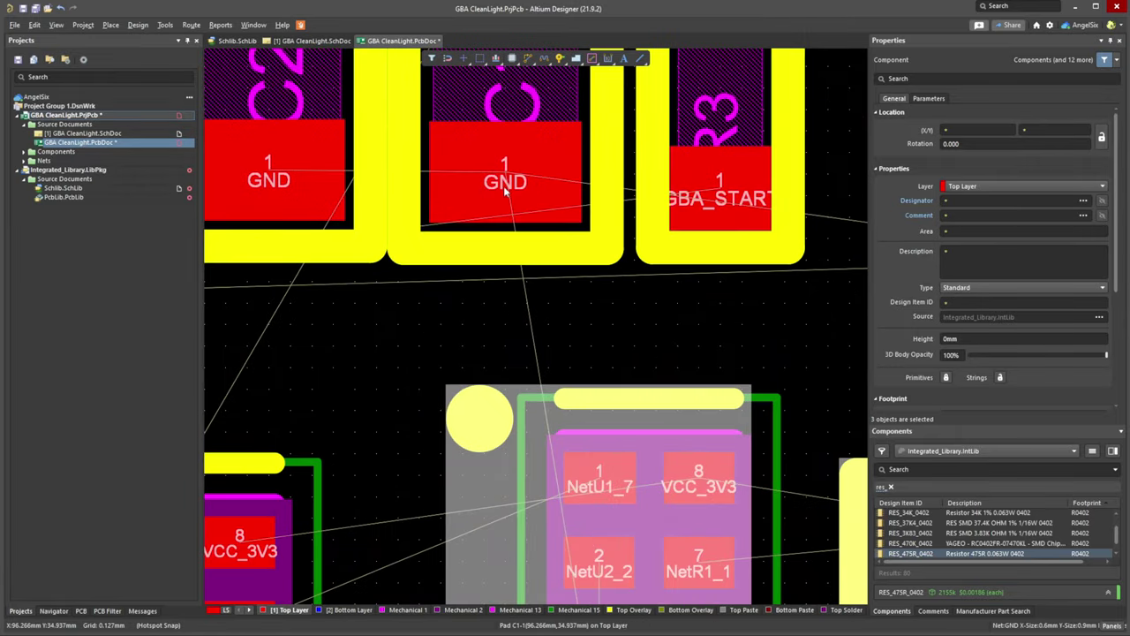
ctrl+scroll(495, 308, down, 4)
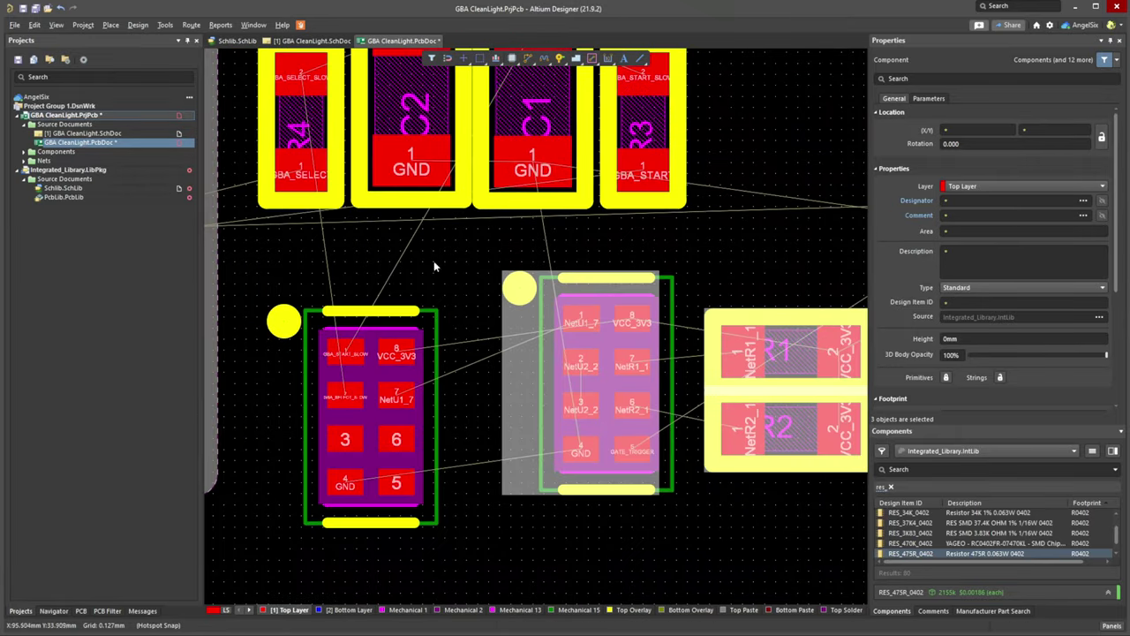
ctrl+scroll(433, 266, down, 2)
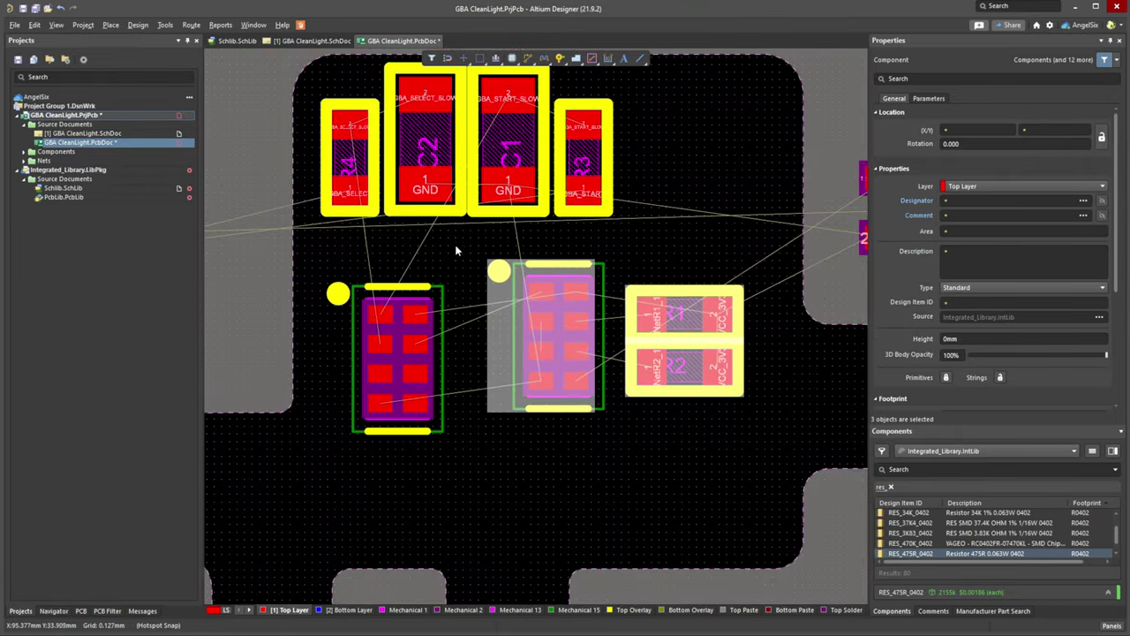
click(504, 264)
ctrl+scroll(483, 426, up, 1)
click(483, 426)
Move U1 up level with U2, below R4 and C2.
ctrl+scroll(409, 323, up, 2)
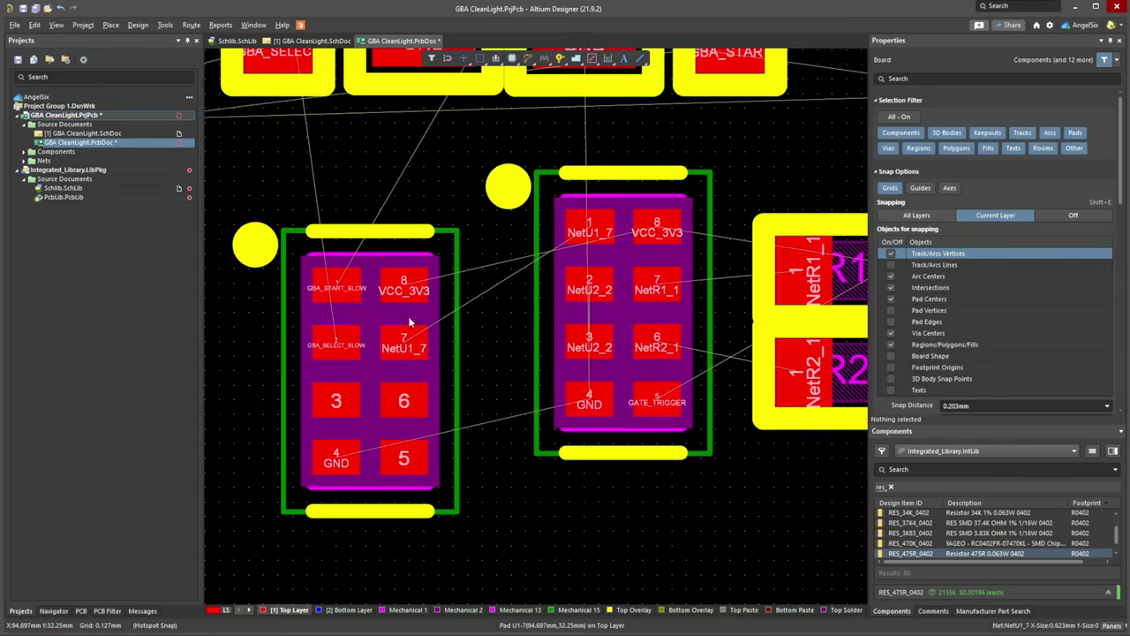
drag(336, 285, 321, 211)
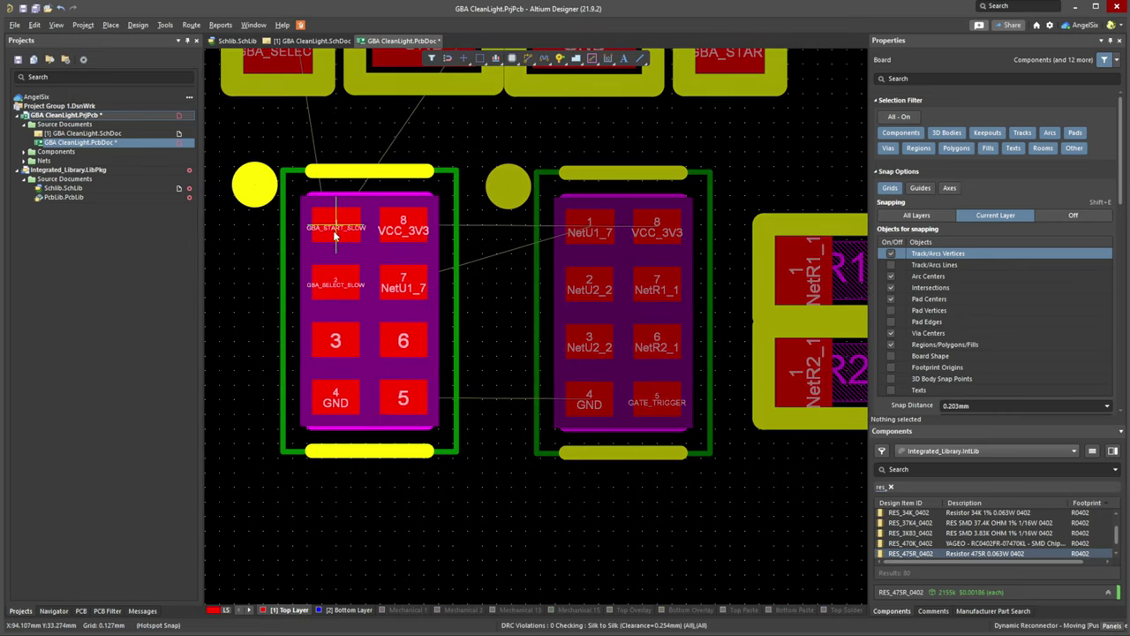
ctrl+scroll(396, 289, down, 2)
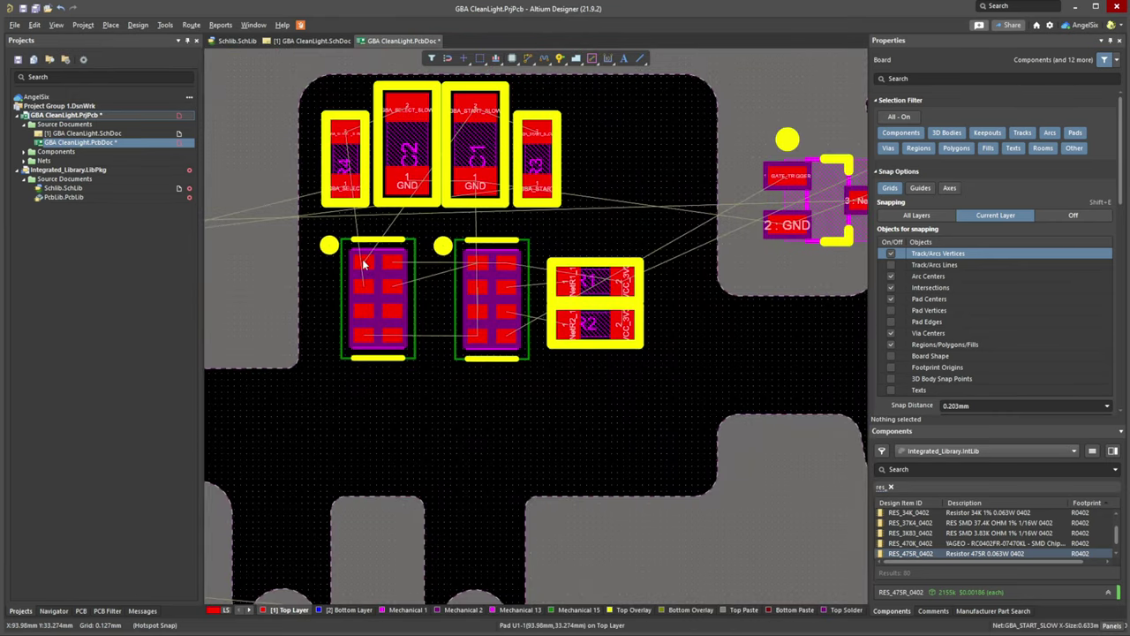
ctrl+scroll(396, 288, up, 3)
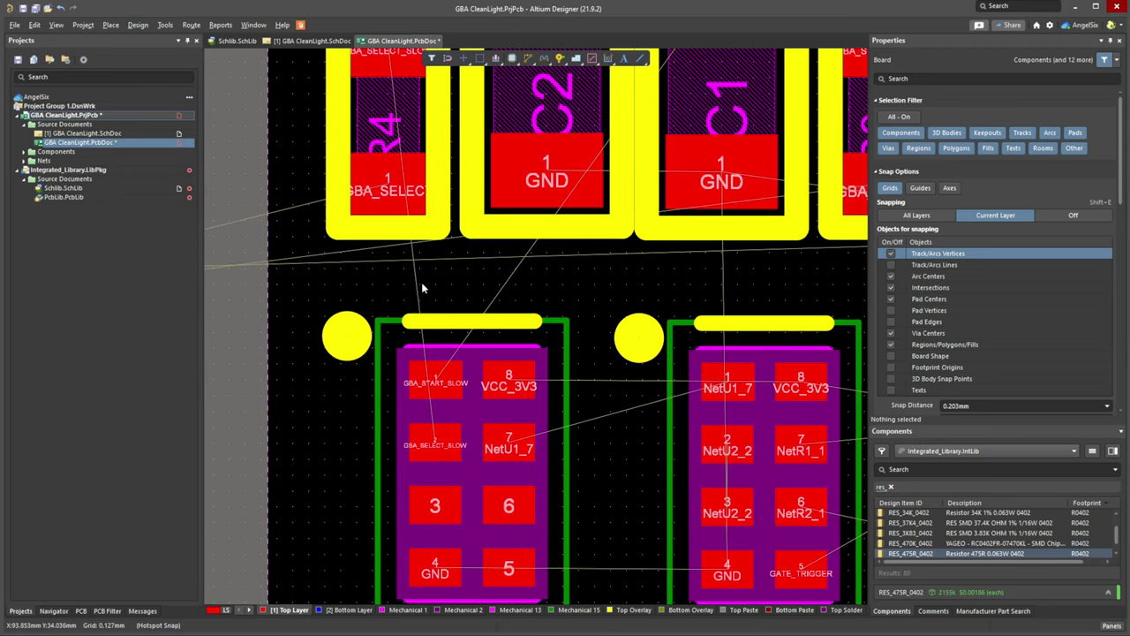
Rotate U1 90° and move it off the board, above C1 and C2.
right_drag(428, 290, 358, 418)
ctrl+scroll(474, 212, down, 2)
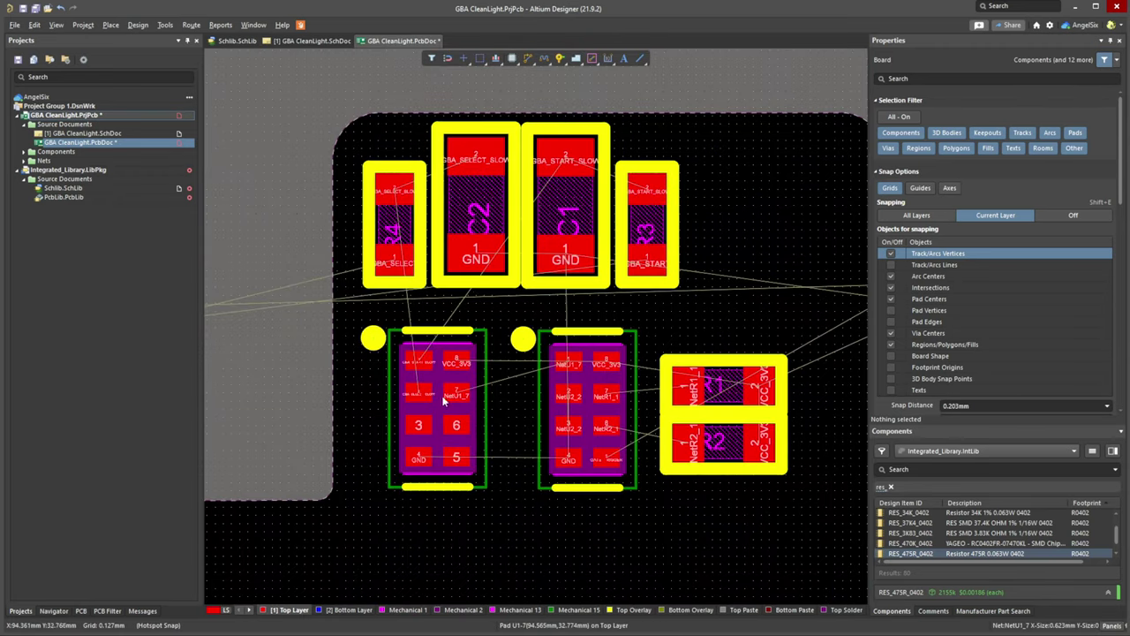
drag(424, 356, 420, 270)
key(space)
ctrl+scroll(420, 270, up, 4)
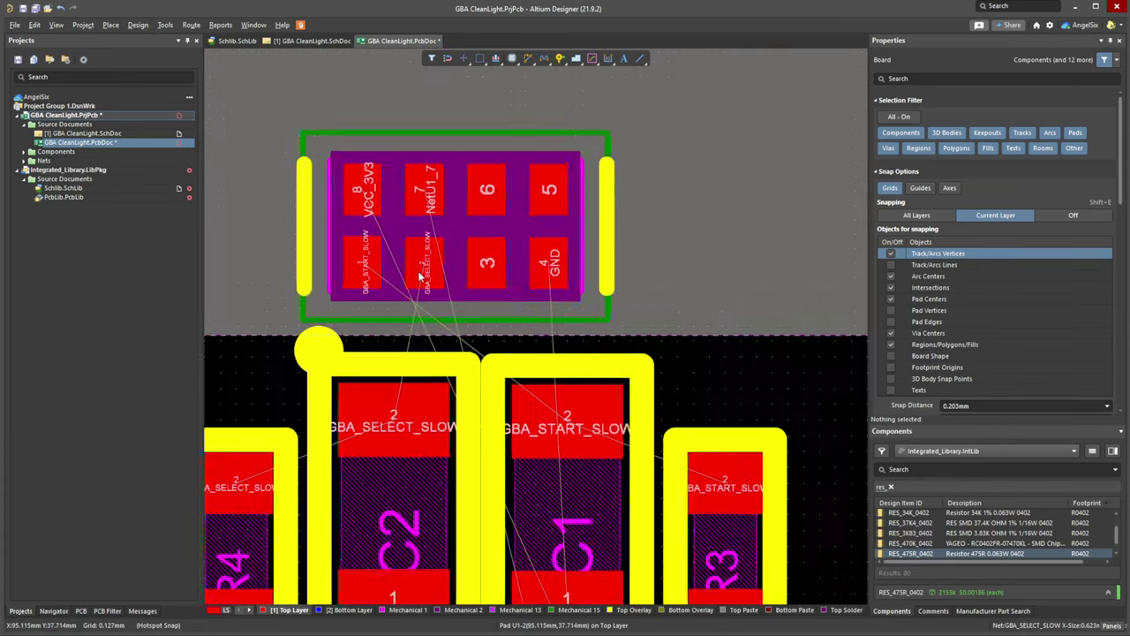
ctrl+scroll(462, 328, down, 7)
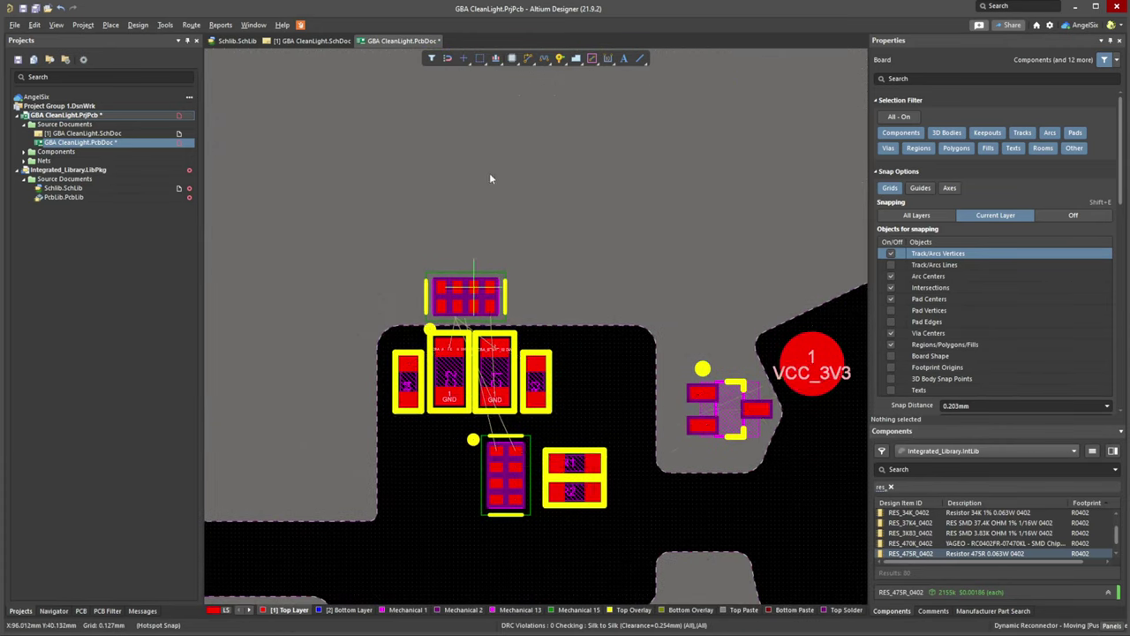
drag(490, 175, 491, 168)
Move C2 and R4 together off the board into the space below U1.
drag(377, 292, 495, 422)
click(475, 428)
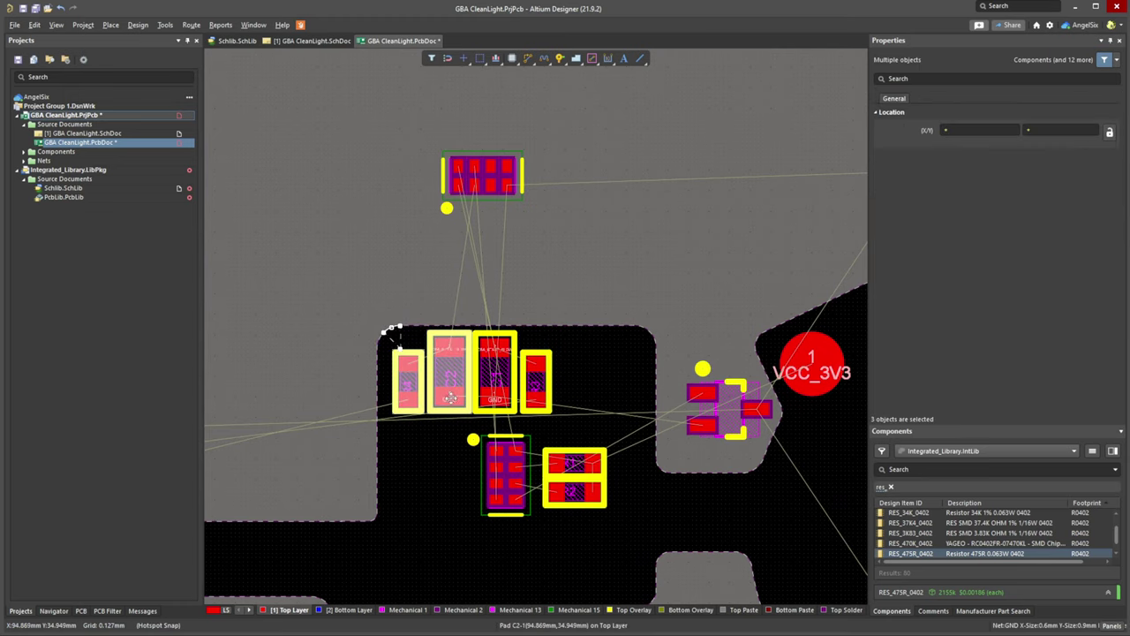
click(415, 378)
drag(445, 364, 540, 257)
click(648, 263)
Move C1 and R3 off the board beside R4, and shift U1 right to sit above the row of passives.
click(533, 371)
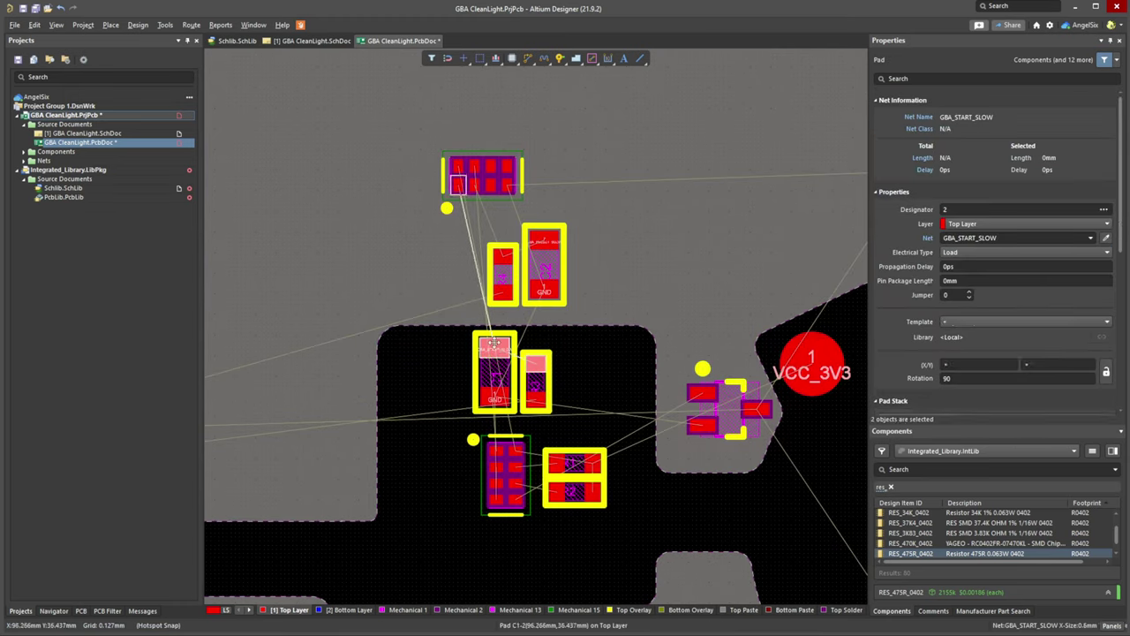
drag(507, 347, 430, 241)
ctrl+scroll(407, 219, up, 3)
click(463, 205)
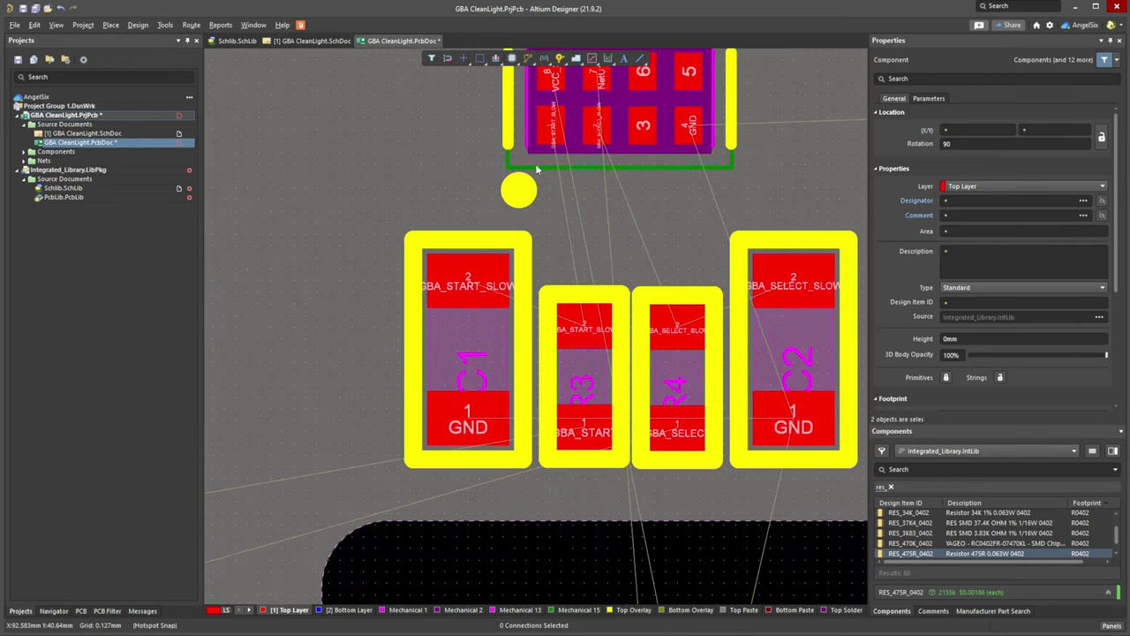
mouse_move(575, 141)
mouse_down()
mouse_move(663, 112)
mouse_move(594, 122)
mouse_move(609, 131)
mouse_move(587, 138)
mouse_up()
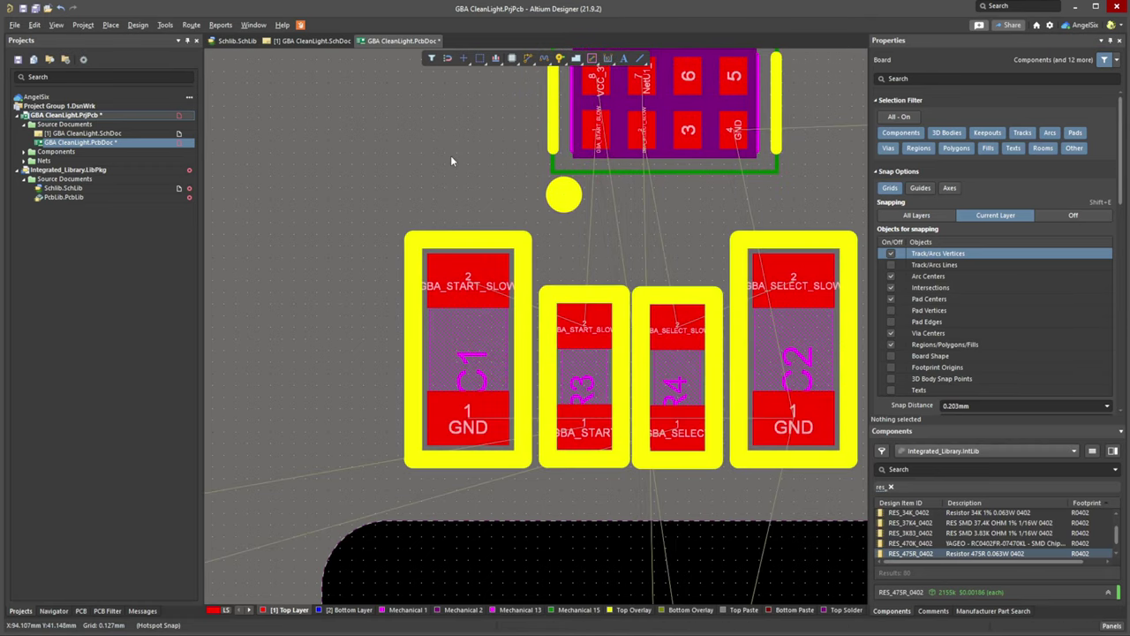
ctrl+scroll(498, 179, down, 3)
ctrl+scroll(469, 157, down, 2)
drag(470, 128, 471, 133)
drag(376, 89, 603, 259)
ctrl+scroll(469, 308, down, 1)
right_drag(469, 309, 433, 206)
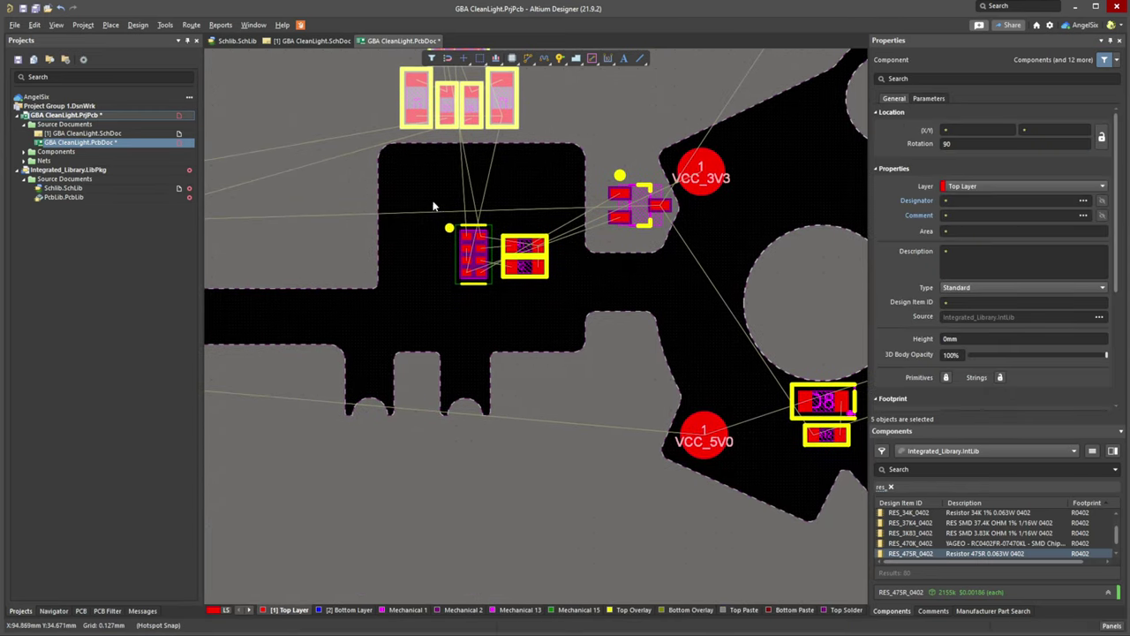
drag(564, 281, 564, 280)
click(542, 204)
Move Q1 onto the board, just below U2 and R2.
drag(620, 193, 499, 311)
ctrl+scroll(496, 301, up, 2)
ctrl+scroll(496, 301, up, 3)
right_drag(496, 302, 642, 308)
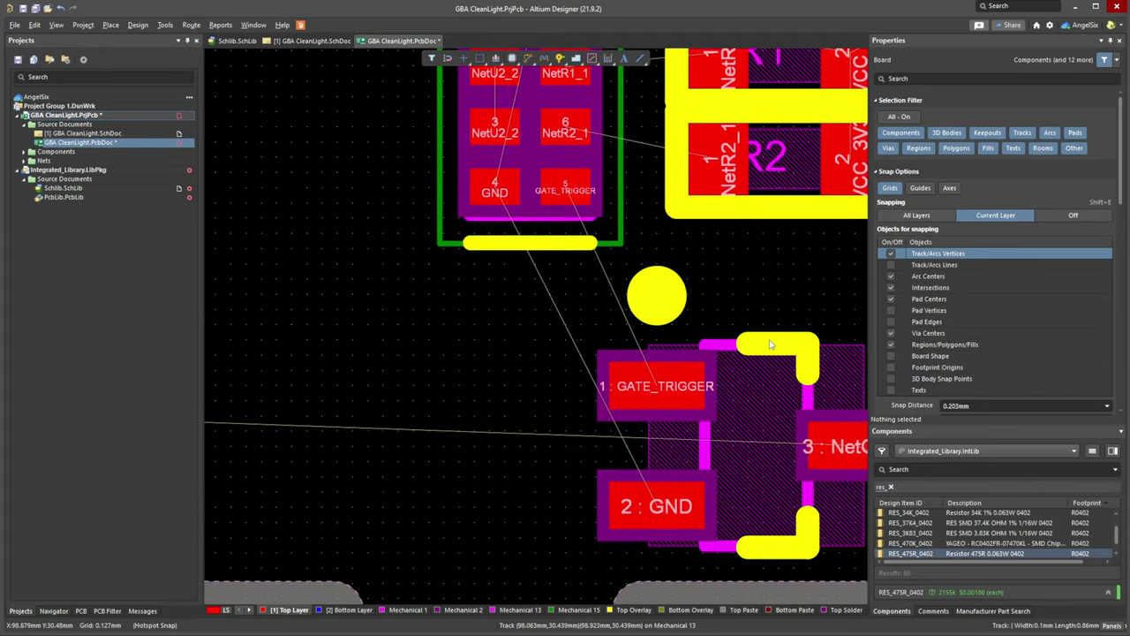
Rotate Q1 180° and place it left of U2 with its GND and GATE_TRIGGER pads facing U2.
drag(770, 344, 254, 248)
key(space)
key(space)
ctrl+scroll(507, 343, down, 4)
right_drag(509, 374, 555, 458)
drag(436, 357, 431, 336)
drag(248, 227, 774, 394)
click(369, 221)
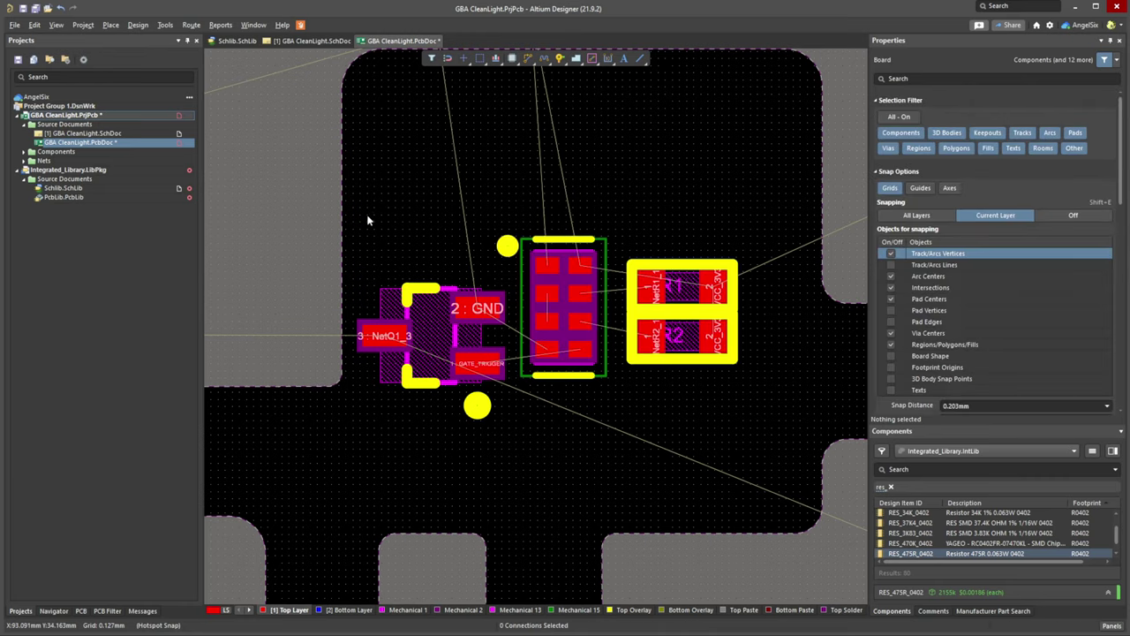
Shift Q1, U2, R1 and R2 together lower on the board, and move U1 with C1, R3, R4 and C2 farther above it.
drag(430, 257, 770, 407)
drag(566, 320, 616, 383)
ctrl+scroll(591, 277, down, 5)
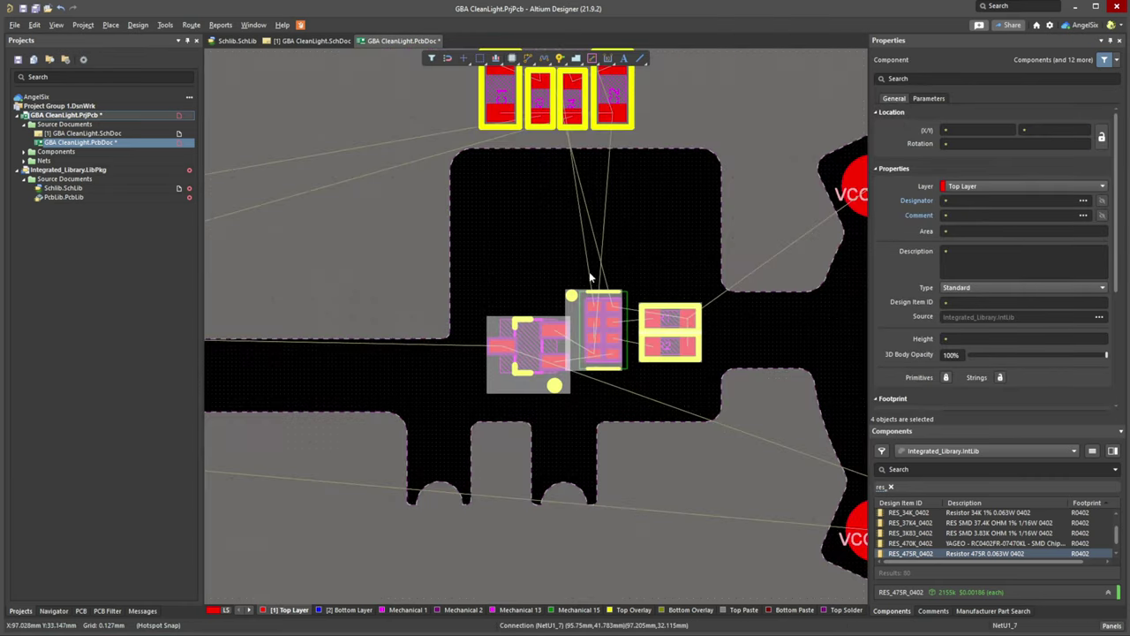
right_drag(590, 277, 496, 455)
drag(384, 209, 567, 369)
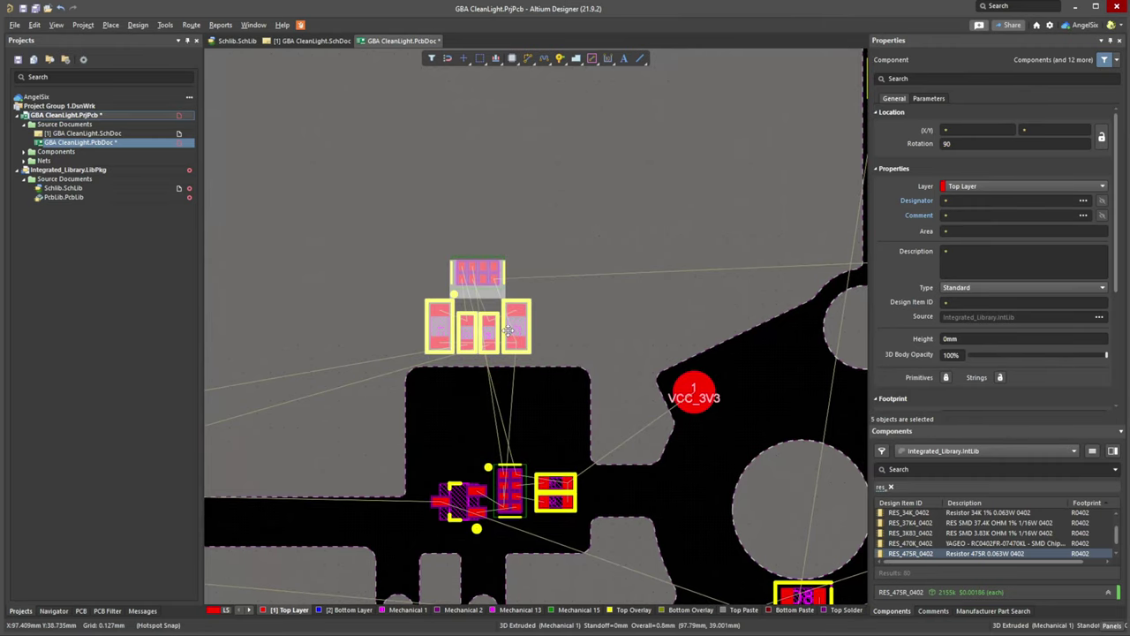
drag(508, 330, 500, 289)
Move Q1, U2 and the R1/R2 pair down and left, packing them side by side above the two notched tabs.
ctrl+scroll(537, 490, up, 3)
right_drag(512, 514, 520, 328)
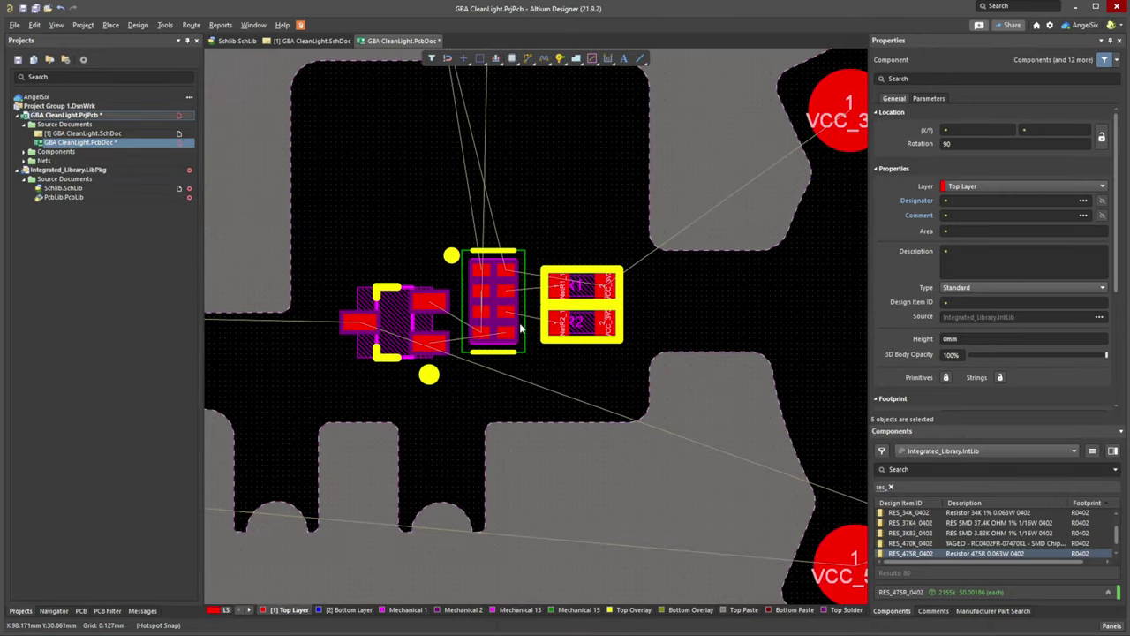
click(344, 236)
drag(389, 297, 351, 350)
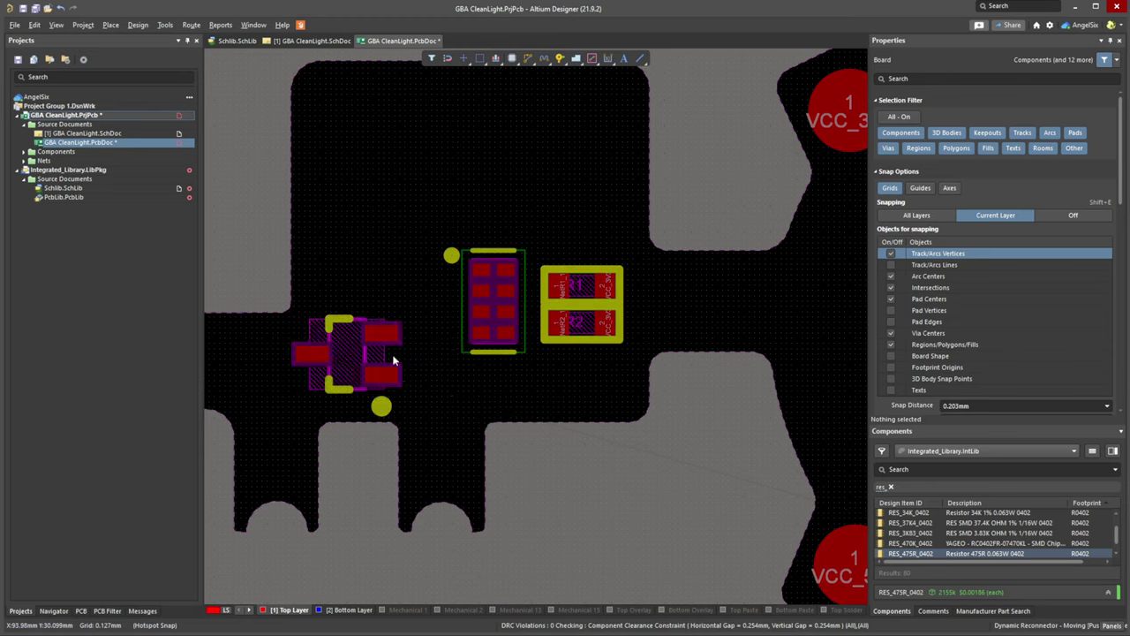
drag(483, 273, 434, 321)
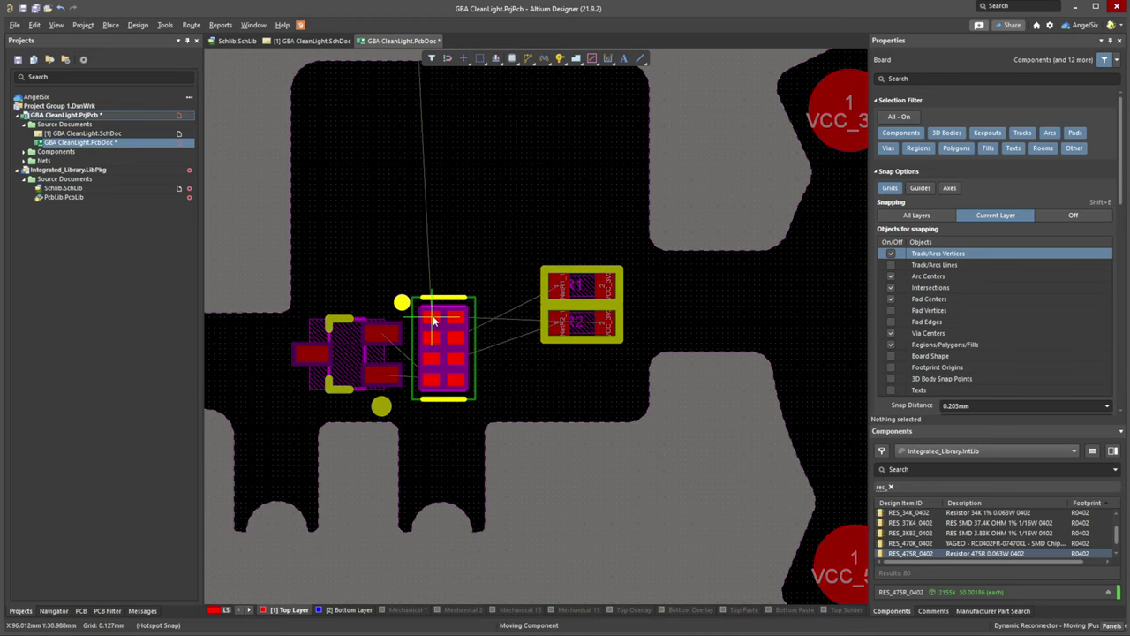
click(647, 356)
drag(584, 320, 539, 353)
click(536, 254)
Rotate U1 90° to stand upright, centred above R3 and R4 with pin 1 at the lower right.
ctrl+scroll(536, 254, down, 2)
right_drag(537, 254, 596, 450)
drag(416, 127, 459, 147)
ctrl+scroll(521, 166, up, 5)
drag(514, 209, 537, 225)
key(space)
ctrl+scroll(547, 212, up, 4)
right_drag(548, 212, 470, 257)
ctrl+scroll(574, 314, down, 2)
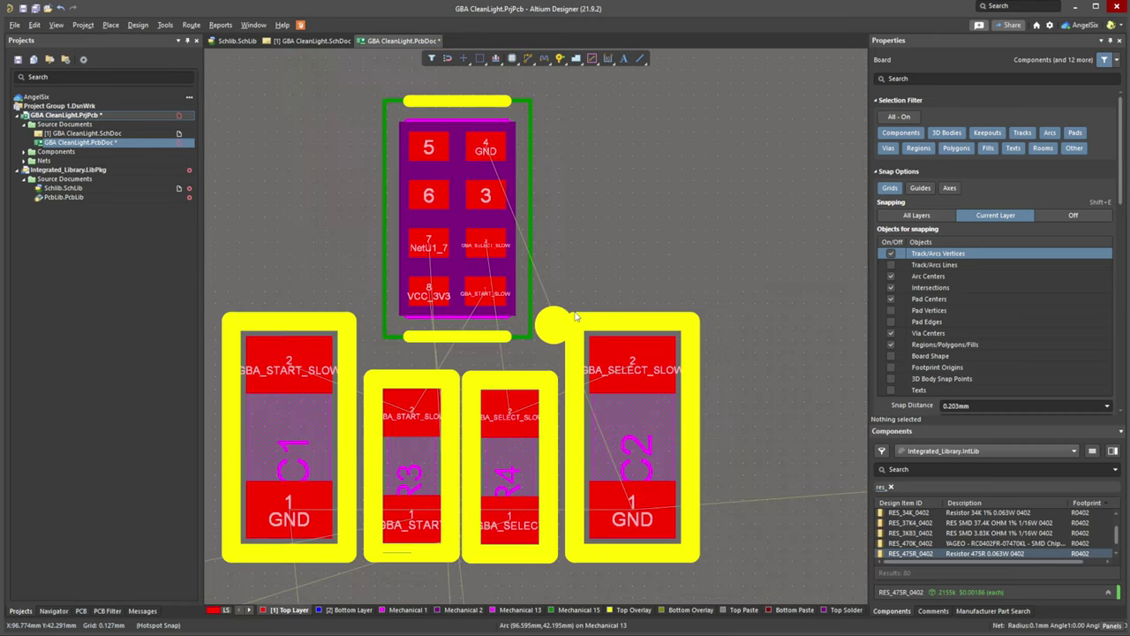
ctrl+scroll(576, 316, down, 8)
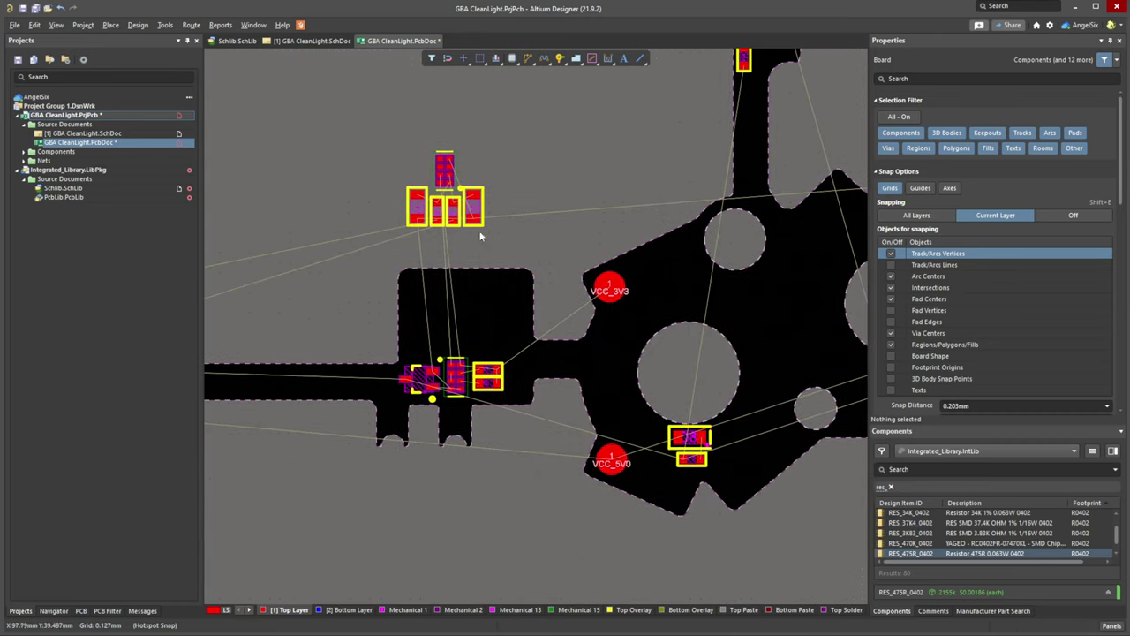
Rotate C2 and R4 90° and place them to the right of U1, with C2 above R4.
ctrl+scroll(483, 166, up, 5)
drag(536, 365, 542, 163)
ctrl+scroll(466, 296, up, 3)
key(space)
click(550, 258)
drag(546, 221, 506, 222)
Rotate C1 and R3 270° and place them to the left of U1, with C1 above R3.
right_drag(438, 327, 612, 442)
drag(324, 283, 598, 508)
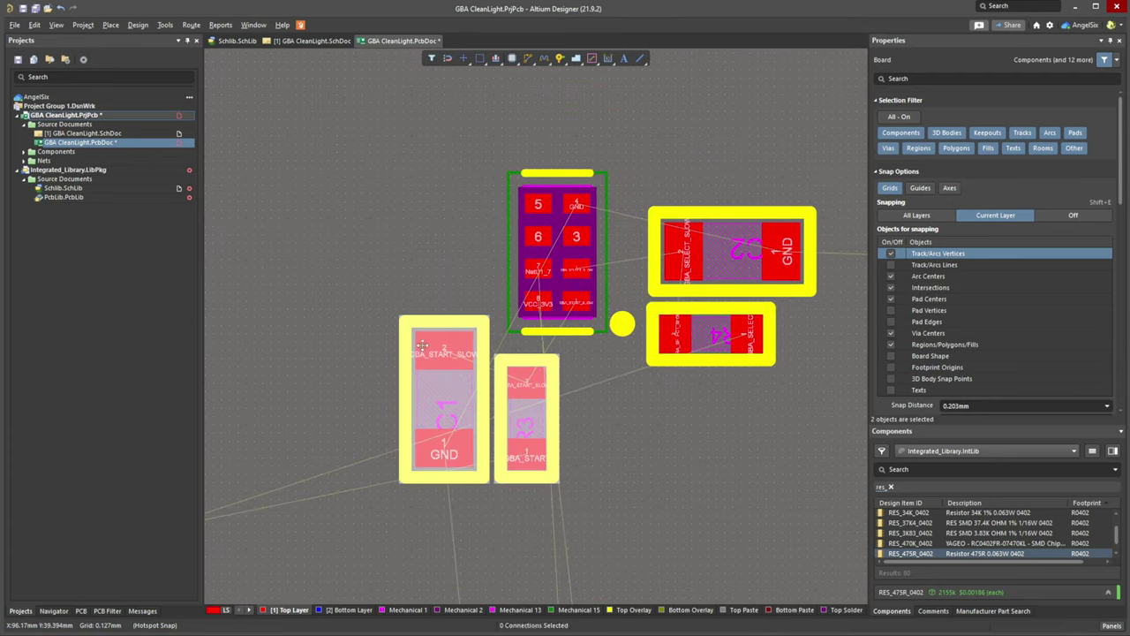
drag(422, 344, 440, 217)
key(space)
key(space)
key(space)
click(475, 341)
drag(422, 303, 452, 302)
ctrl+scroll(548, 299, up, 4)
ctrl+scroll(550, 297, down, 2)
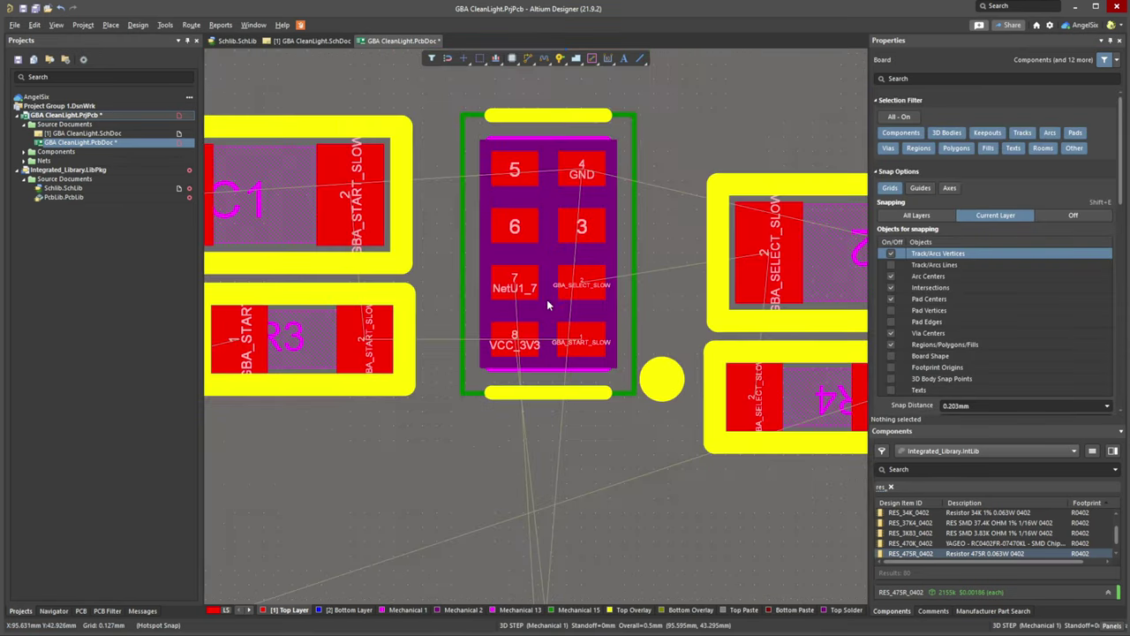
ctrl+scroll(508, 343, up, 1)
ctrl+scroll(514, 323, up, 2)
ctrl+scroll(525, 371, down, 4)
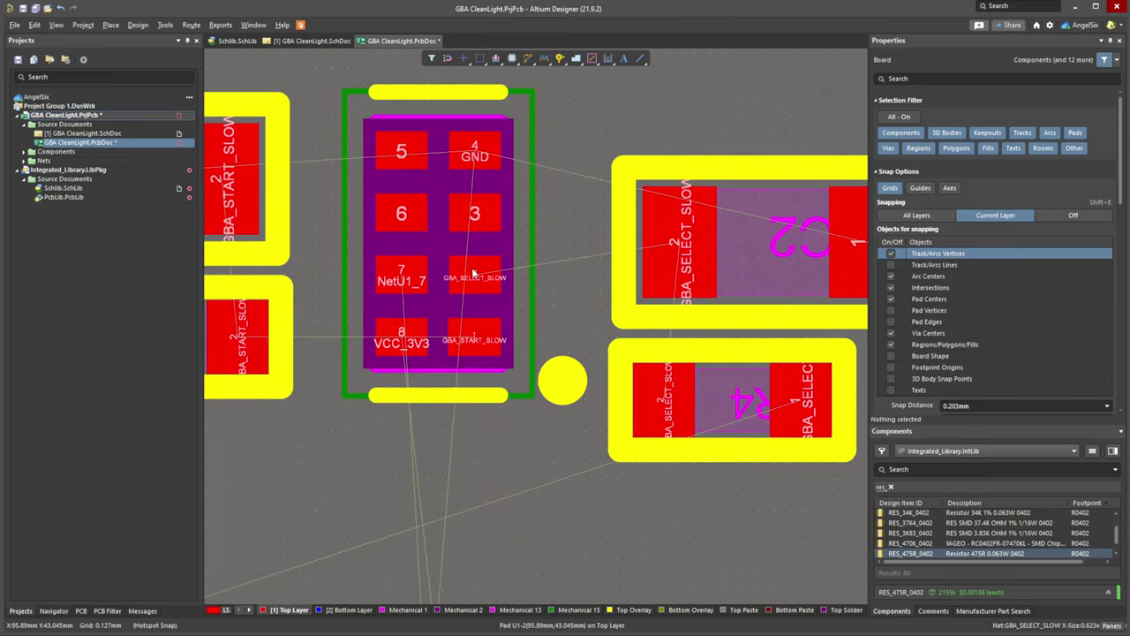
drag(476, 199, 690, 371)
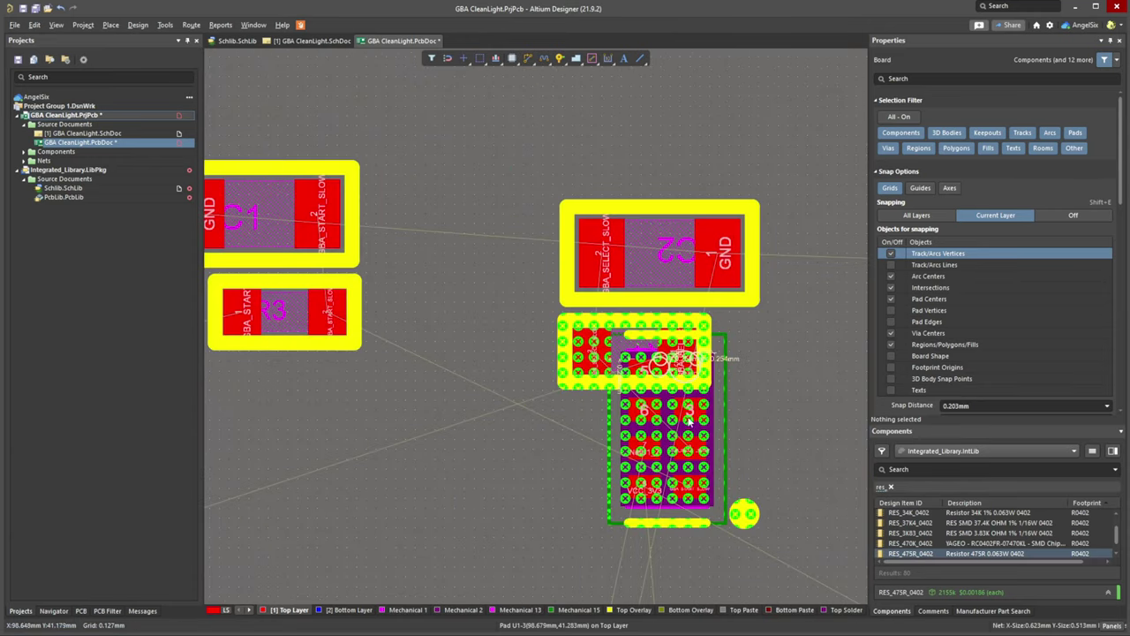
key(ctrl+z)
Move C2 and R4 up together so they line up with C1 and R3 on the other side of U1.
drag(738, 436, 609, 289)
drag(594, 351, 585, 320)
click(596, 388)
ctrl+scroll(565, 353, down, 4)
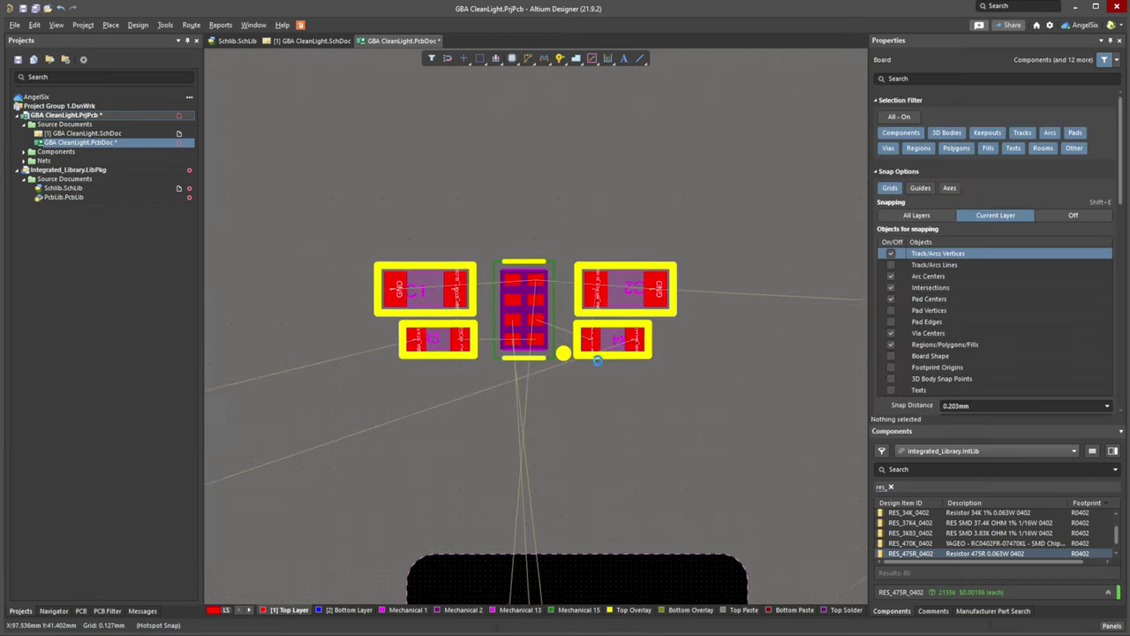
Move U1 with C1, R3, C2 and R4 onto the board's upper edge above Q1 and U2, and save the PCB document.
drag(309, 159, 617, 315)
ctrl+scroll(653, 310, down, 2)
right_drag(595, 308, 503, 186)
drag(431, 143, 466, 325)
click(464, 214)
ctrl+scroll(494, 411, up, 5)
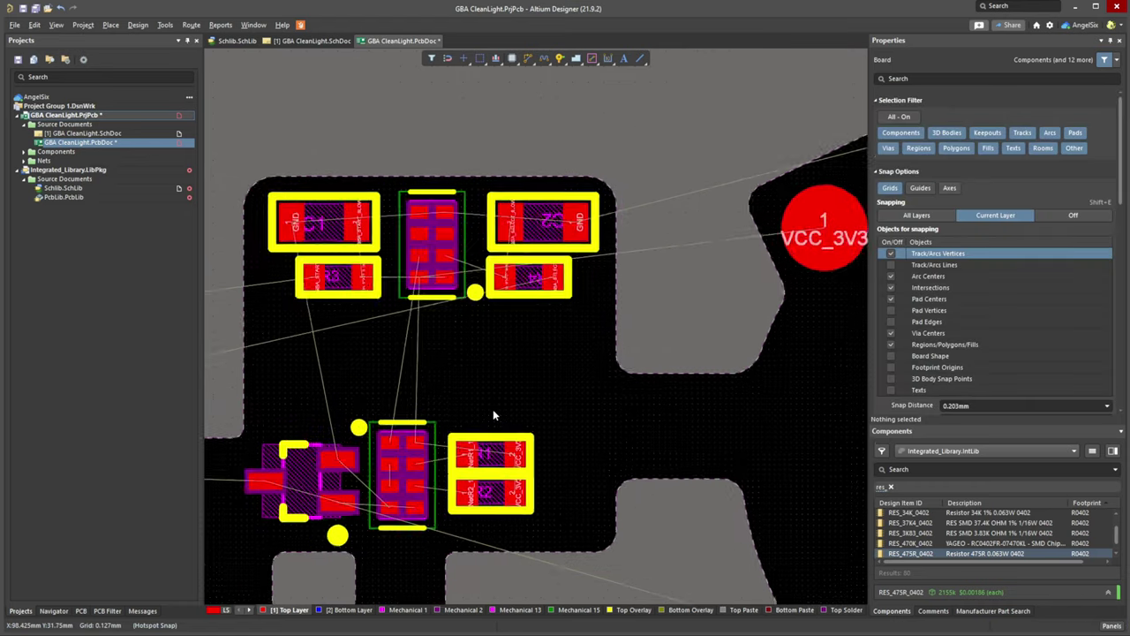
right_drag(436, 385, 531, 253)
ctrl+scroll(531, 254, down, 2)
ctrl+scroll(530, 253, down, 3)
scroll(560, 386, up, 1)
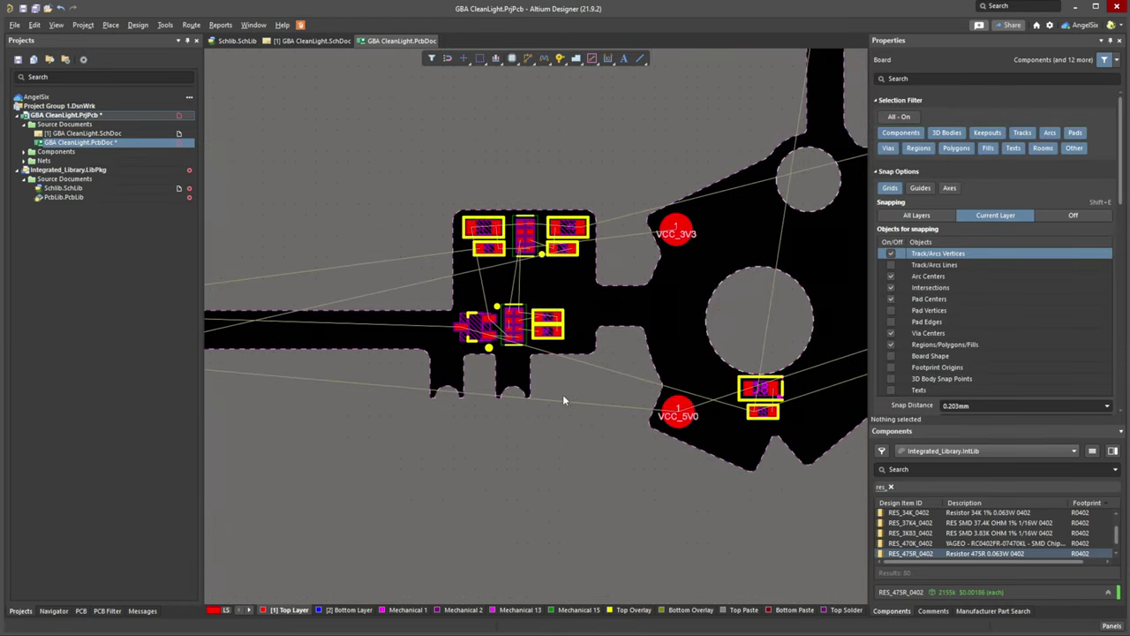
Inspect the button logic placement and the whole board in the 3D view.
ctrl+scroll(565, 398, down, 4)
right_drag(488, 444, 603, 448)
ctrl+scroll(603, 447, down, 2)
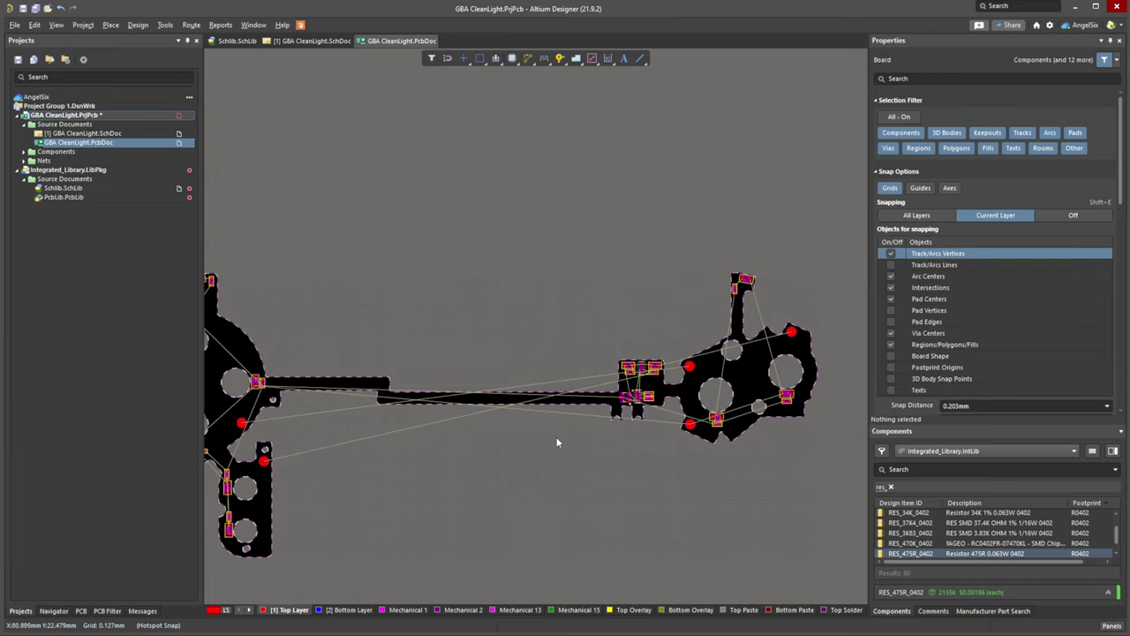
key(3)
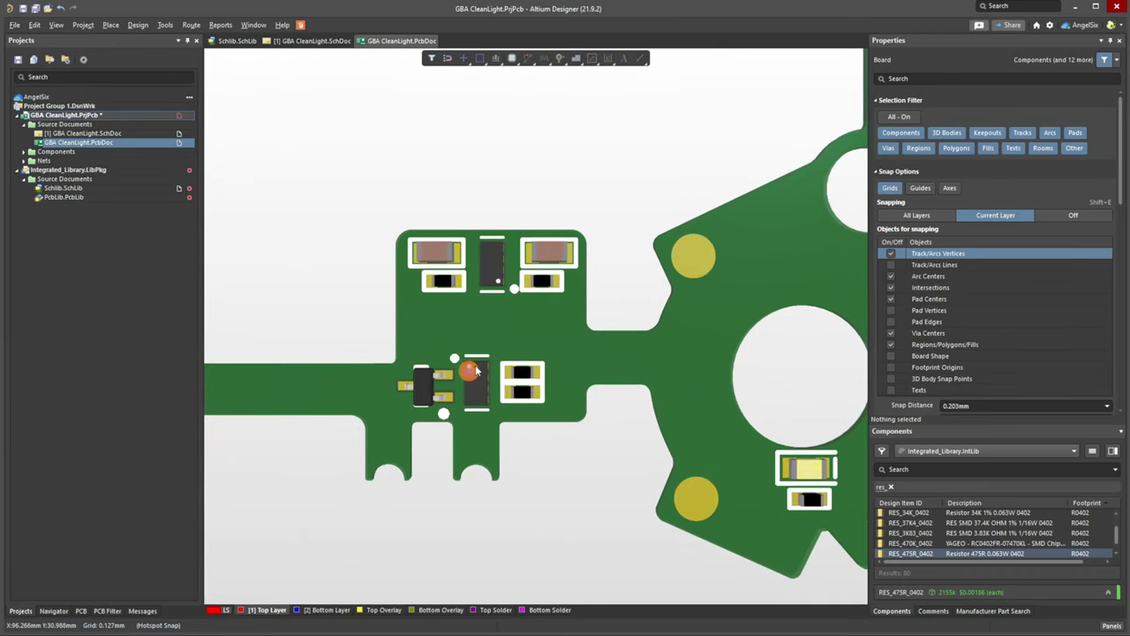
ctrl+scroll(475, 365, up, 2)
ctrl+scroll(473, 373, down, 5)
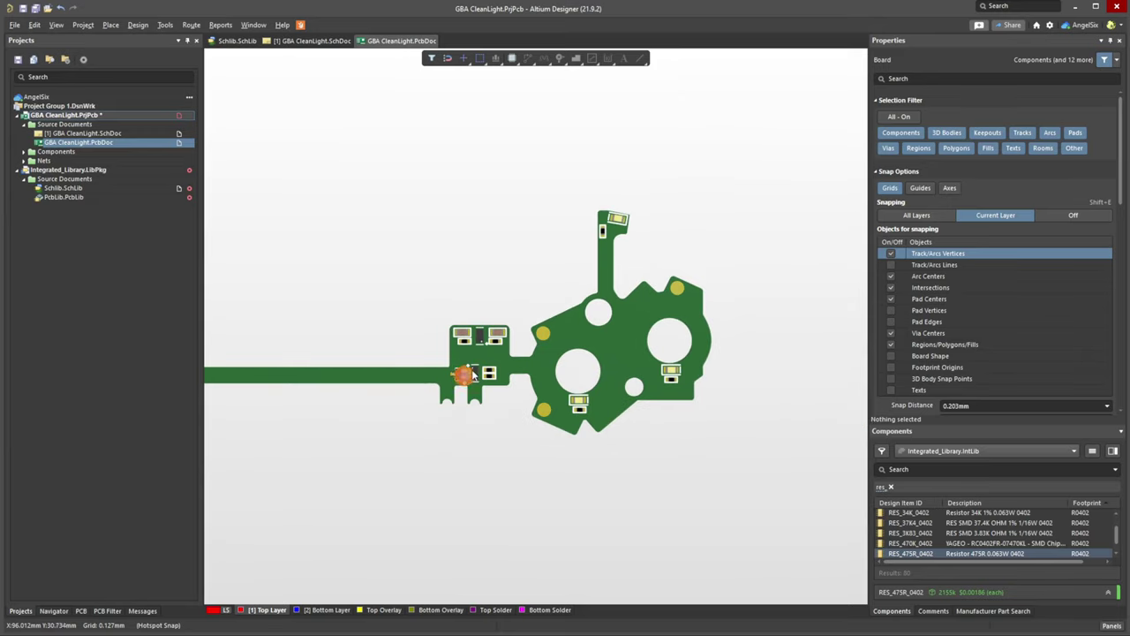
ctrl+scroll(406, 411, down, 3)
right_drag(373, 419, 548, 386)
Return to the 2D layout and examine the LED and resistor placement on the large round board section.
key(2)
ctrl+scroll(580, 368, up, 1)
right_drag(384, 372, 572, 324)
ctrl+scroll(392, 316, up, 4)
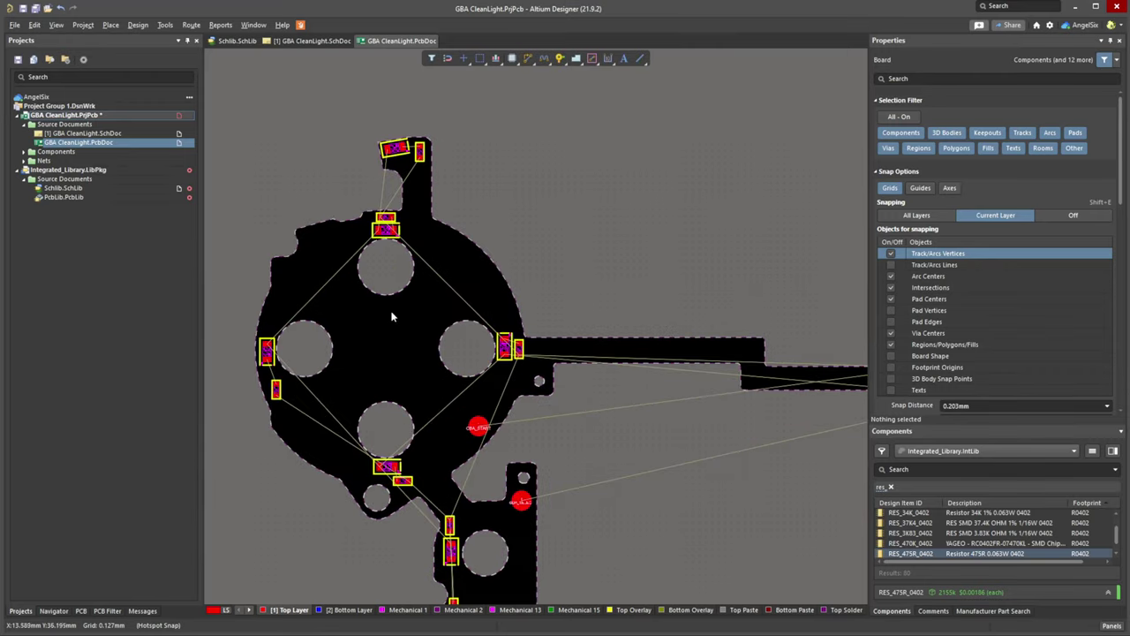
ctrl+scroll(371, 284, up, 1)
right_drag(371, 285, 473, 329)
ctrl+scroll(464, 187, up, 2)
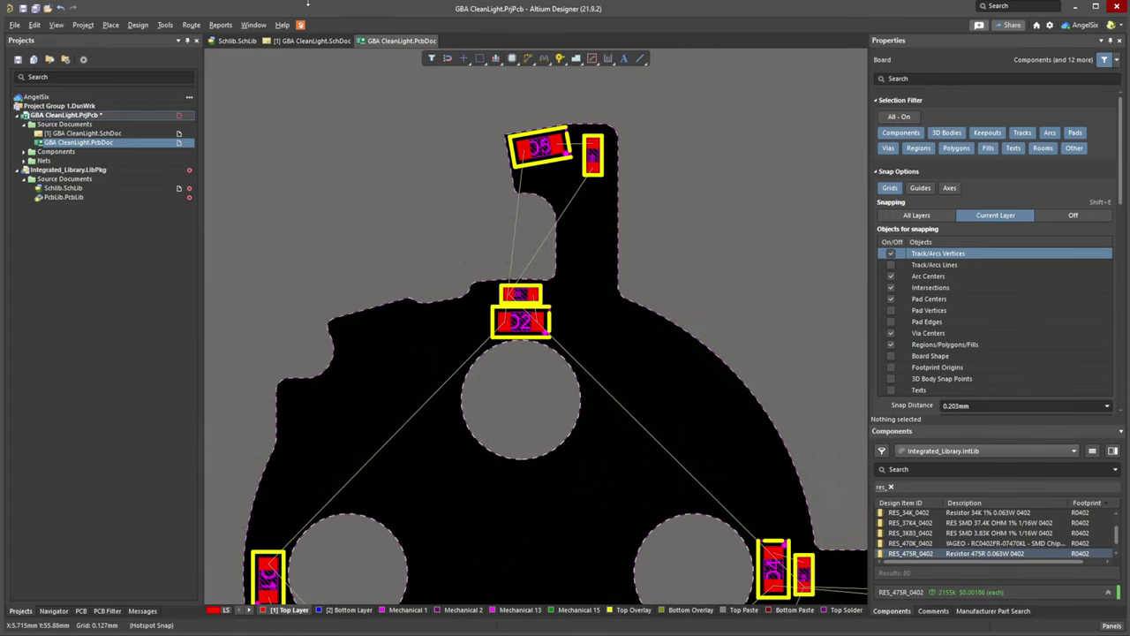
Check the U1 to U2 wiring in the Button Logic & Trigger section of the schematic.
click(313, 41)
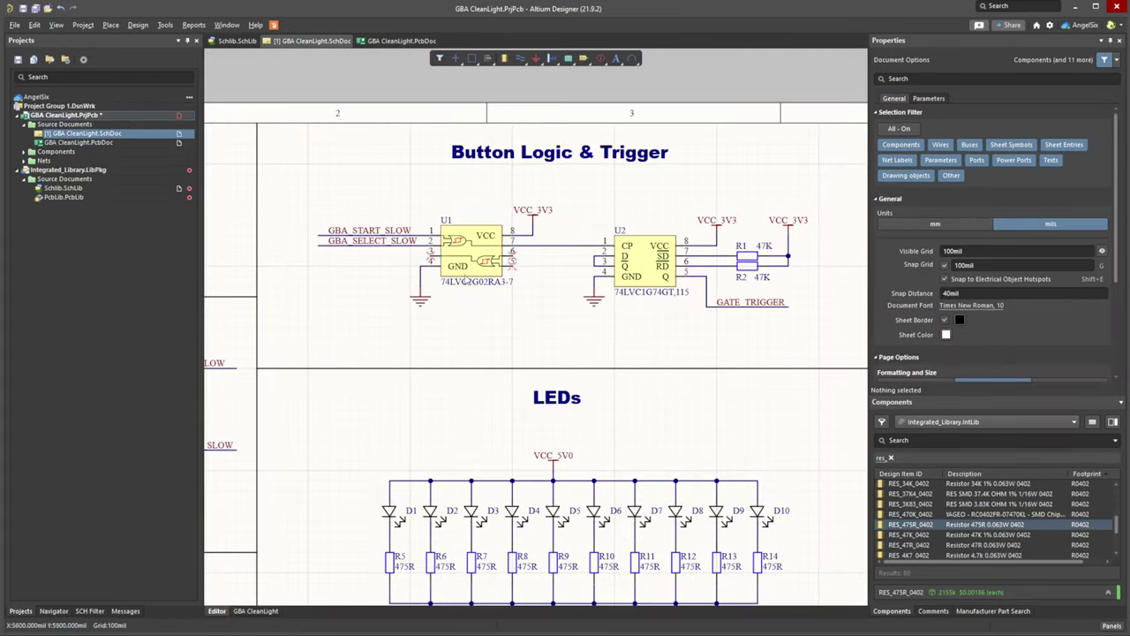
click(566, 246)
click(580, 265)
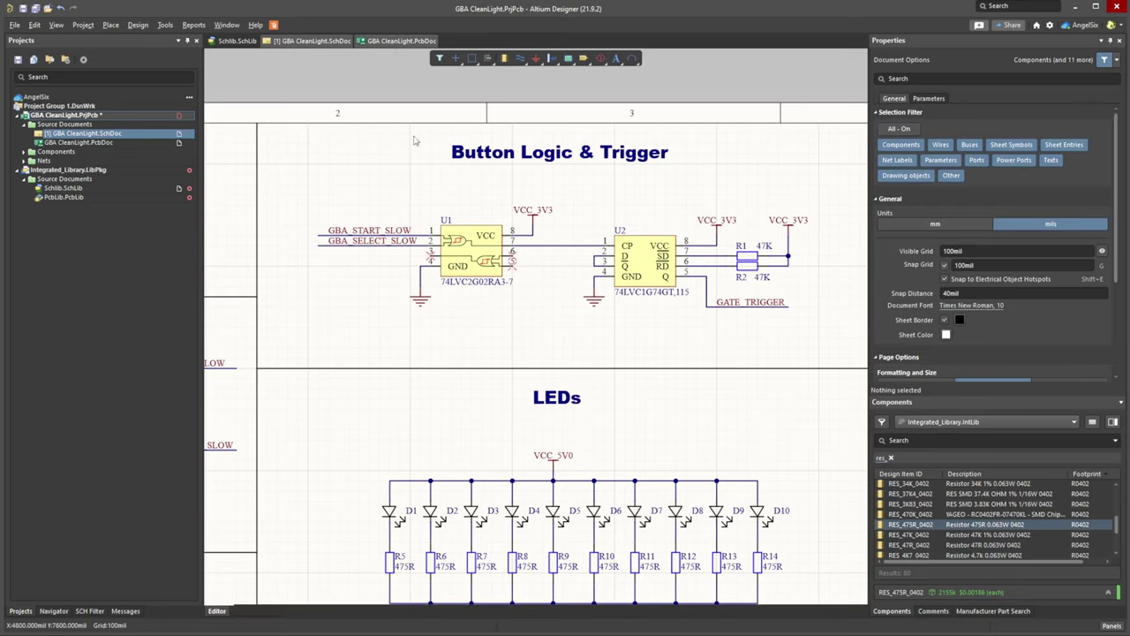
Return to the PCB layout, look over the round section, and view the underside of the board in 3D.
click(402, 41)
ctrl+scroll(411, 282, down, 3)
right_drag(444, 383, 397, 269)
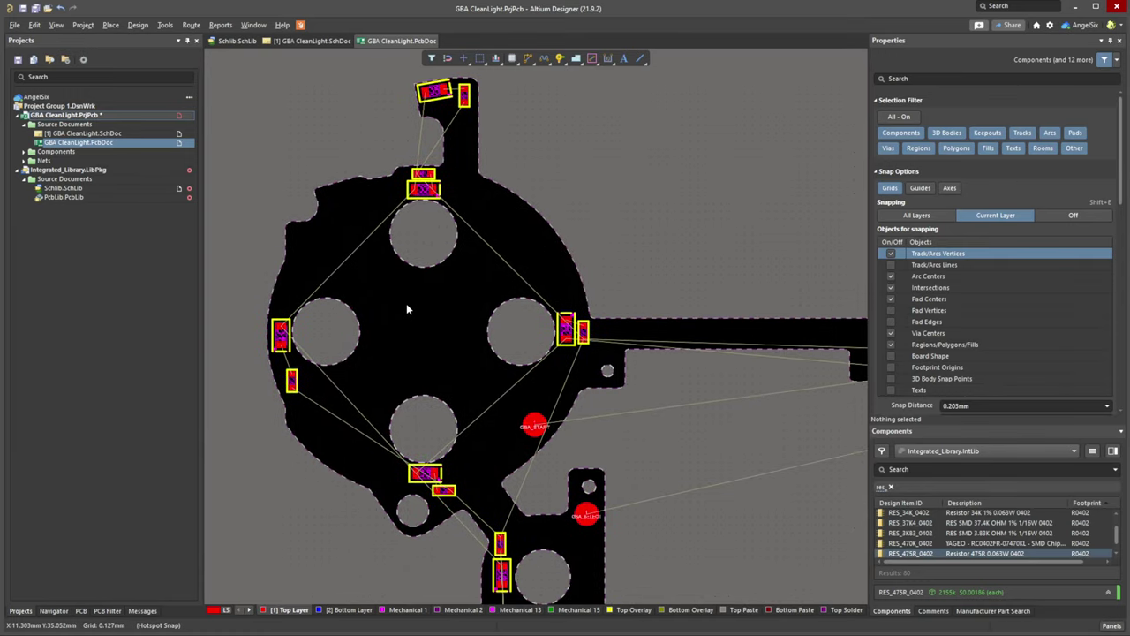
ctrl+scroll(407, 308, down, 2)
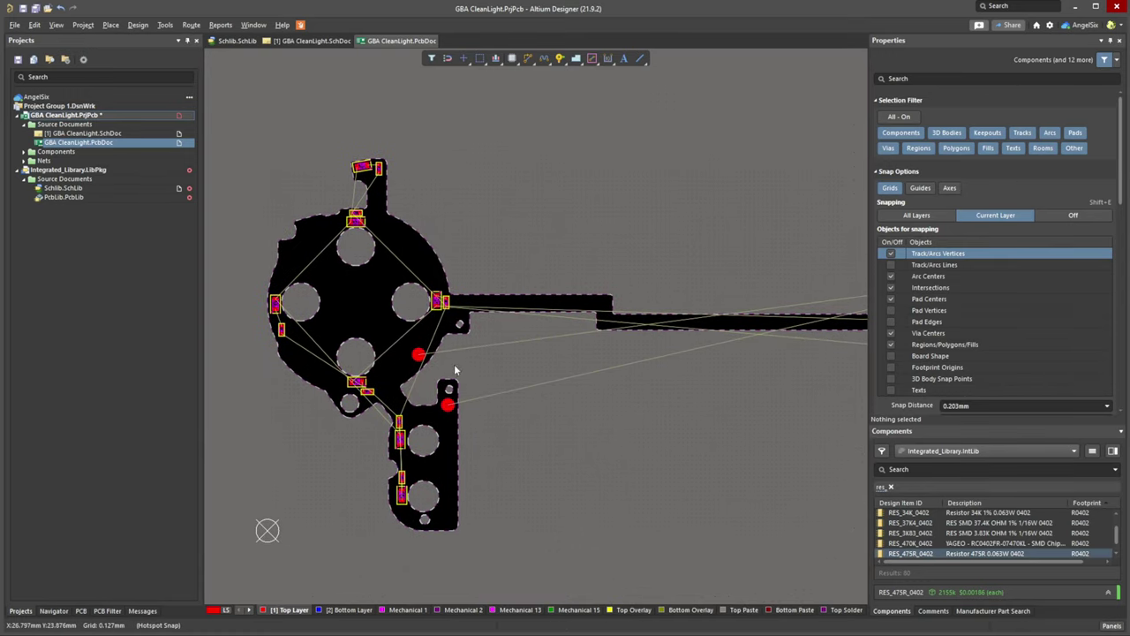
key(3)
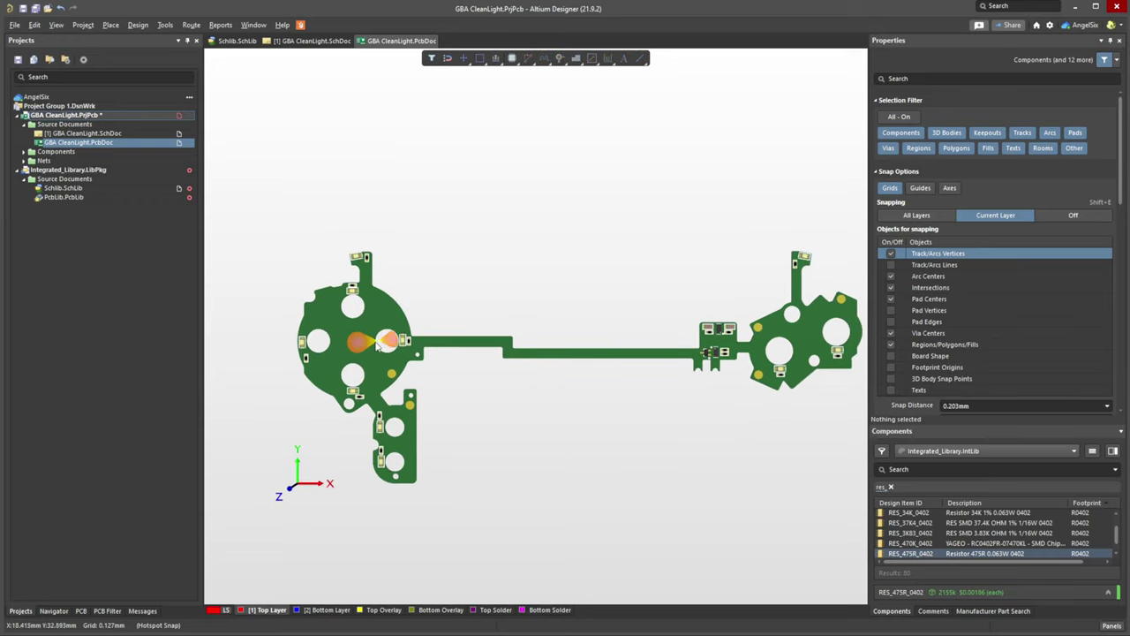
key(v)
key(b)
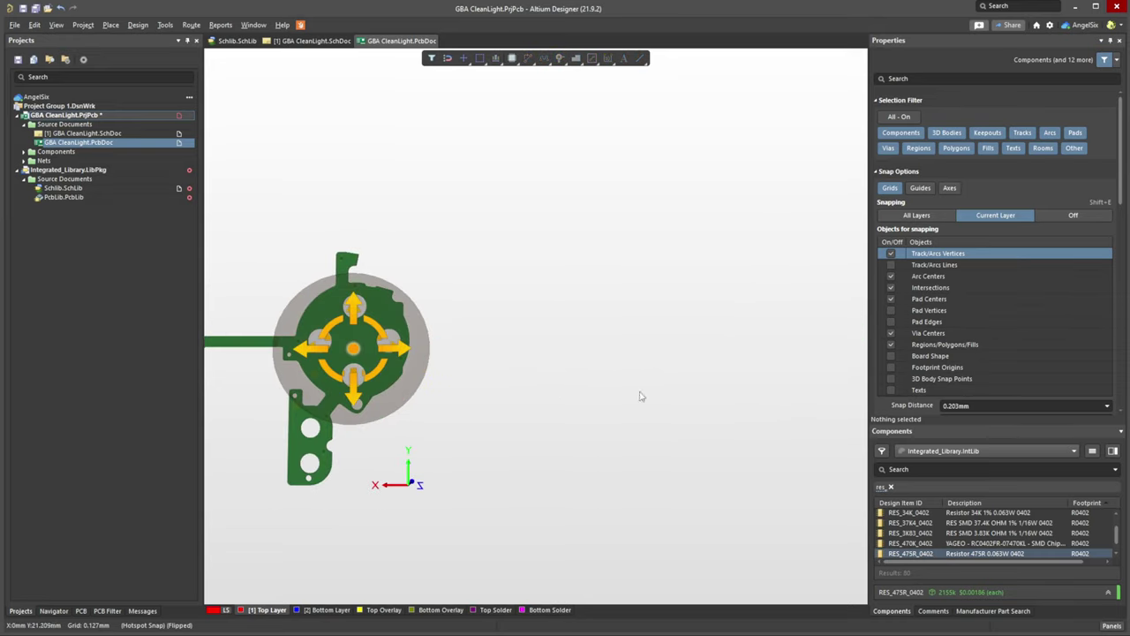
Flip the board back to its top side, return to the 2D layout and look over the round section and solder pads.
key(v)
key(b)
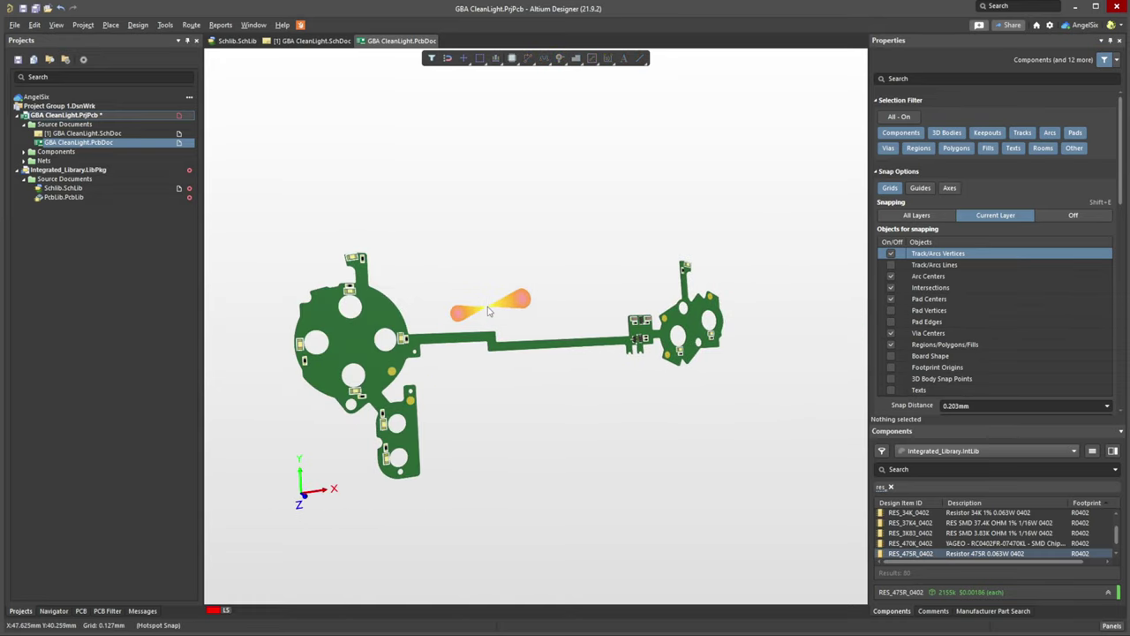
key(2)
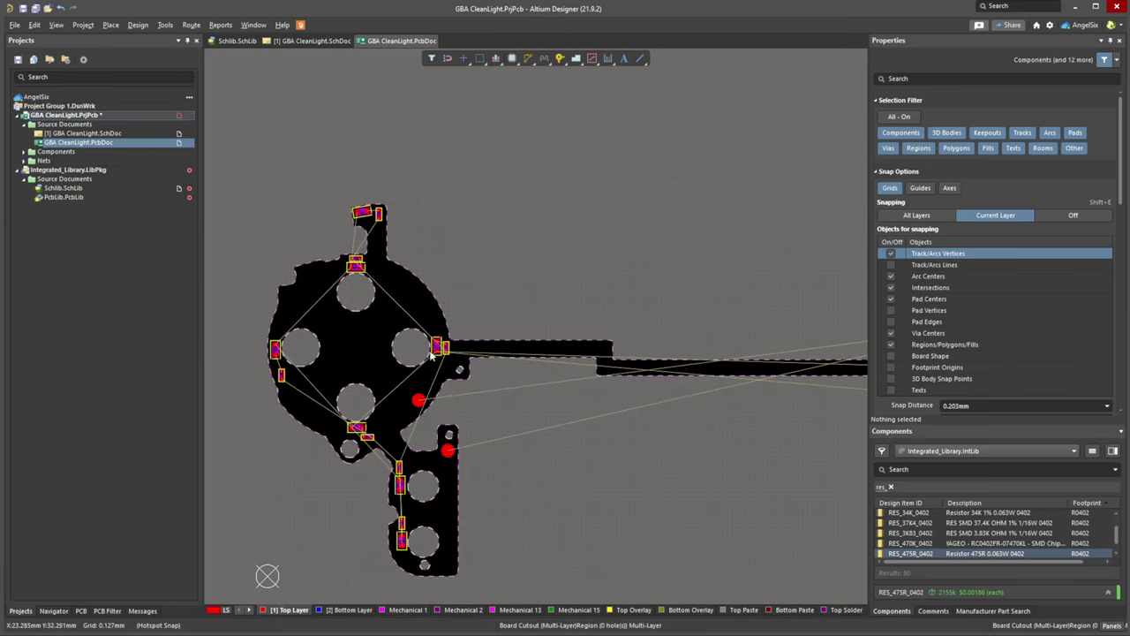
ctrl+scroll(429, 350, up, 5)
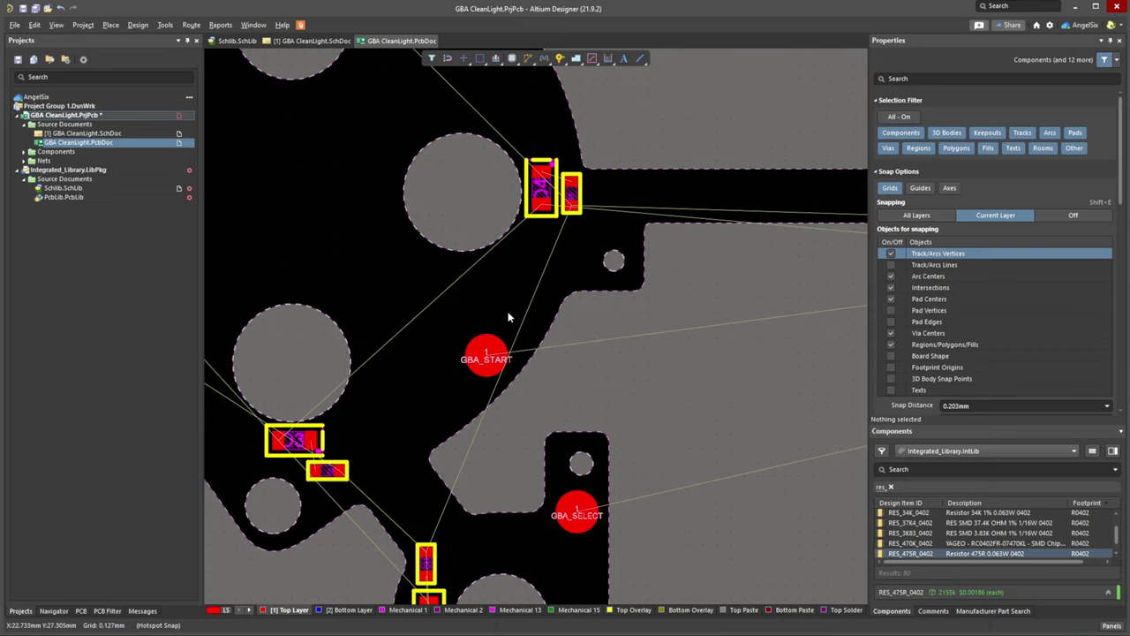
ctrl+scroll(509, 316, down, 3)
right_drag(609, 351, 667, 400)
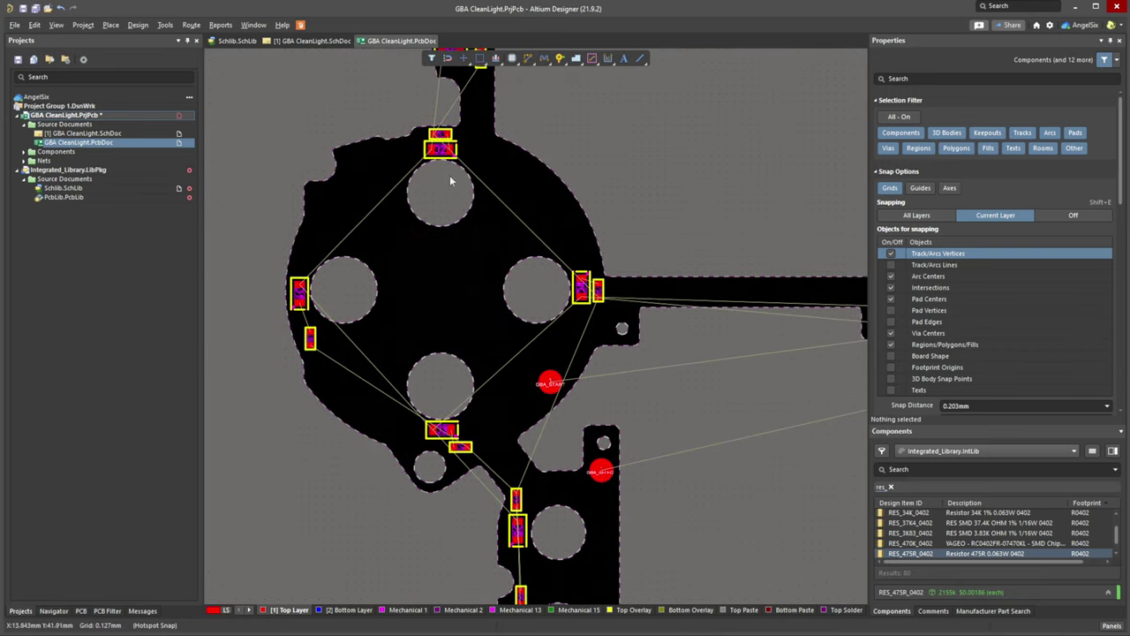
right_drag(450, 177, 497, 271)
Route a top-layer track on NetD5_K from the K pad of D5 to pad 2 of R9.
ctrl+scroll(511, 152, up, 2)
ctrl+scroll(514, 151, up, 4)
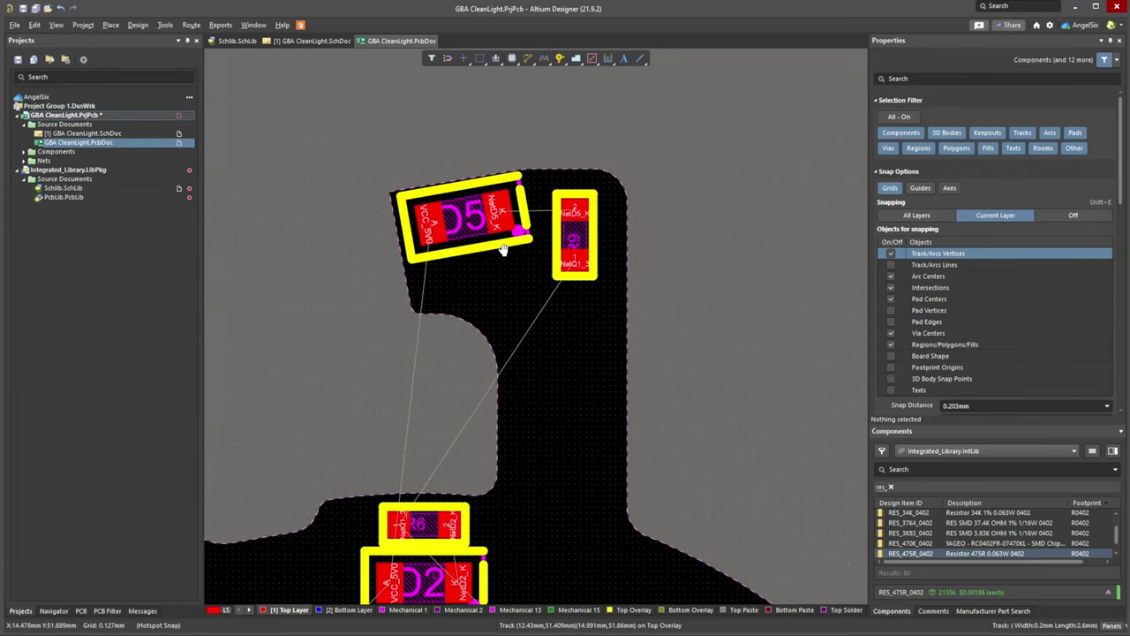
key(ctrl+w)
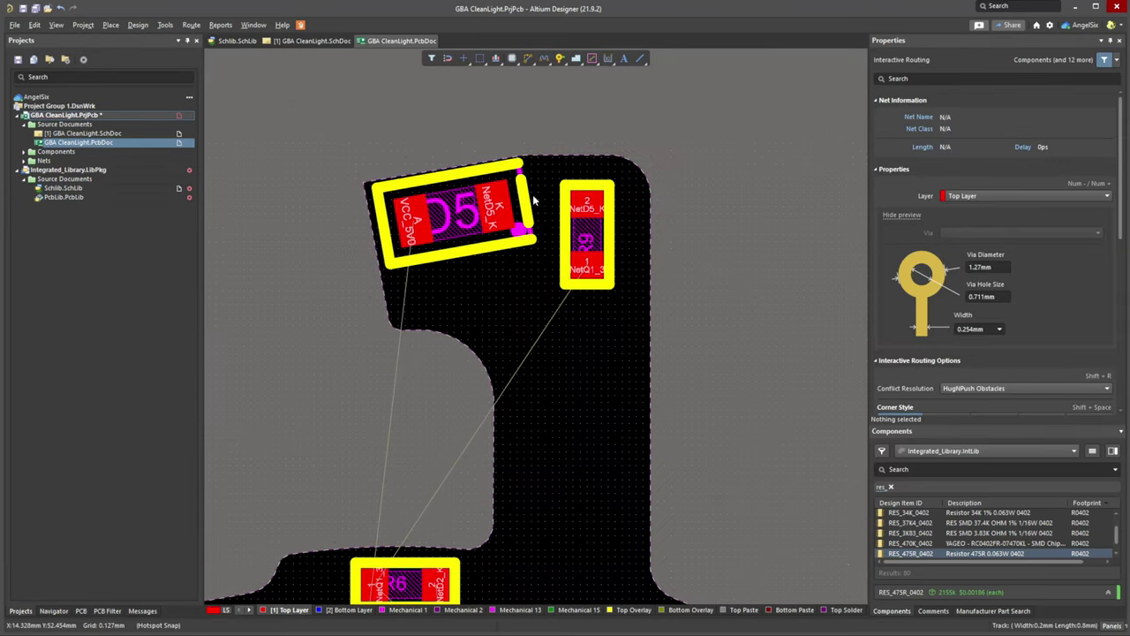
click(576, 203)
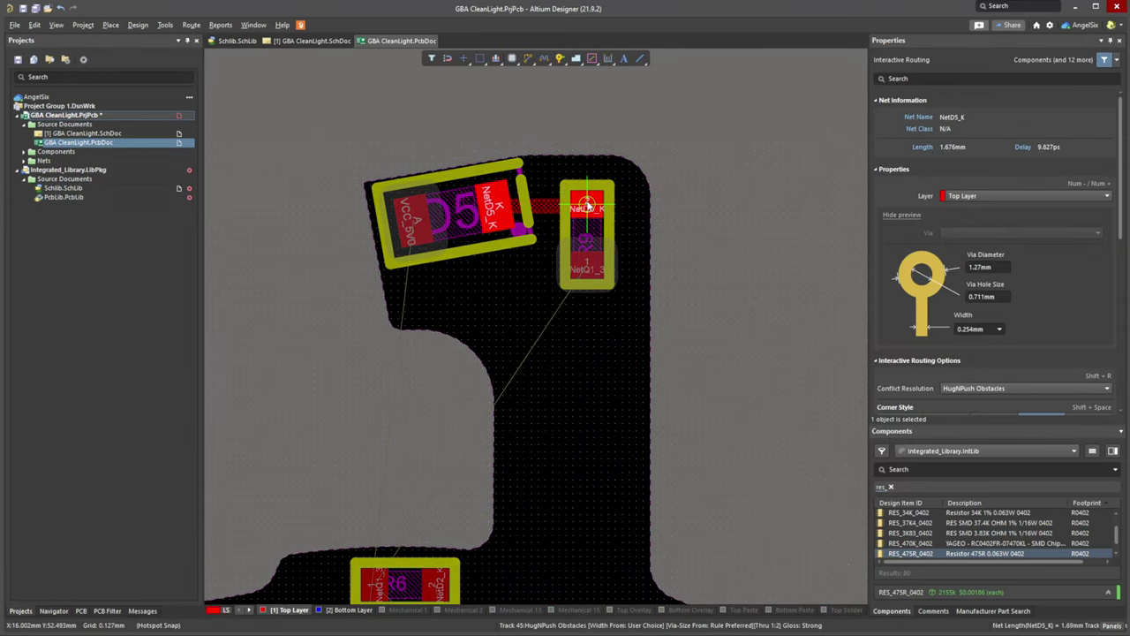
click(586, 205)
ctrl+scroll(474, 310, down, 3)
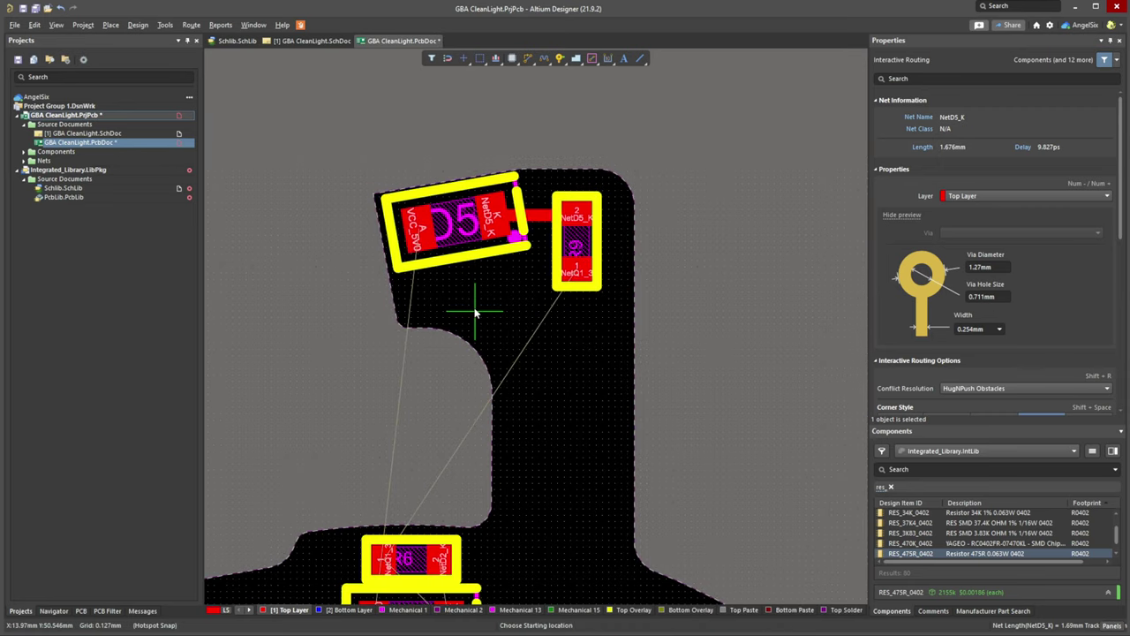
Route a top-layer track on NetD2_K between the K pad of D2 and pad 2 of R6.
ctrl+scroll(432, 423, up, 6)
click(414, 440)
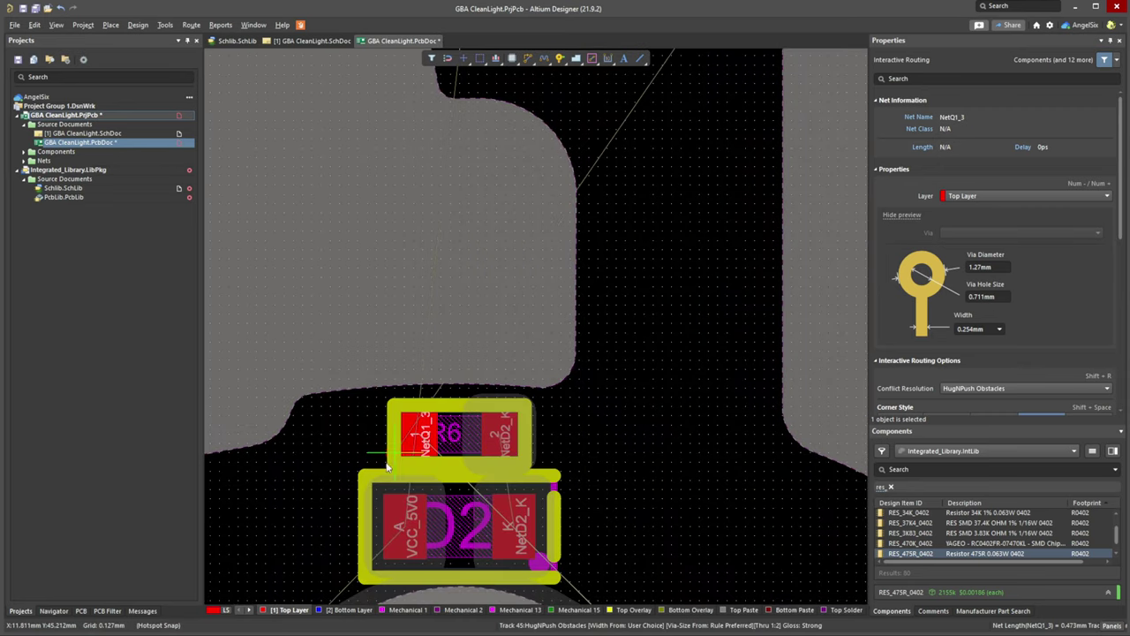
right_click(389, 455)
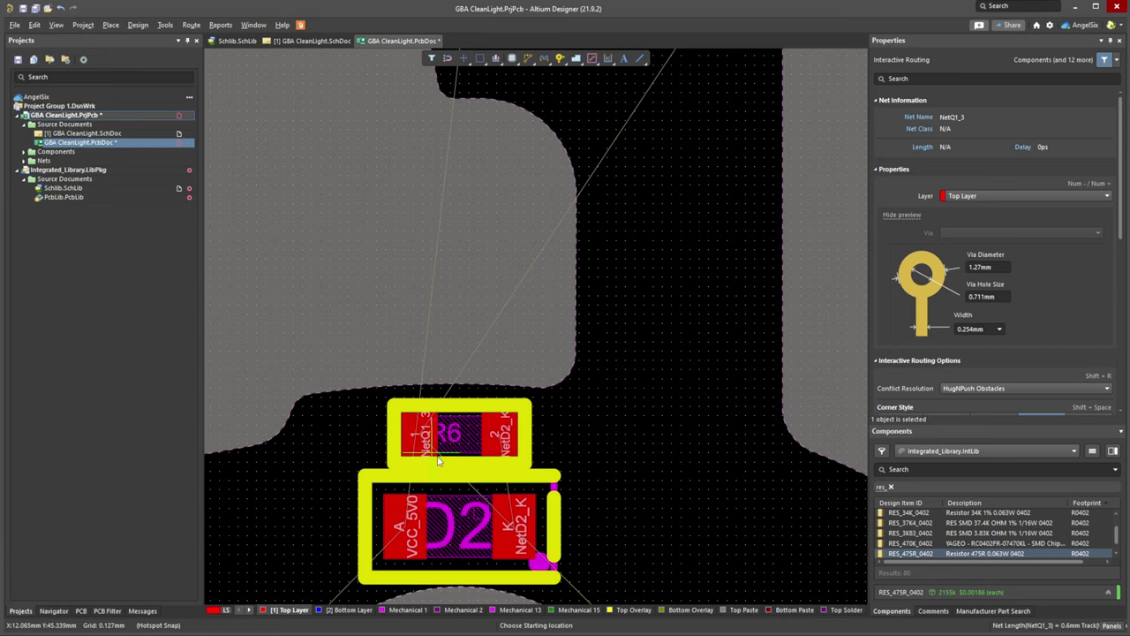
click(516, 509)
right_click(585, 429)
ctrl+scroll(616, 384, down, 4)
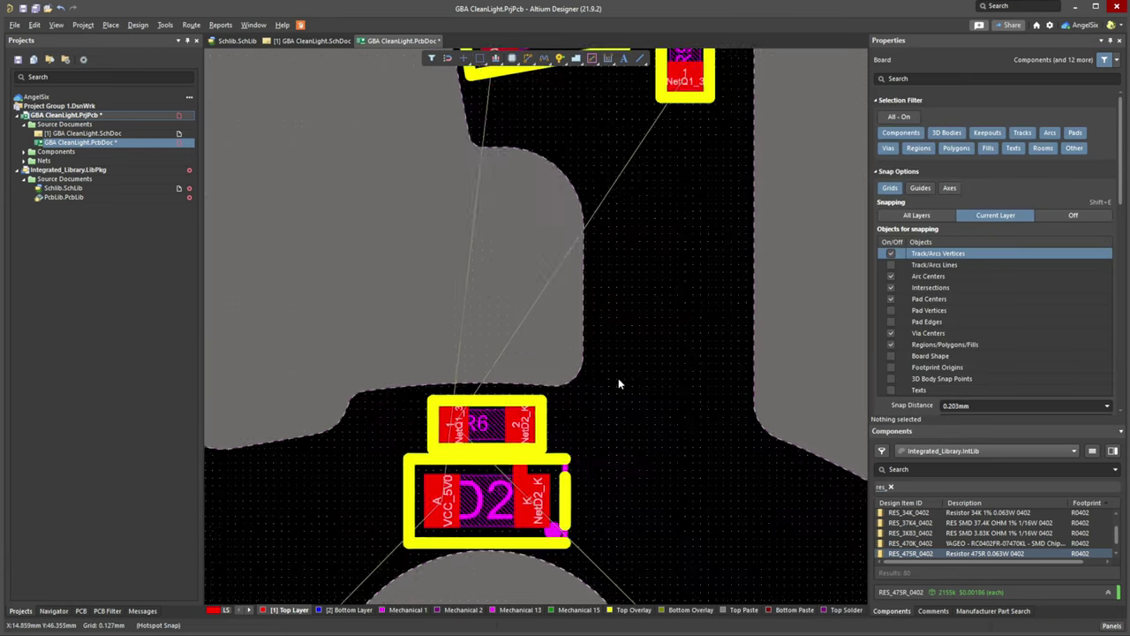
Inspect the short tracks at D5 and D2 in the 3D view and return to the 2D layout.
right_drag(541, 464, 504, 380)
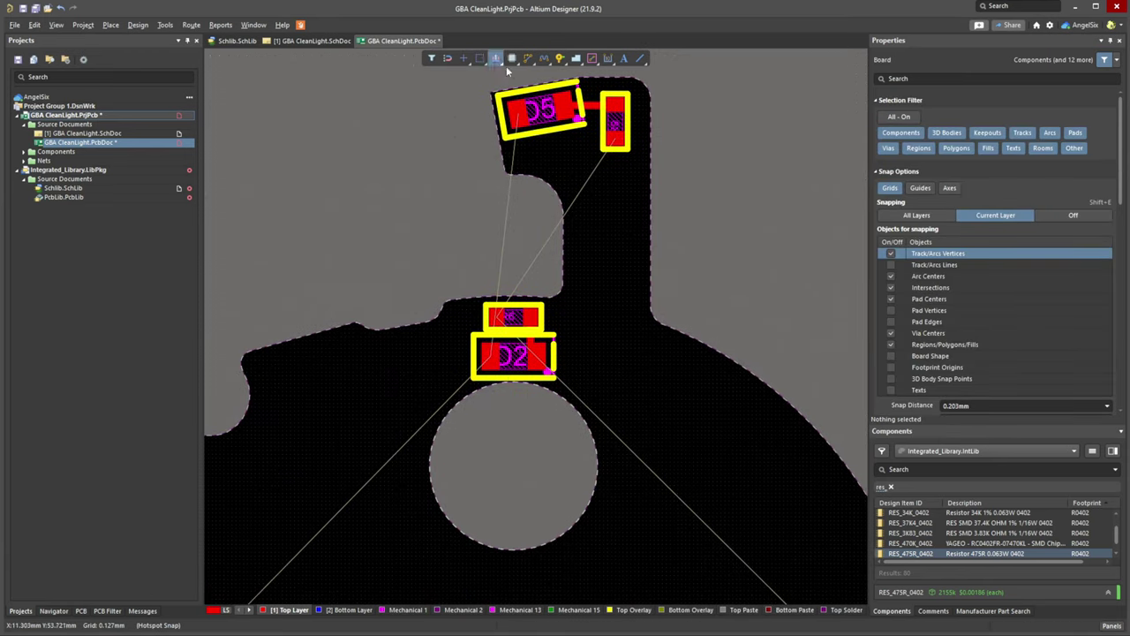
key(3)
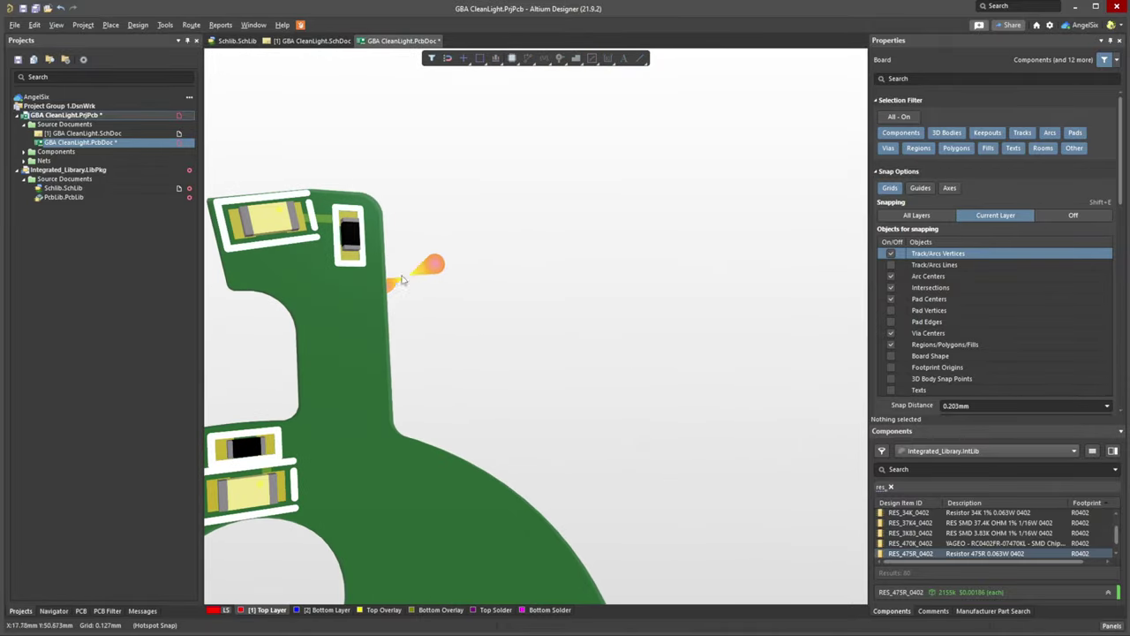
right_drag(361, 265, 469, 298)
key(2)
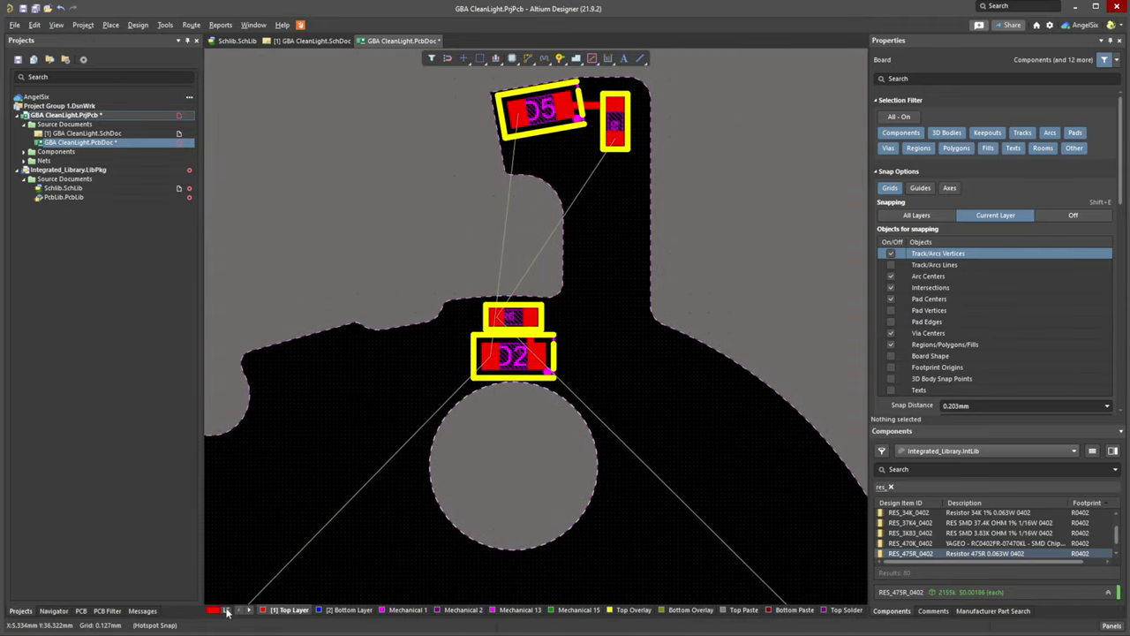
Limit the displayed layers to the signal layer set of Top Layer, Bottom Layer and Multi-Layer.
click(258, 630)
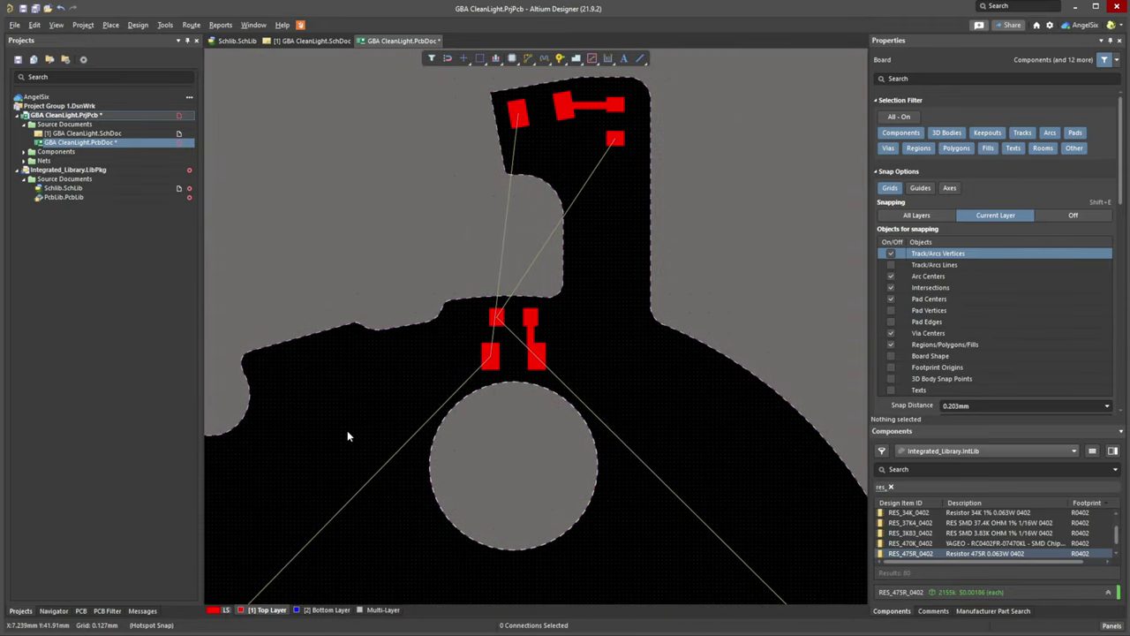
ctrl+scroll(347, 435, down, 4)
ctrl+scroll(480, 451, up, 3)
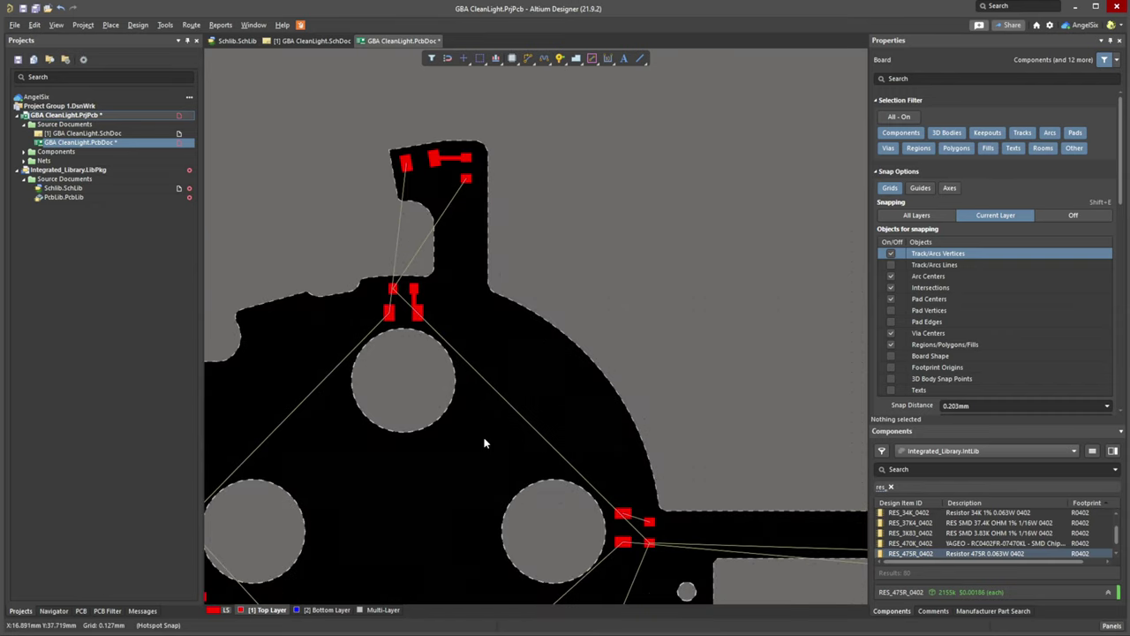
Route a top-layer track on NetD4_K from the K pad of D4 to pad 2 of its neighbouring resistor.
ctrl+scroll(606, 471, up, 6)
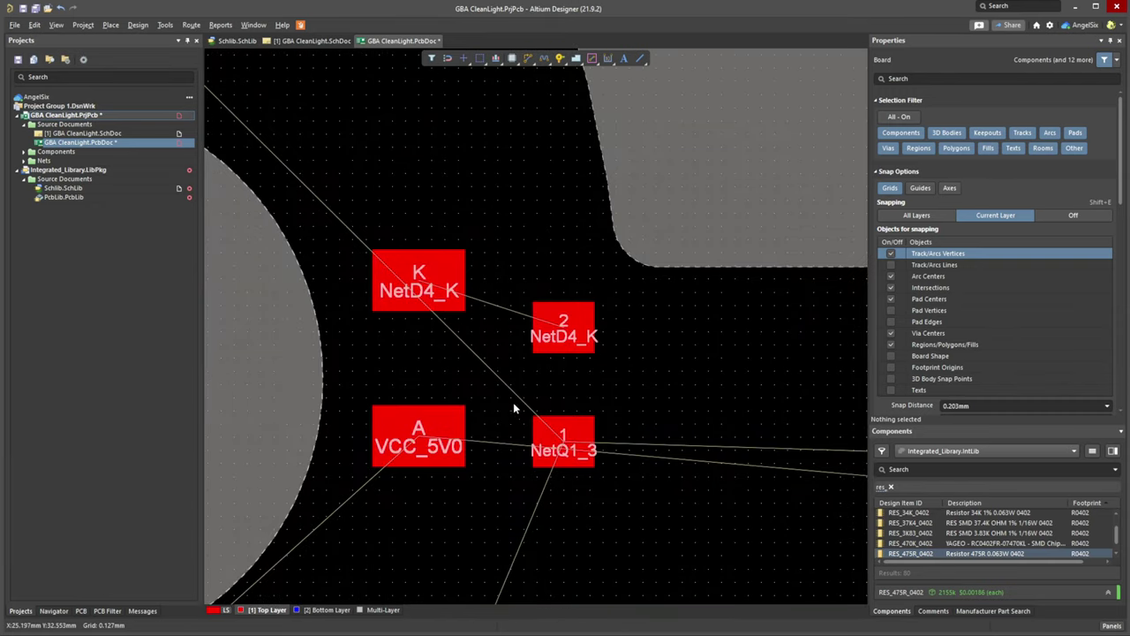
key(ctrl+w)
click(432, 305)
ctrl+scroll(470, 395, down, 2)
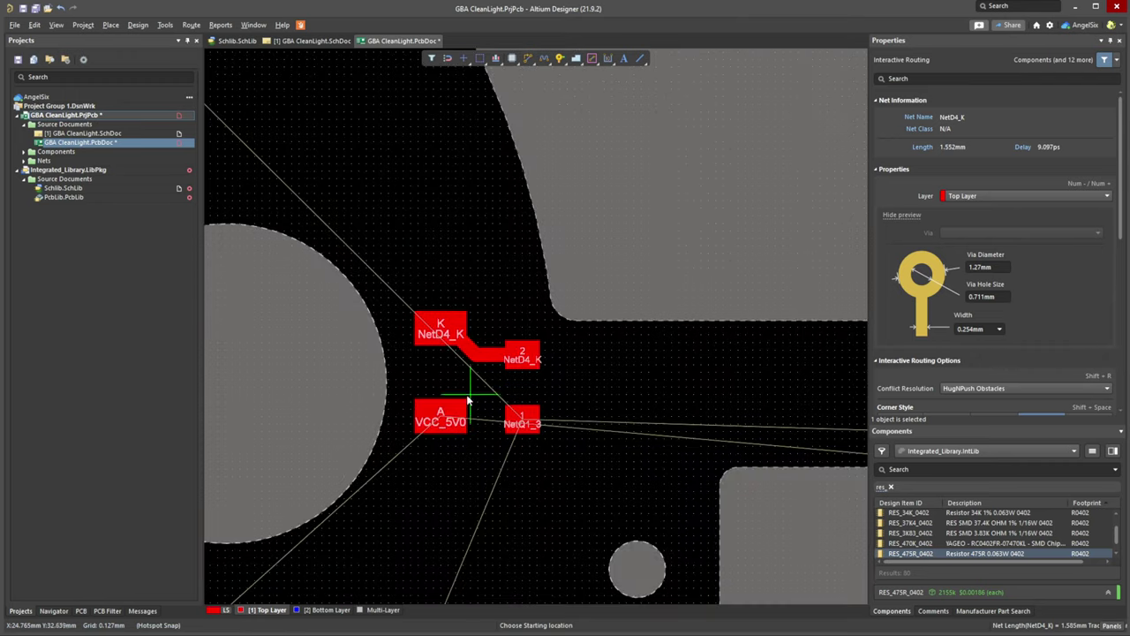
key(Escape)
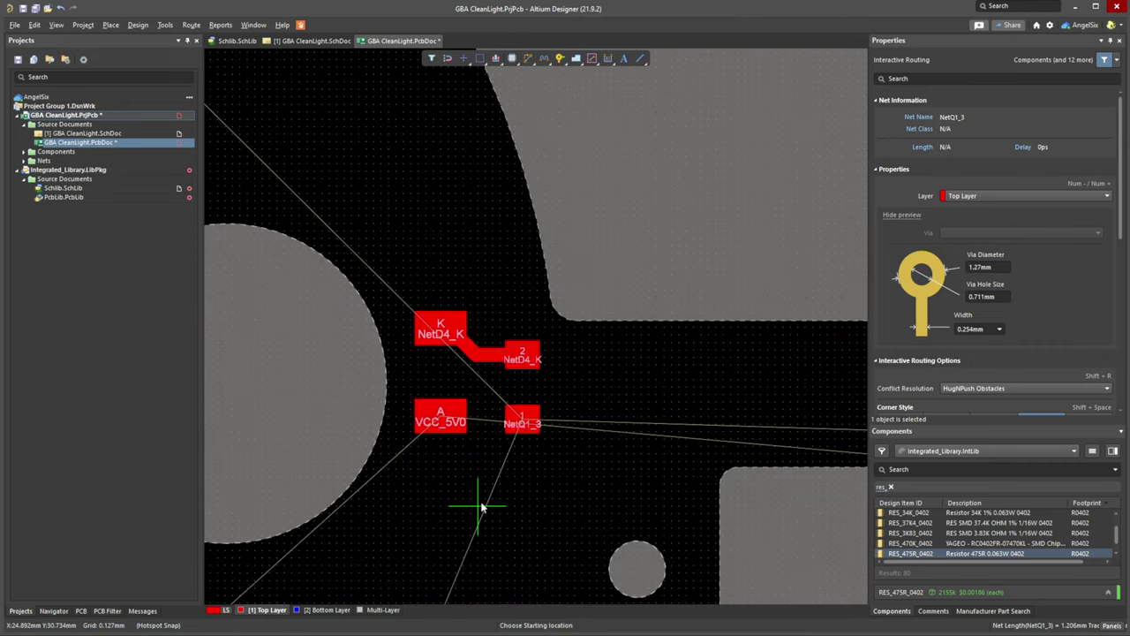
ctrl+scroll(479, 504, down, 4)
key(Escape)
Try to route a top-layer track from the resistor above the LED on the board arm with the GBA_SELECT pad.
right_drag(449, 576, 468, 373)
ctrl+scroll(496, 408, up, 4)
ctrl+scroll(448, 390, up, 2)
ctrl+scroll(445, 388, up, 1)
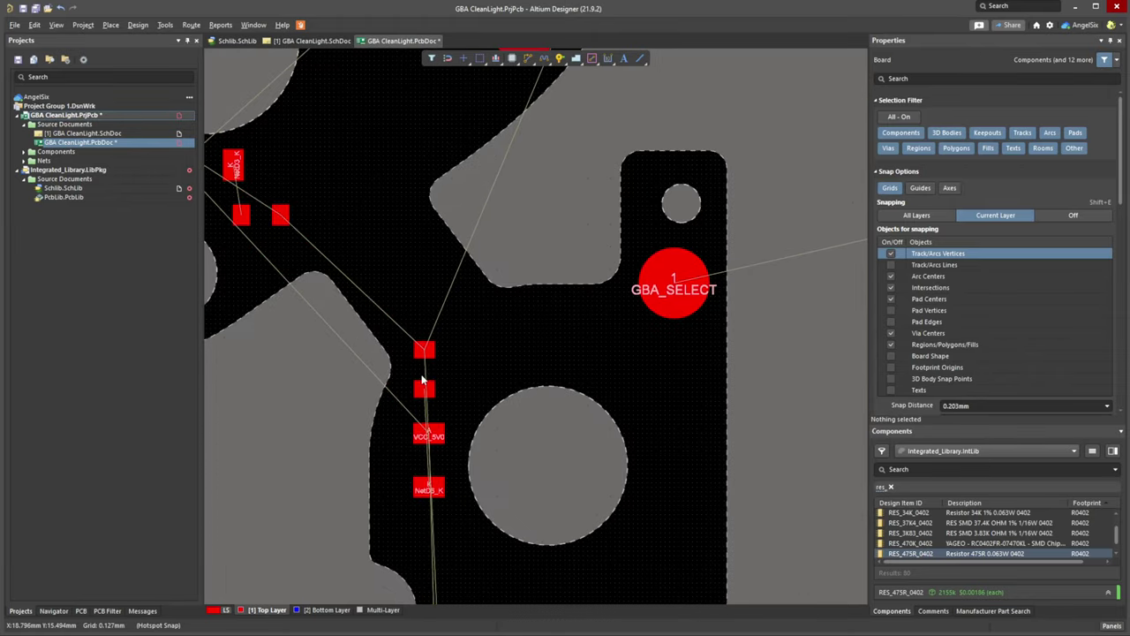
key(ctrl+w)
click(425, 377)
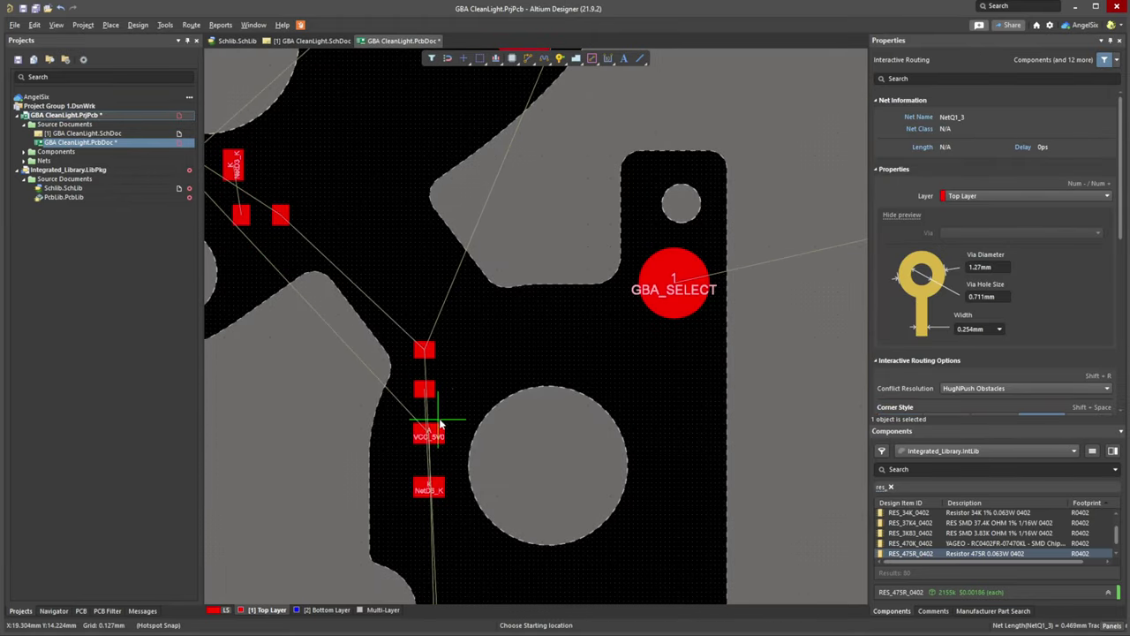